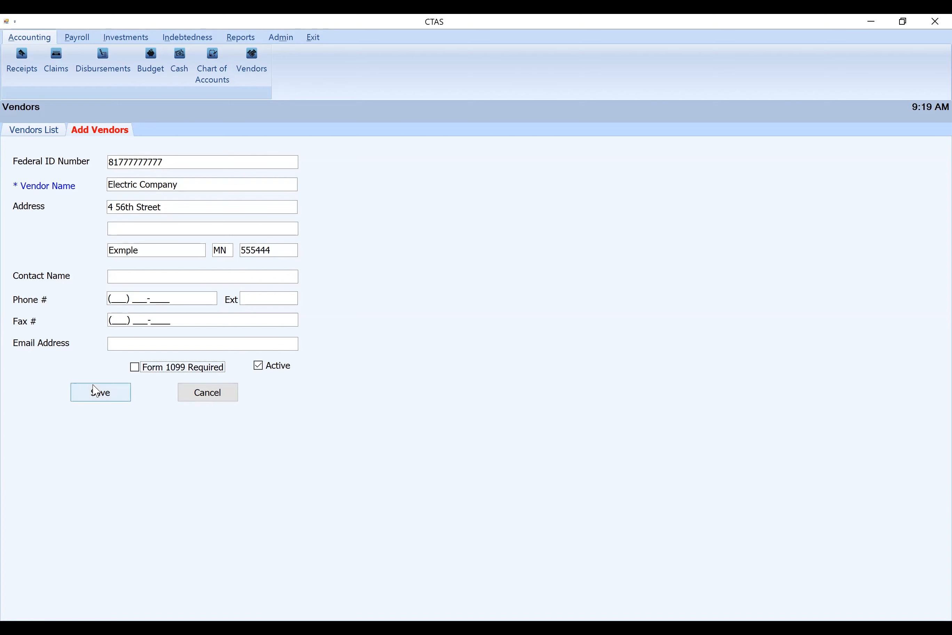
Finish saving the Electric Company vendor and return to the list of vendors
left_click(478, 373)
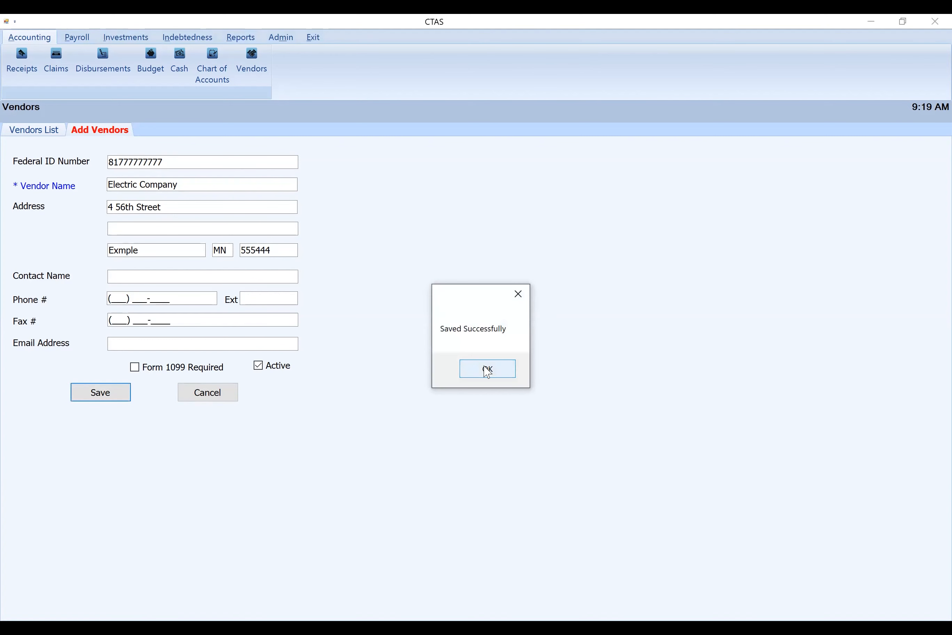
left_click(39, 131)
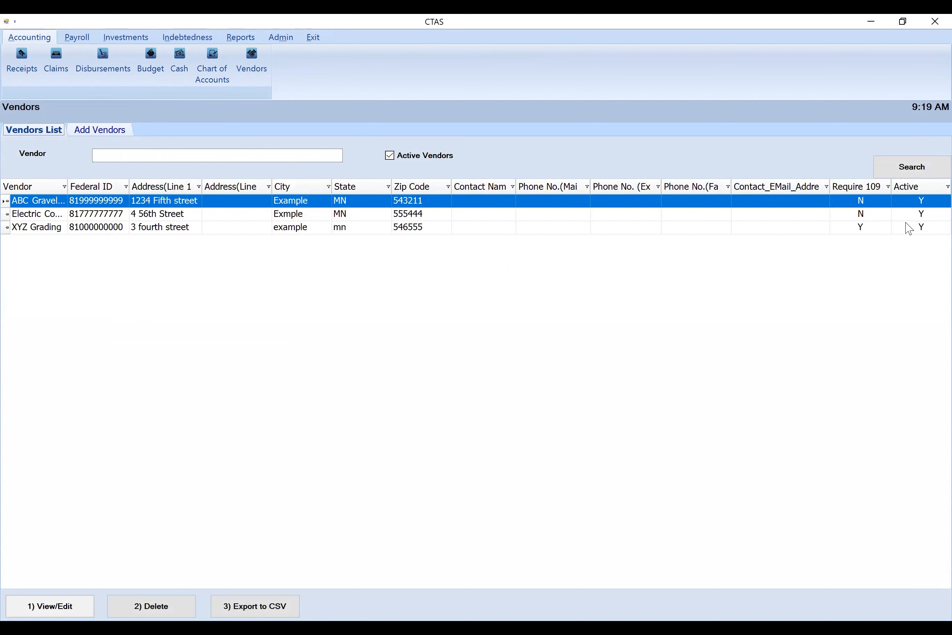
Search the vendor list for inactive vendors, and search again with the filter set back to active vendors
left_click(390, 157)
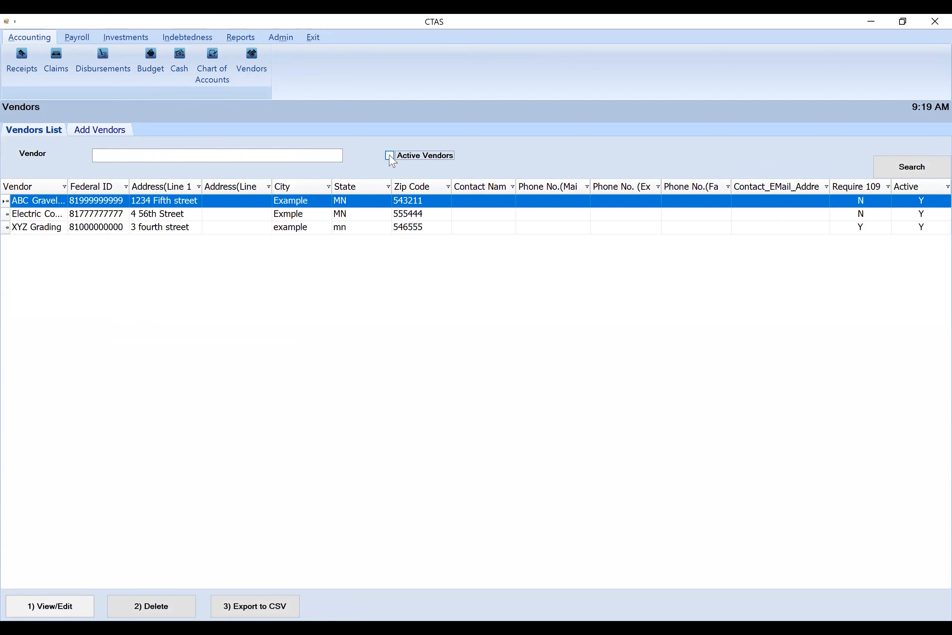
left_click(917, 165)
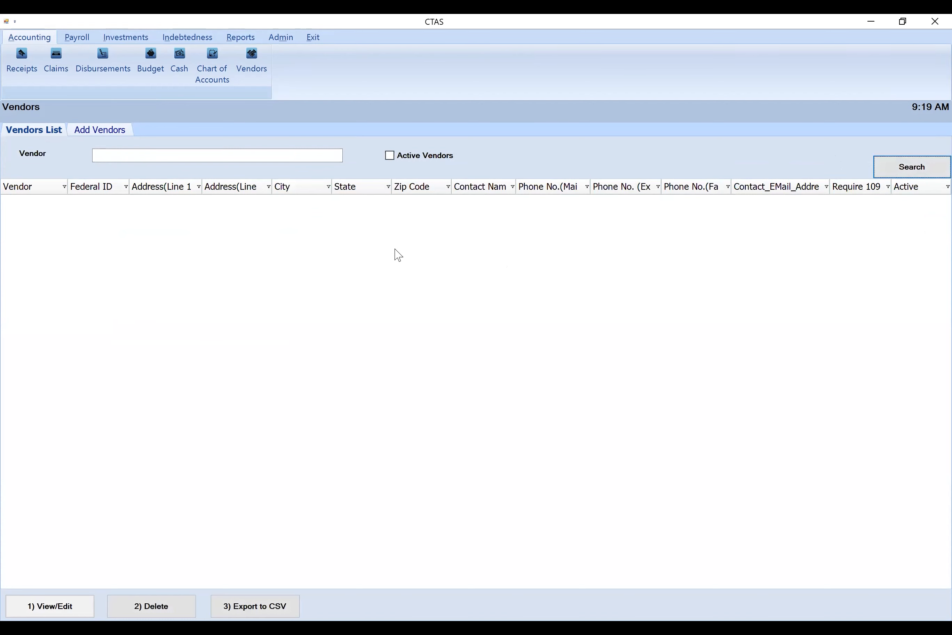
left_click(391, 159)
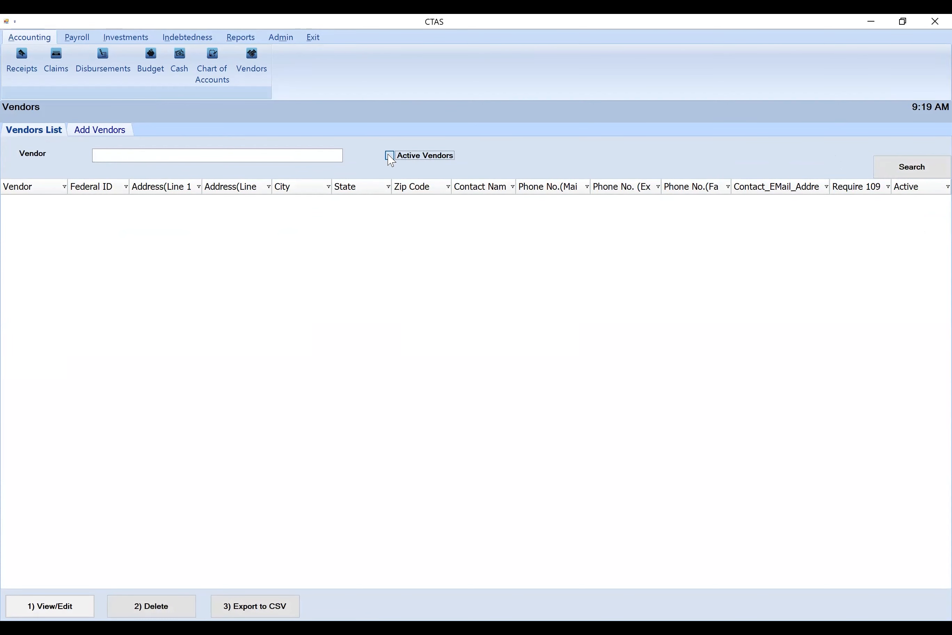
left_click(888, 167)
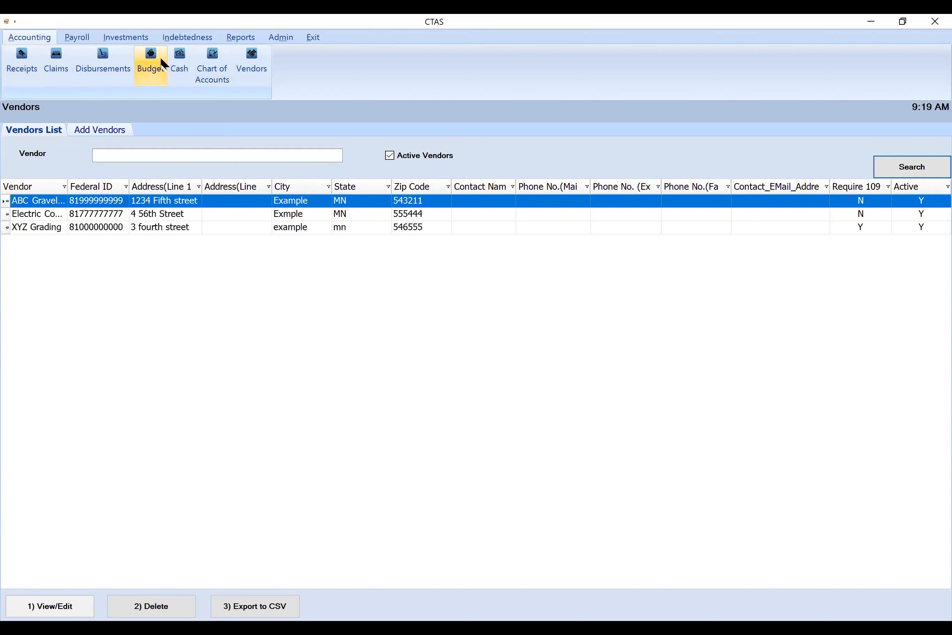
Activate fund 201 Road and Bridge in the chart of accounts
left_click(202, 61)
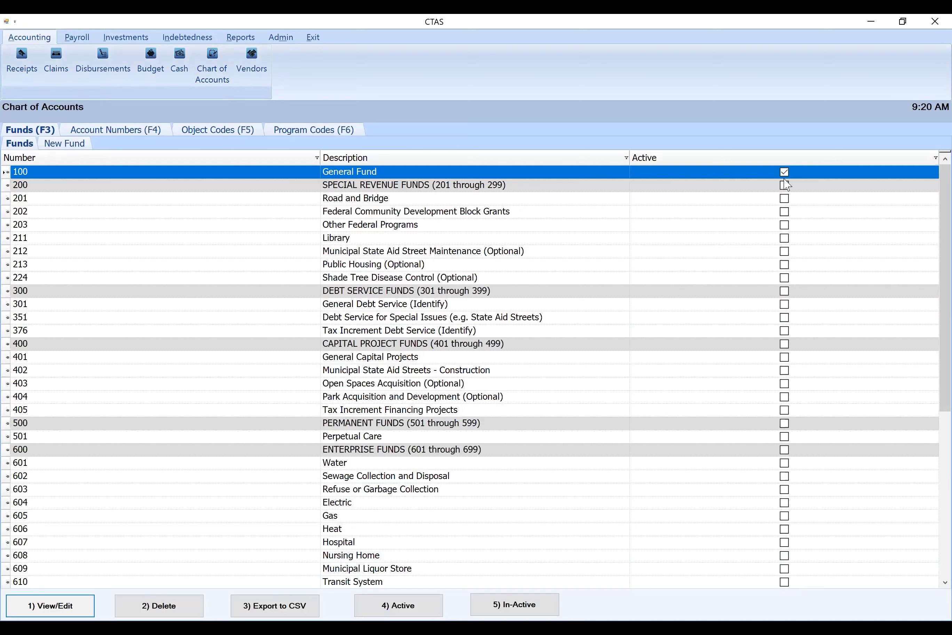
left_click(437, 199)
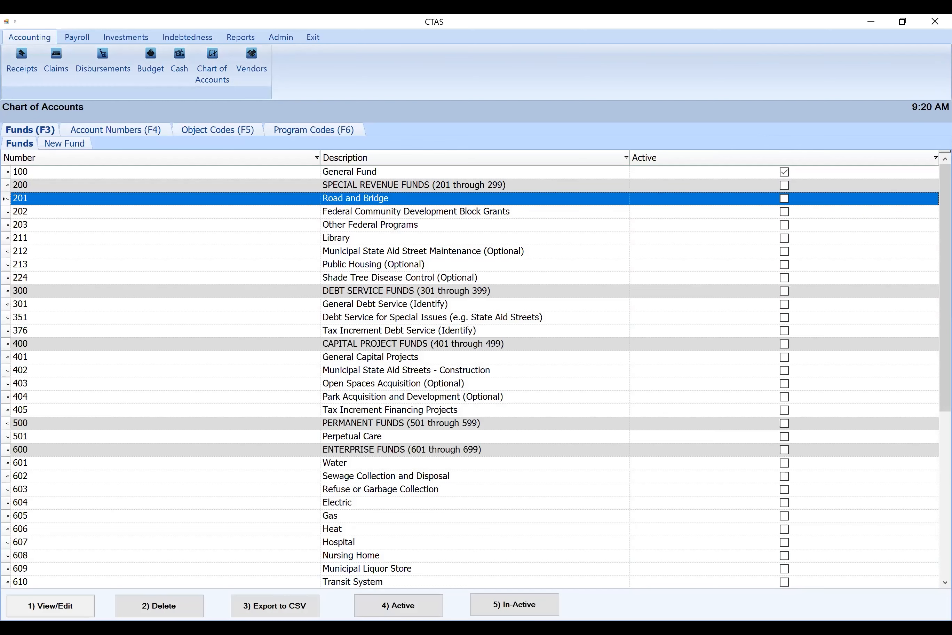
left_click(369, 602)
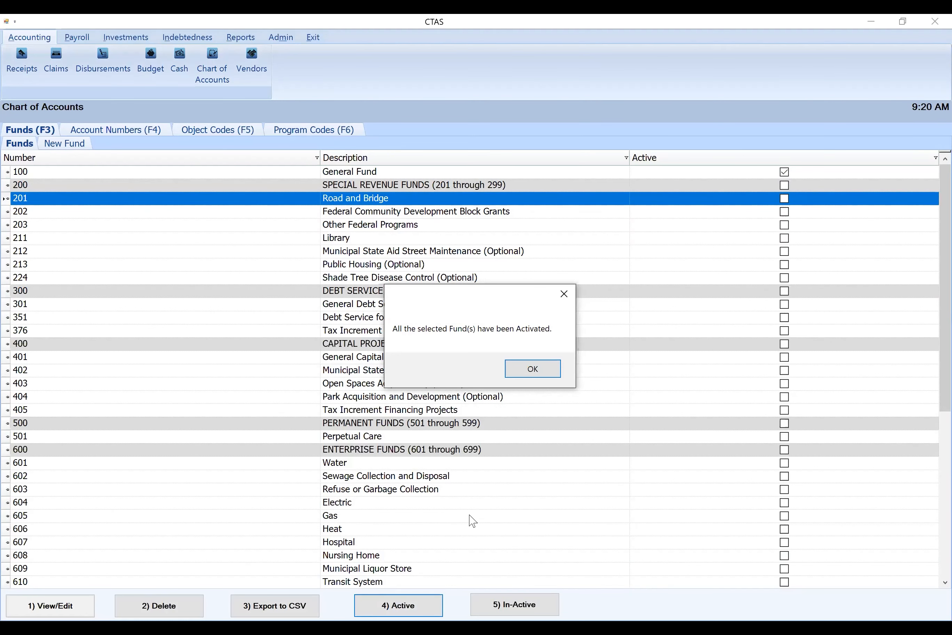
left_click(532, 370)
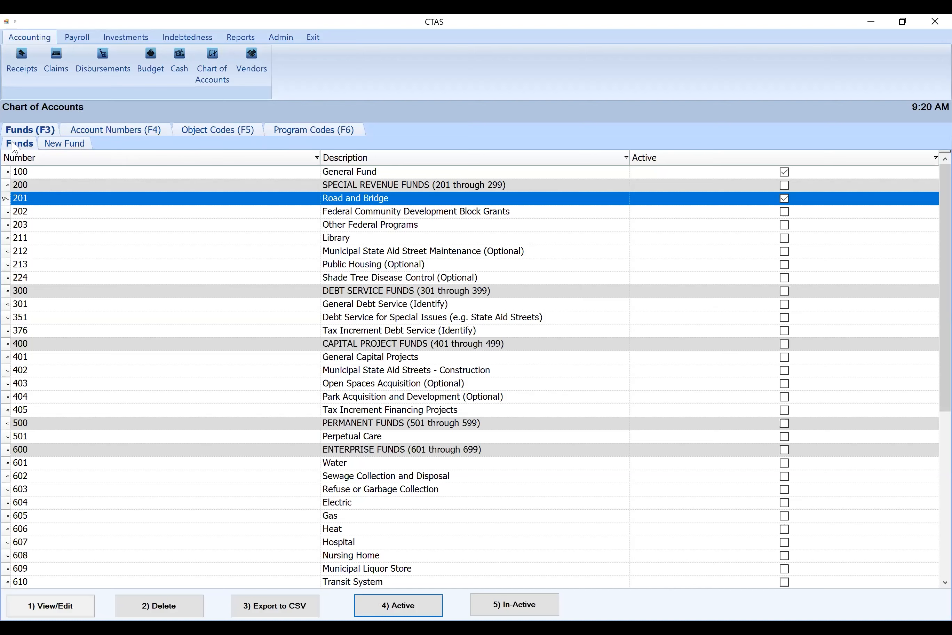
Add a new active fund with number 225 and description Fire Fund, and save it
left_click(64, 147)
type("225")
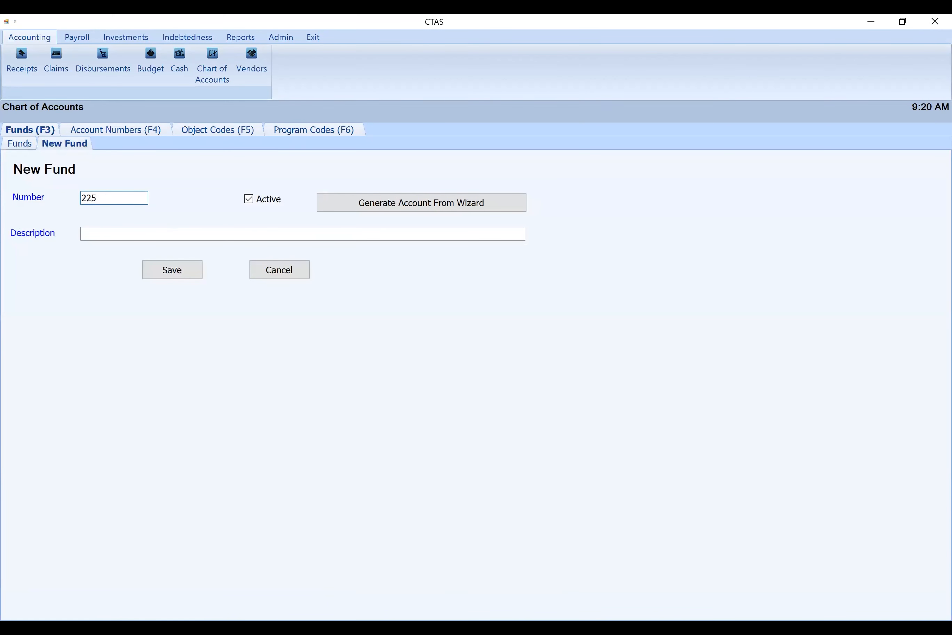
left_click(110, 235)
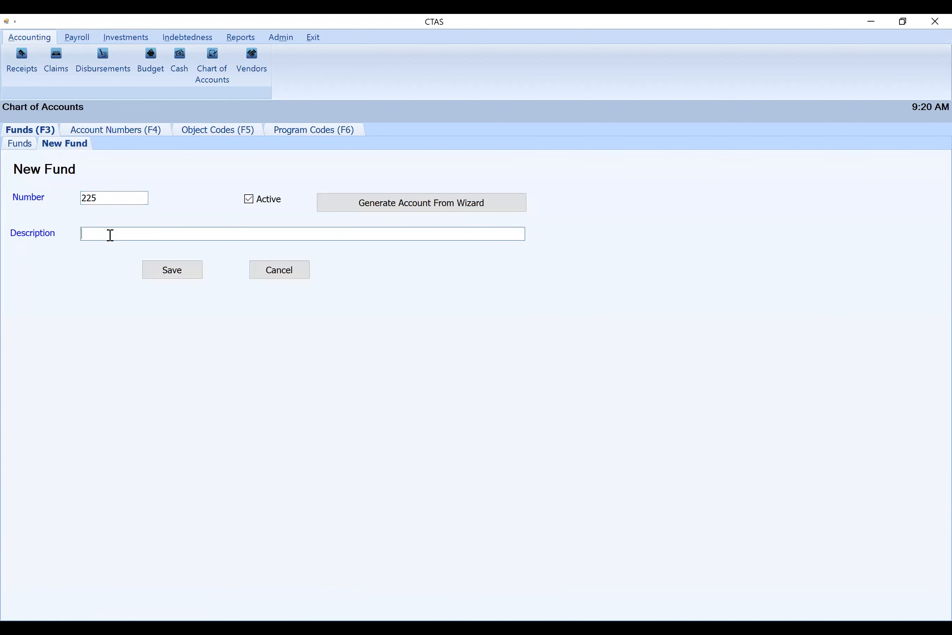
type("Fire Fund")
left_click(166, 268)
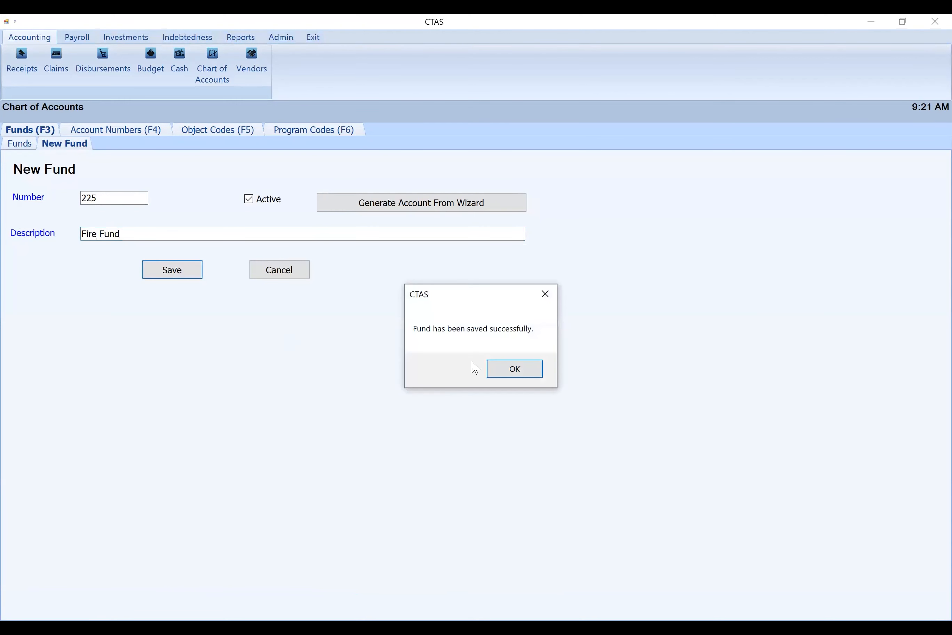
left_click(530, 373)
Sort the list of funds by active status so the active funds come first
left_click(20, 144)
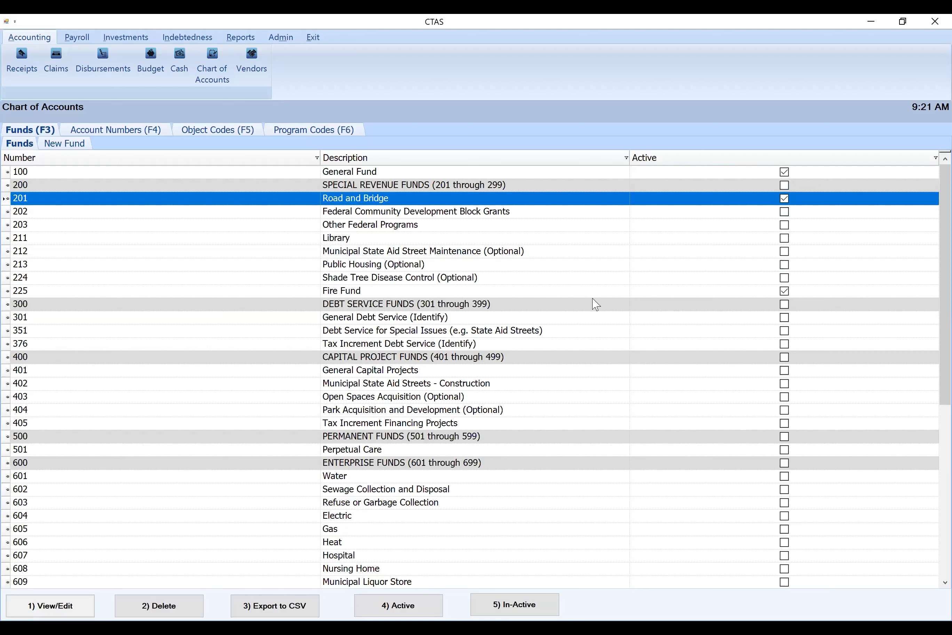
left_click(727, 164)
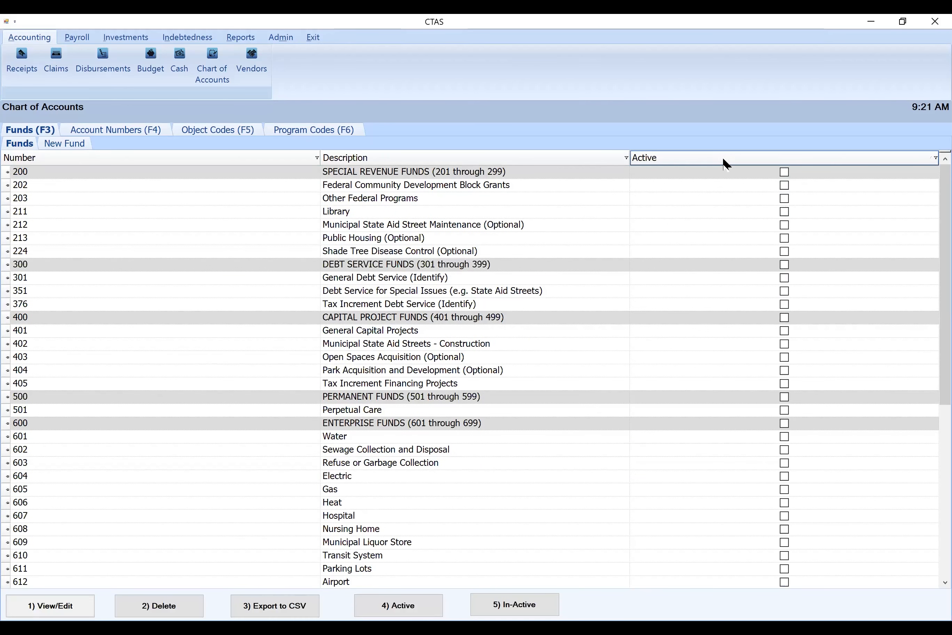
left_click(726, 164)
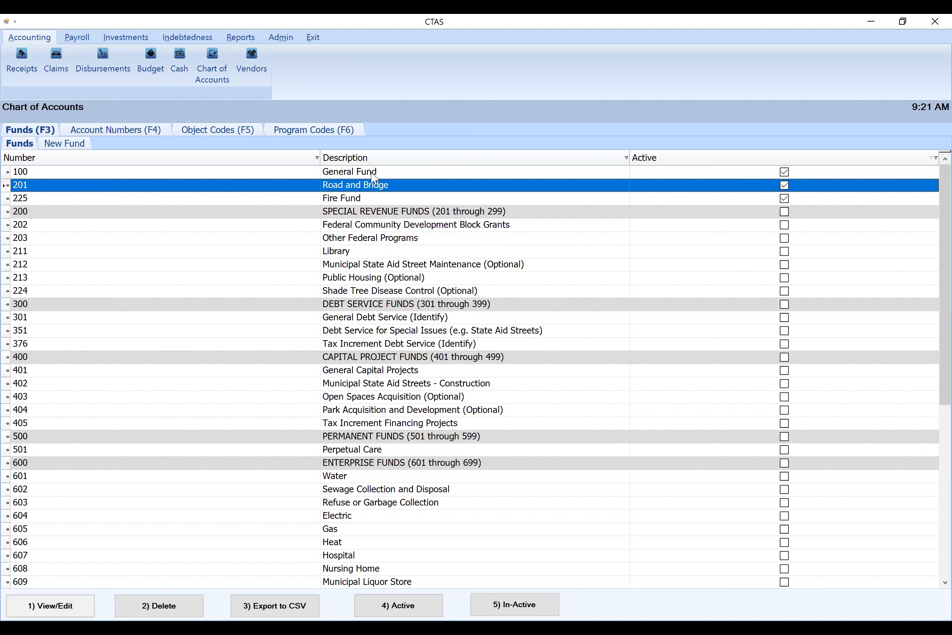
Inactivate account number 39202 Transfer From Enterprise Fund in the chart of accounts
left_click(125, 131)
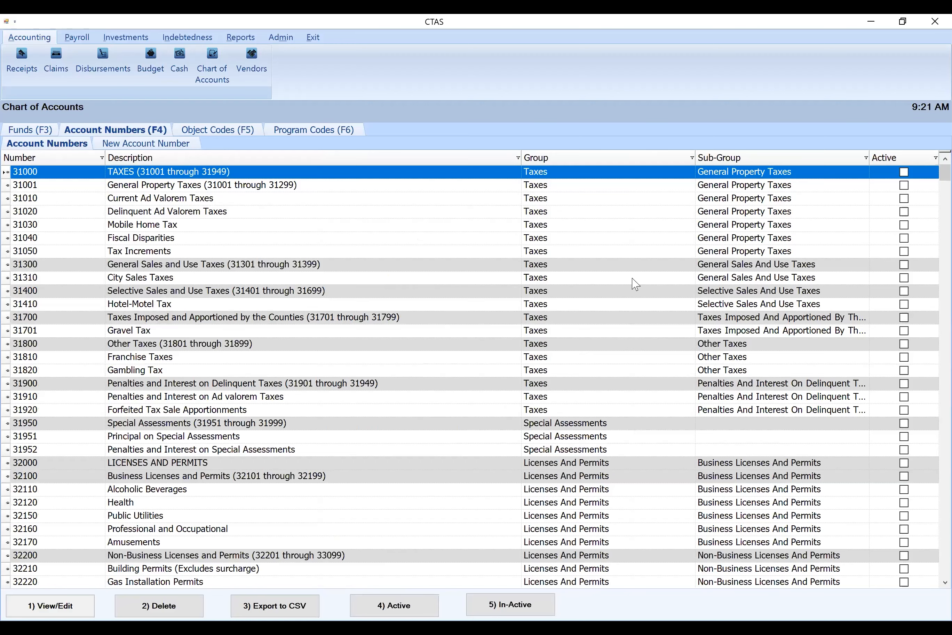
scroll(548, 280, "down", 4)
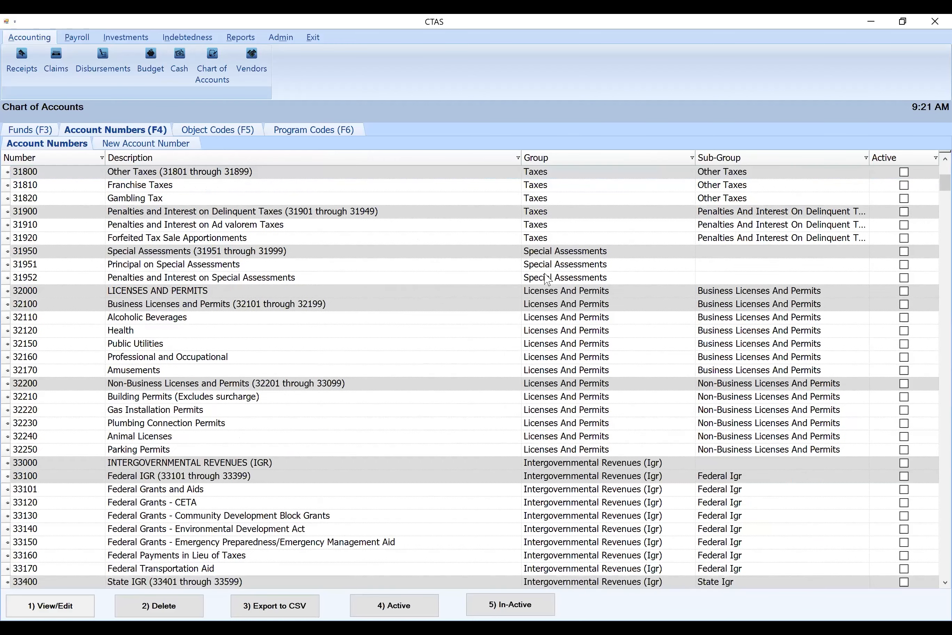
scroll(548, 280, "down", 20)
scroll(569, 270, "down", 20)
left_click(315, 289)
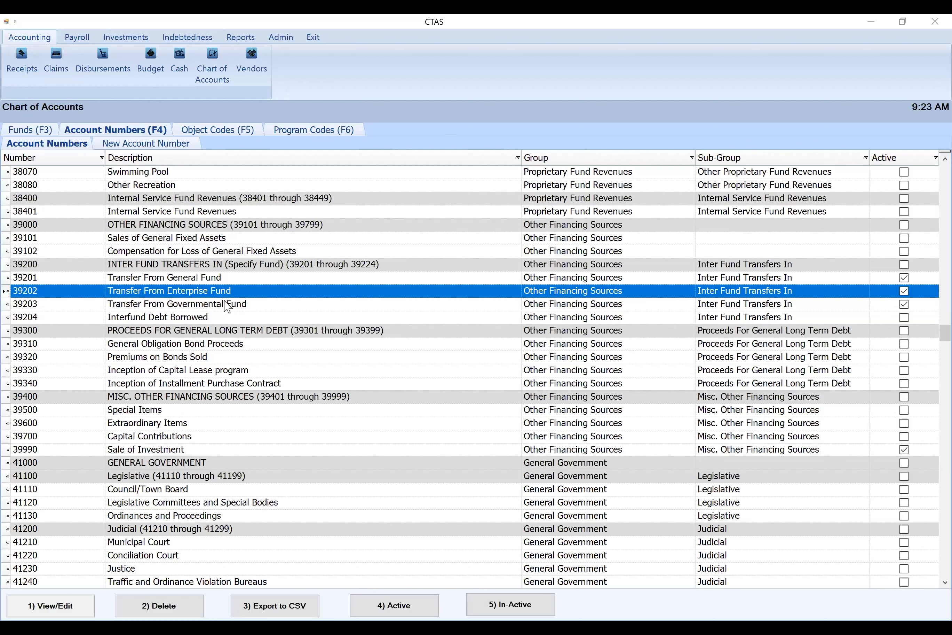
left_click(551, 609)
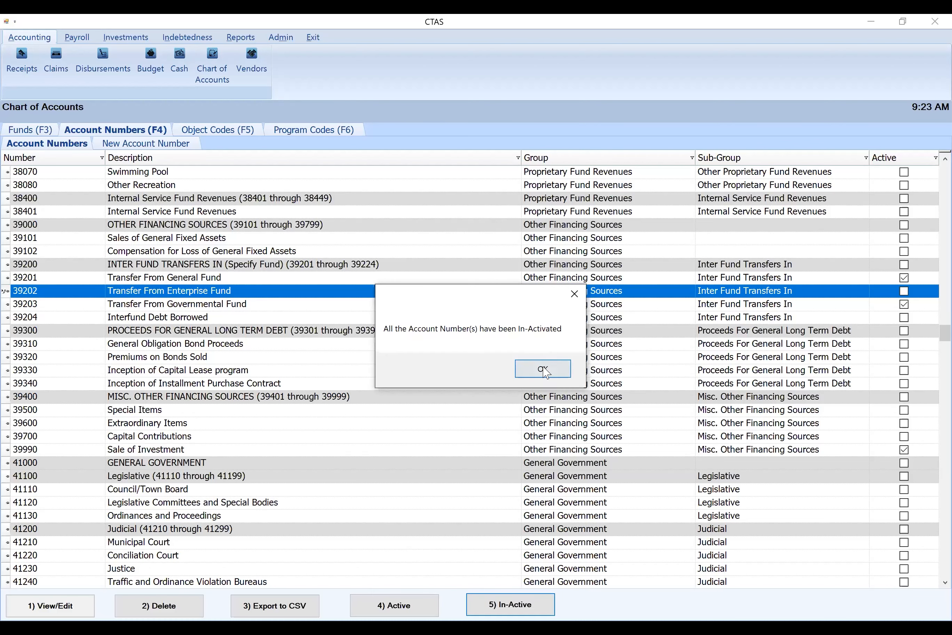
left_click(545, 368)
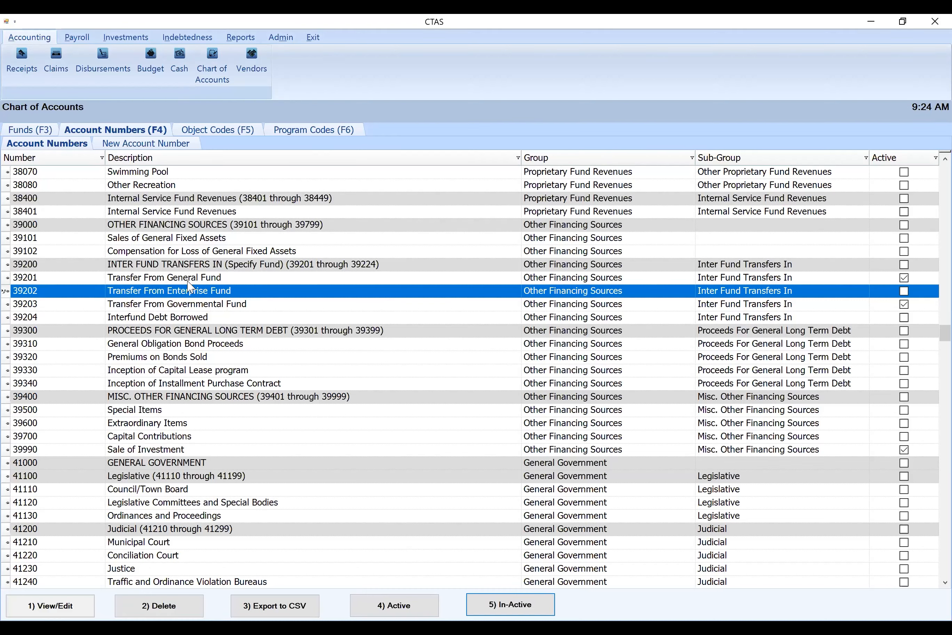
Review the receipt and disbursement account numbers, comparing the 30000-series accounts with the 40000-series accounts
scroll(301, 386, "down", 4)
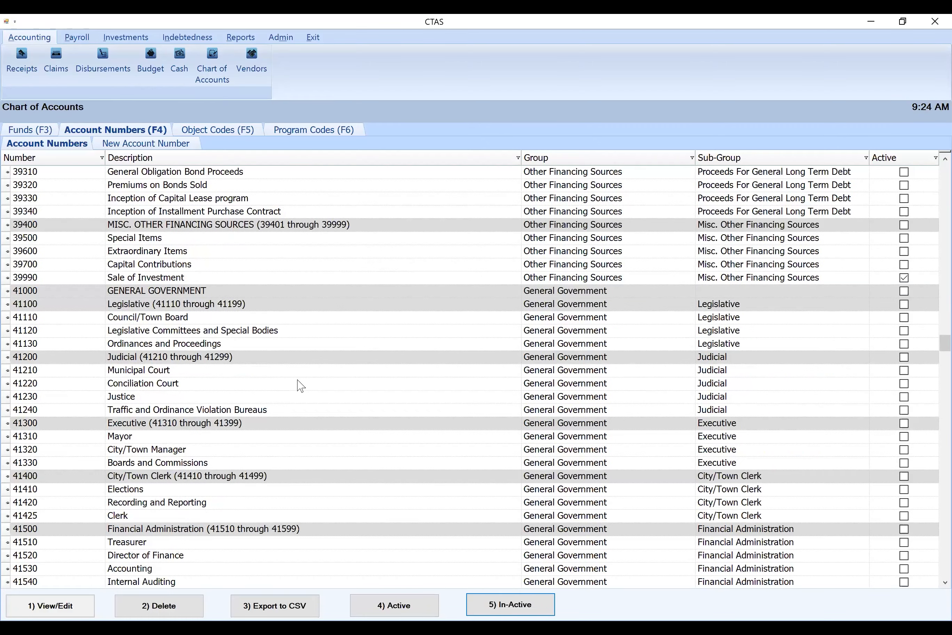
scroll(300, 386, "down", 20)
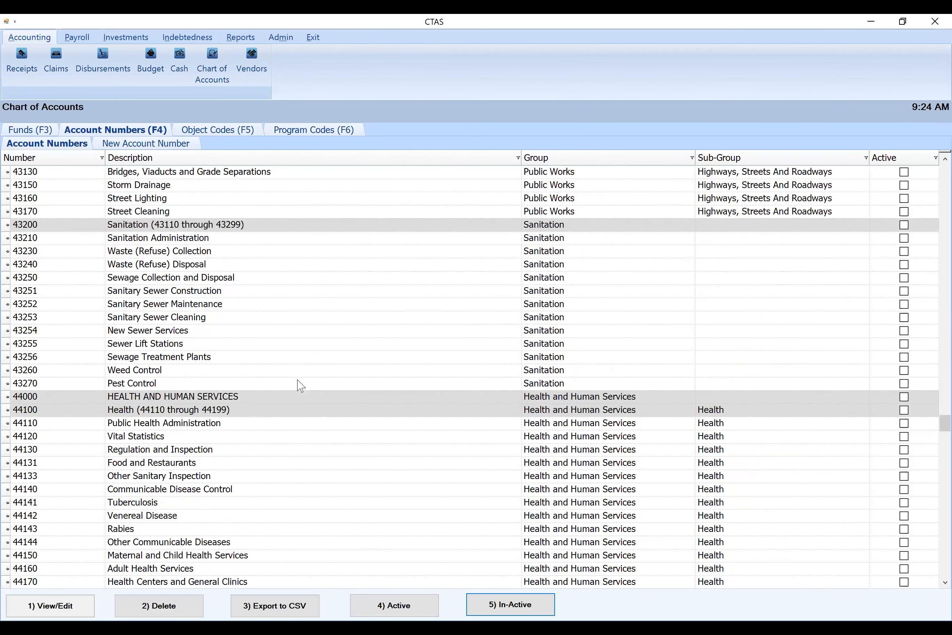
scroll(300, 386, "down", 3)
scroll(78, 255, "up", 20)
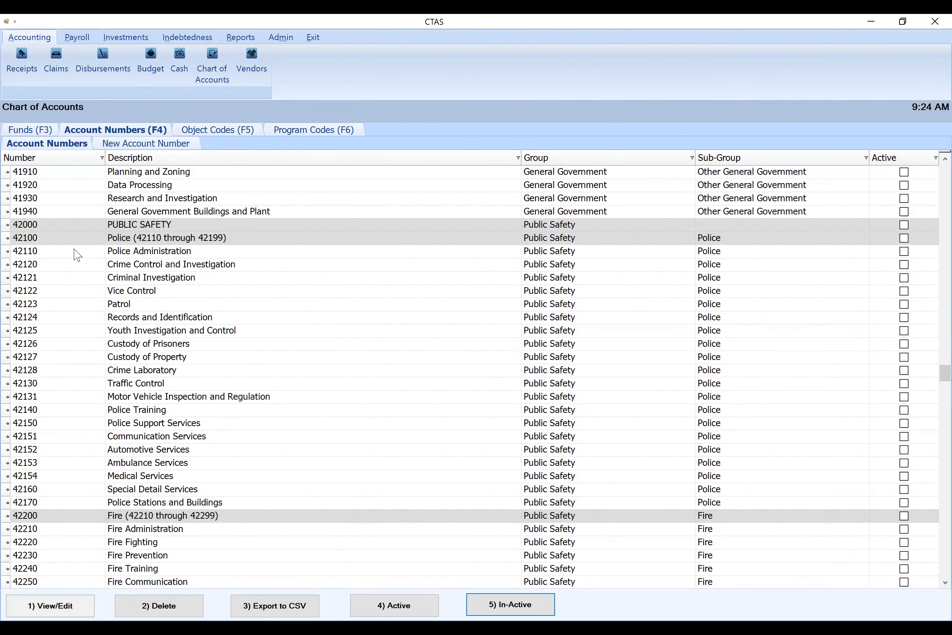
scroll(44, 236, "up", 20)
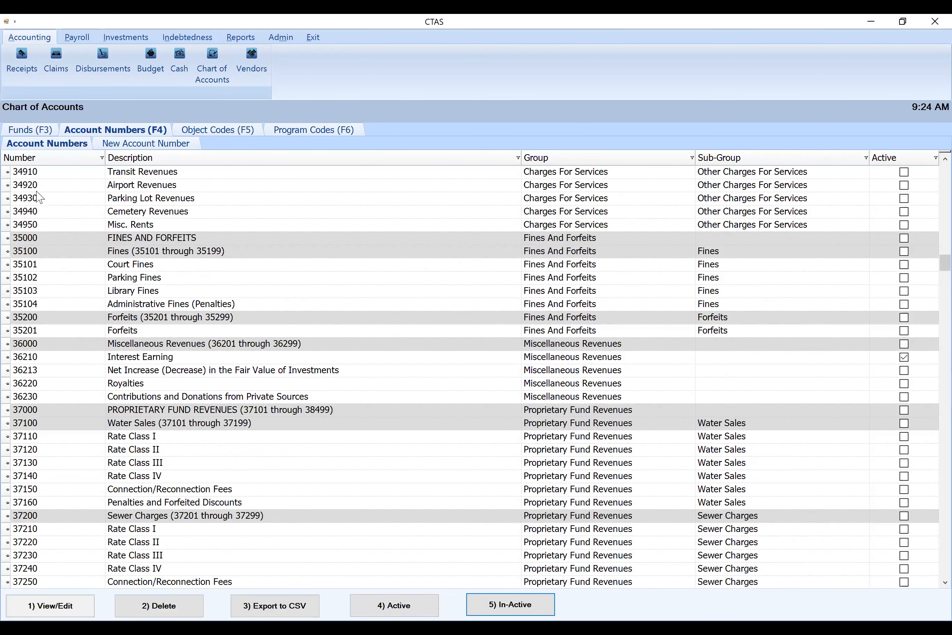
scroll(39, 199, "up", 9)
scroll(39, 201, "down", 20)
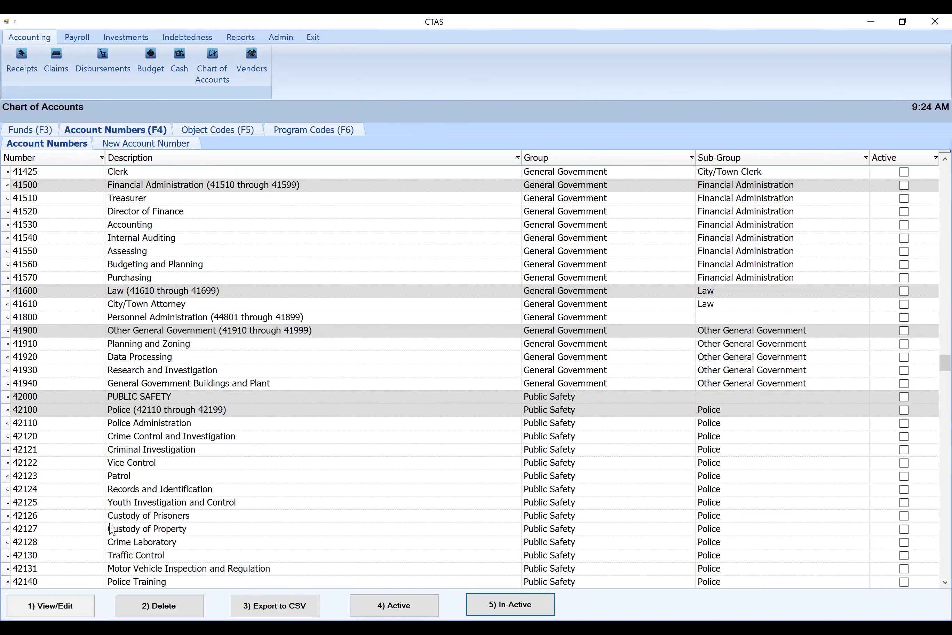
scroll(112, 529, "up", 20)
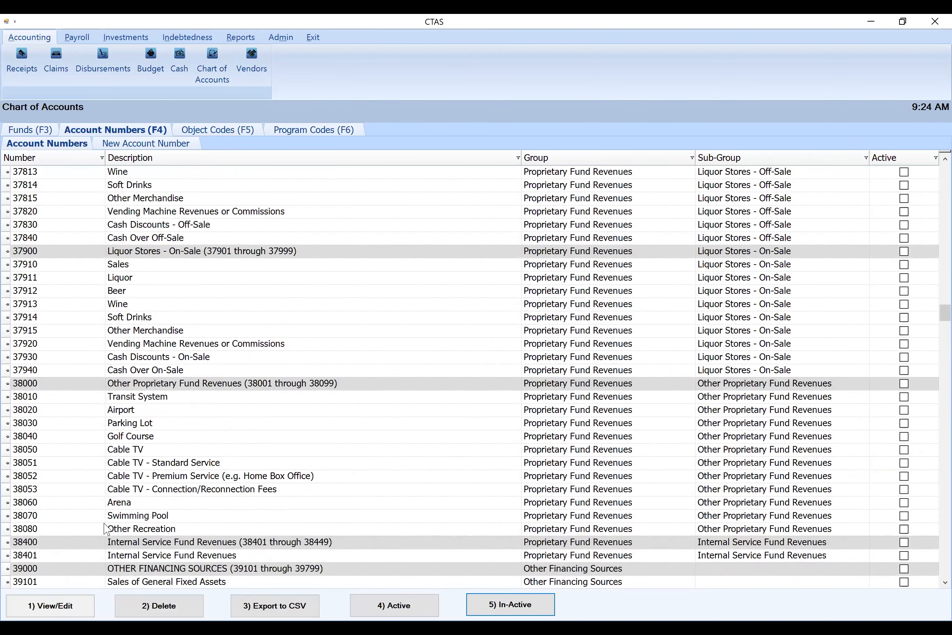
scroll(106, 530, "up", 20)
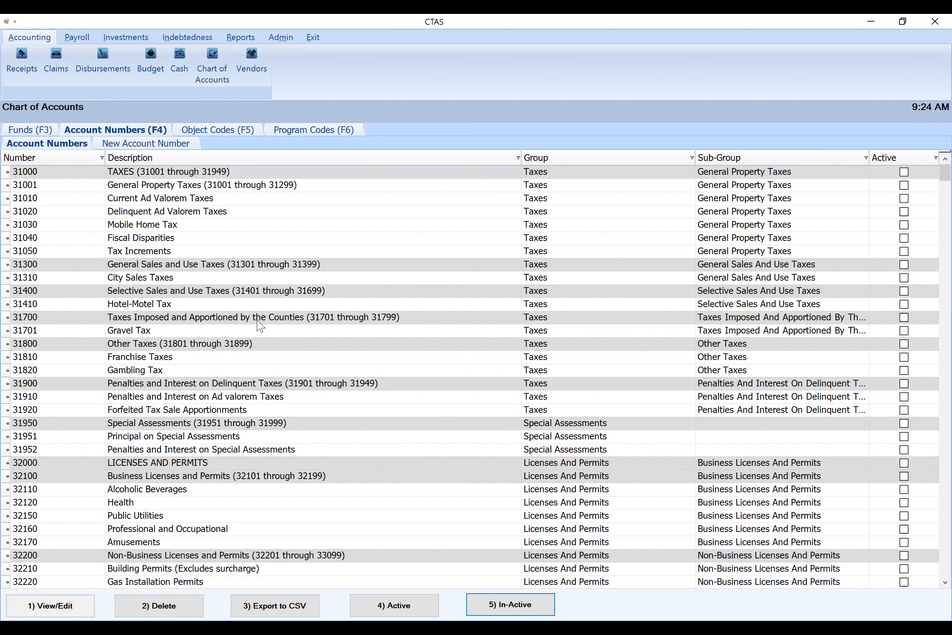
Activate account numbers 31010, 31020, 31030, 31701, 31910, 31920, 32110 and 32210 in the chart of accounts
left_click(254, 200)
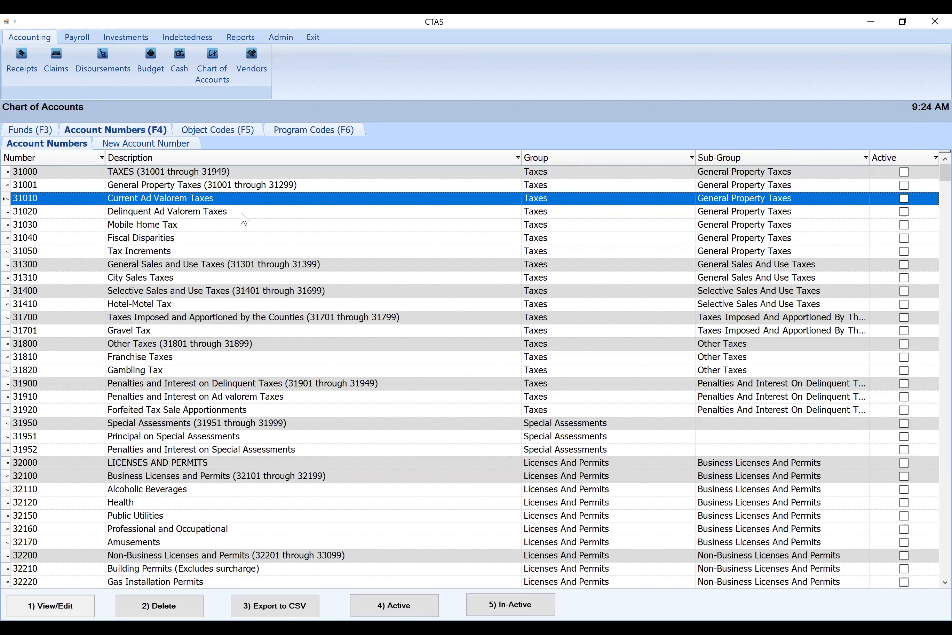
left_click(241, 214)
left_click(247, 201)
left_click(252, 214, "shift")
left_click(249, 225, "shift")
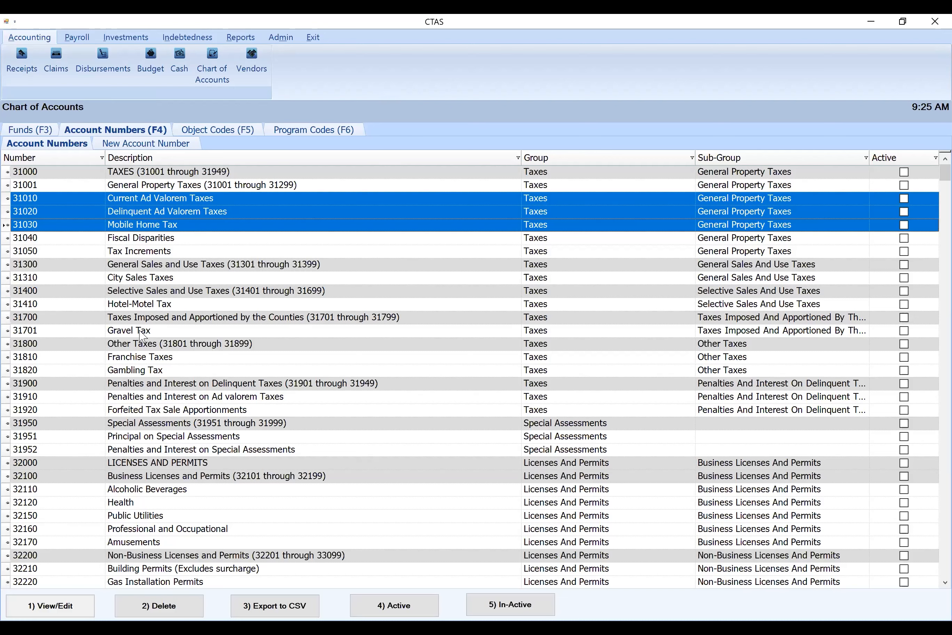
left_click(159, 331, "ctrl")
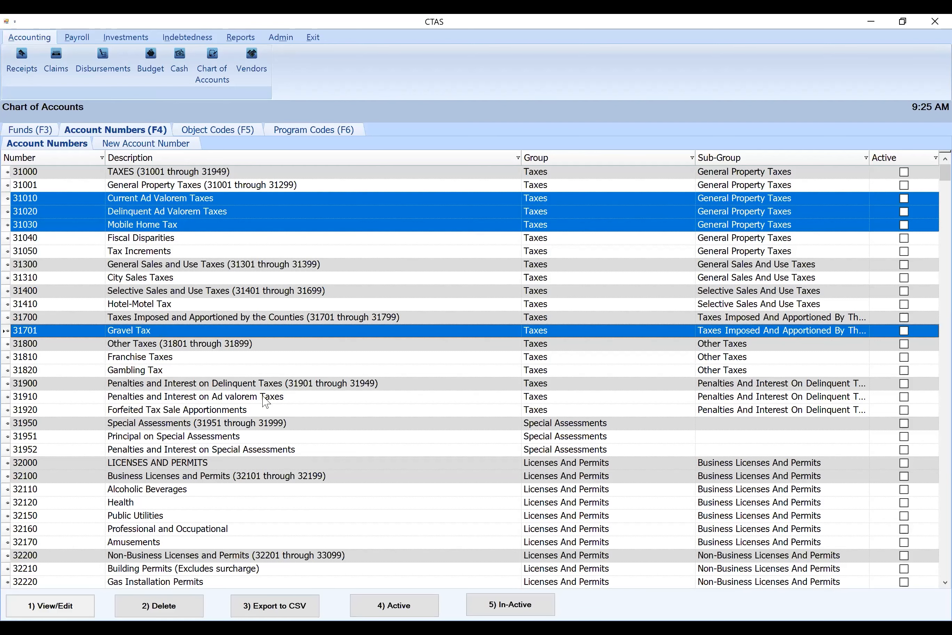
left_click(265, 397, "ctrl")
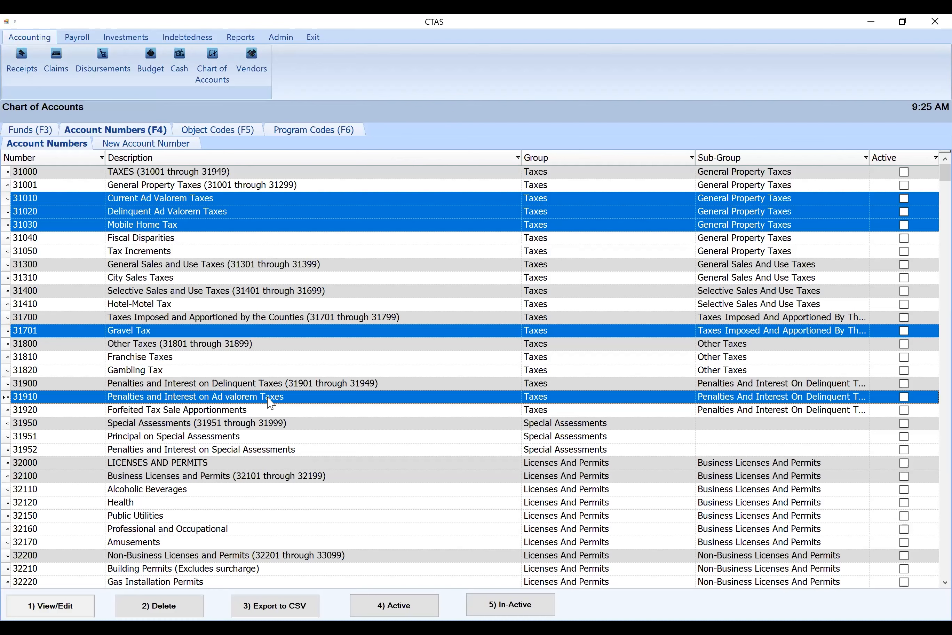
left_click(284, 411, "ctrl")
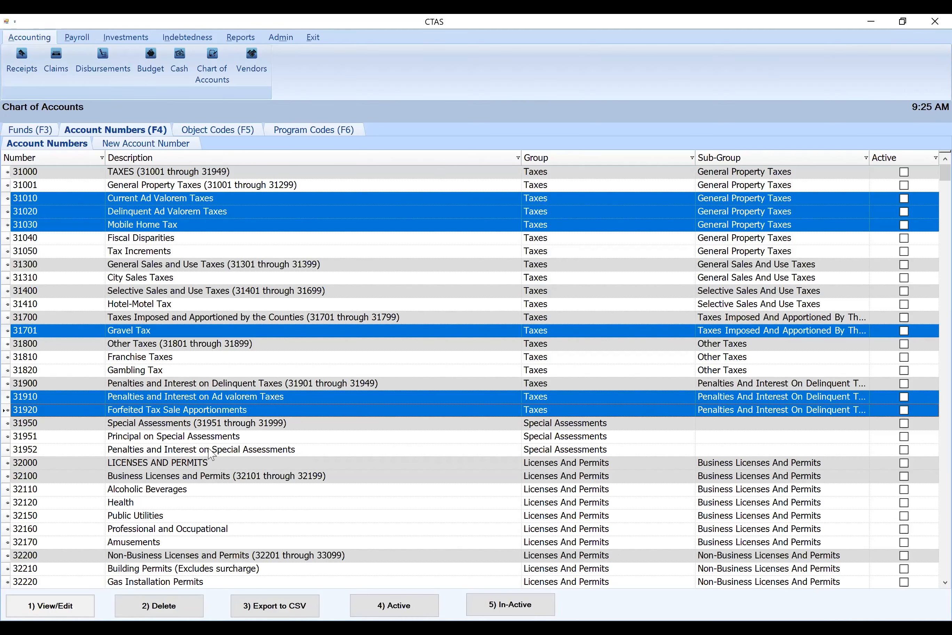
left_click(147, 570, "ctrl")
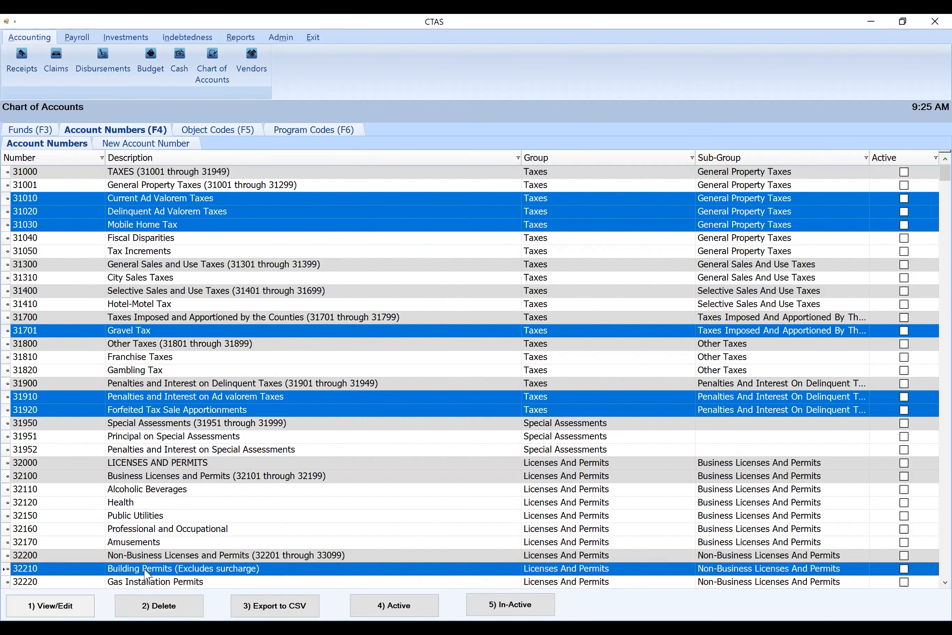
left_click(159, 490, "ctrl")
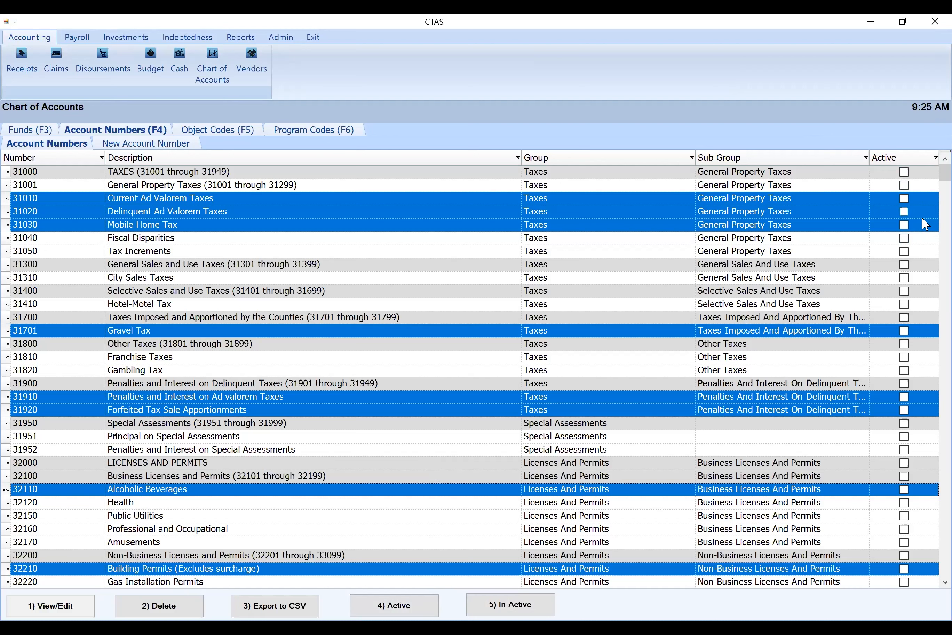
left_click(363, 614)
left_click(565, 373)
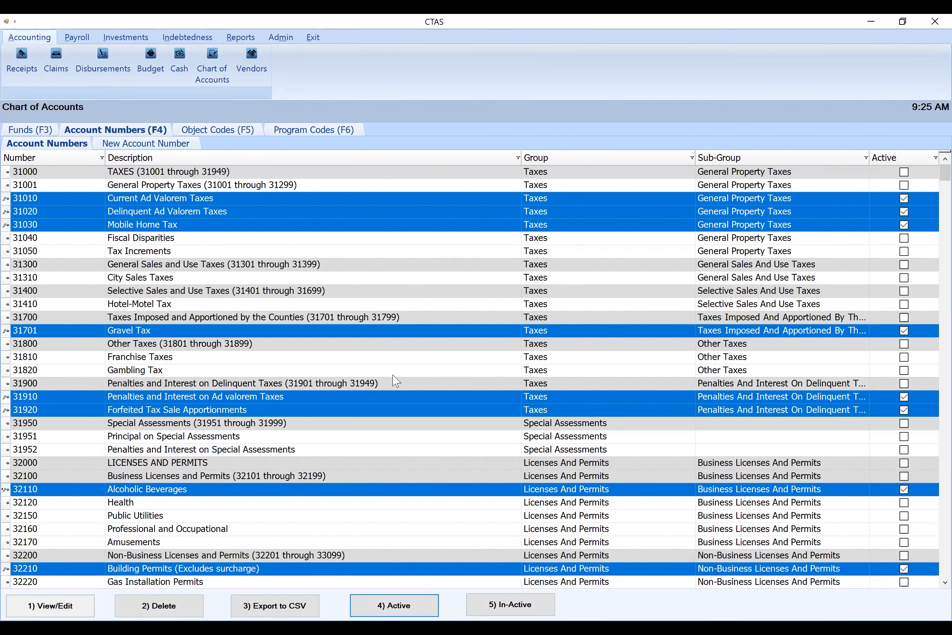
Activate the State IGR account numbers 33418 Municipal State Aid for Streets - Maintenance, 33426 Agricultural Market Value Credit, 33428 State - Payments in Lieu of Taxes and 33460 Town Aid
scroll(395, 380, "down", 9)
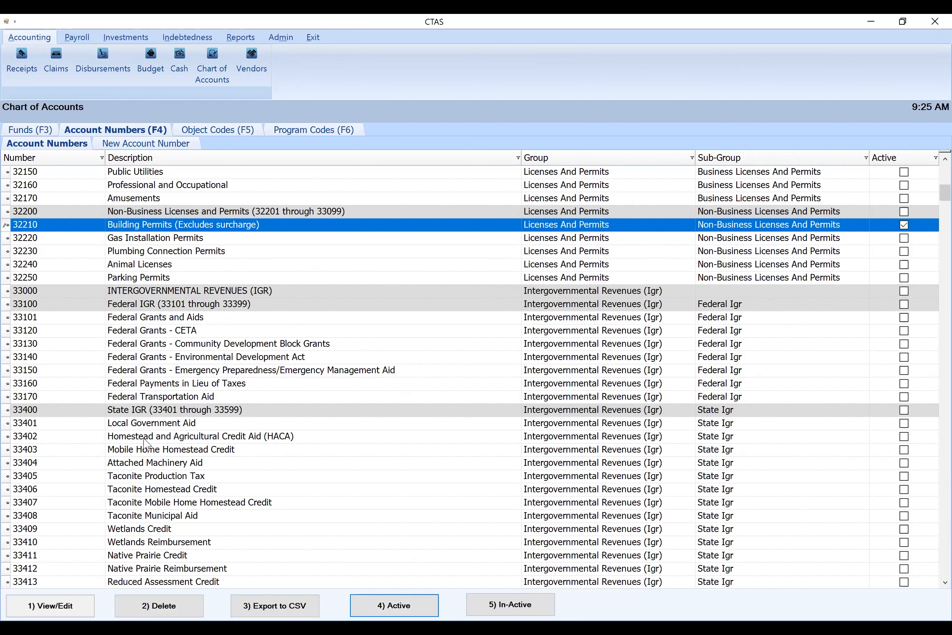
left_click(231, 428)
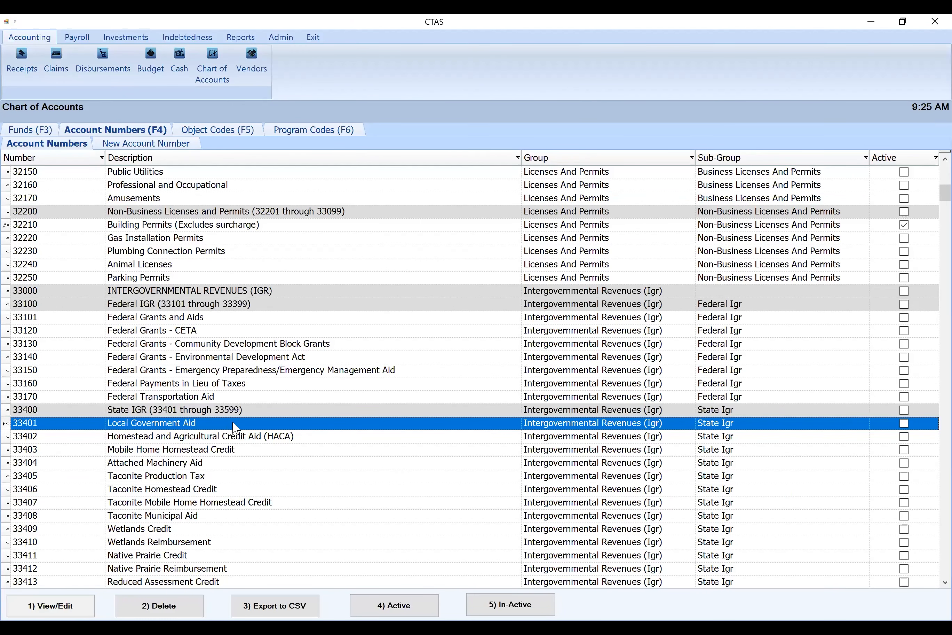
scroll(310, 334, "down", 4)
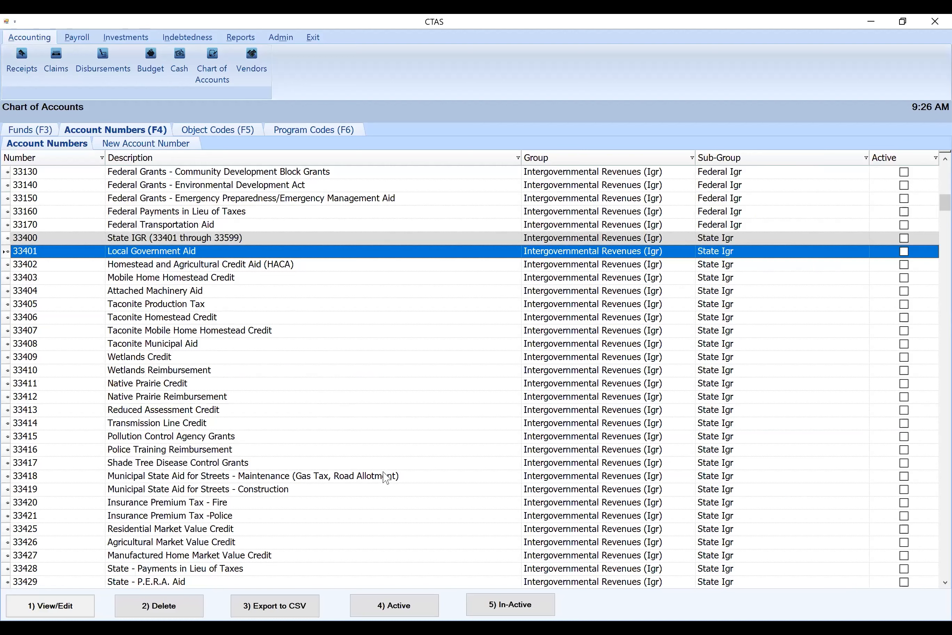
scroll(326, 498, "down", 4)
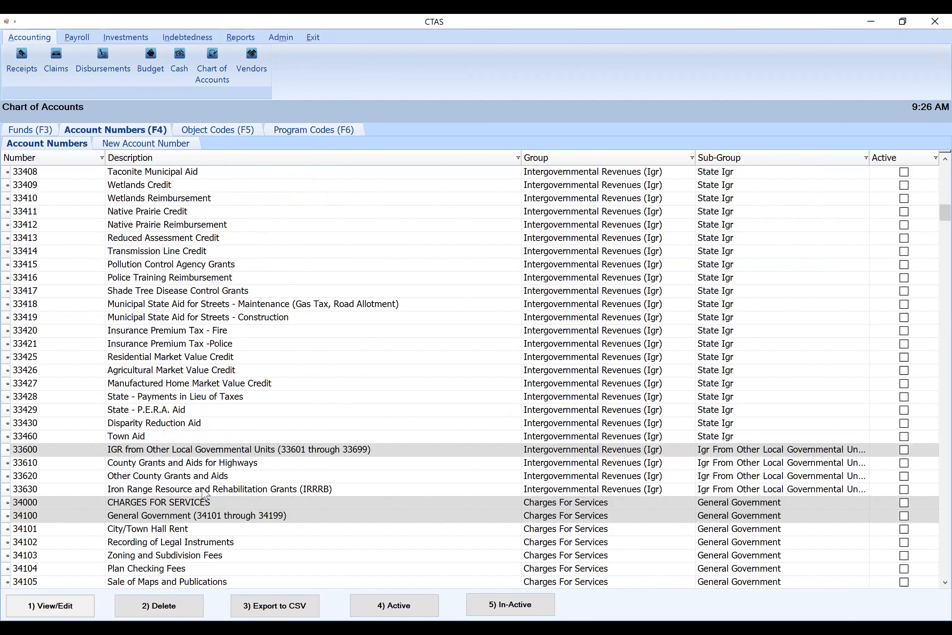
left_click(141, 438)
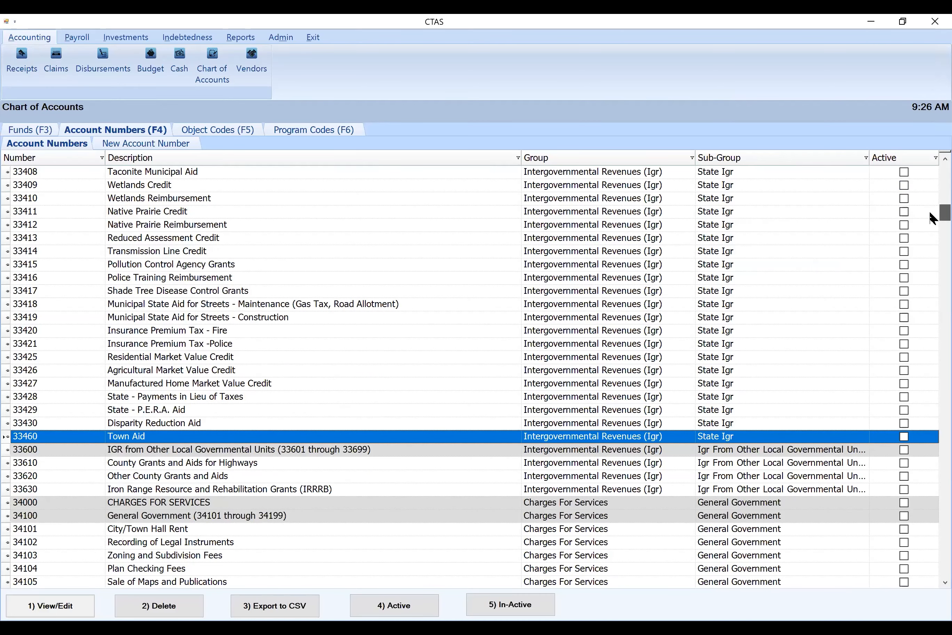
scroll(930, 211, "up", 4)
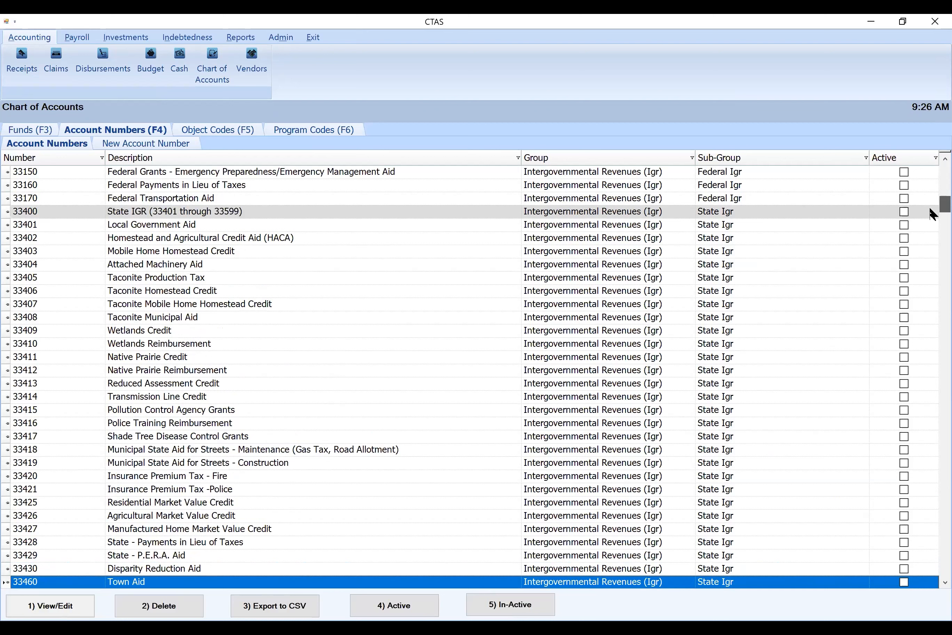
scroll(929, 211, "down", 1)
scroll(929, 204, "up", 1)
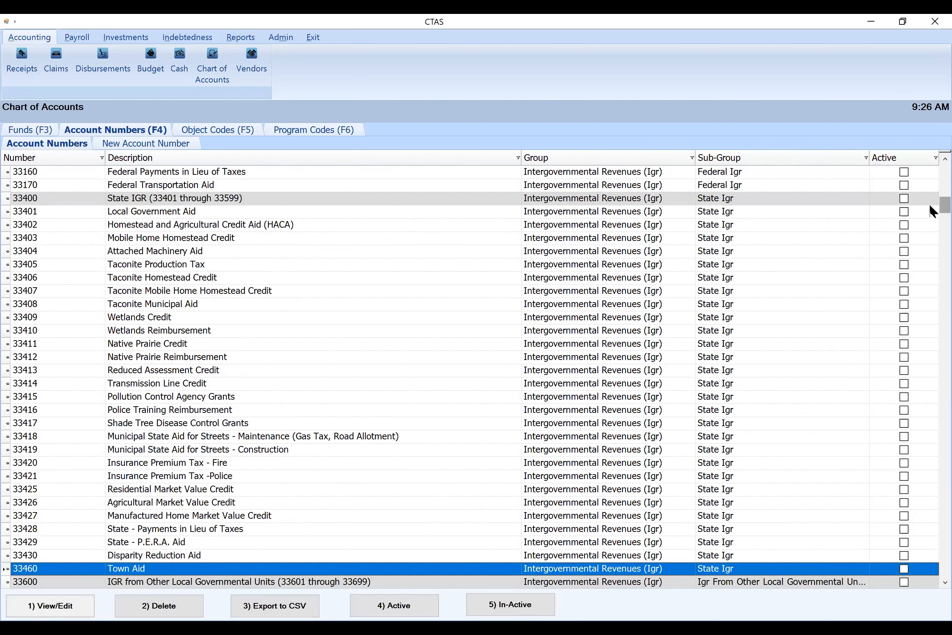
scroll(930, 206, "up", 3)
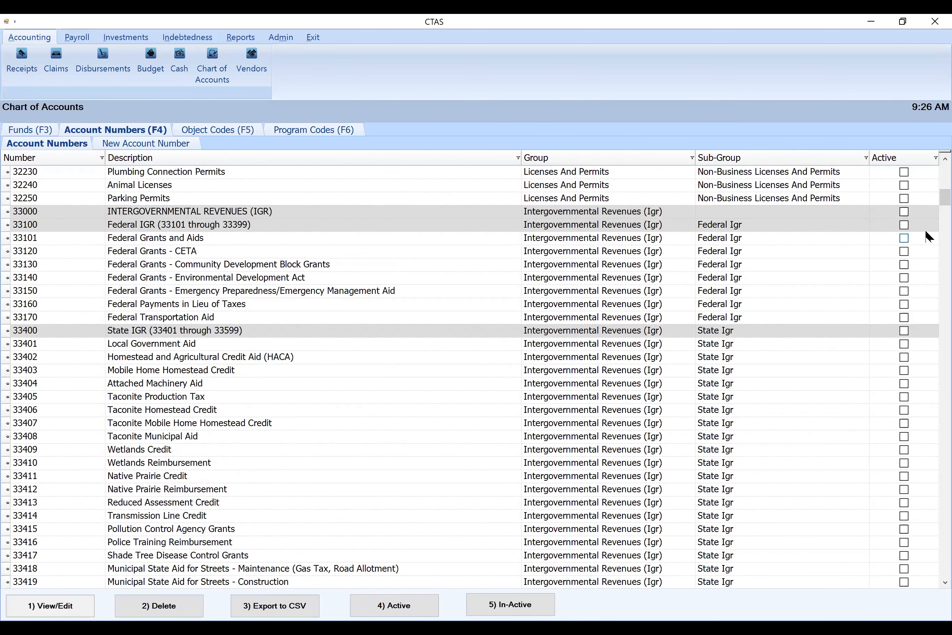
scroll(929, 214, "down", 5)
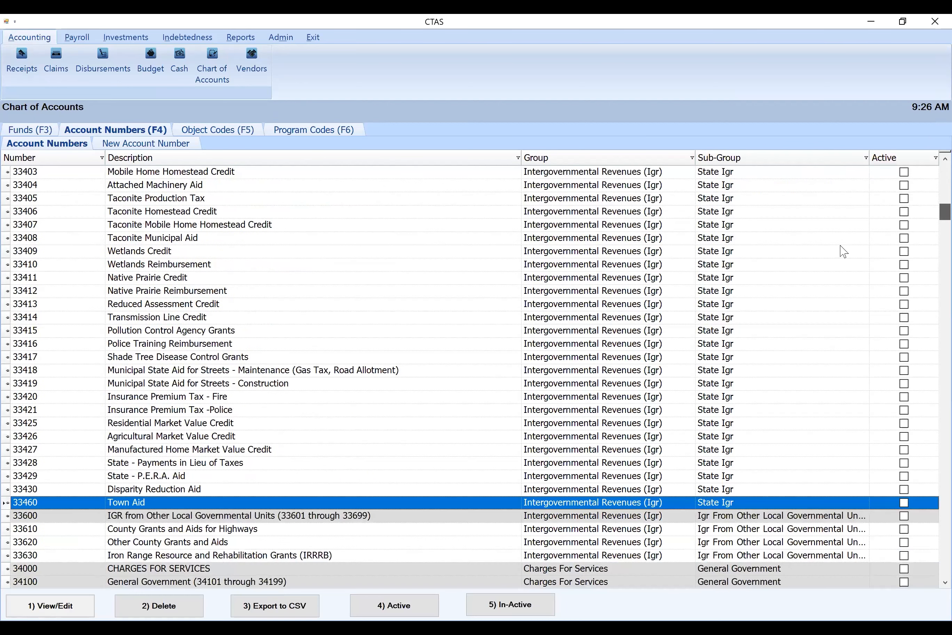
scroll(7, 368, "down", 3)
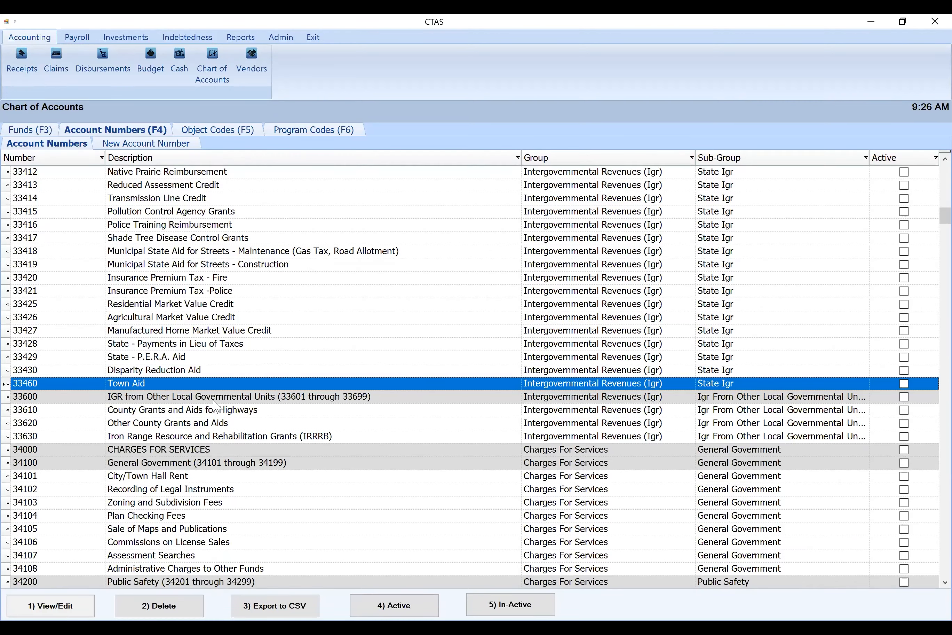
scroll(929, 204, "up", 16)
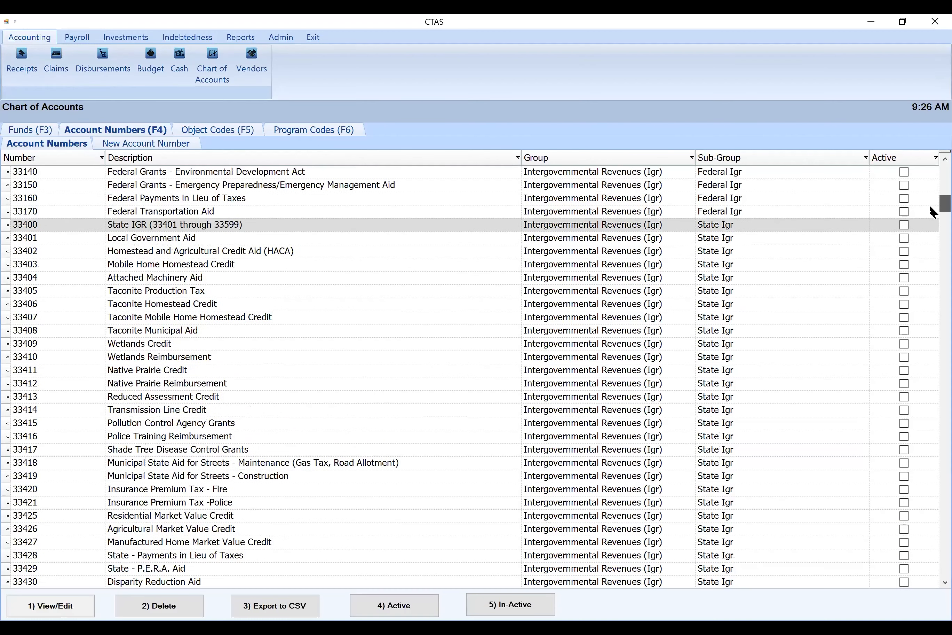
scroll(929, 207, "down", 2)
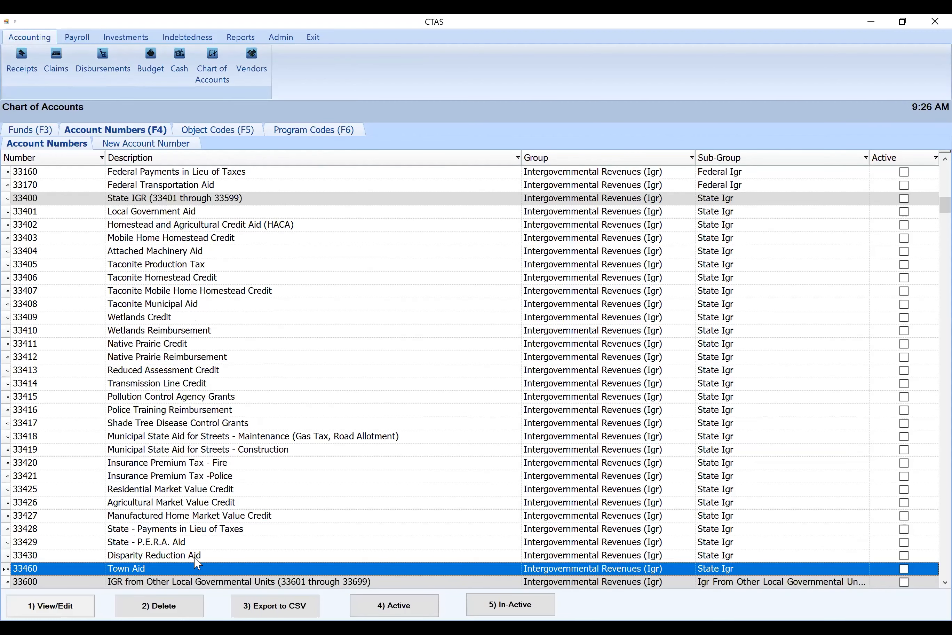
left_click(176, 529, "ctrl")
left_click(174, 503, "ctrl")
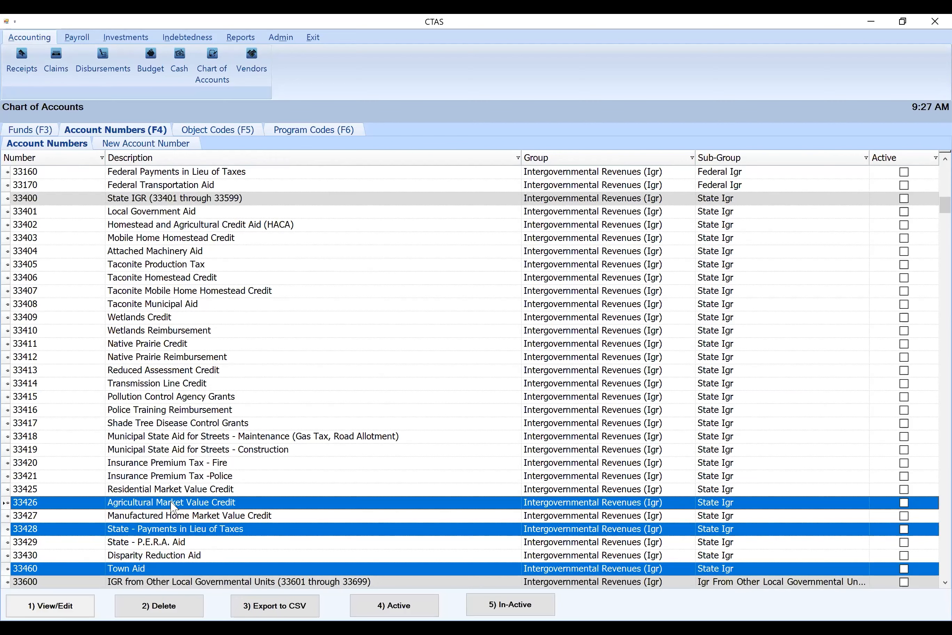
left_click(179, 436, "ctrl")
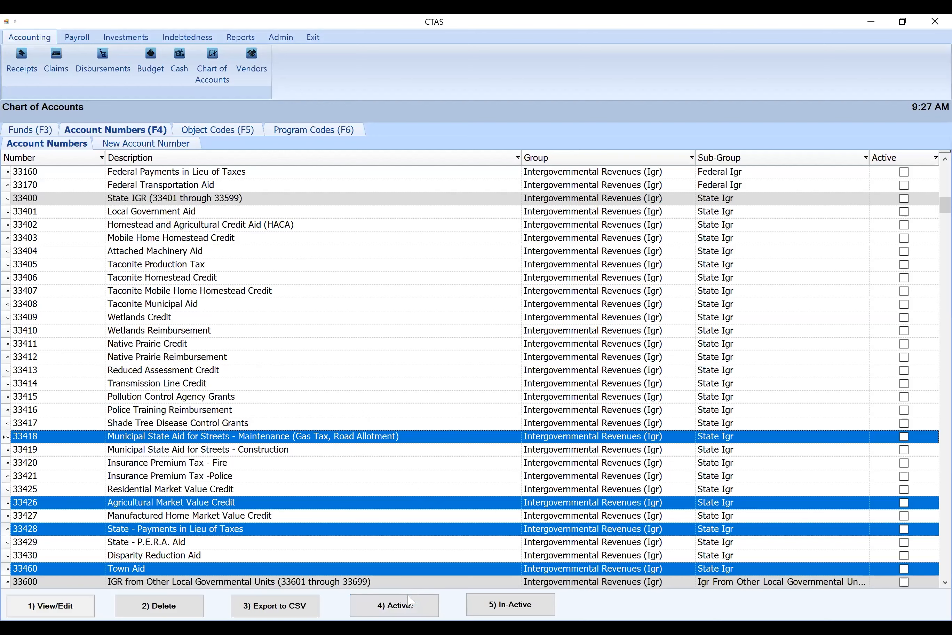
left_click(407, 607)
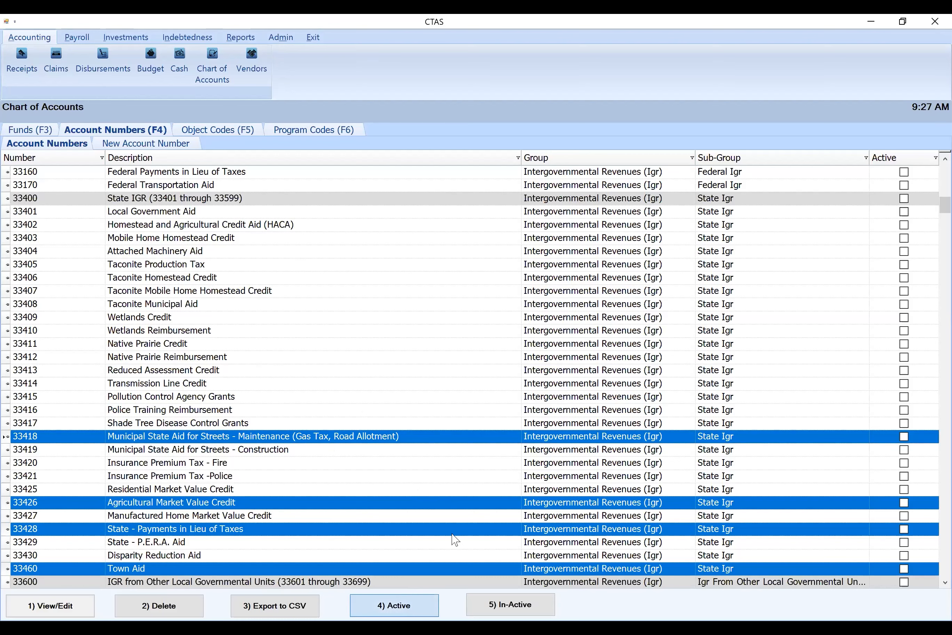
left_click(574, 370)
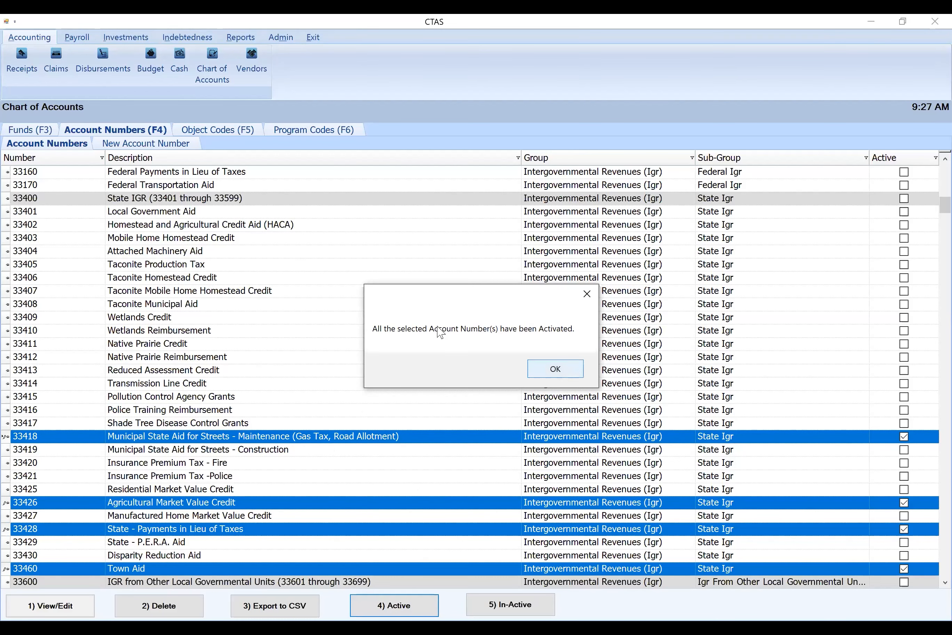
Examine the local government revenue accounts 33610 County Grants and Aids for Highways and 33620 Other County Grants and Aids
scroll(275, 440, "down", 4)
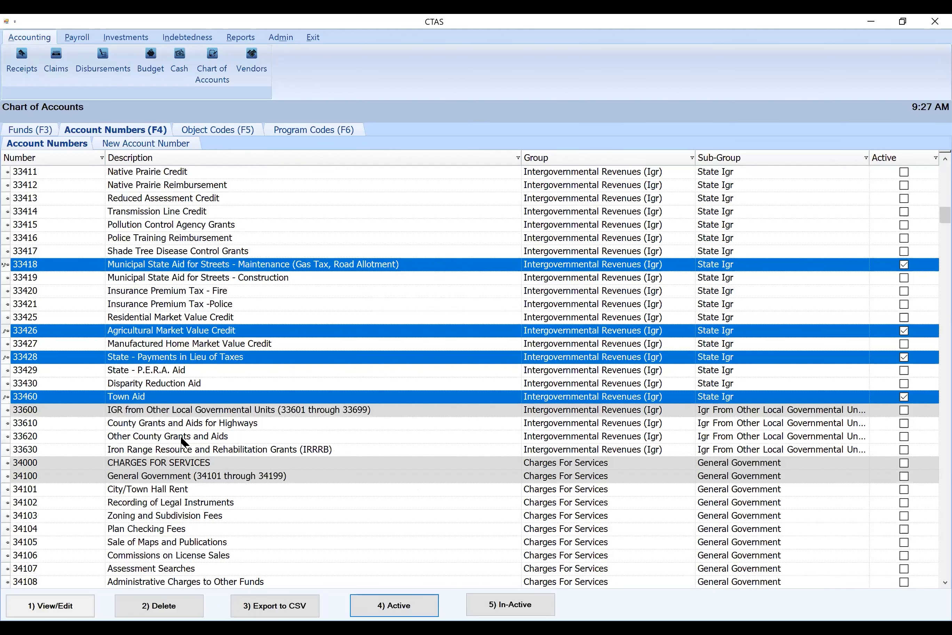
left_click(184, 438)
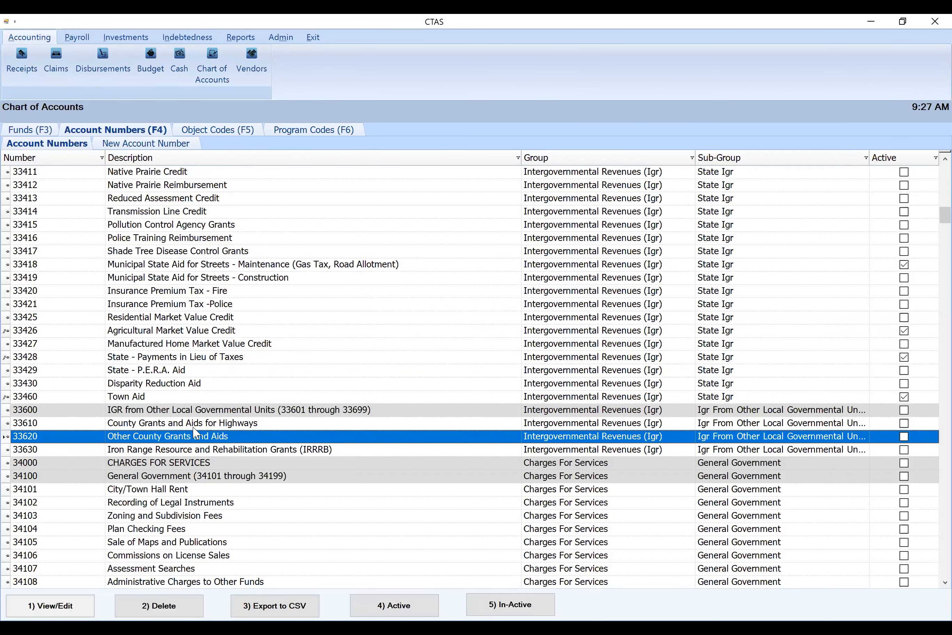
left_click(194, 427)
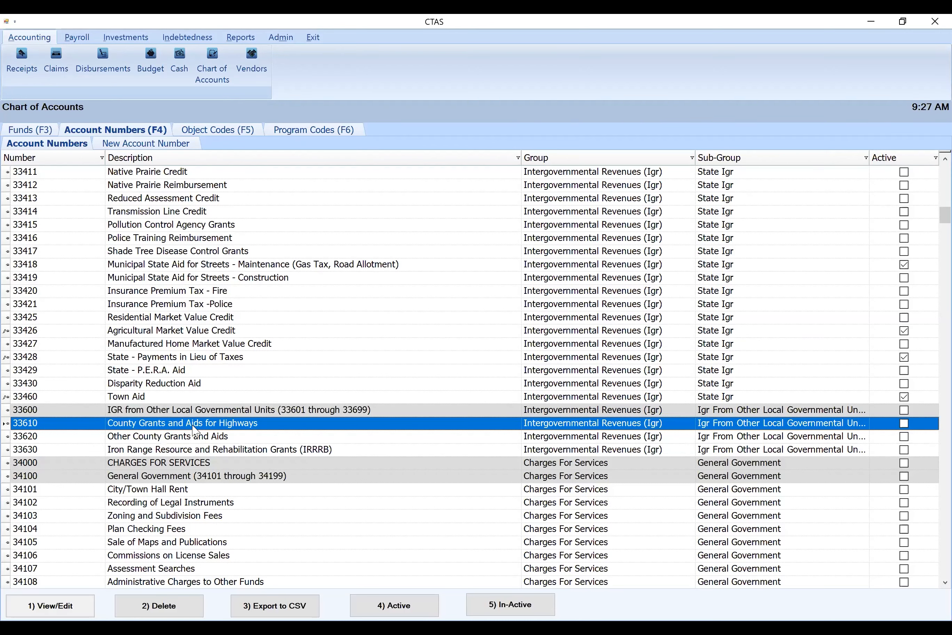
left_click(138, 440)
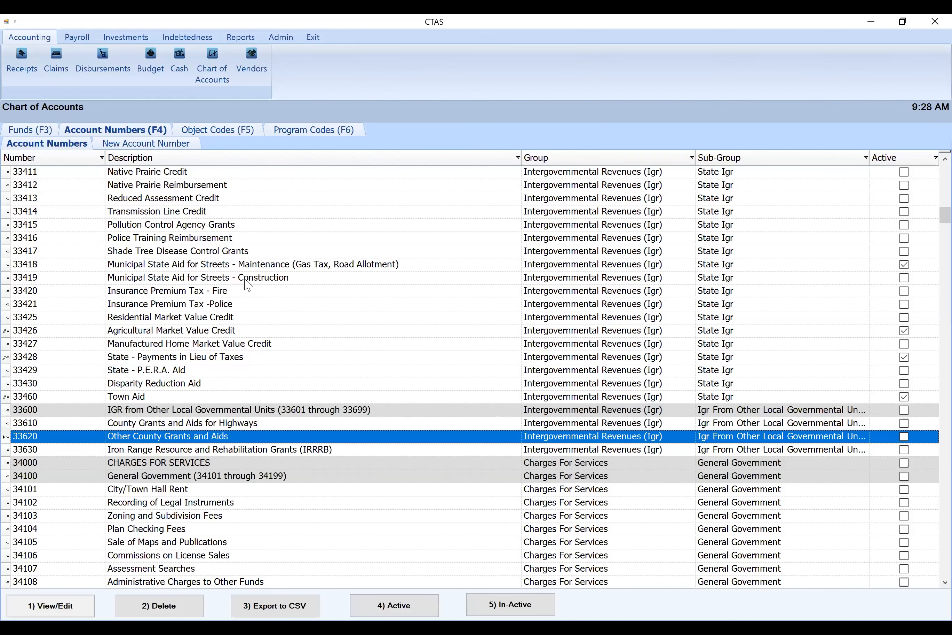
Start generating a new account number with the wizard, for a Governmental Fund account that tracks receipts
left_click(166, 145)
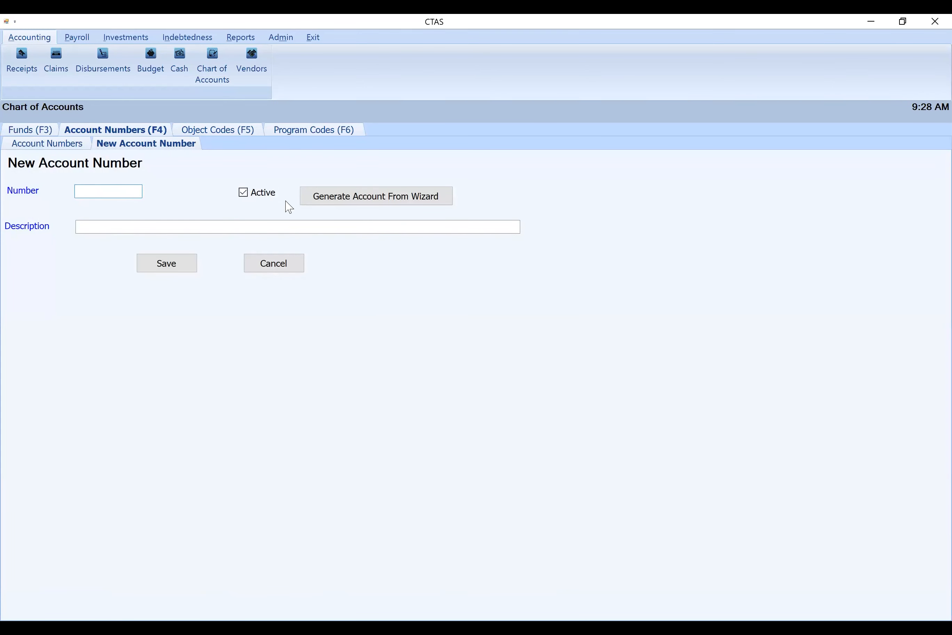
left_click(370, 204)
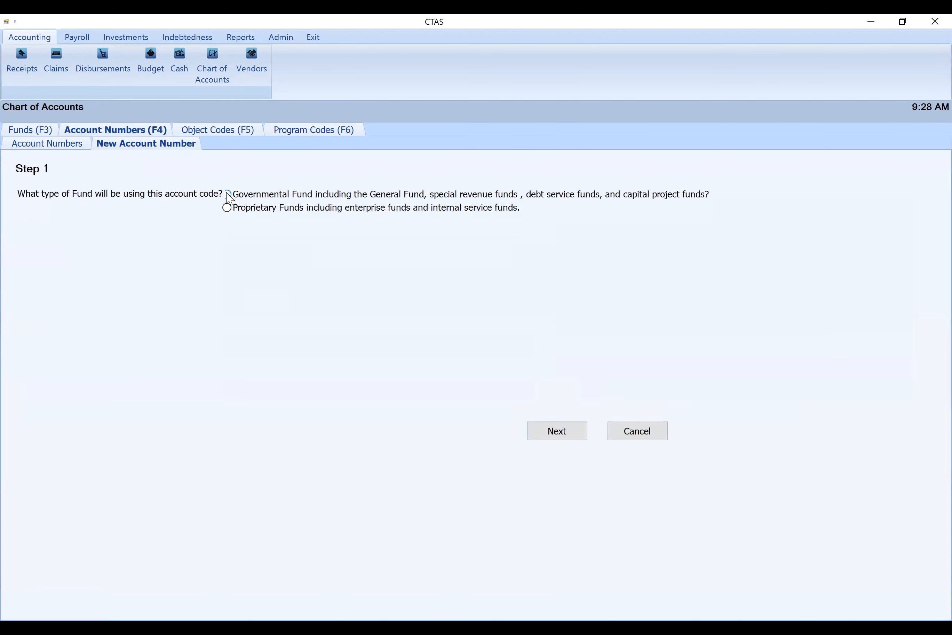
left_click(228, 195)
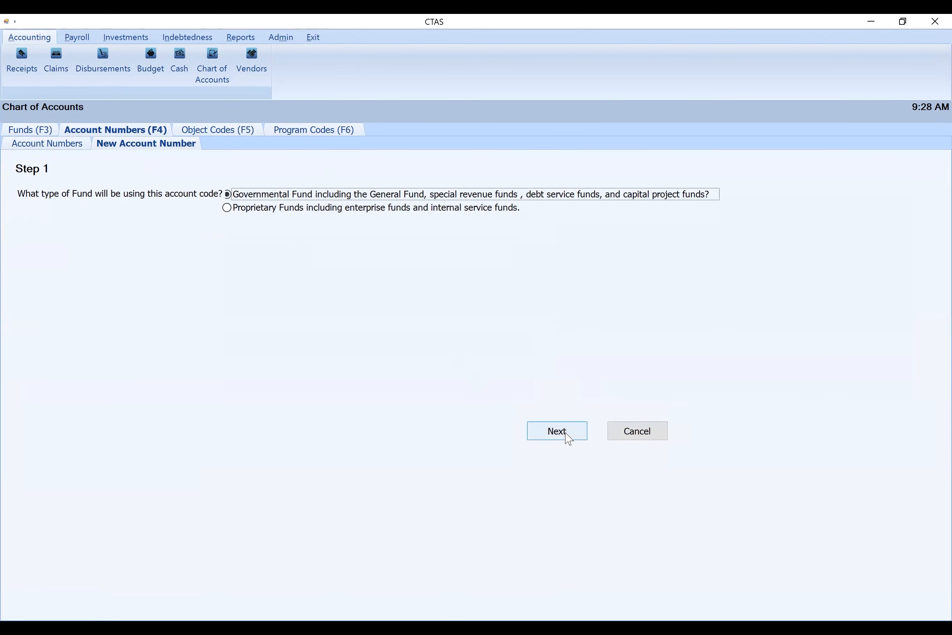
left_click(576, 439)
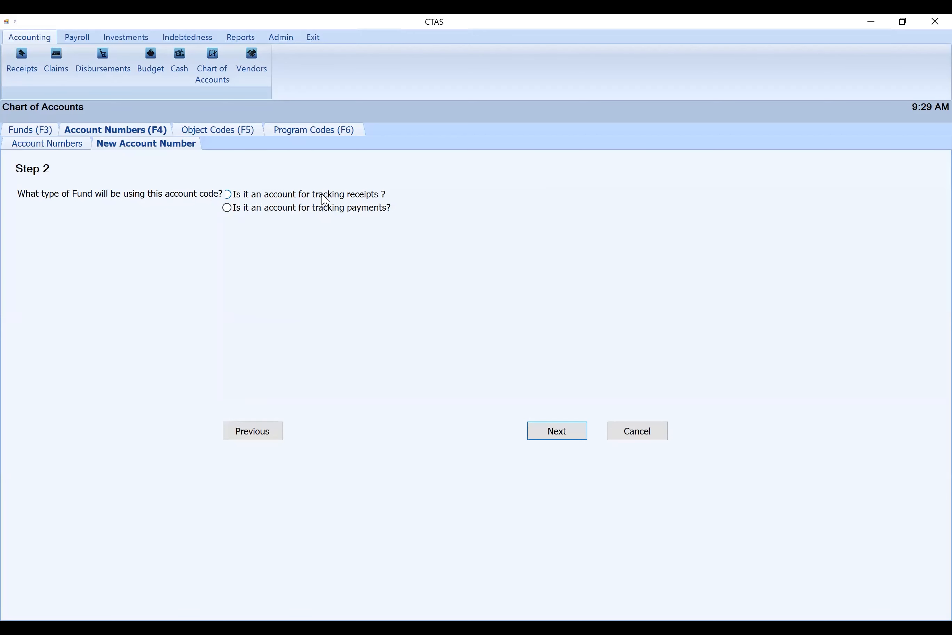
left_click(229, 197)
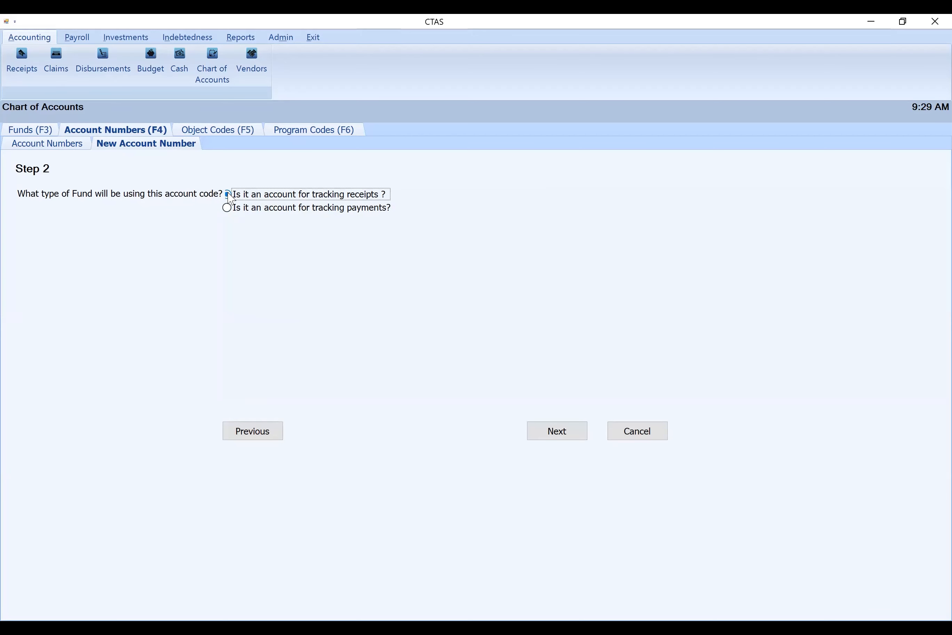
left_click(569, 436)
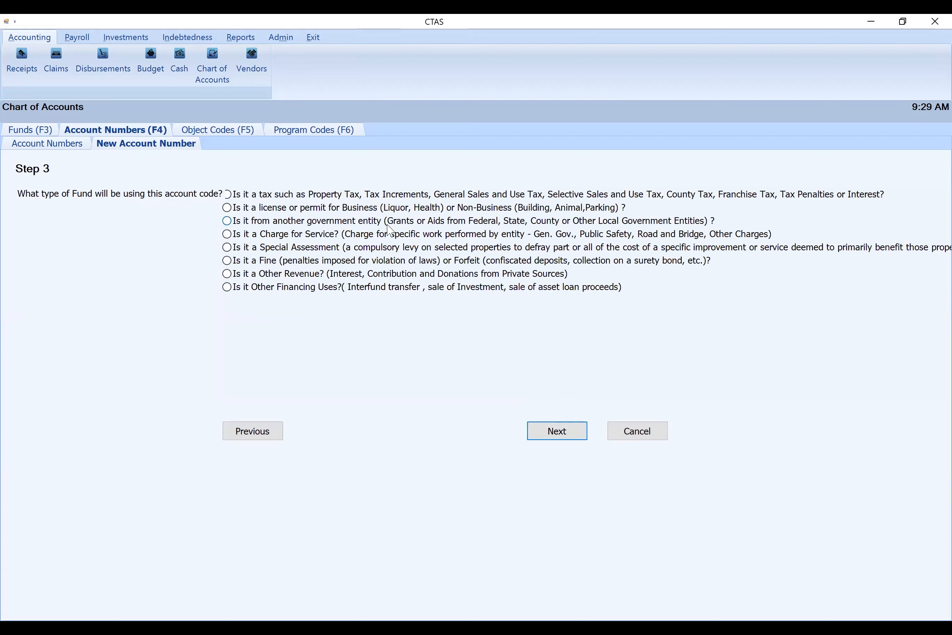
Classify the new receipt account as revenue from another government entity, specifically County or Other Local Government
left_click(228, 222)
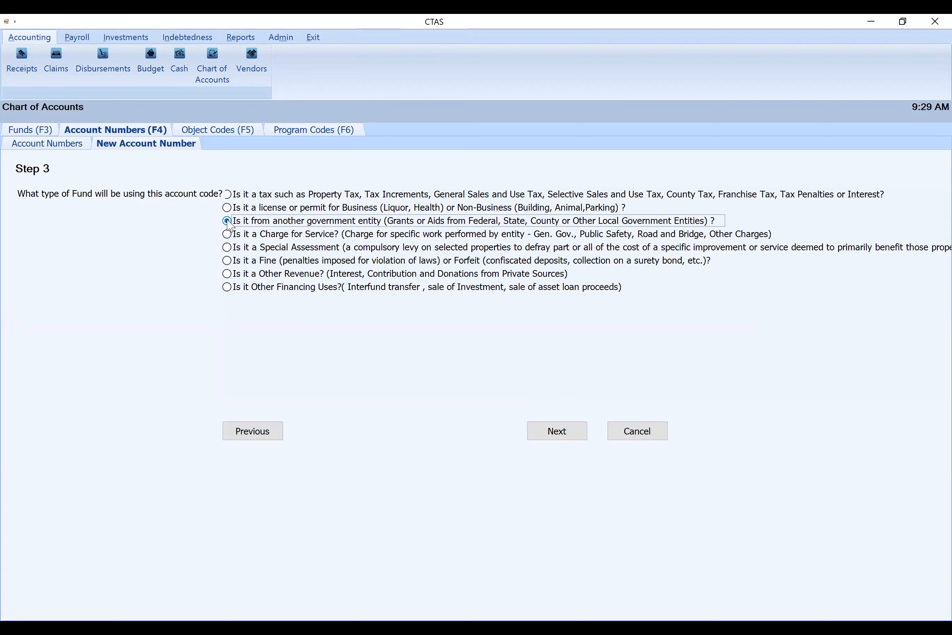
left_click(558, 436)
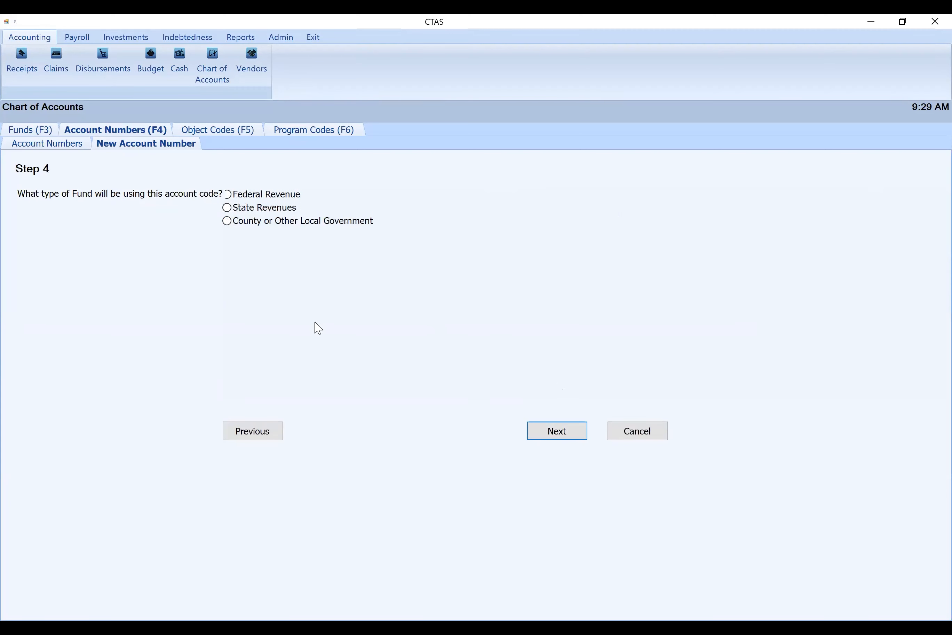
left_click(229, 224)
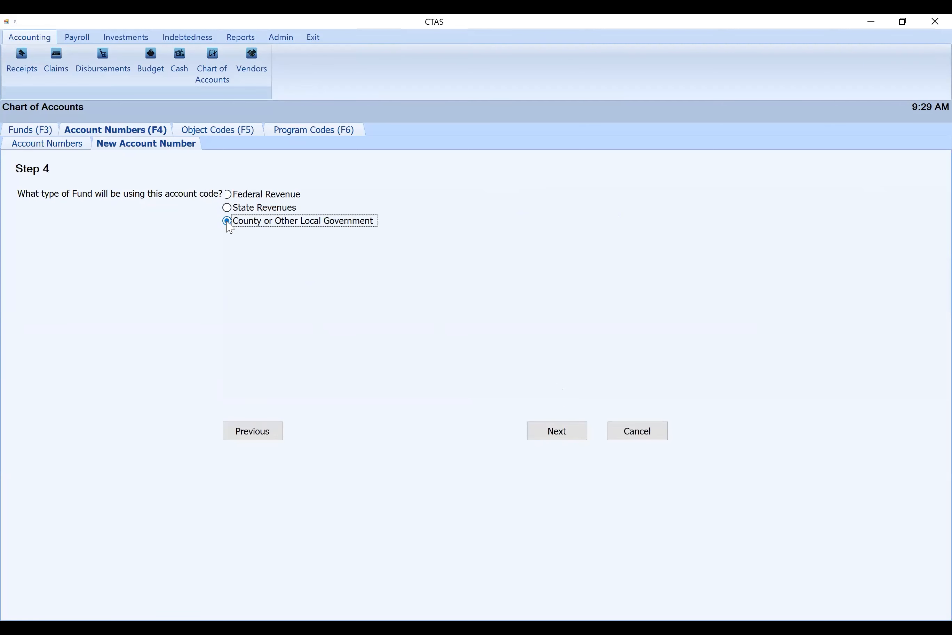
left_click(556, 431)
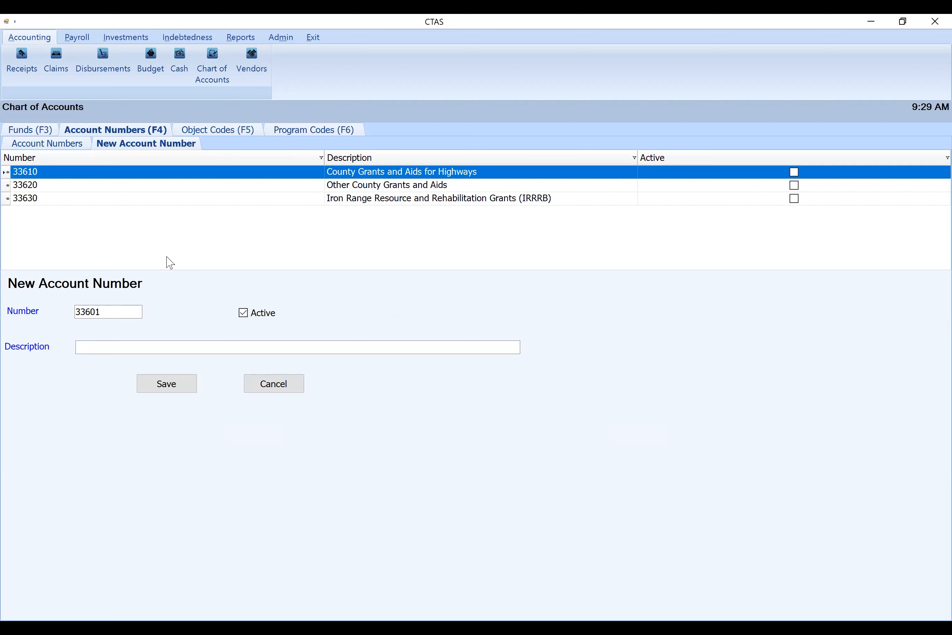
Set the new local government revenue account's number to 33635
left_click(65, 186)
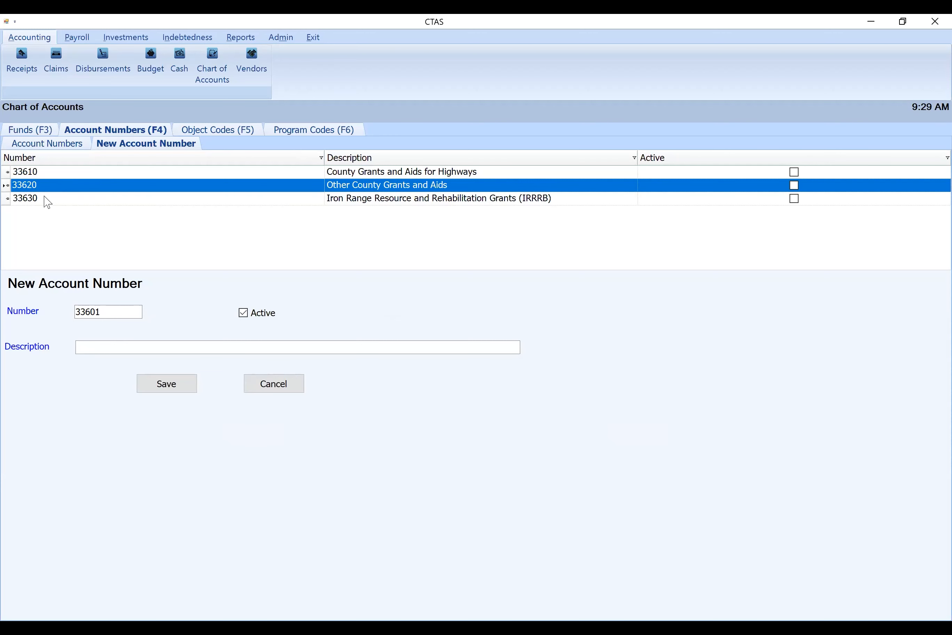
left_click(102, 351)
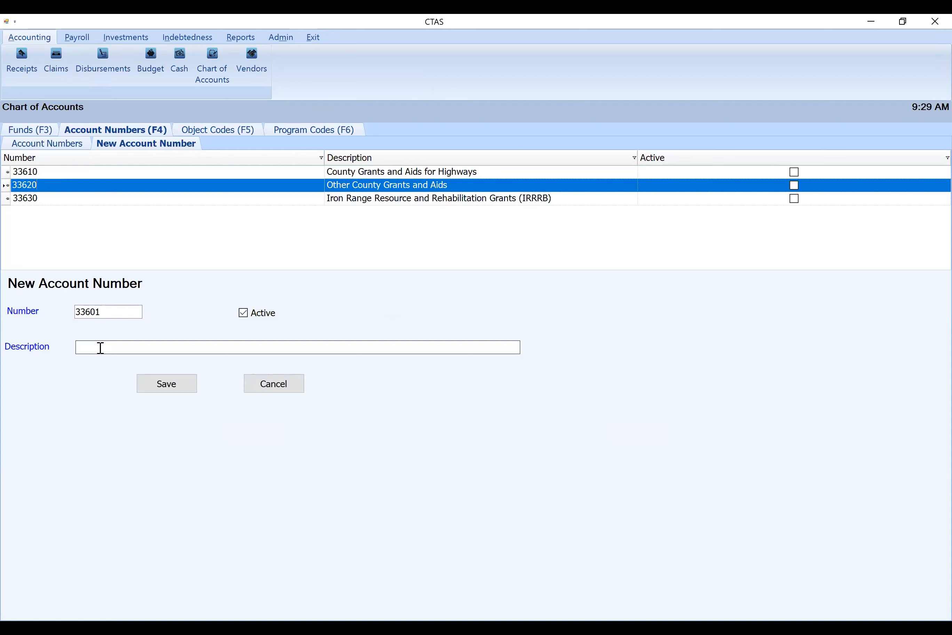
left_click(107, 313)
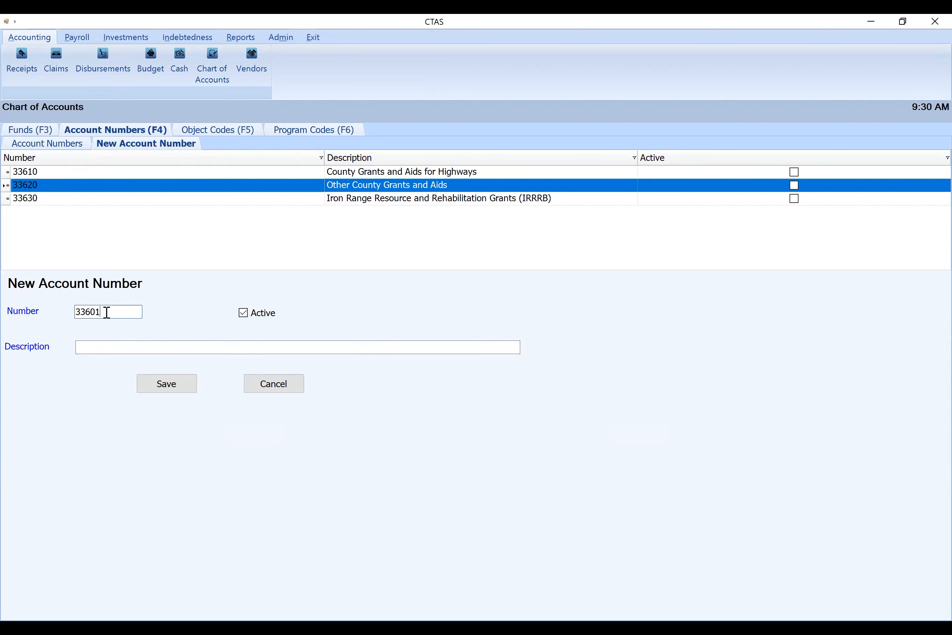
key("BackSpace")
key("BackSpace")
type("35")
key("Tab")
Describe the new account as Score Grant from County and save it
left_click(114, 349)
type("Score Grant")
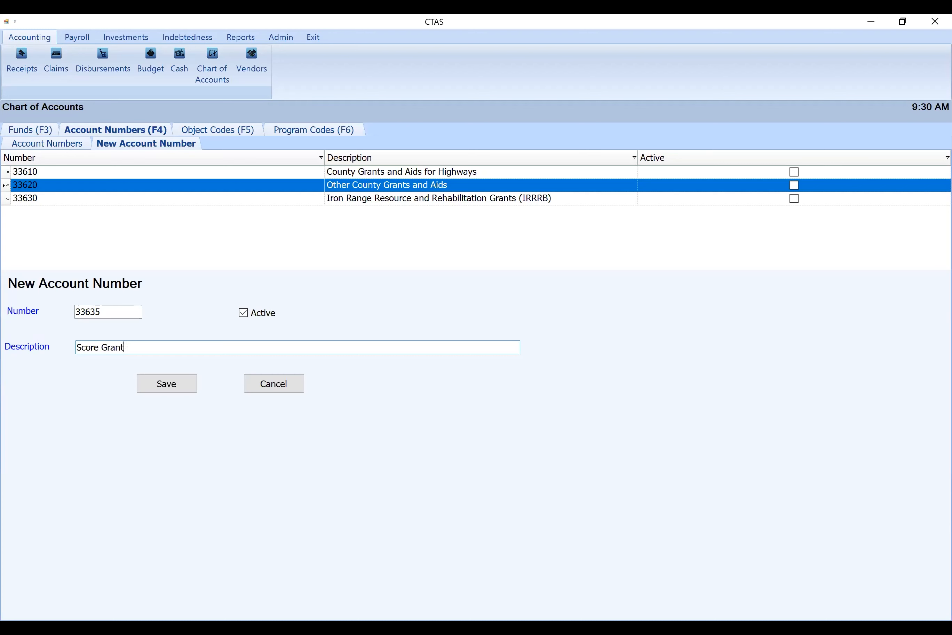
type(" from County")
left_click(163, 385)
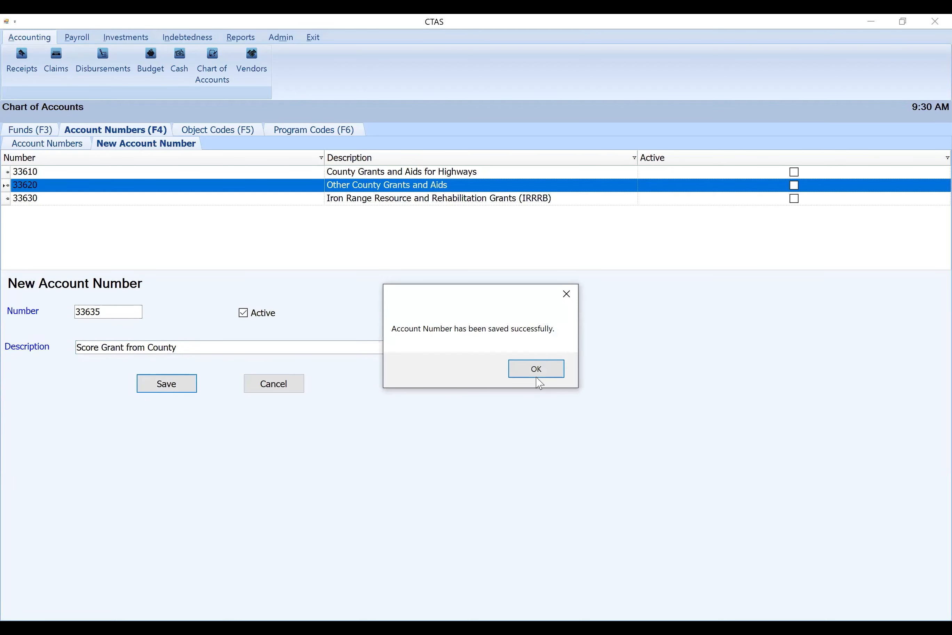
left_click(536, 369)
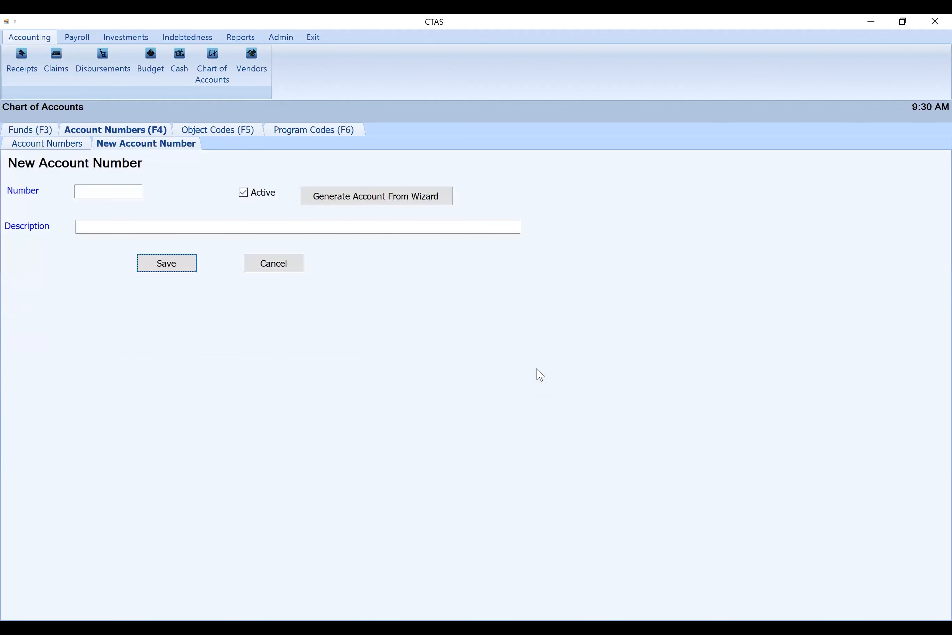
Find the Score Grant from County account in the account numbers list, view its details and close them
left_click(63, 143)
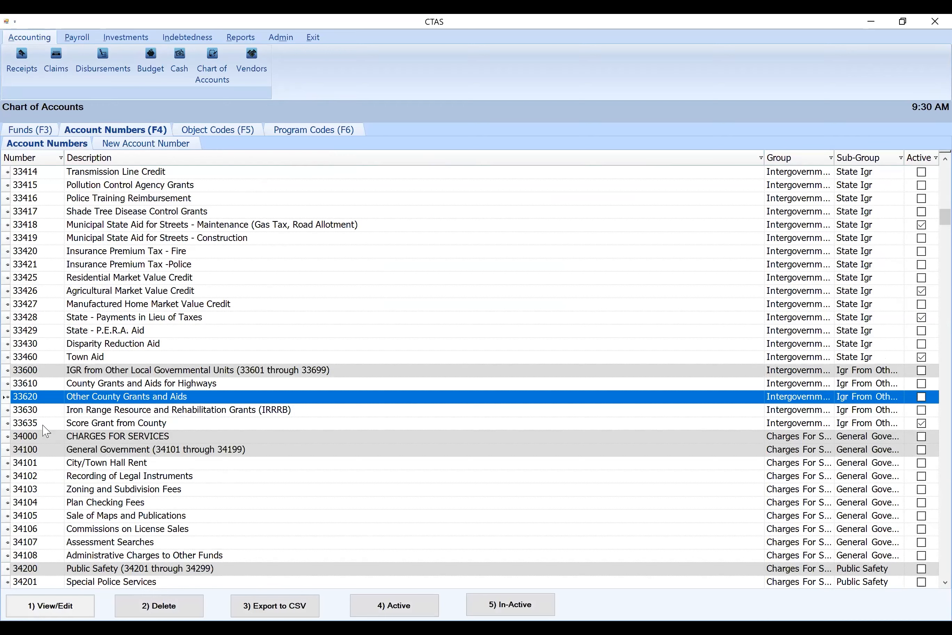
left_click(72, 426)
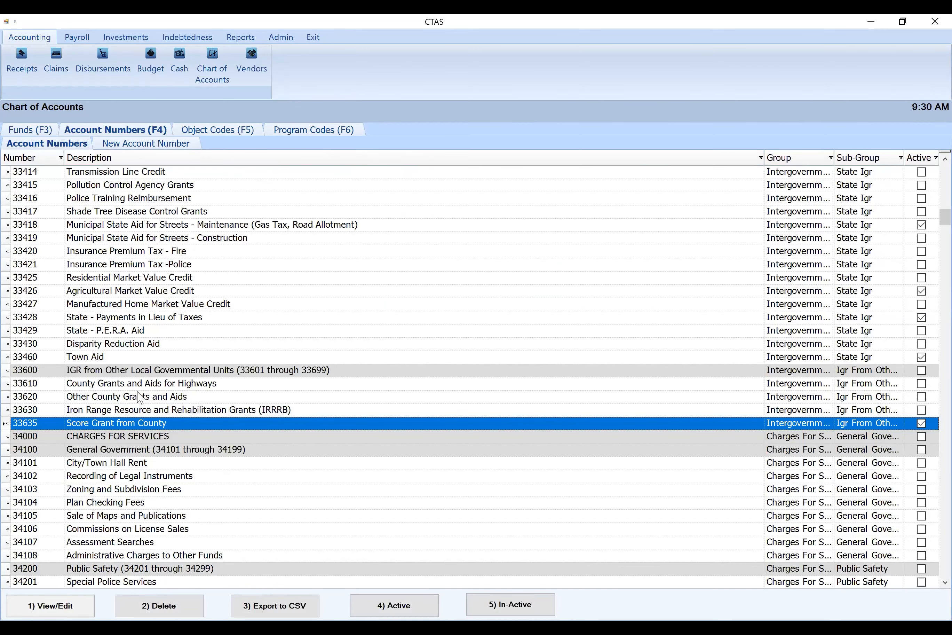
double_click(155, 425)
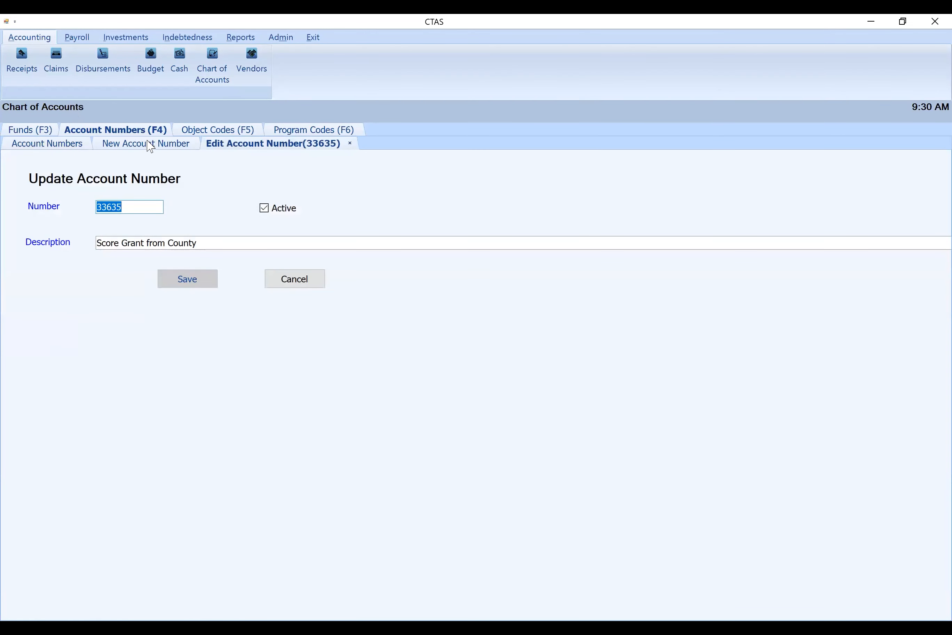
left_click(179, 144)
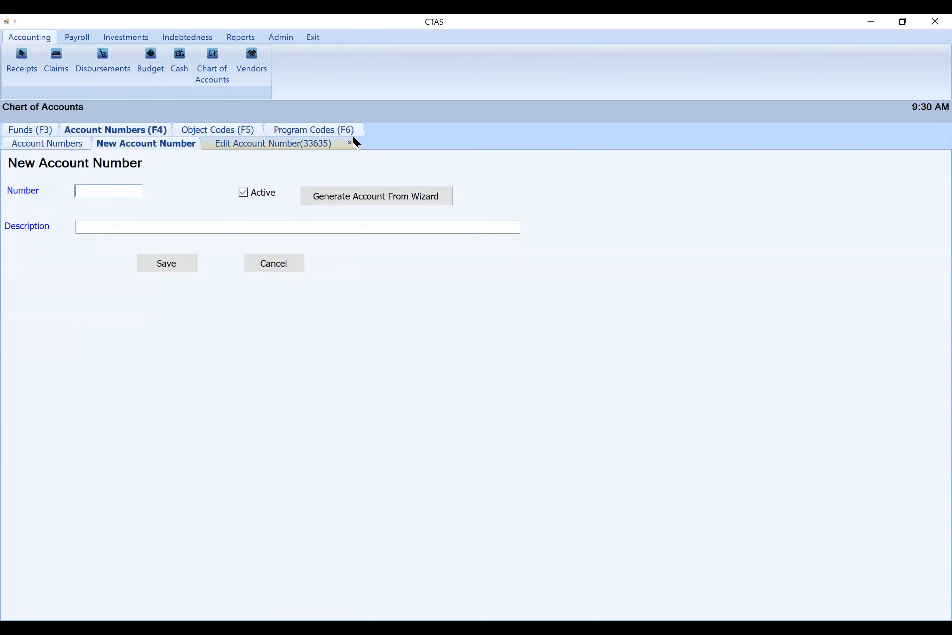
left_click(351, 143)
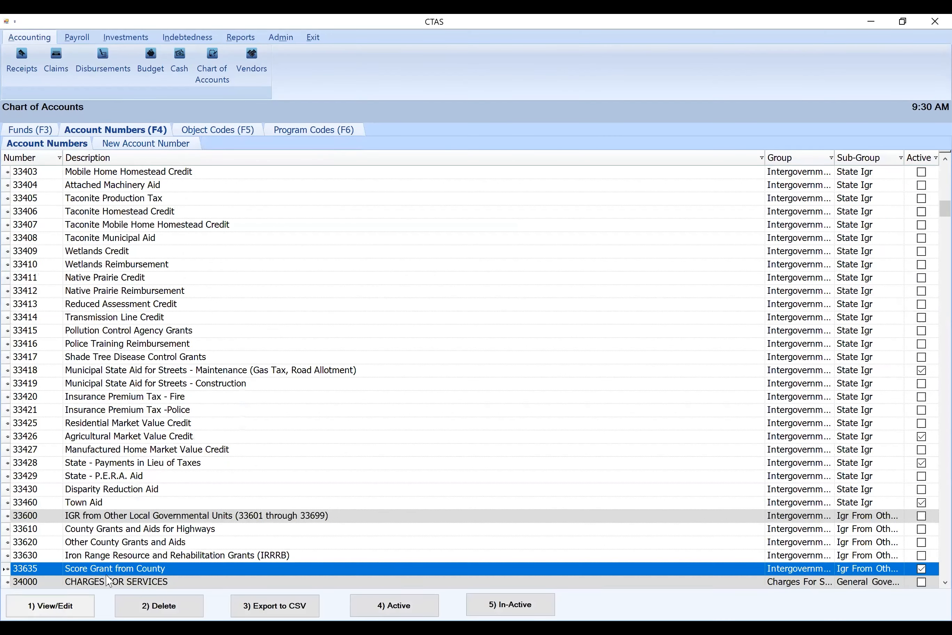
Renumber the Score Grant from County account to 33625, save it and return to the account list
scroll(123, 498, "down", 4)
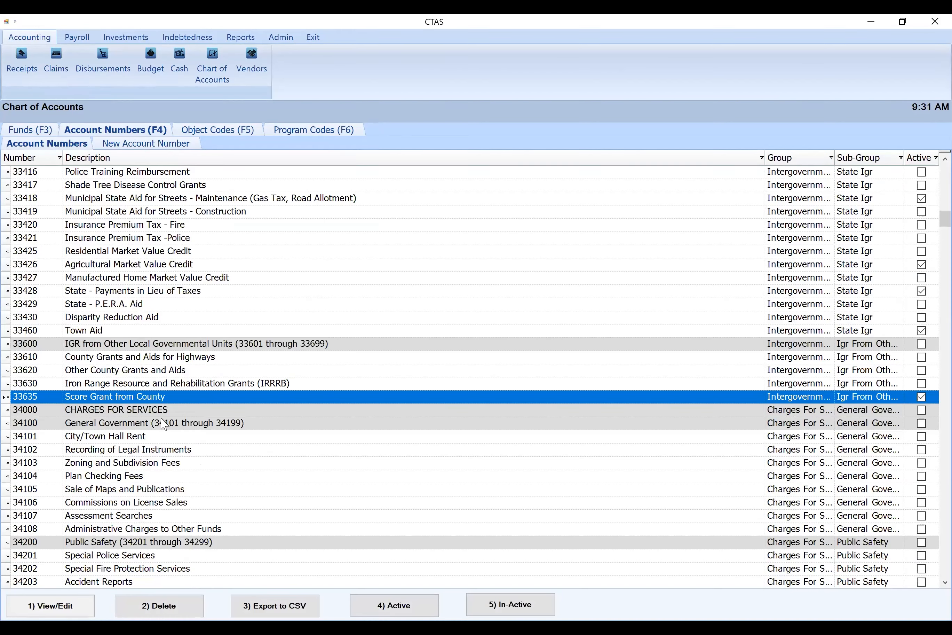
double_click(131, 401)
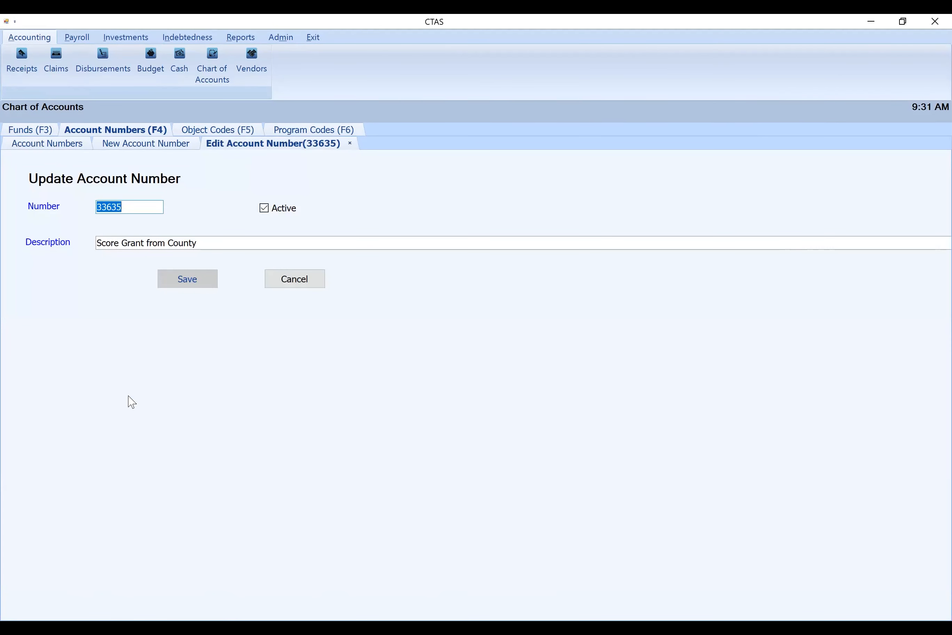
type("33625")
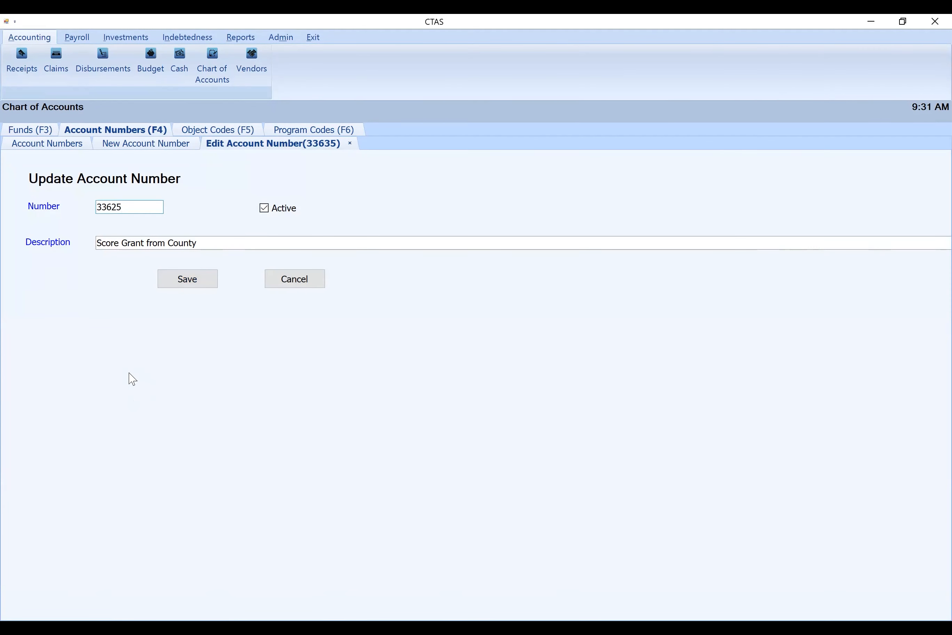
left_click(192, 282)
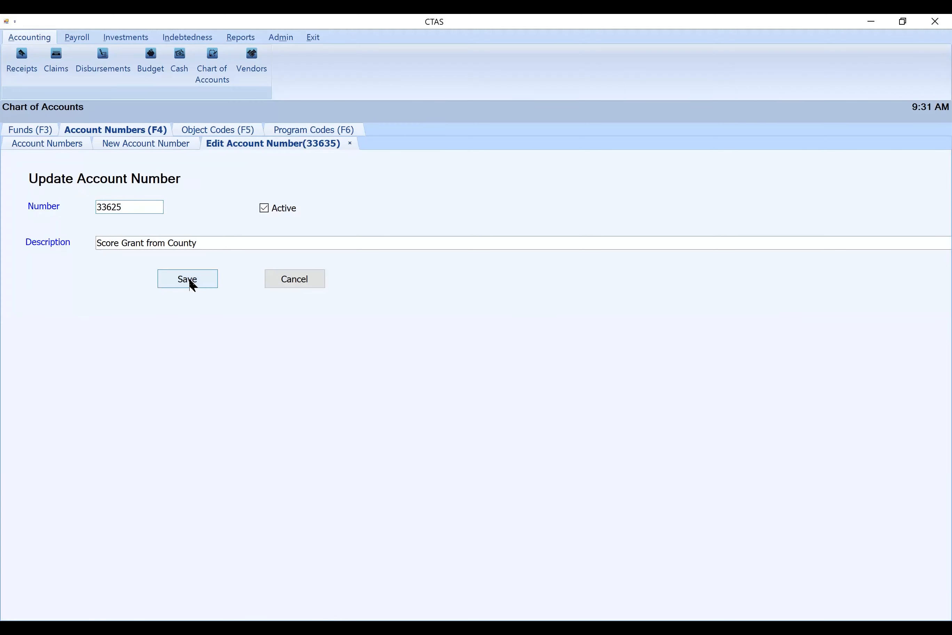
left_click(540, 369)
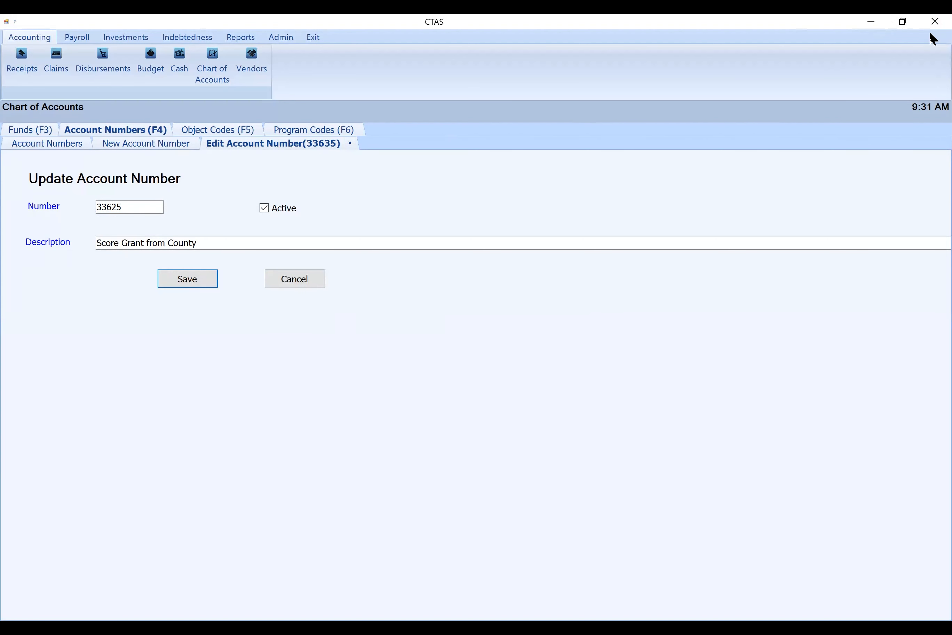
left_click(352, 144)
left_click(351, 144)
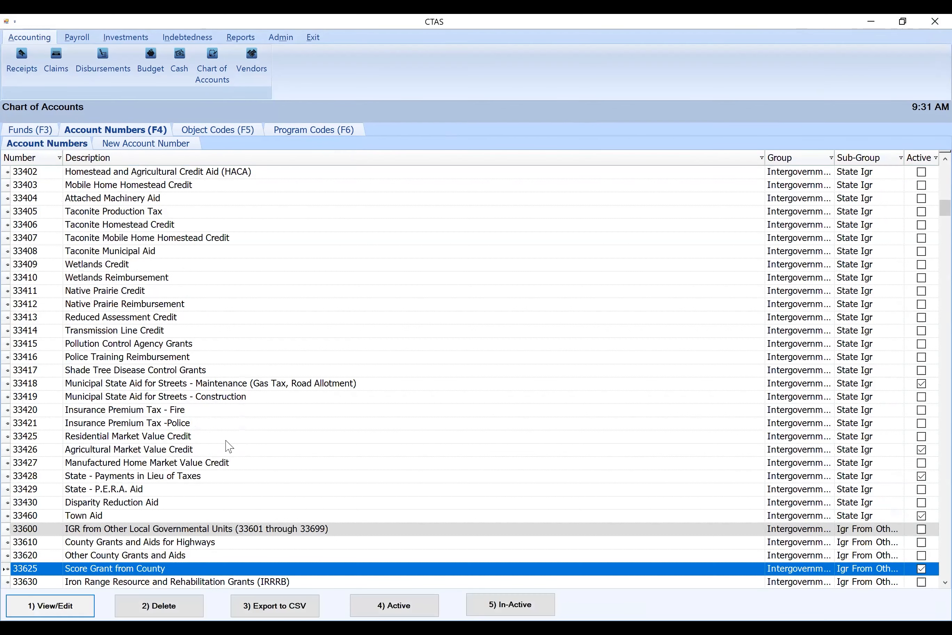
Try to change the description of account 34105 Sale of Maps and Publications to Filing Fees
scroll(229, 447, "down", 4)
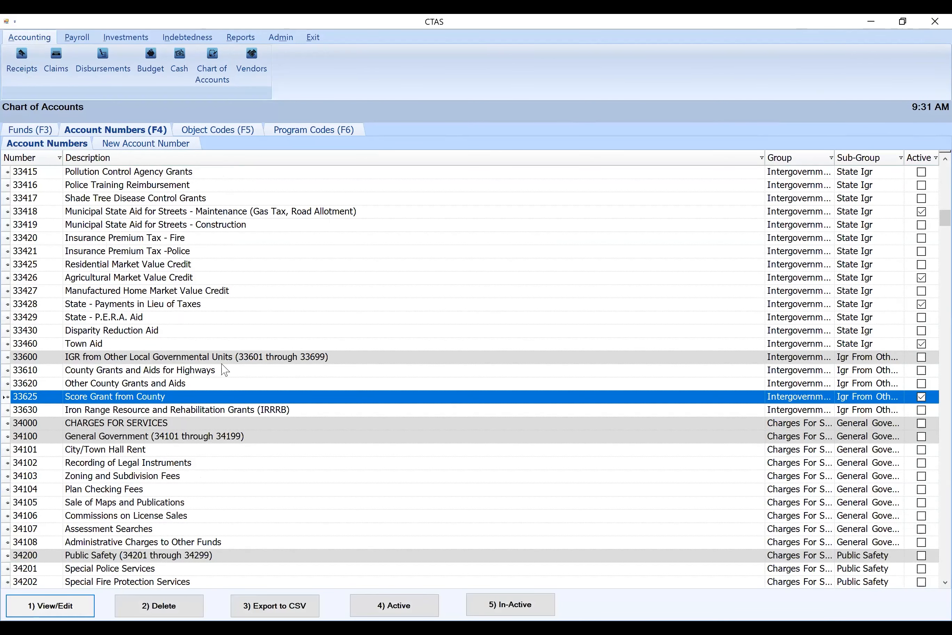
scroll(201, 320, "down", 4)
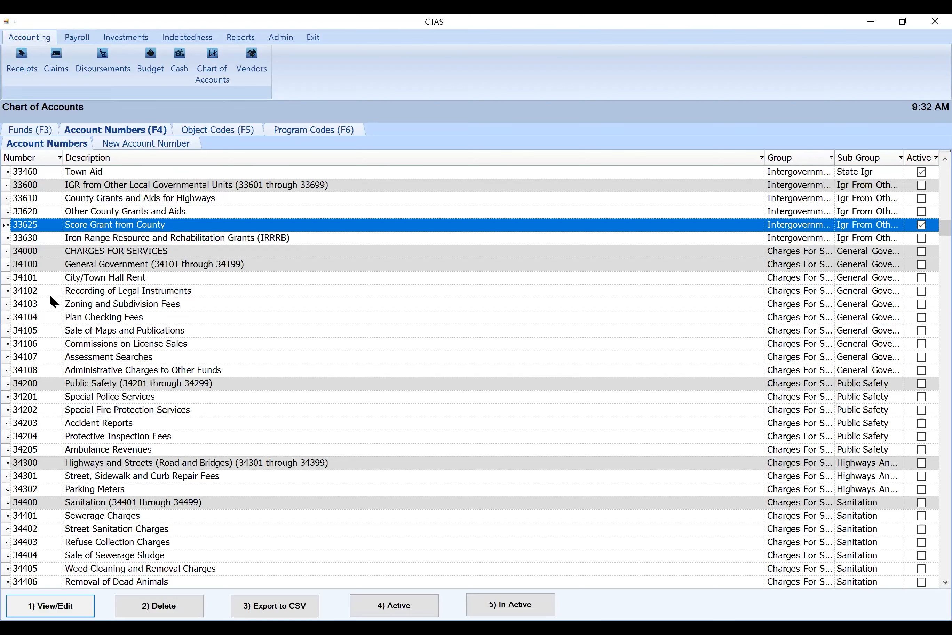
left_click(71, 304)
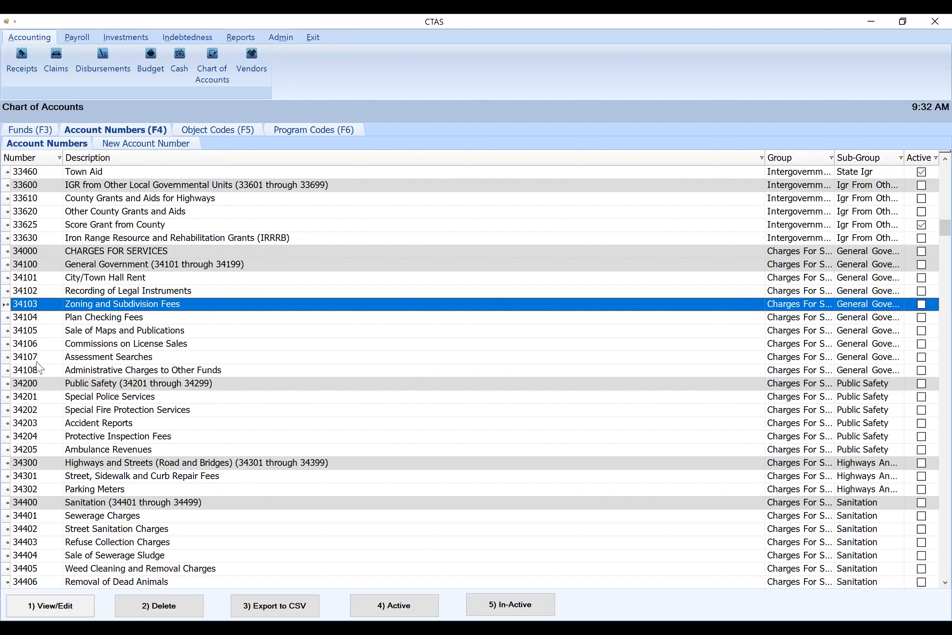
left_click(101, 331)
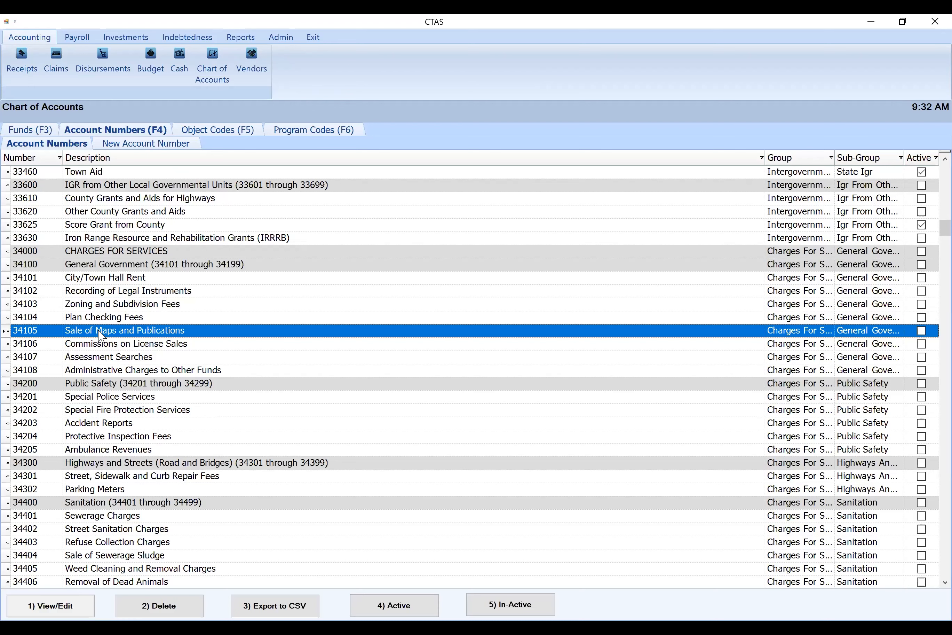
left_click(66, 604)
left_click_drag(217, 245, 96, 247)
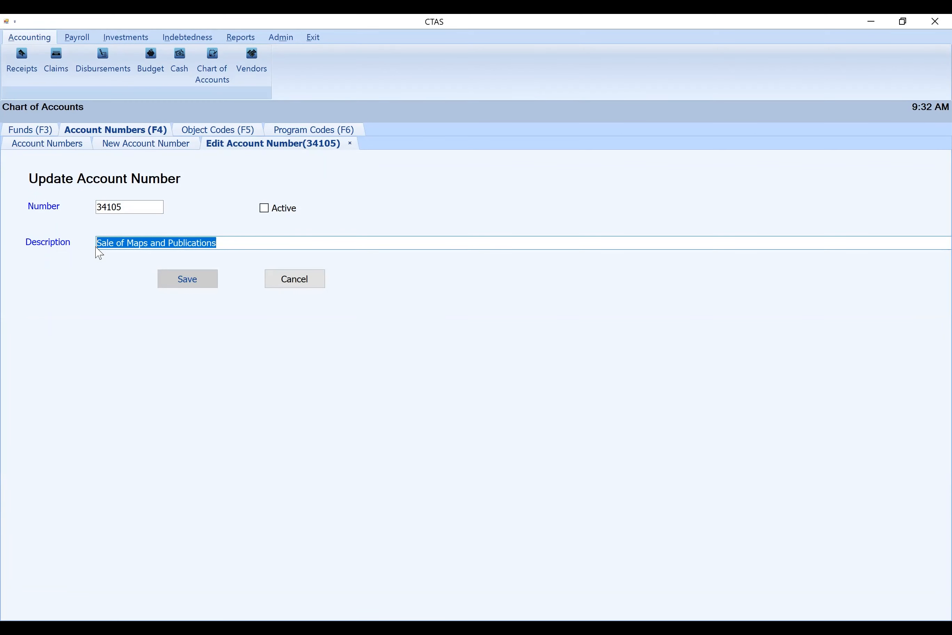
type("Fil")
key("BackSpace")
type("ling Fees")
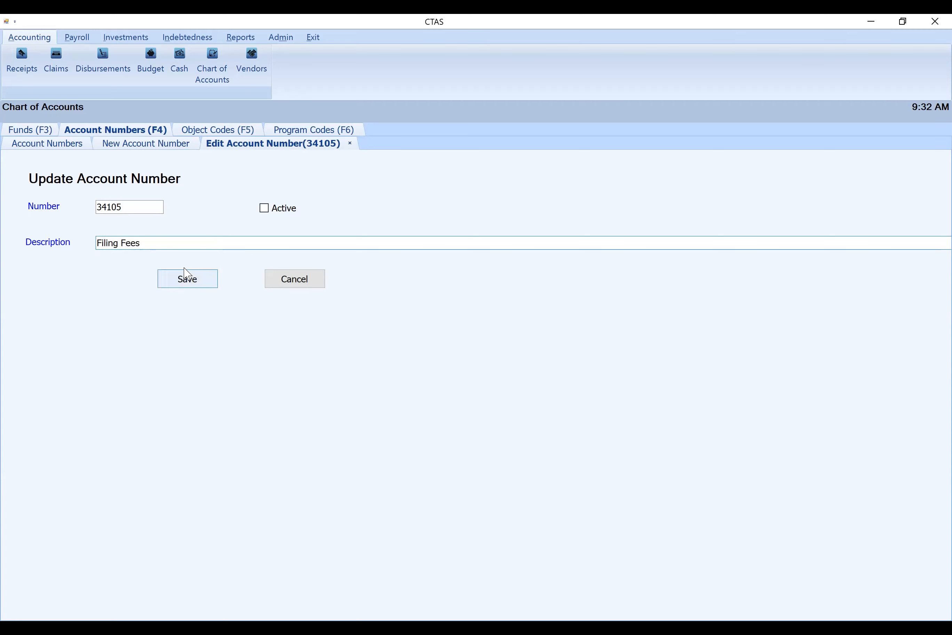
left_click(184, 288)
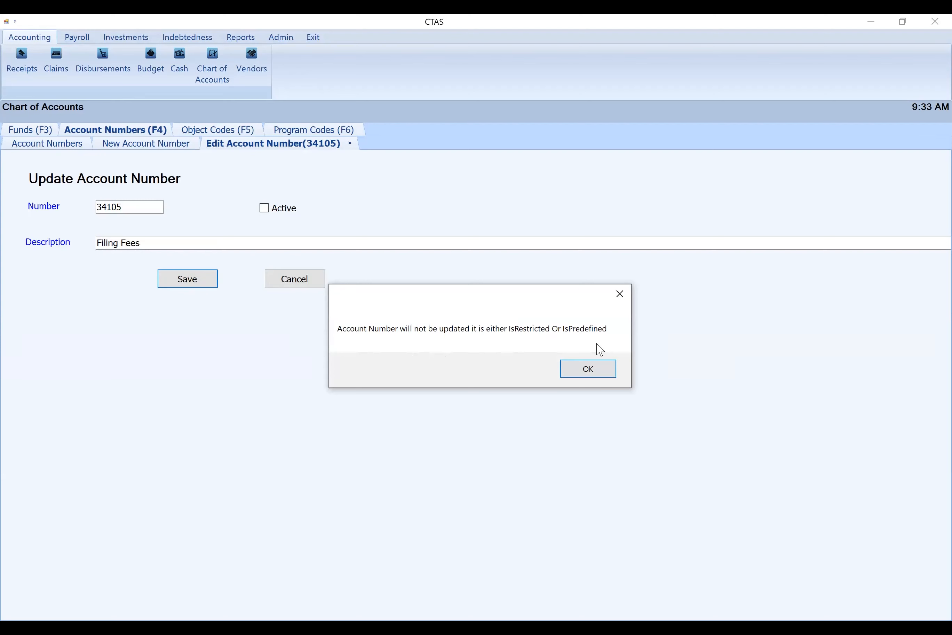
left_click(576, 369)
left_click(298, 281)
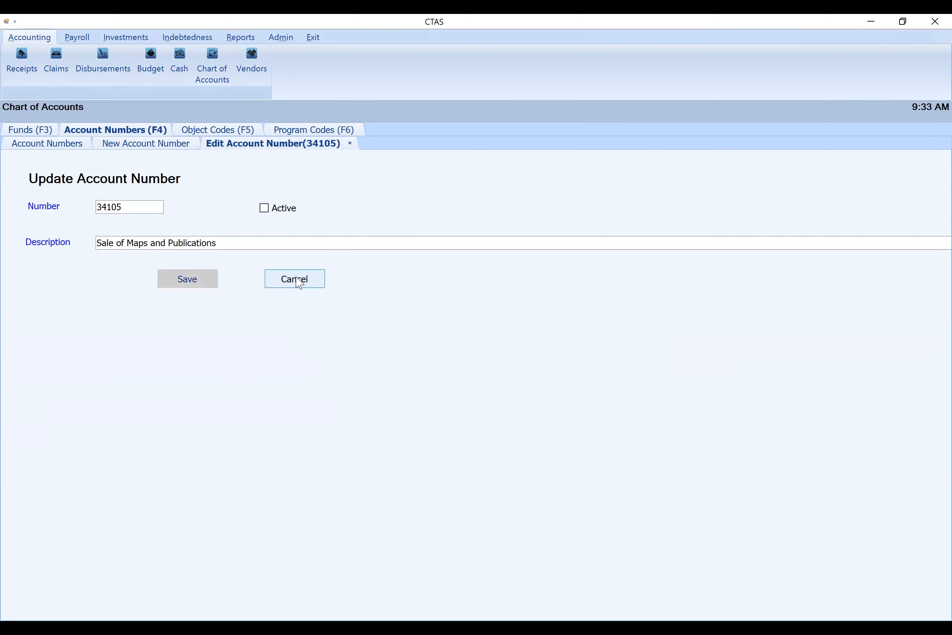
left_click(351, 145)
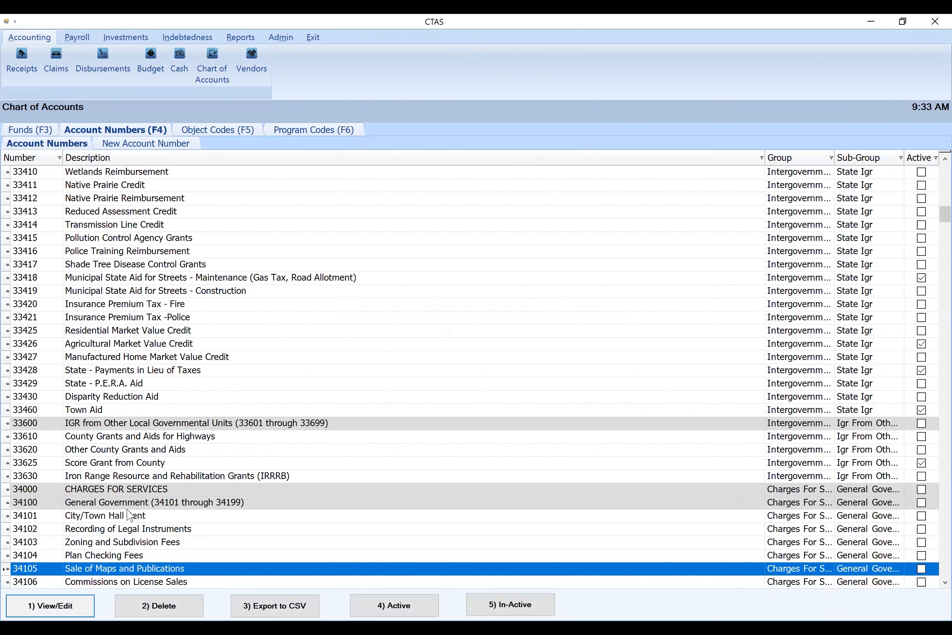
Create the active account number 34110 with the description Filing Fees, and check it in the account list
scroll(138, 494, "down", 4)
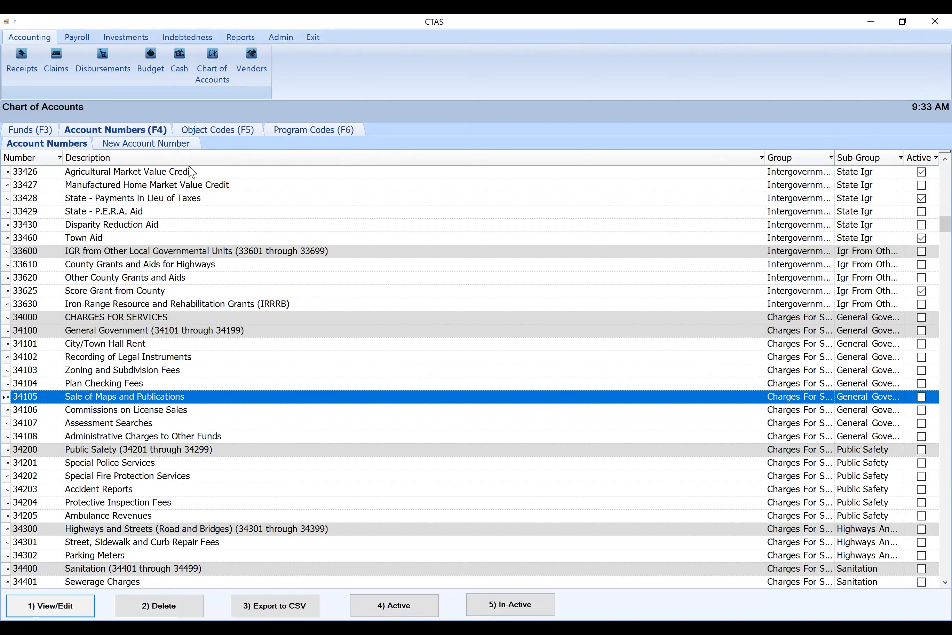
left_click(139, 148)
type("34110")
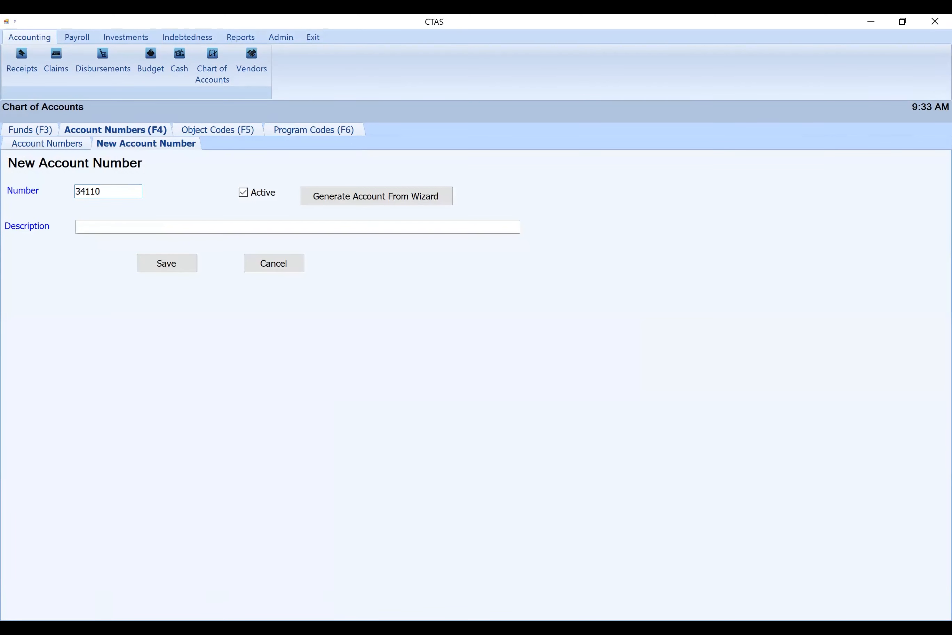
key("Tab")
key("Tab")
type("Filing Fees")
left_click(169, 264)
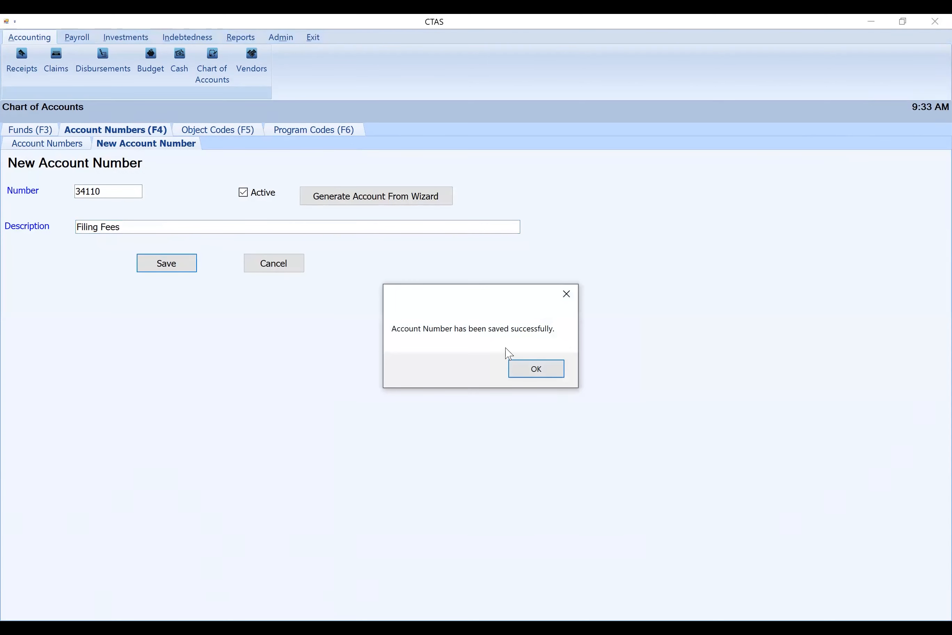
left_click(532, 373)
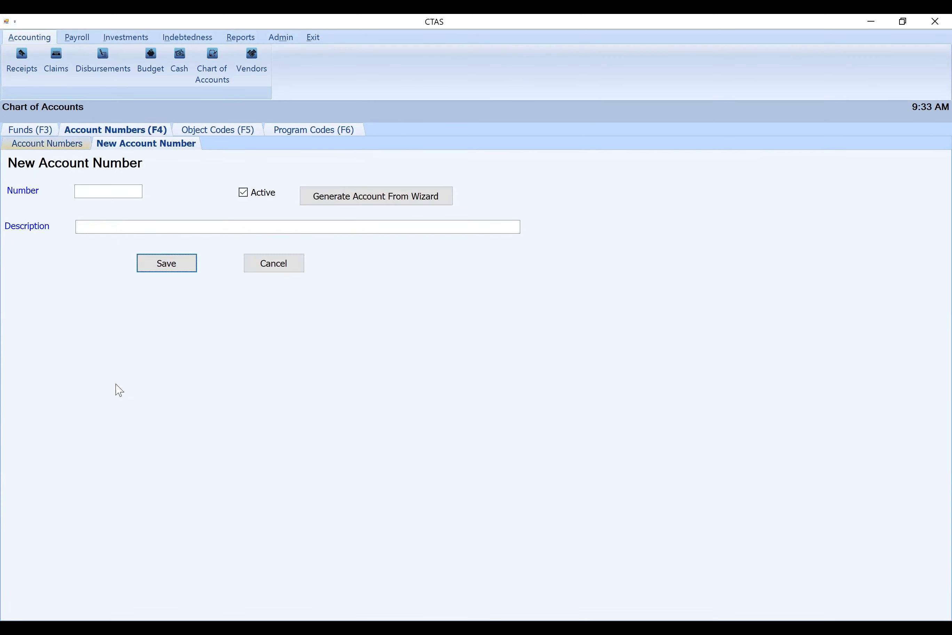
scroll(136, 512, "down", 4)
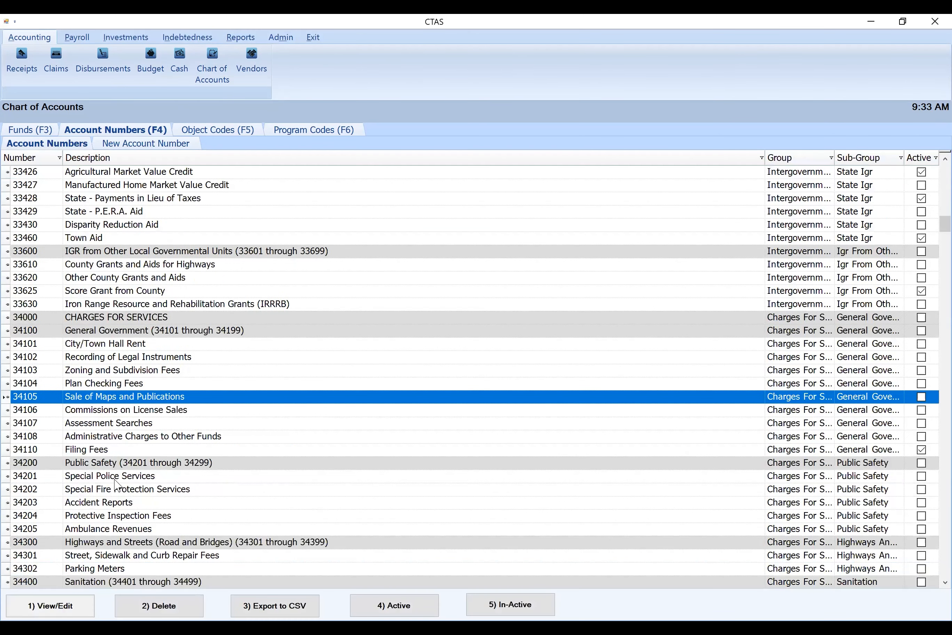
Review the account numbers list from 34110 Filing Fees through the remaining revenue accounts to the General Government accounts
left_click(83, 452)
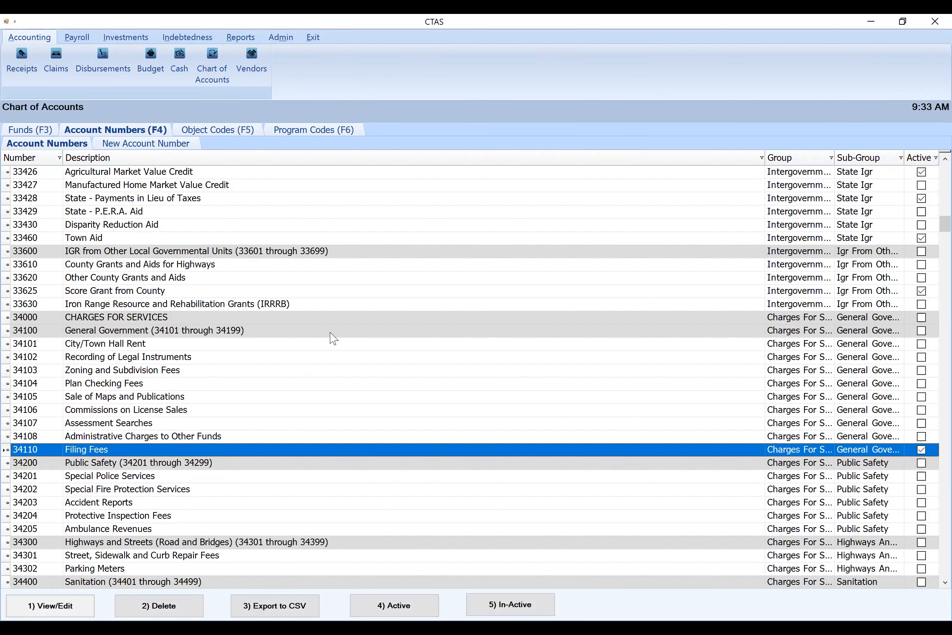
scroll(258, 327, "down", 4)
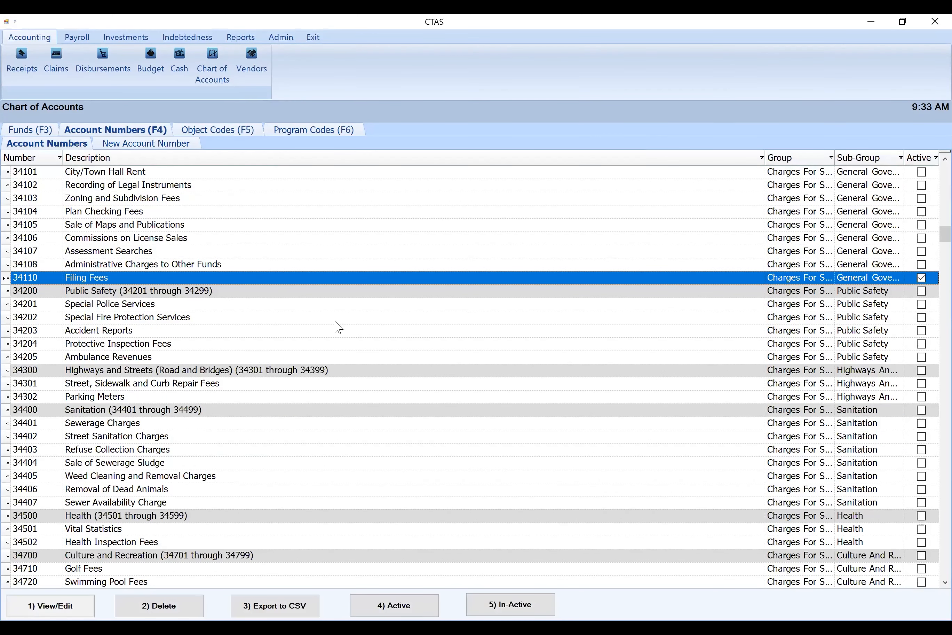
scroll(334, 342, "down", 4)
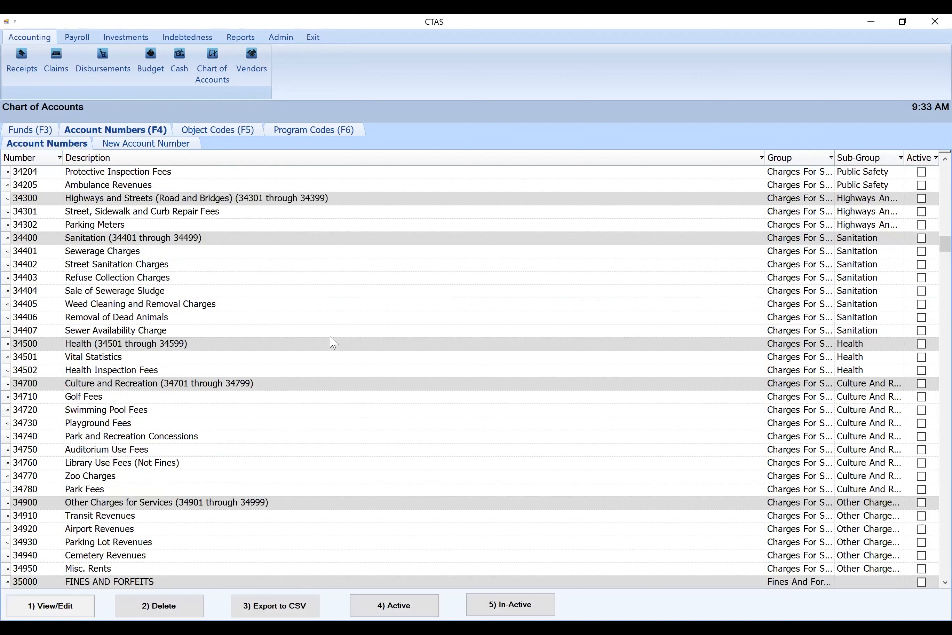
scroll(334, 341, "down", 4)
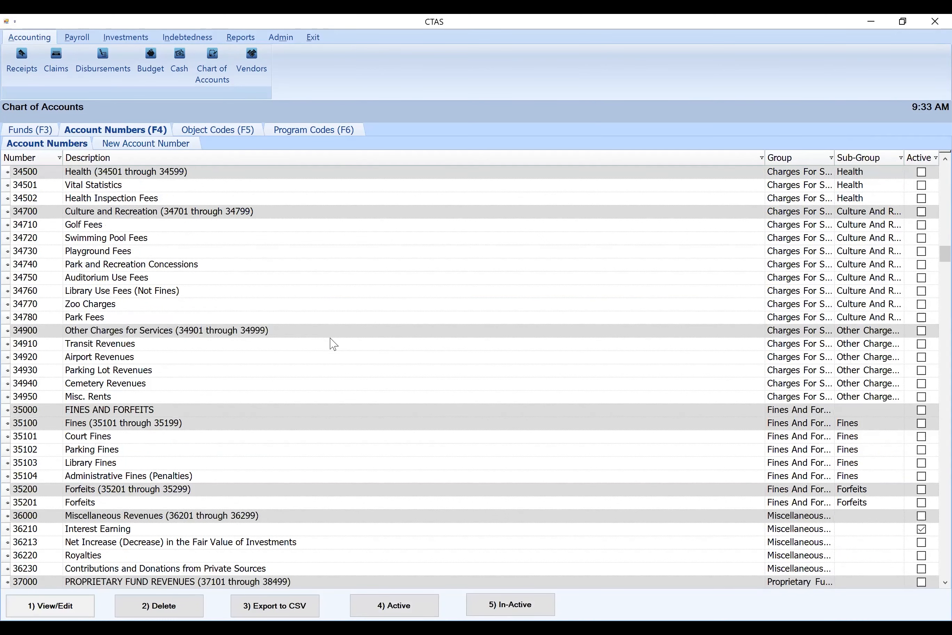
scroll(333, 344, "down", 4)
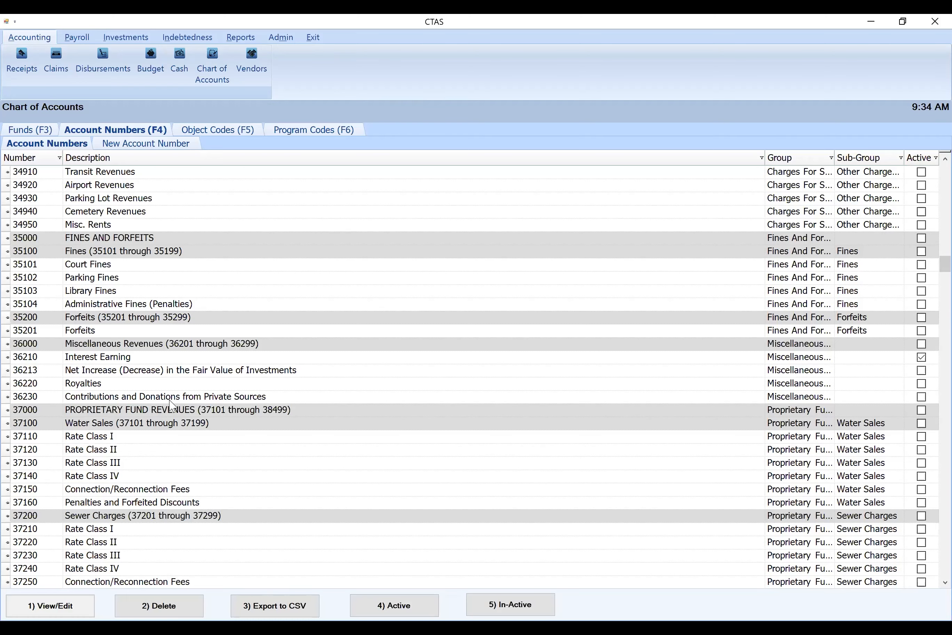
scroll(164, 348, "down", 4)
scroll(170, 344, "down", 12)
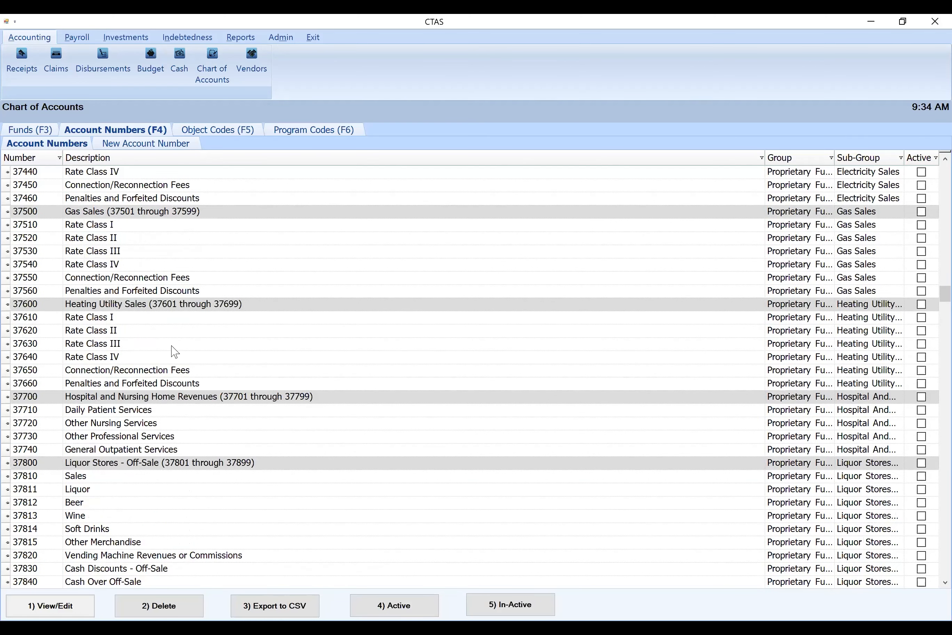
scroll(176, 353, "down", 13)
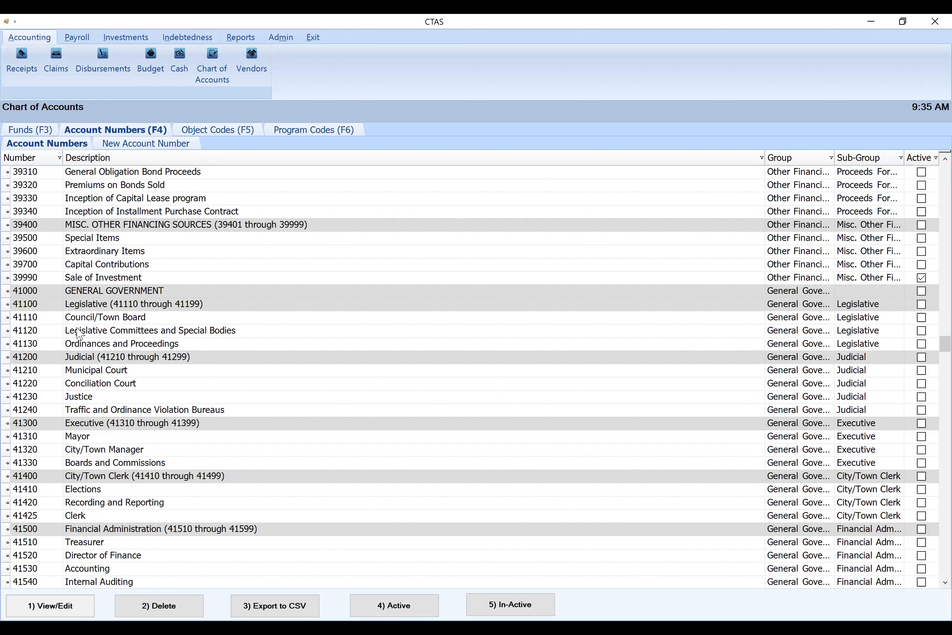
Activate General Government accounts 41110 Council/Town Board, 41420 Recording and Reporting, 41425 Clerk, 41510 Treasurer, 41550 Assessing and 41610 City/Town Attorney together
left_click(127, 321)
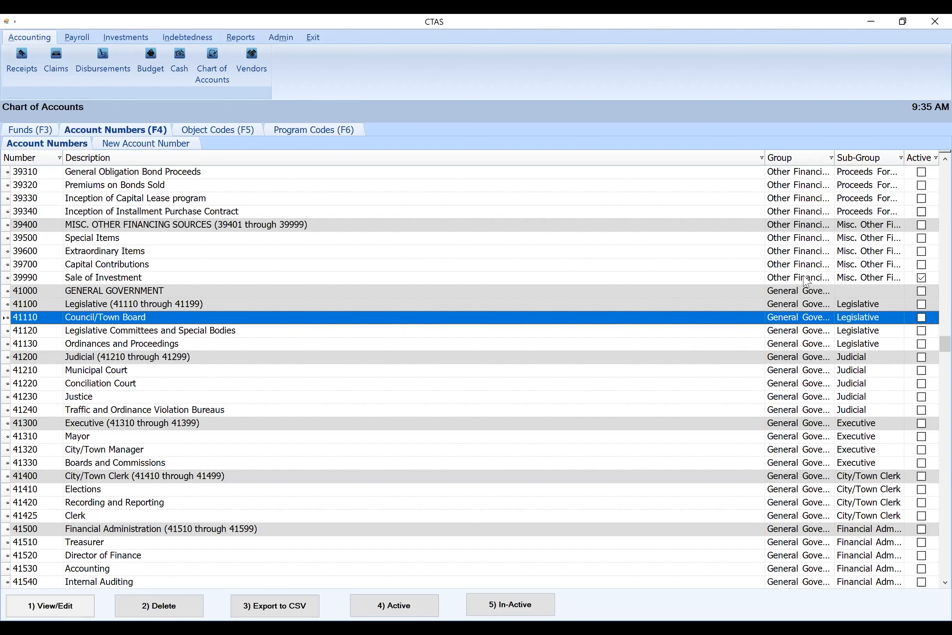
scroll(930, 340, "down", 5)
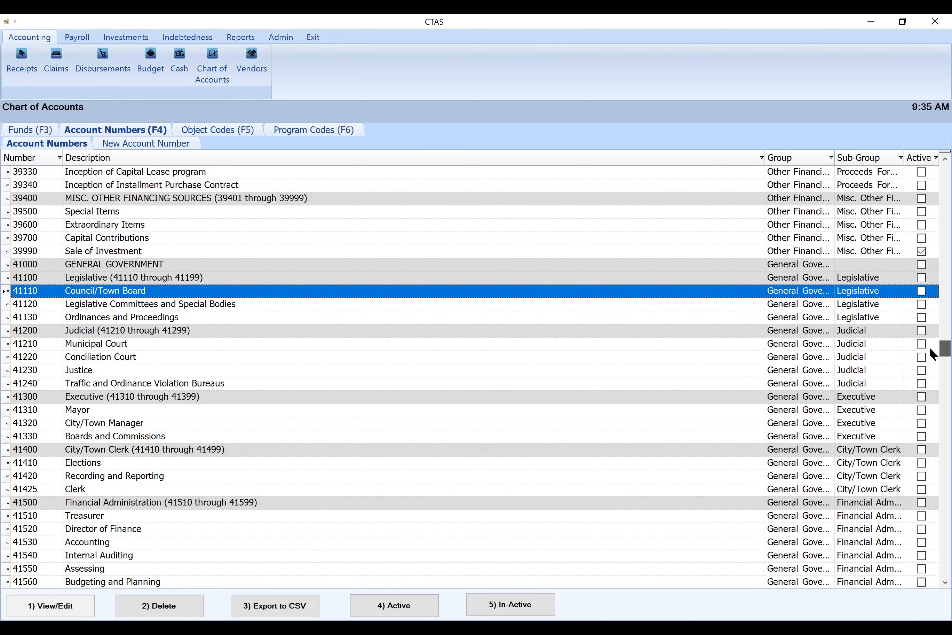
scroll(930, 340, "up", 3)
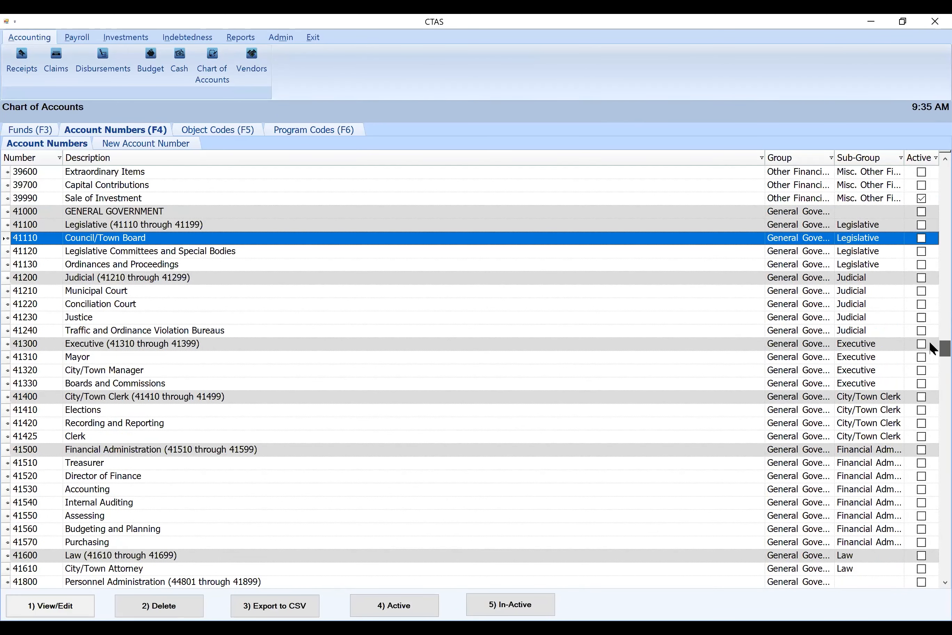
scroll(929, 341, "down", 1)
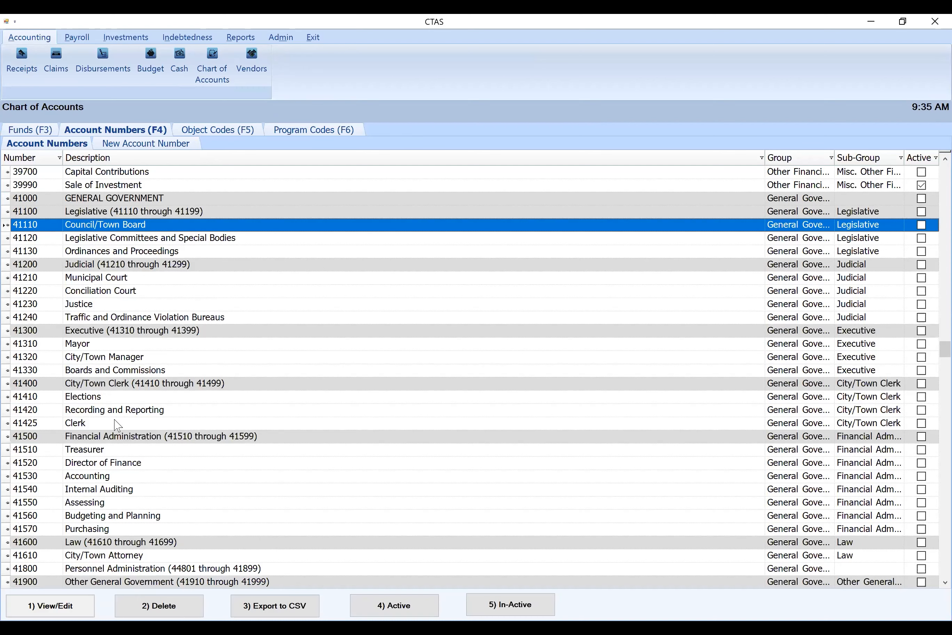
left_click(79, 422, "ctrl")
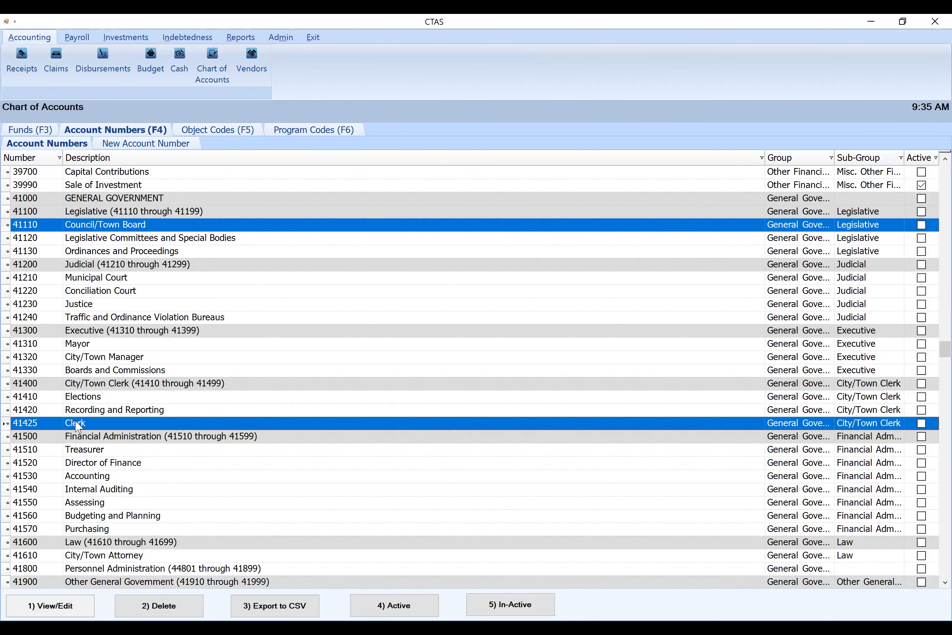
left_click(85, 451, "ctrl")
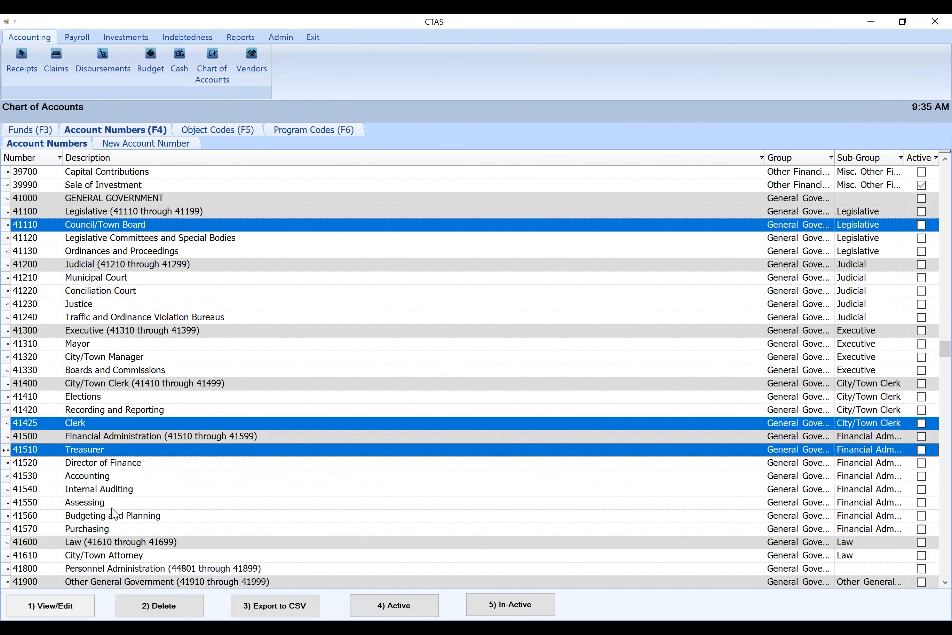
left_click(99, 510, "ctrl")
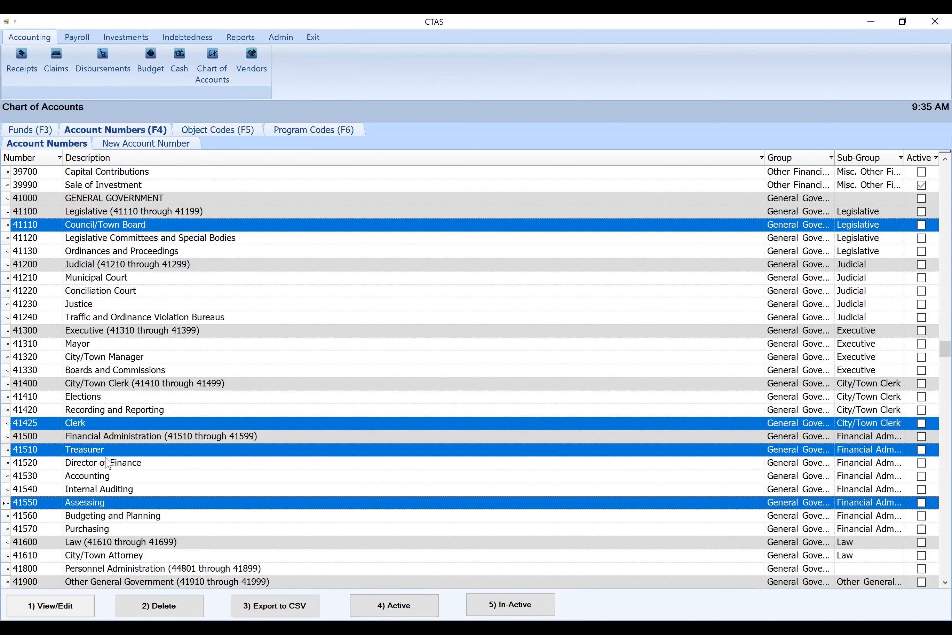
left_click(80, 412, "ctrl")
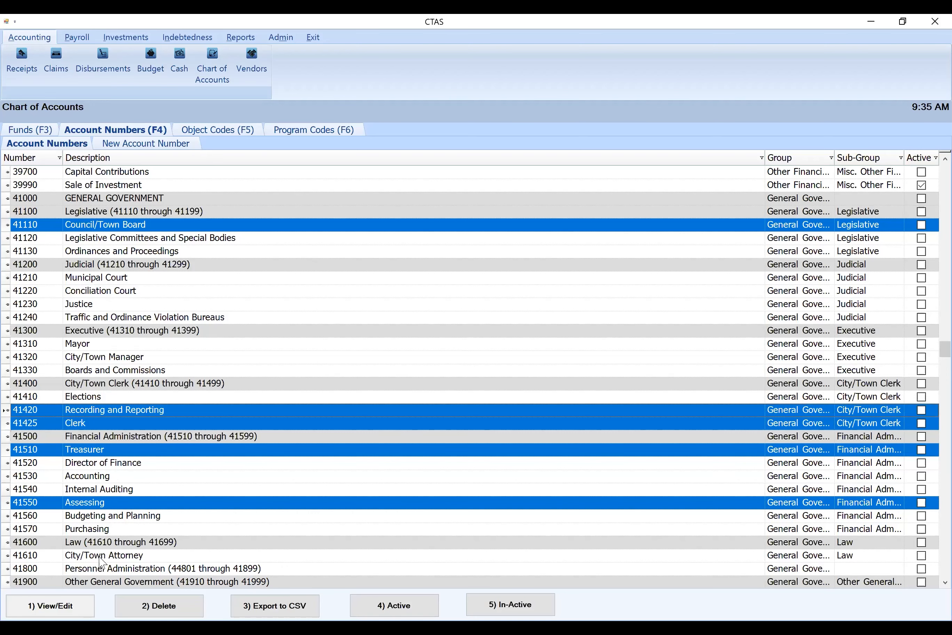
left_click(101, 558, "ctrl")
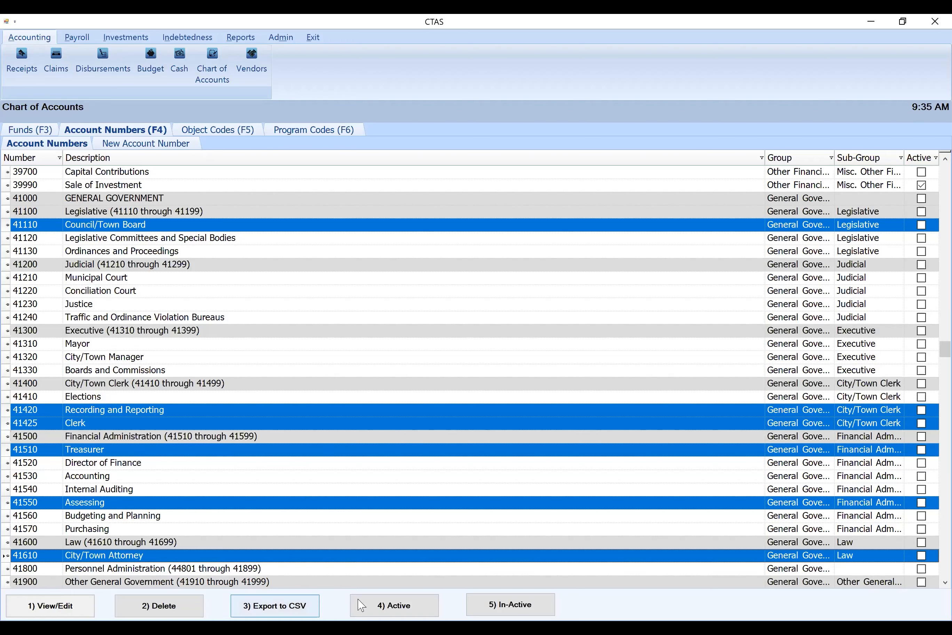
left_click(426, 610)
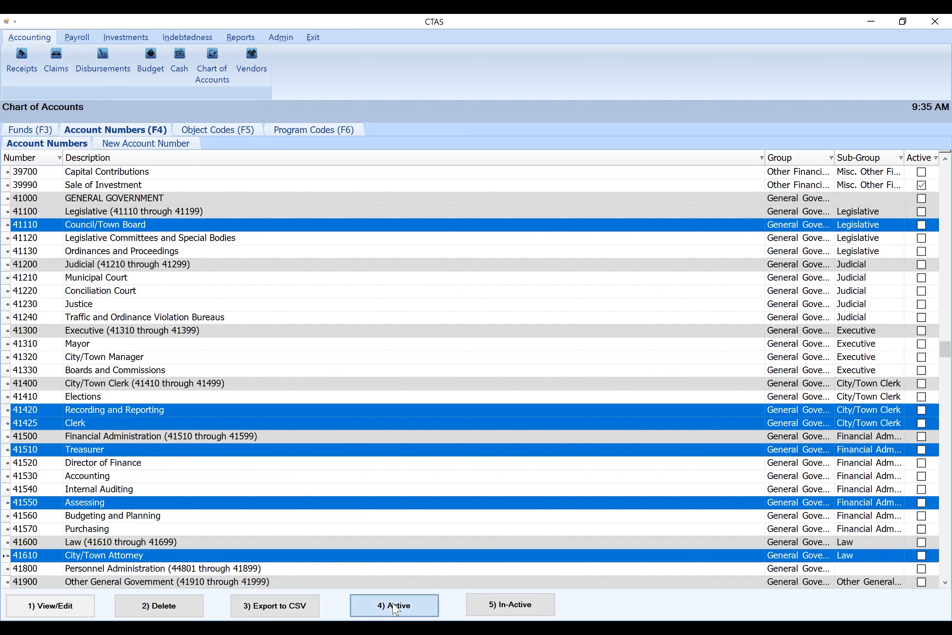
left_click(554, 368)
Activate account 41940 General Government Buildings and Plant and close the confirmation message
scroll(492, 353, "down", 4)
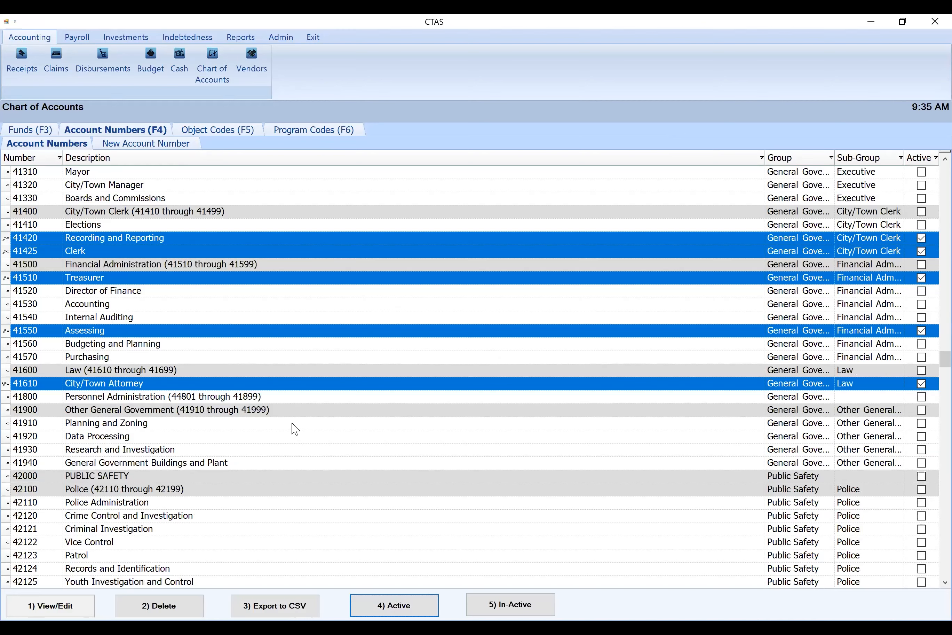
left_click(126, 467)
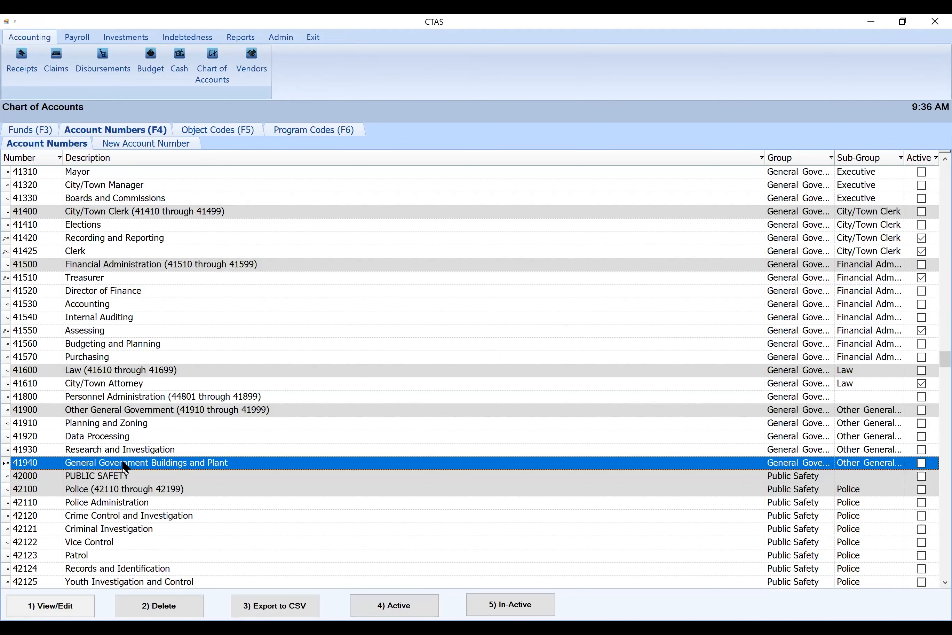
left_click(397, 612)
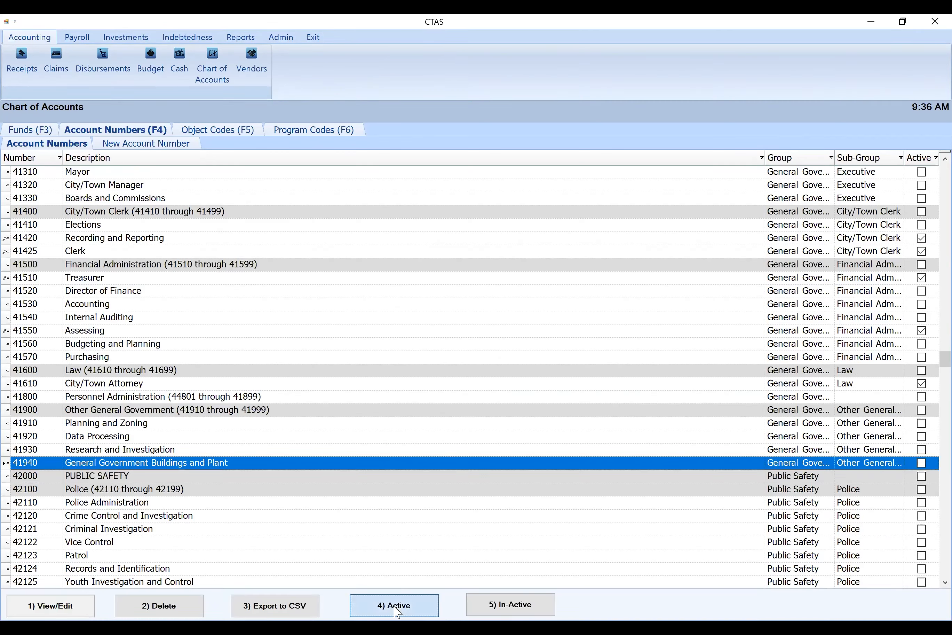
left_click(555, 368)
Find the Public Works accounts and activate account 43125 Ice and Snow Removal
scroll(426, 327, "down", 9)
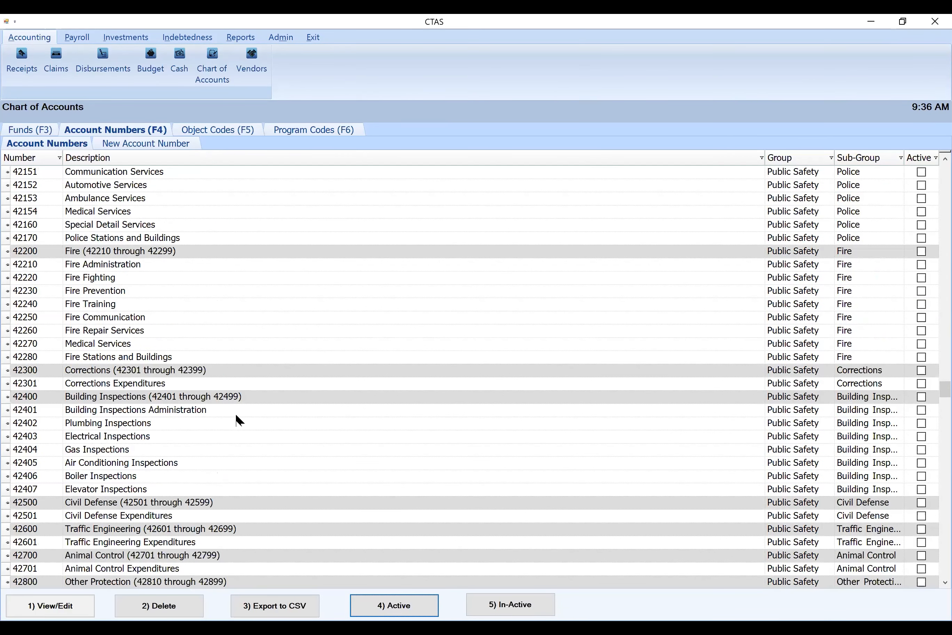
scroll(236, 413, "down", 9)
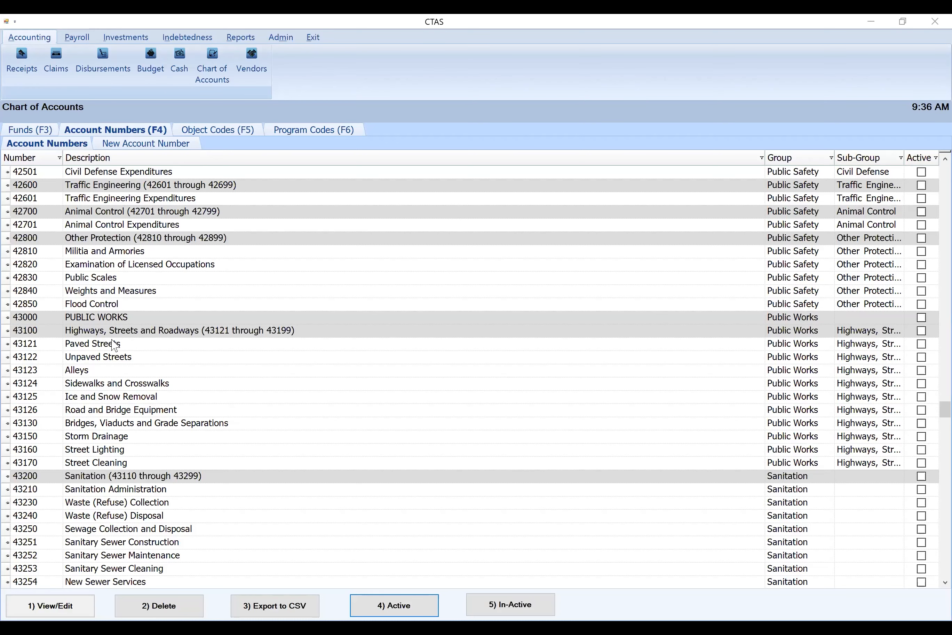
left_click(137, 357)
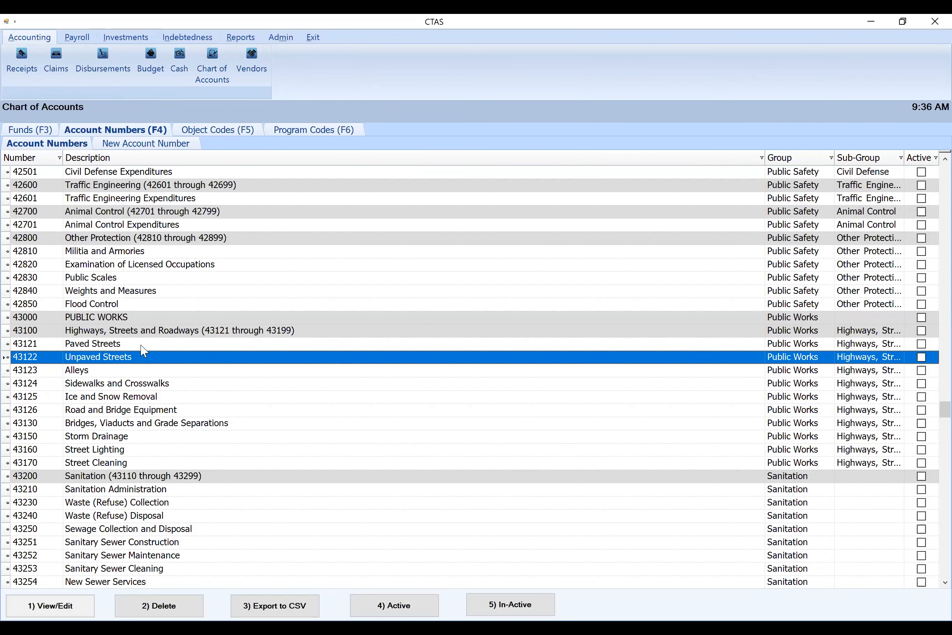
key("Up")
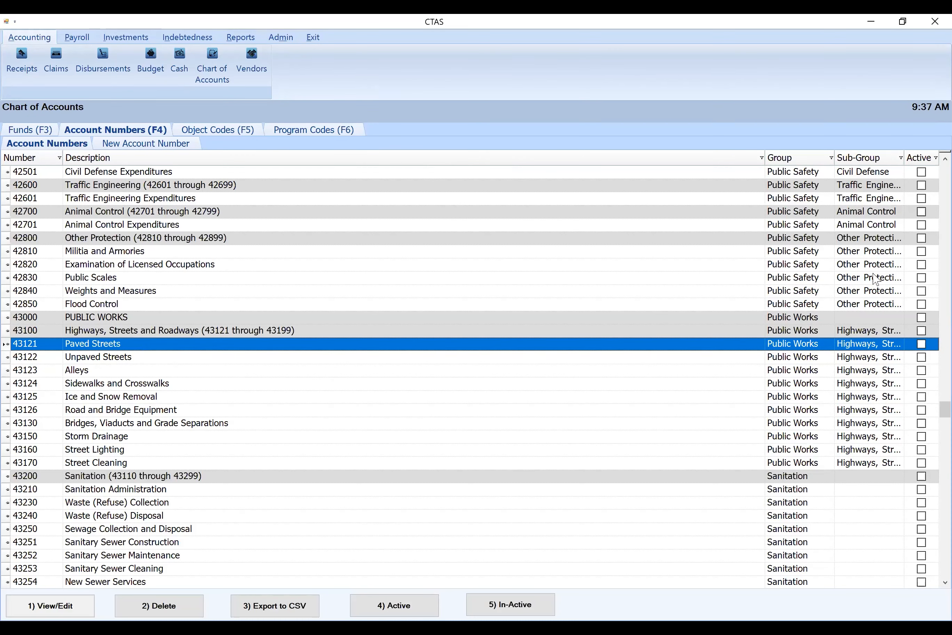
scroll(930, 410, "down", 2)
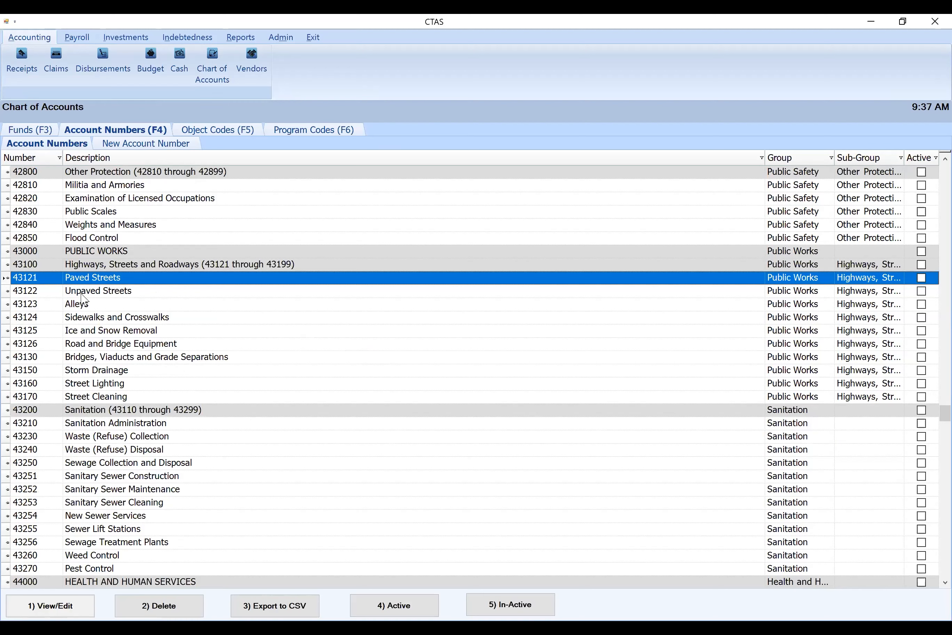
left_click(114, 332)
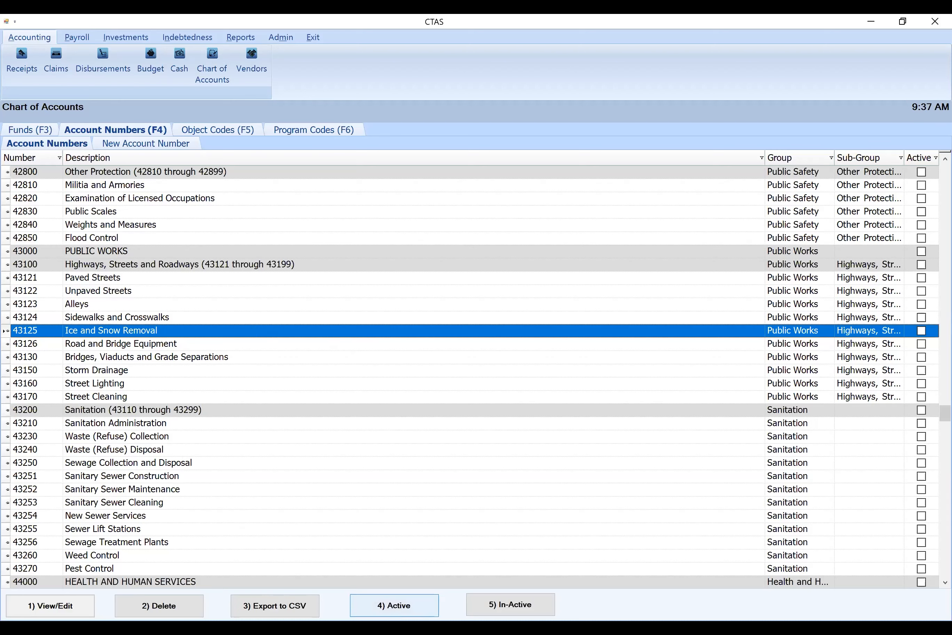
left_click(385, 605)
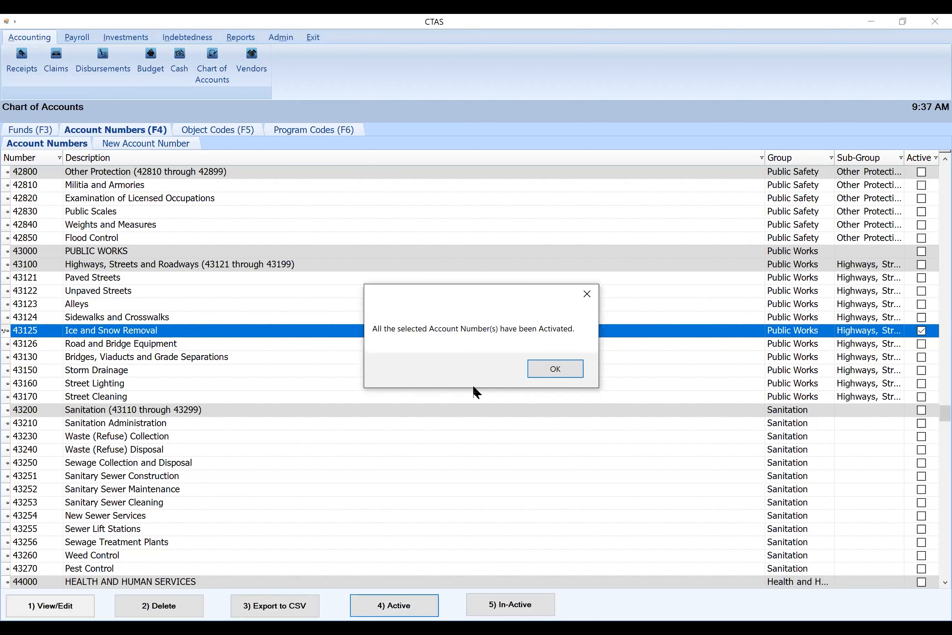
left_click(550, 367)
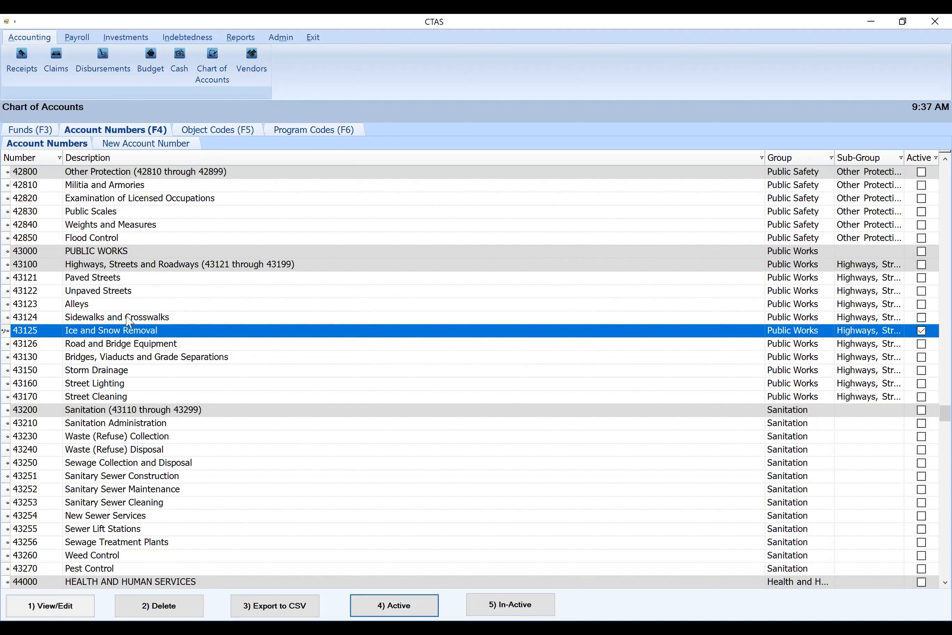
Activate accounts 43121 Paved Streets and 43122 Unpaved Streets together
left_click(75, 306)
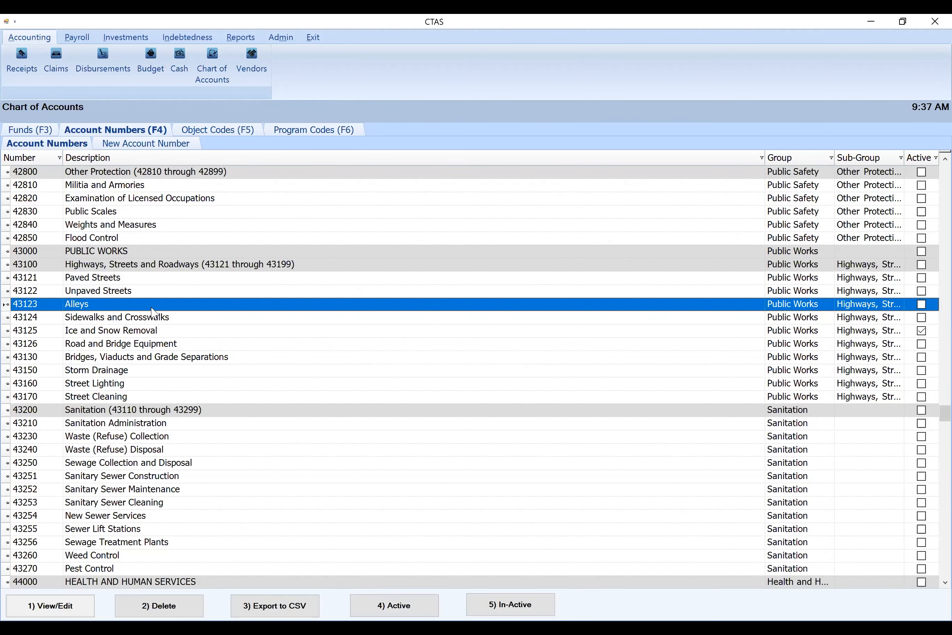
left_click(115, 281)
left_click(120, 292, "ctrl")
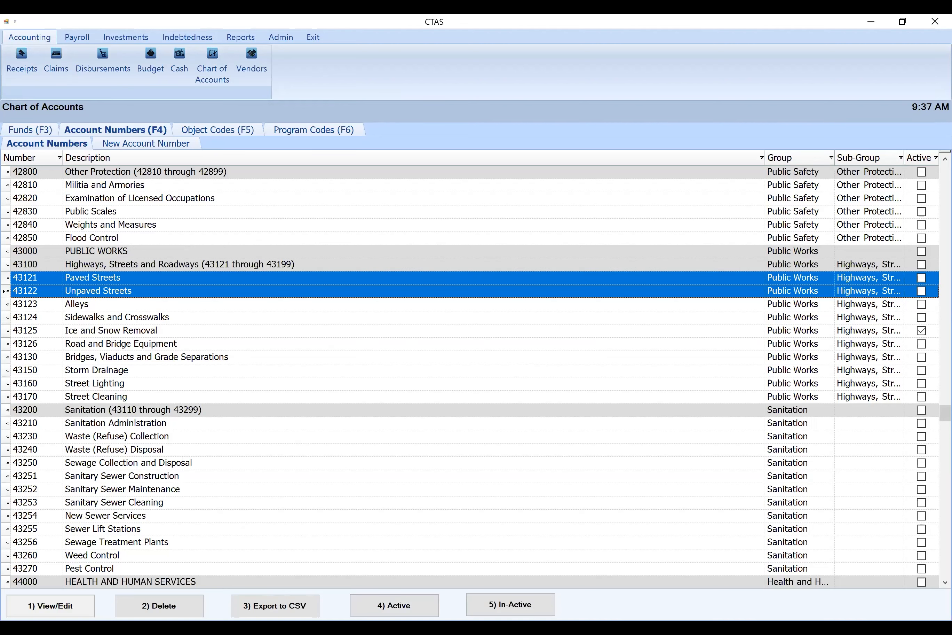
left_click(416, 611)
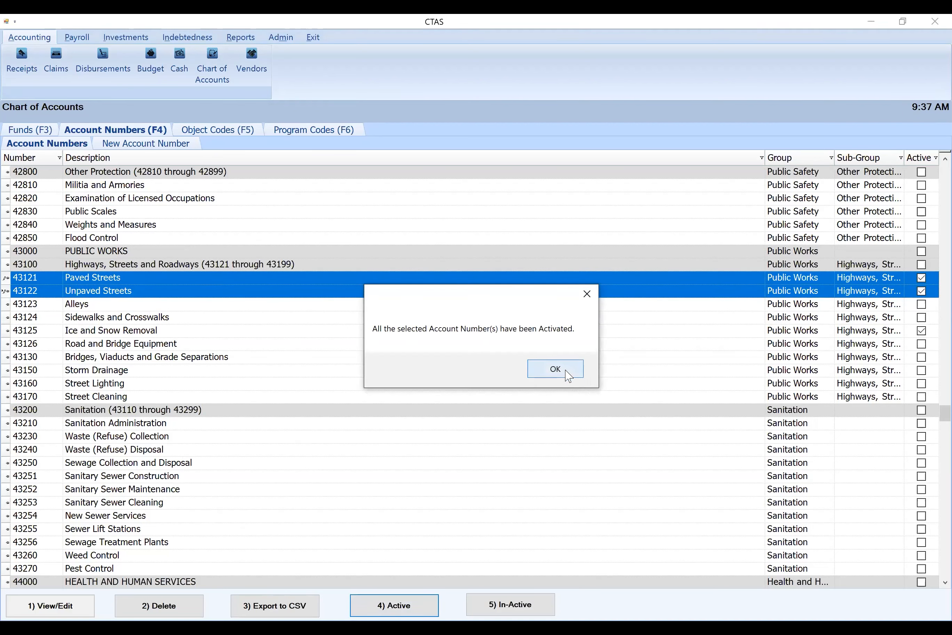
left_click(567, 372)
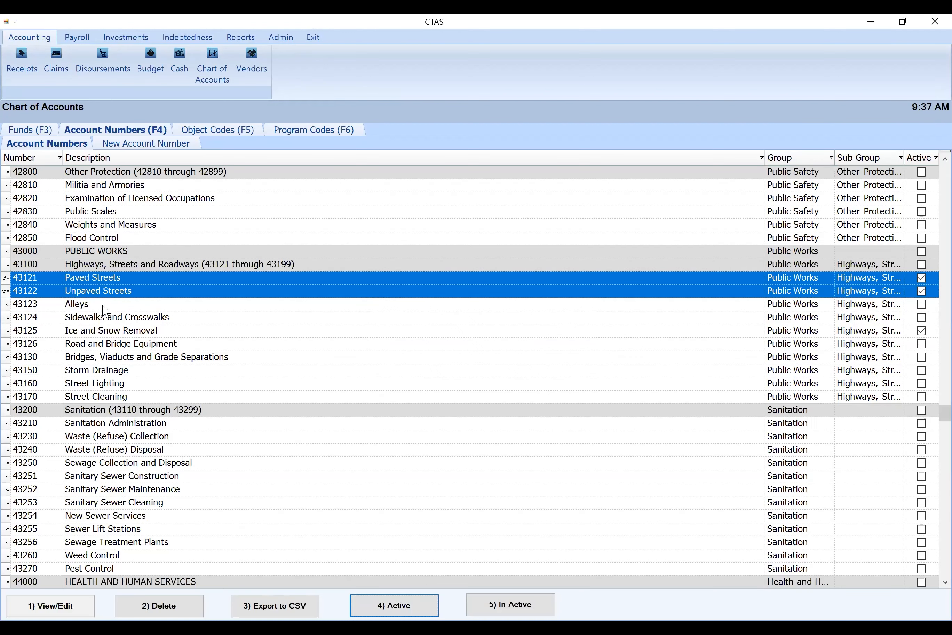
Try to change the description of account 43123 Alleys to Brushing and make it active
left_click(103, 306)
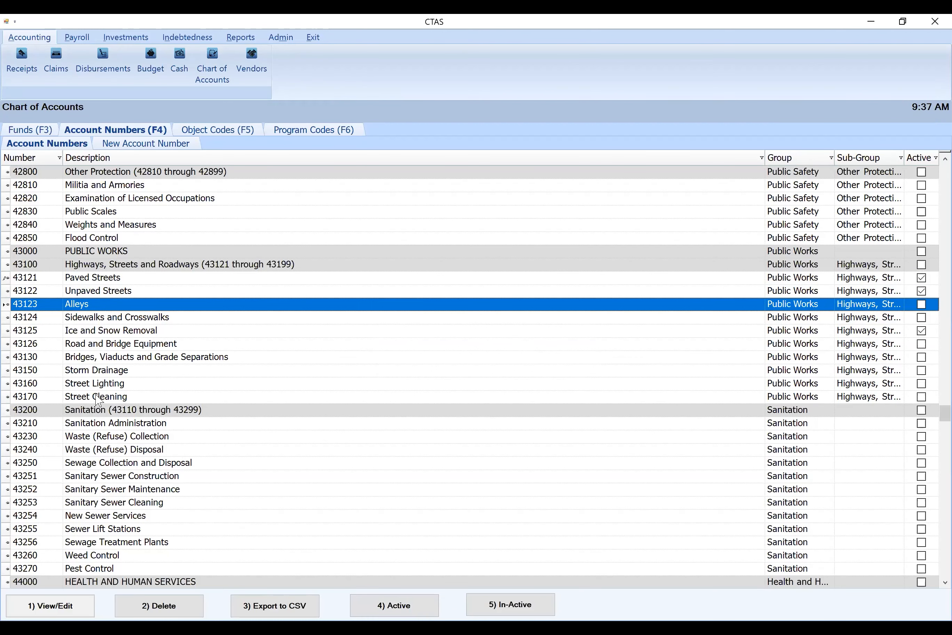
double_click(105, 311)
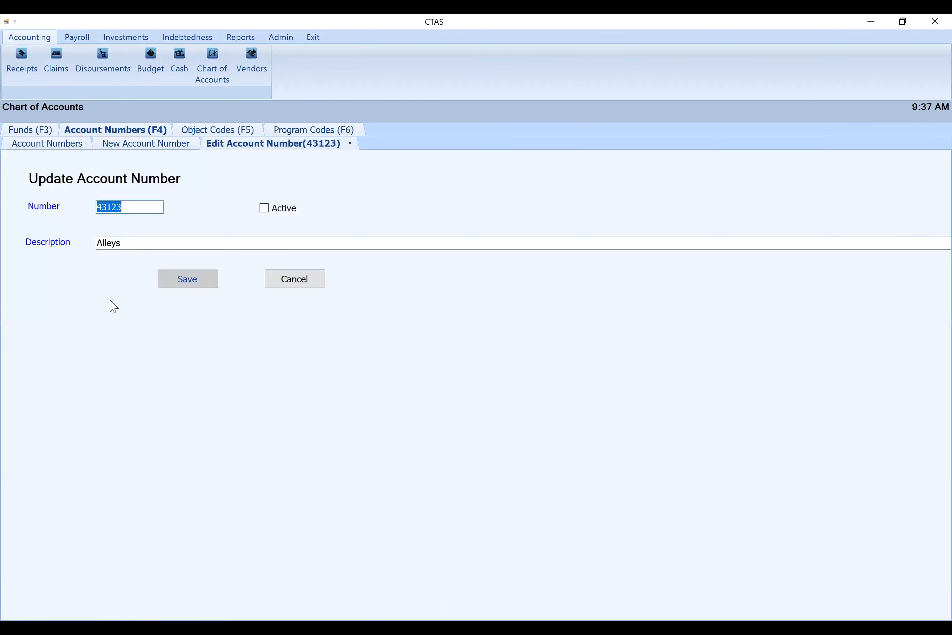
left_click_drag(123, 243, 93, 242)
type("Brushing")
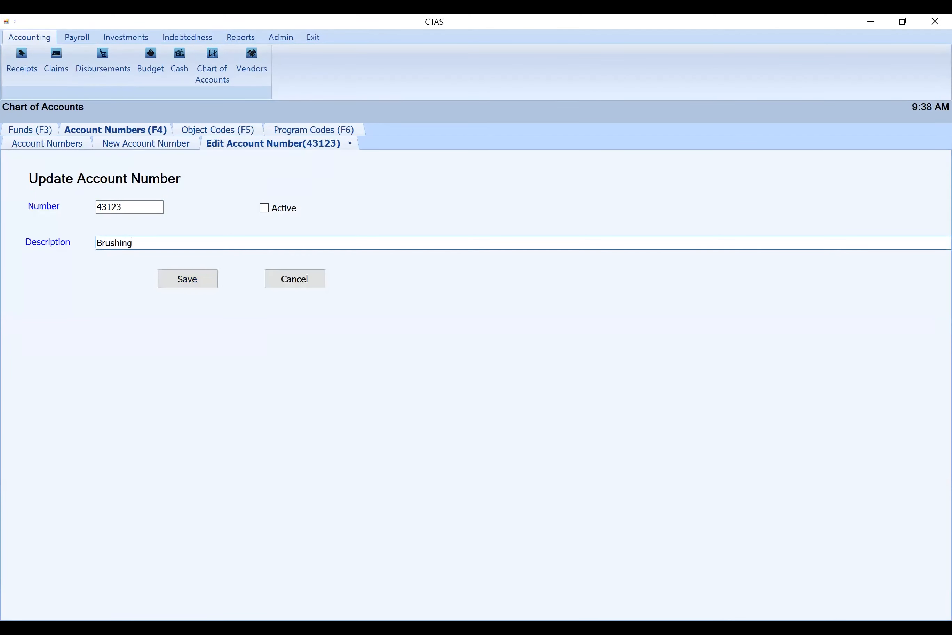
left_click(265, 210)
left_click(196, 278)
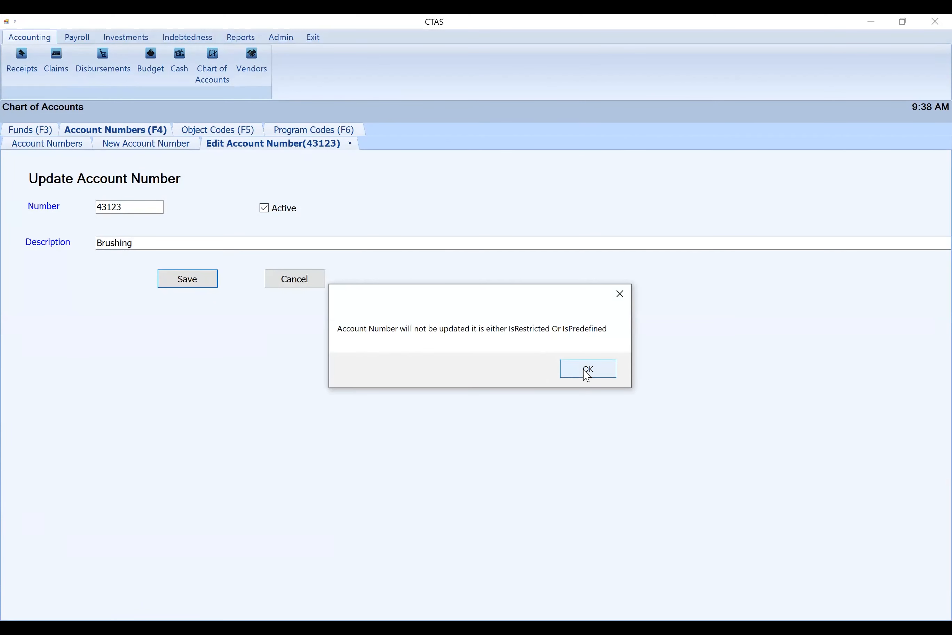
Discard the attempted changes to account 43123 Alleys and close its edit page
left_click(587, 371)
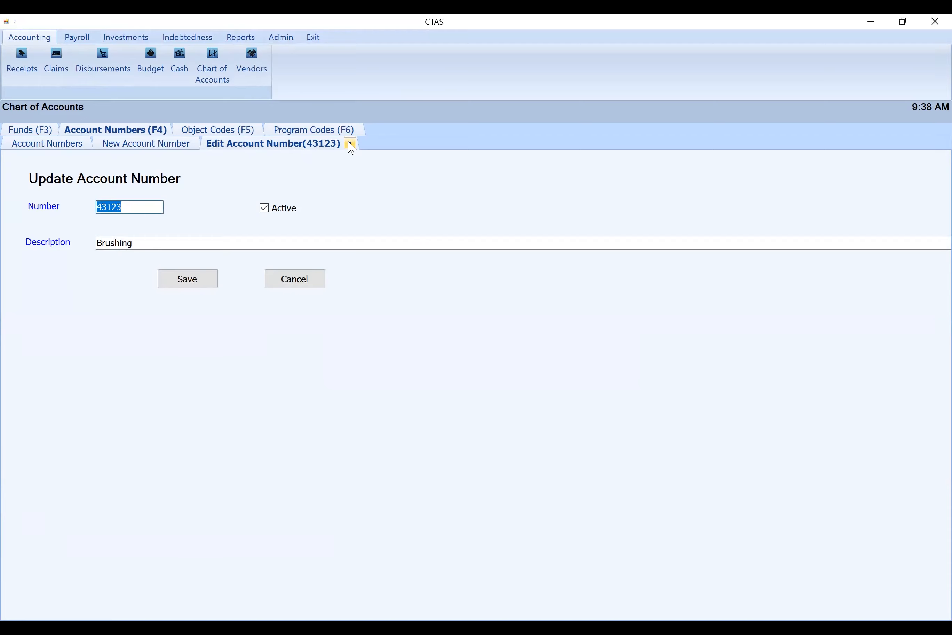
left_click(308, 282)
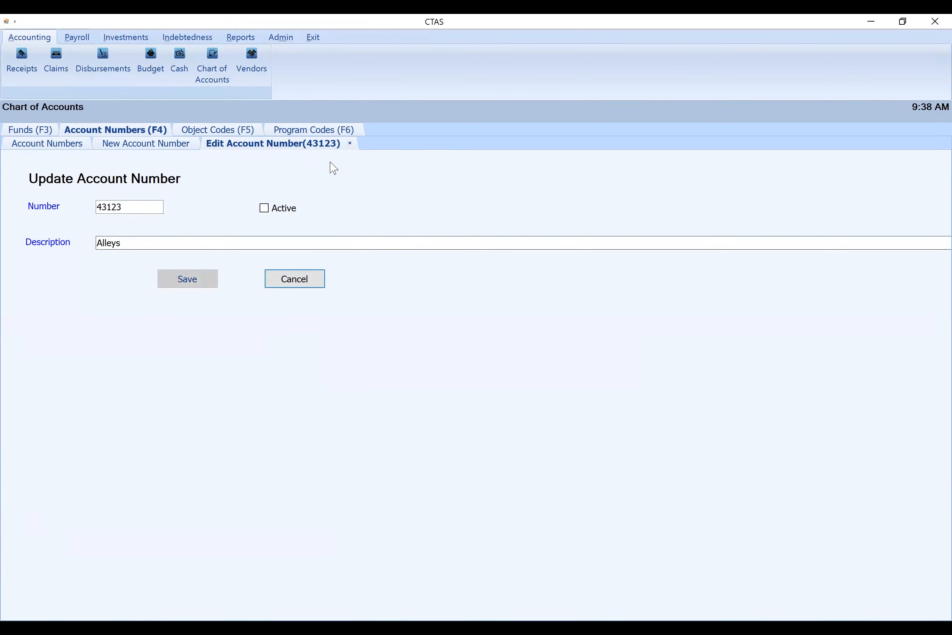
left_click(348, 144)
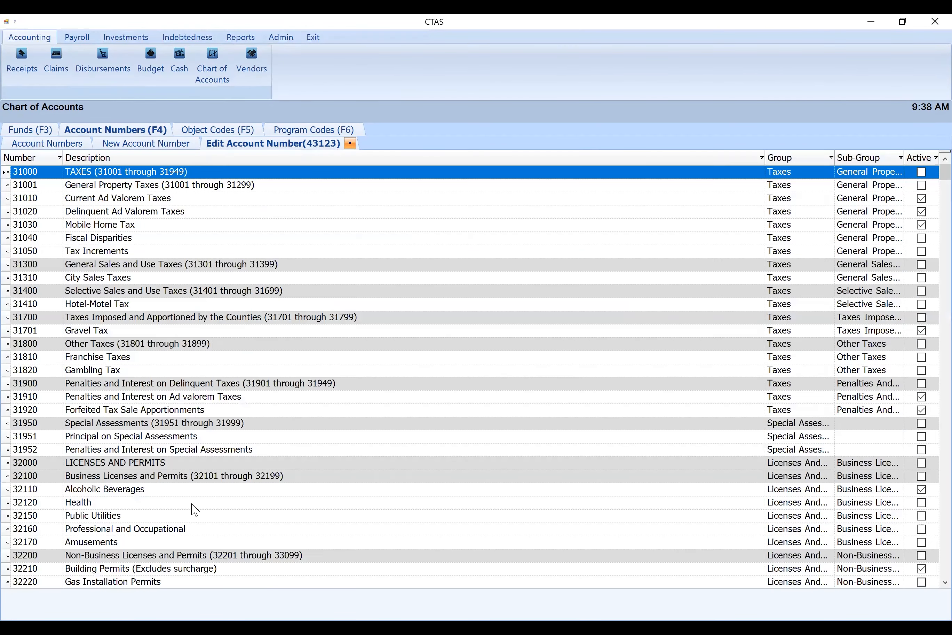
Try to make account 43160 Street Lighting active with the description Brushing, and close the edit page without saving
scroll(161, 496, "down", 4)
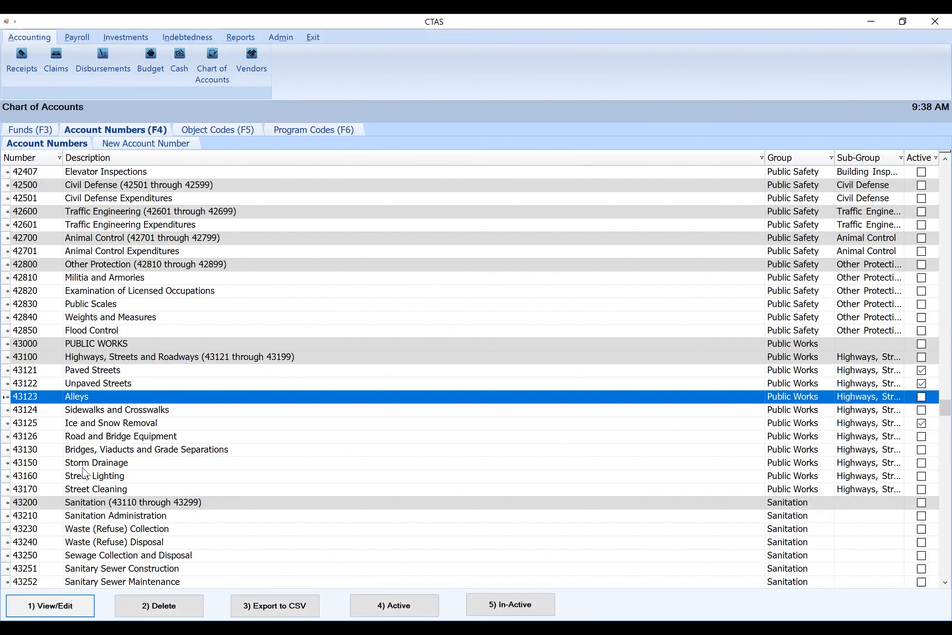
double_click(104, 476)
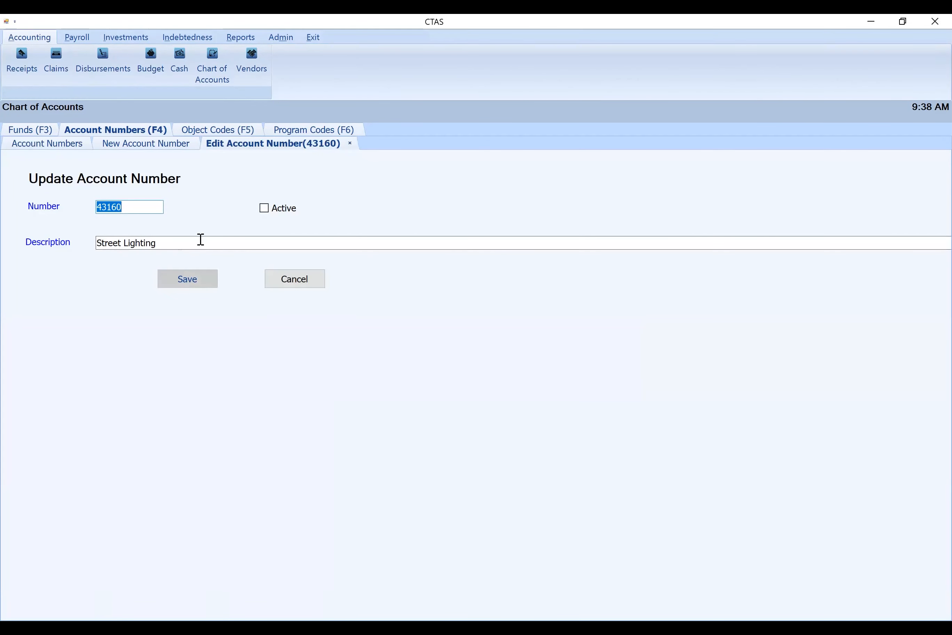
left_click(264, 209)
left_click_drag(176, 242, 66, 240)
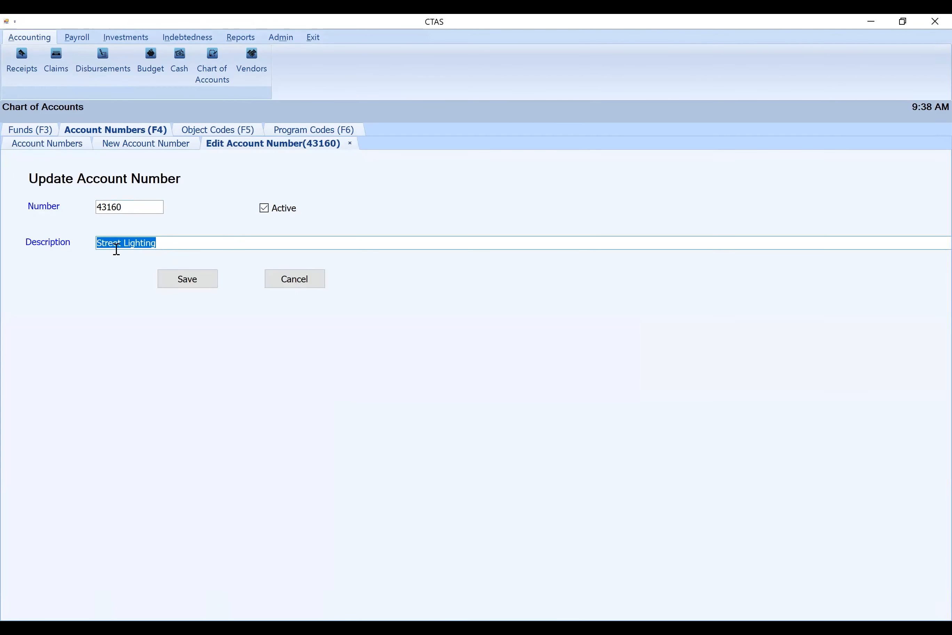
type("Brushing")
left_click(190, 283)
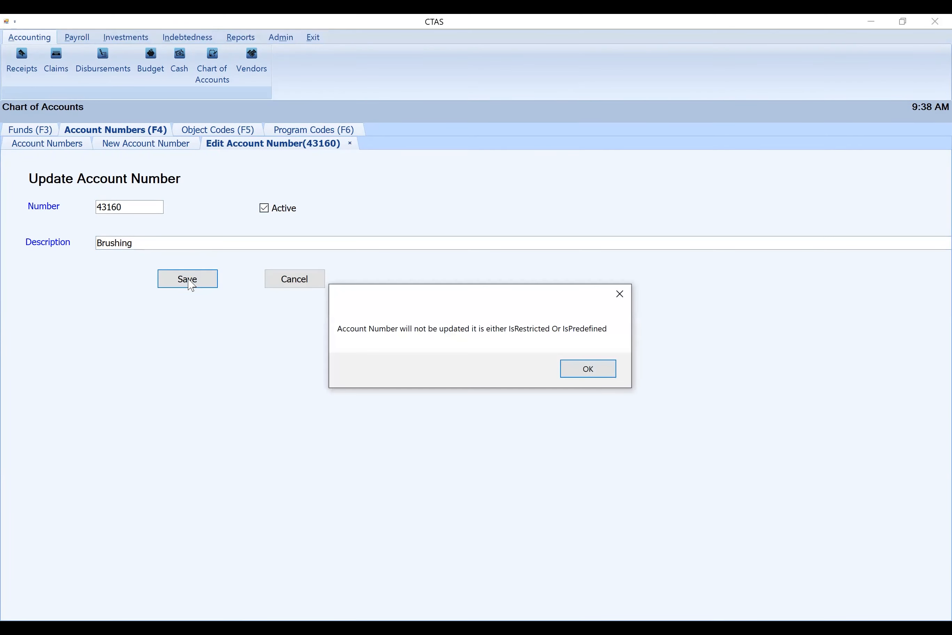
left_click(589, 368)
left_click(350, 144)
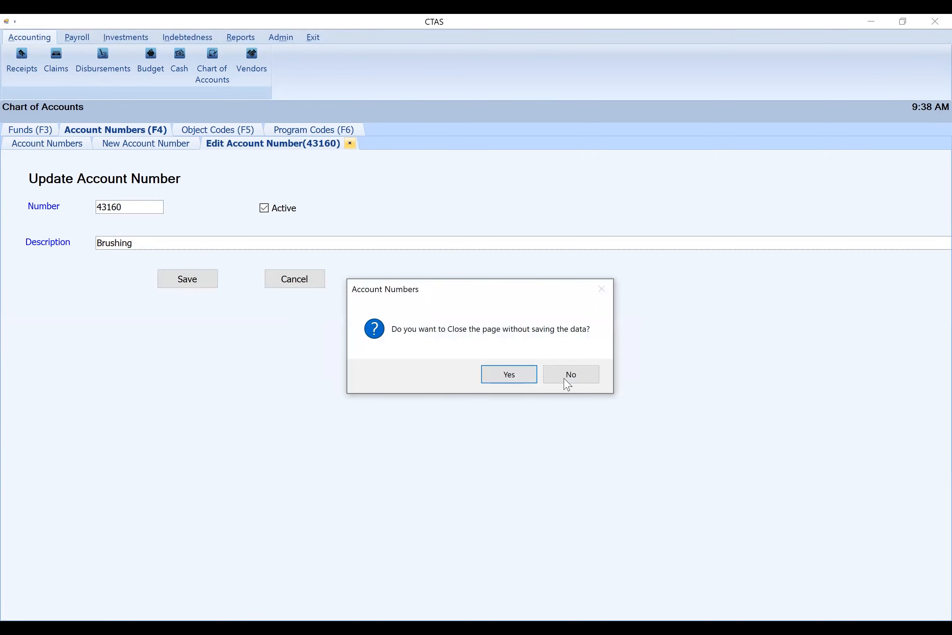
left_click(509, 375)
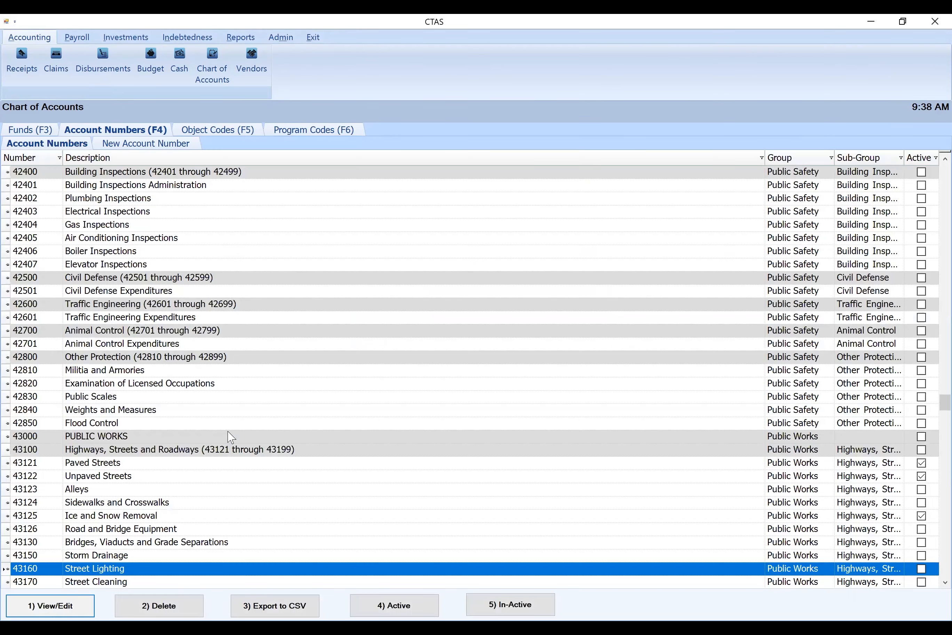
Examine the application and database version details in the Admin support information and return to the Chart of Accounts
scroll(230, 444, "down", 4)
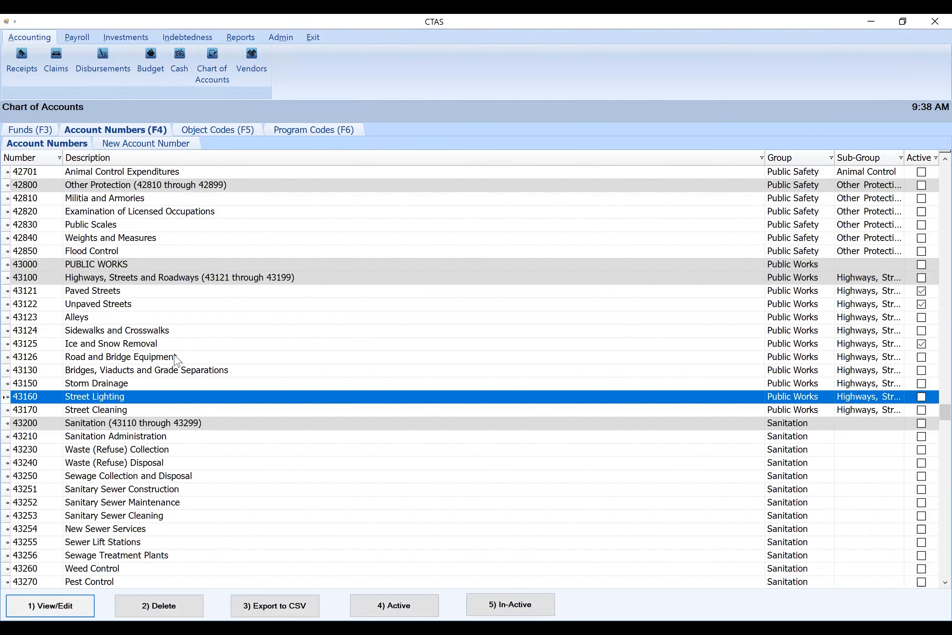
scroll(177, 361, "up", 4)
scroll(177, 360, "down", 4)
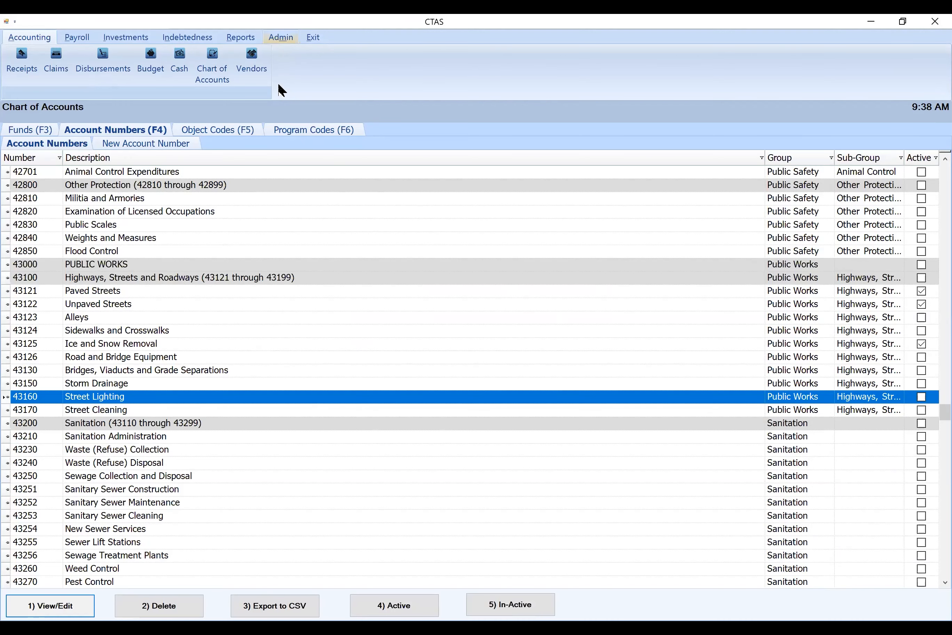
left_click(281, 37)
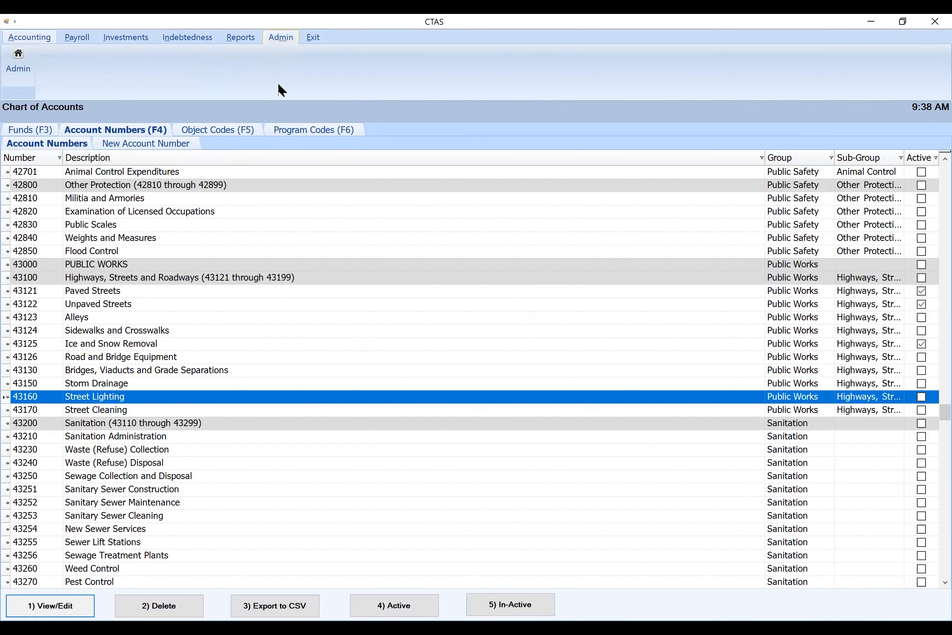
left_click(18, 61)
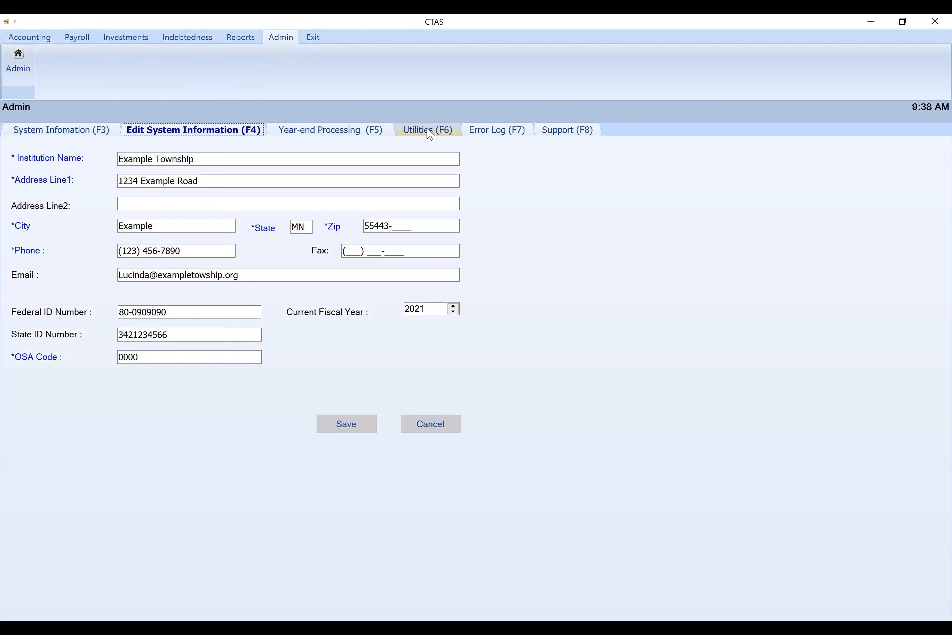
left_click(575, 135)
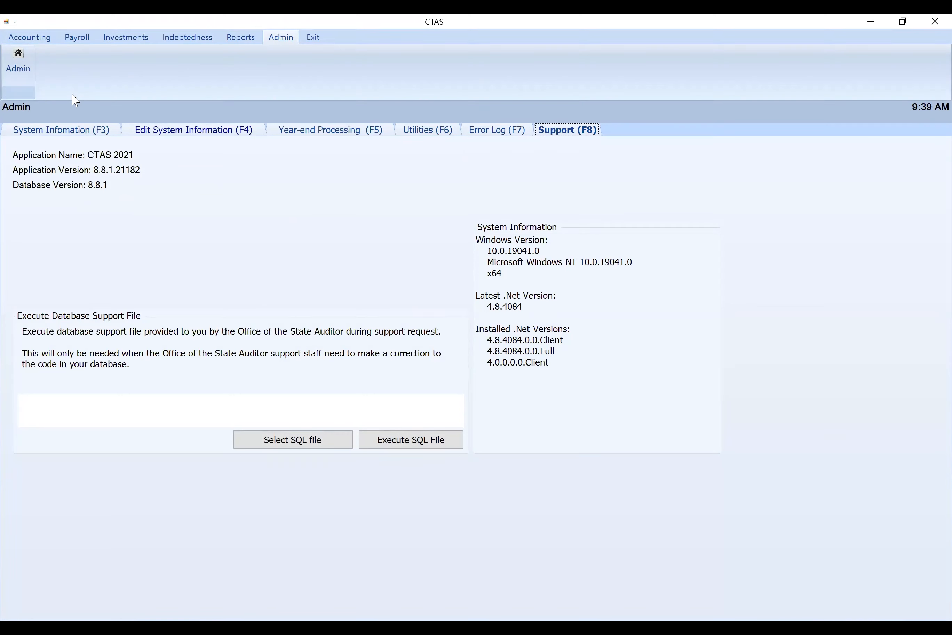
left_click(36, 38)
left_click(213, 66)
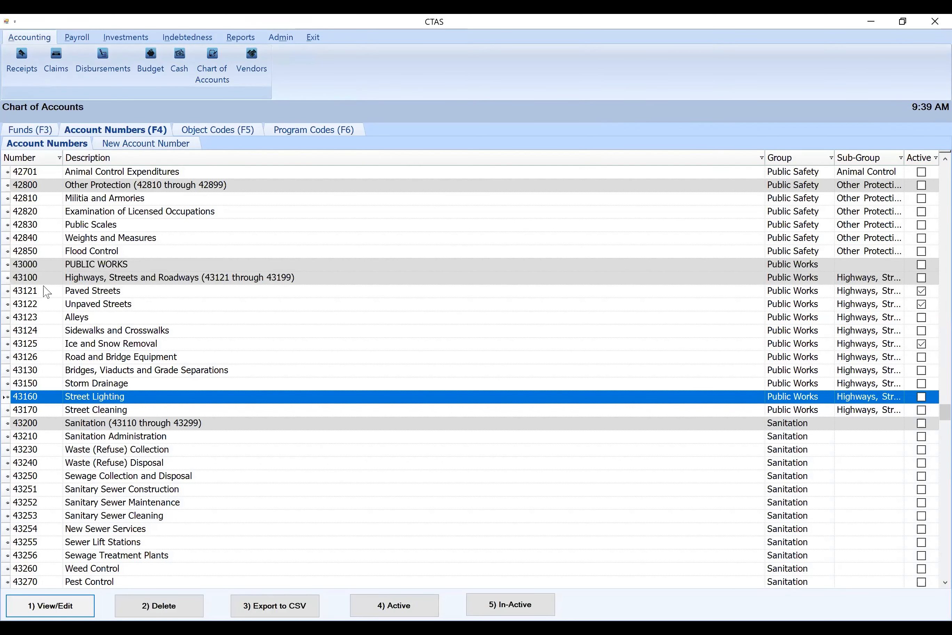
Generate a new account number with the wizard for a governmental fund, tracking Public Works payments for roads, streets and snow removal
left_click(45, 291)
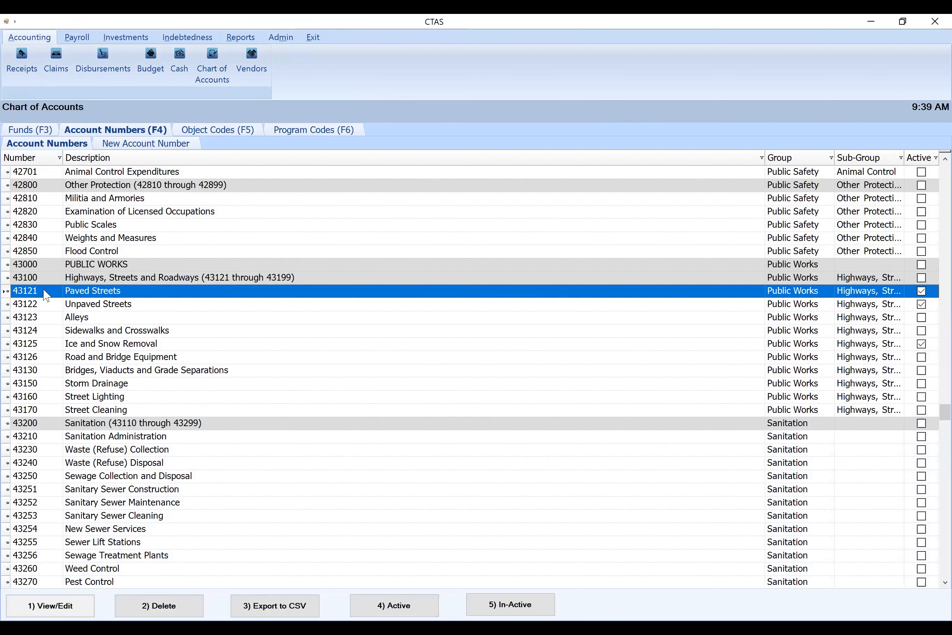
left_click(132, 145)
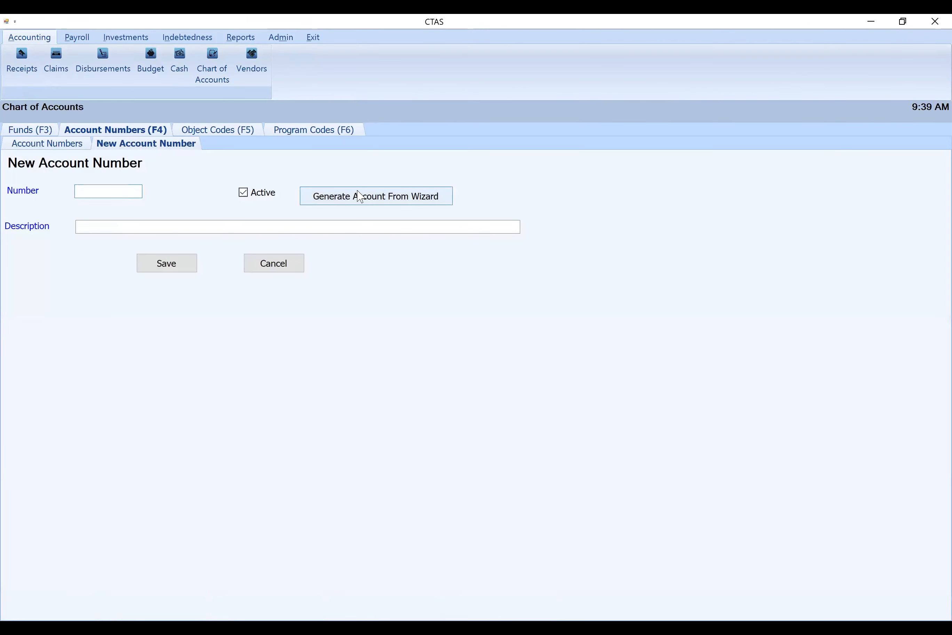
left_click(359, 196)
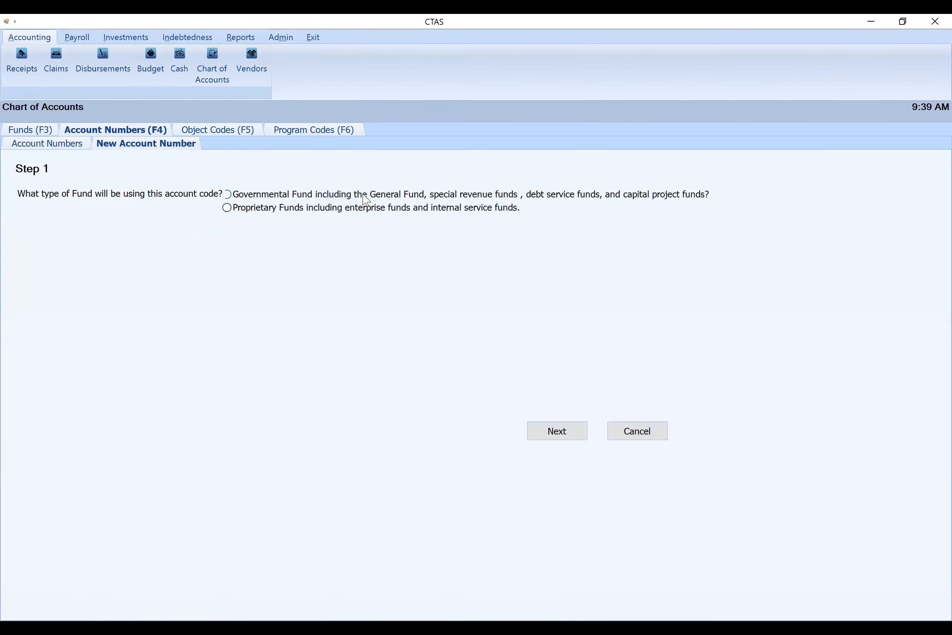
left_click(229, 194)
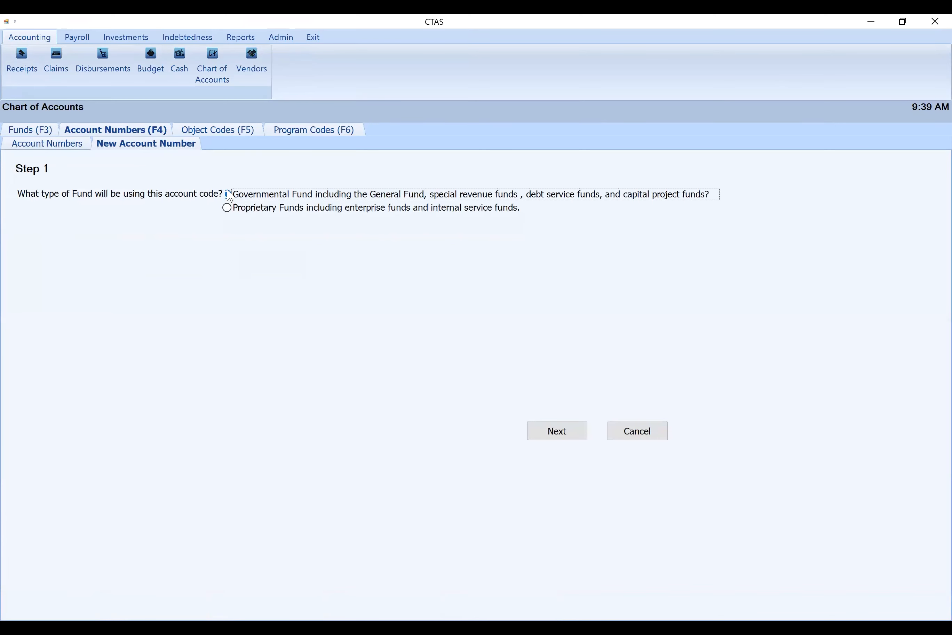
left_click(556, 430)
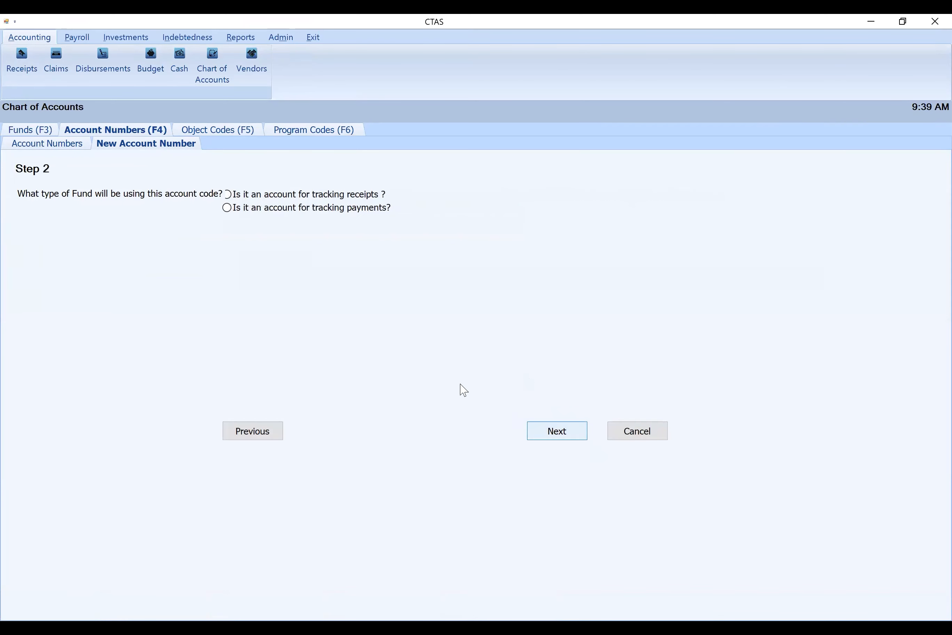
left_click(228, 209)
left_click(569, 436)
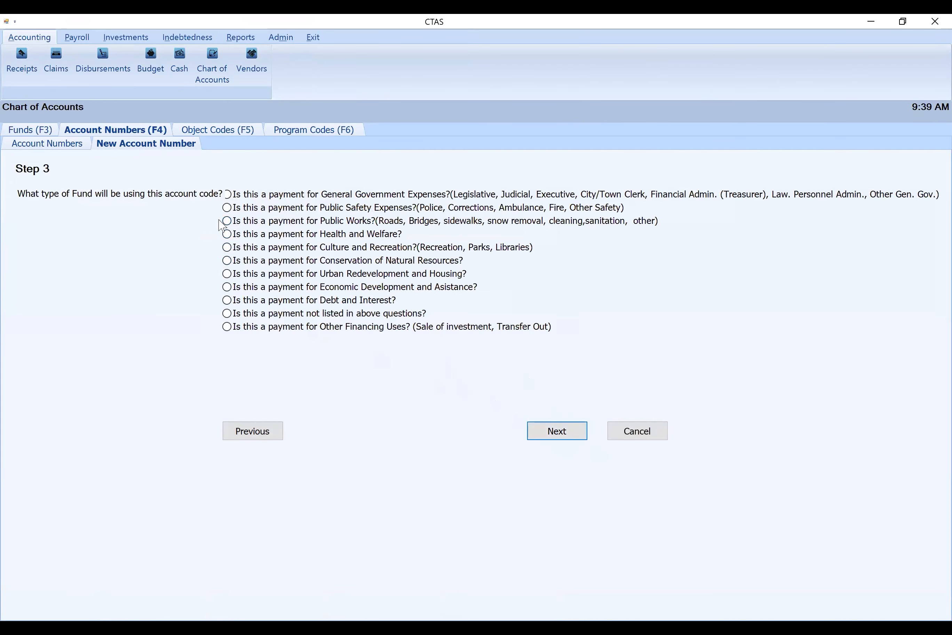
left_click(228, 223)
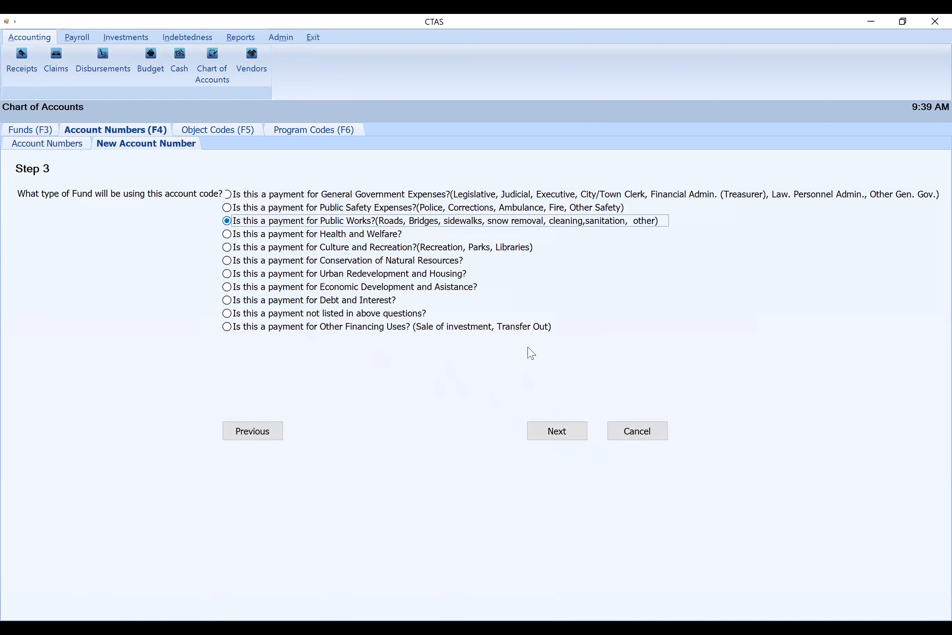
left_click(564, 437)
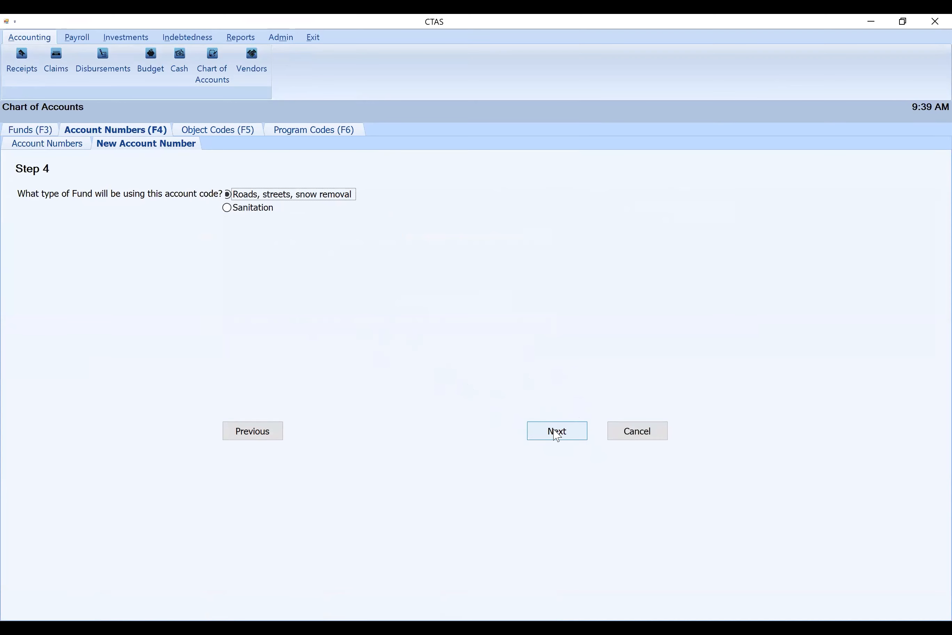
left_click(556, 431)
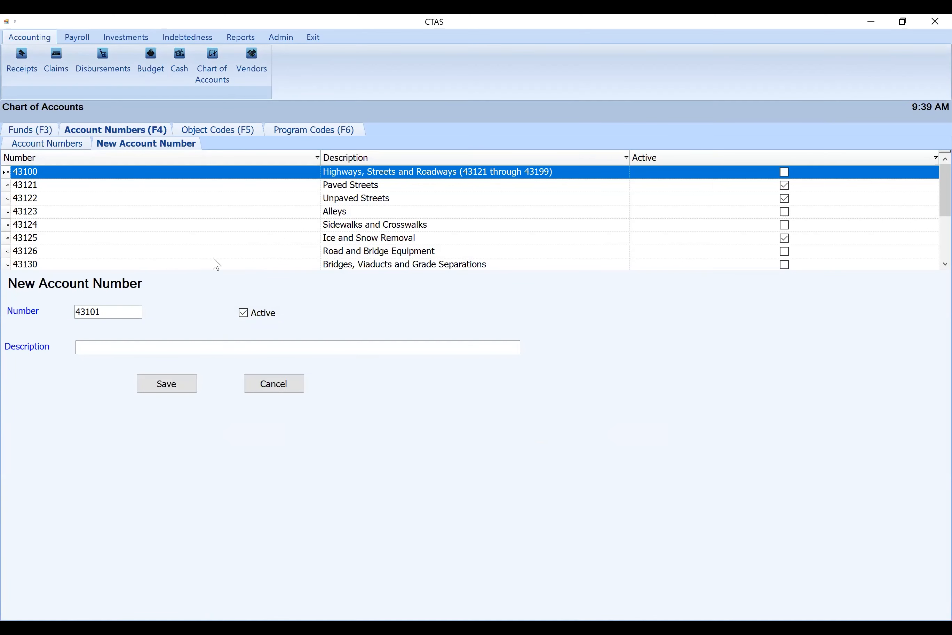
Save the new active account 43101 with the description Brushing and look it up among the Public Works accounts
left_click(109, 348)
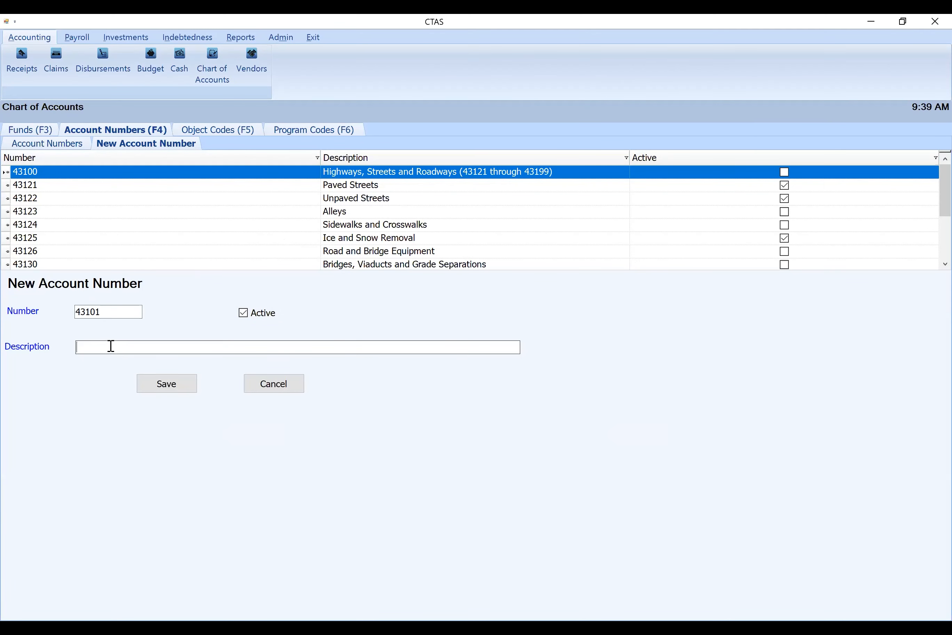
type("Brushing")
left_click(183, 384)
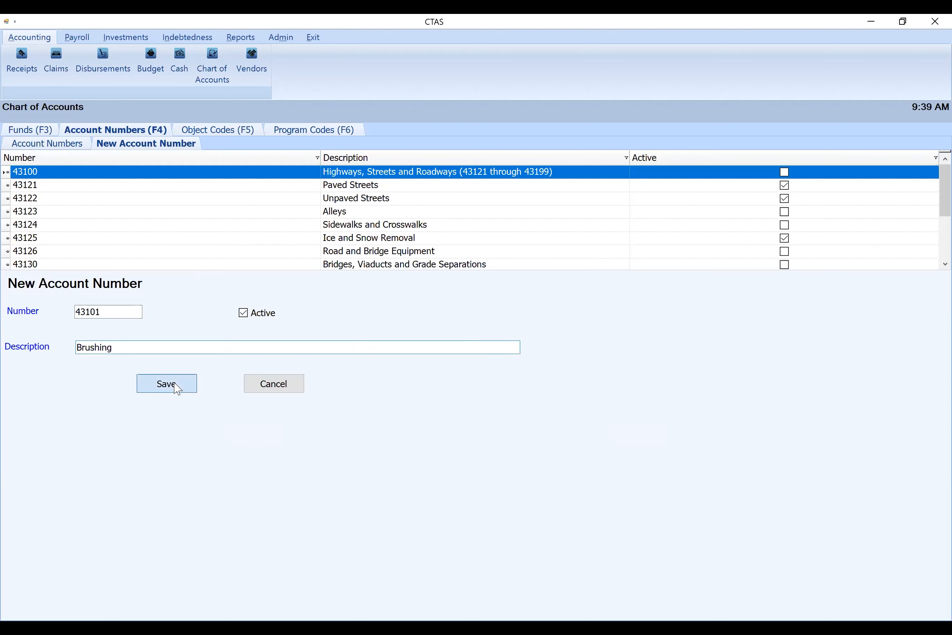
left_click(547, 371)
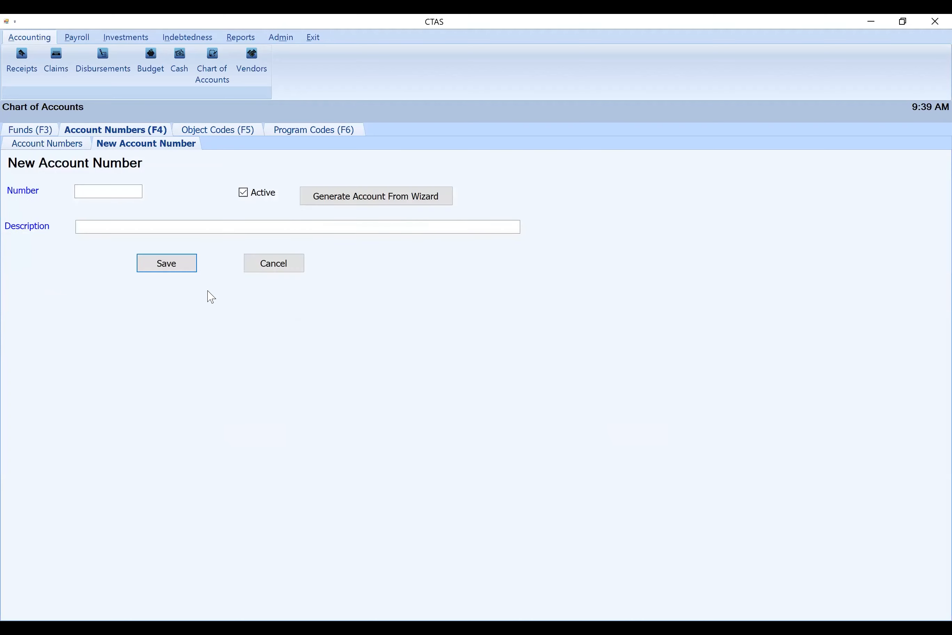
left_click(76, 144)
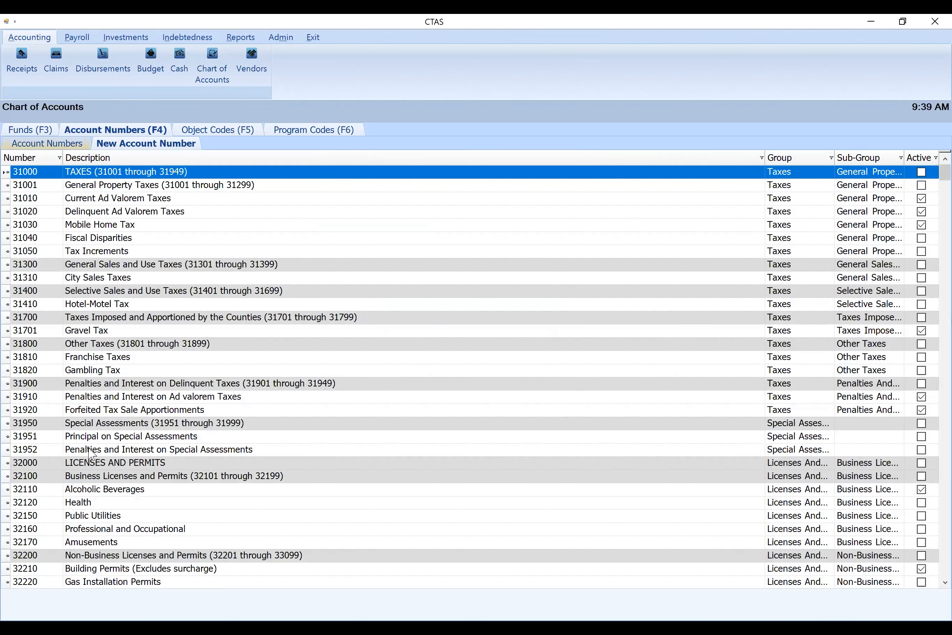
scroll(157, 522, "down", 2)
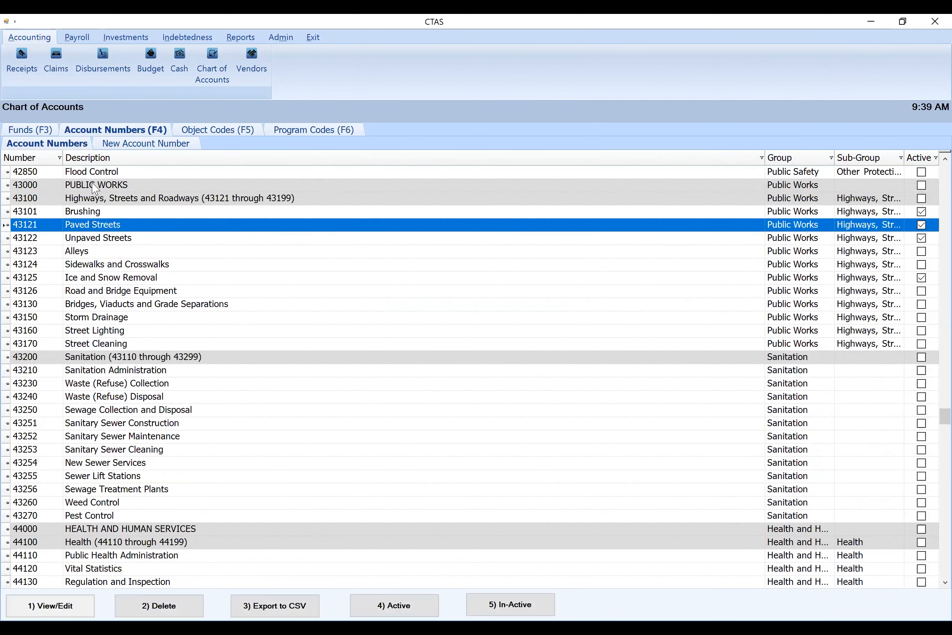
Create active account number 43102 with the description Grading, without the wizard
left_click(130, 143)
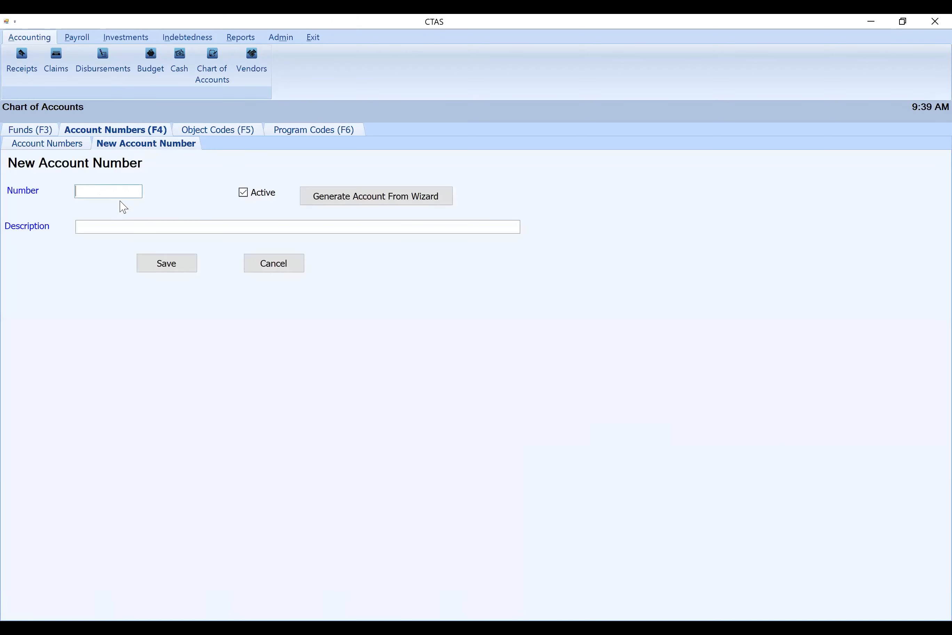
type("43102")
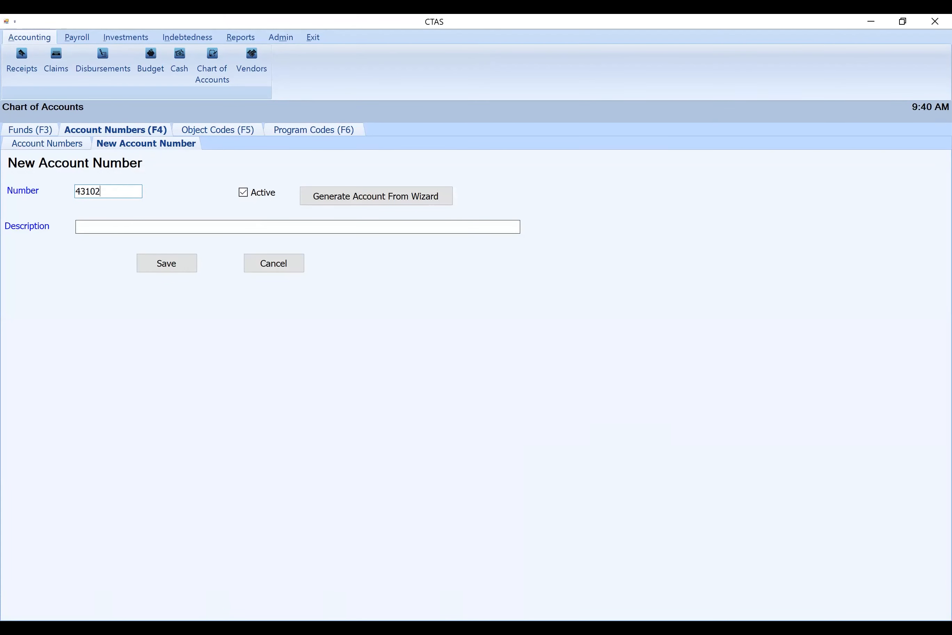
key("Tab")
key("Tab")
type("Grading")
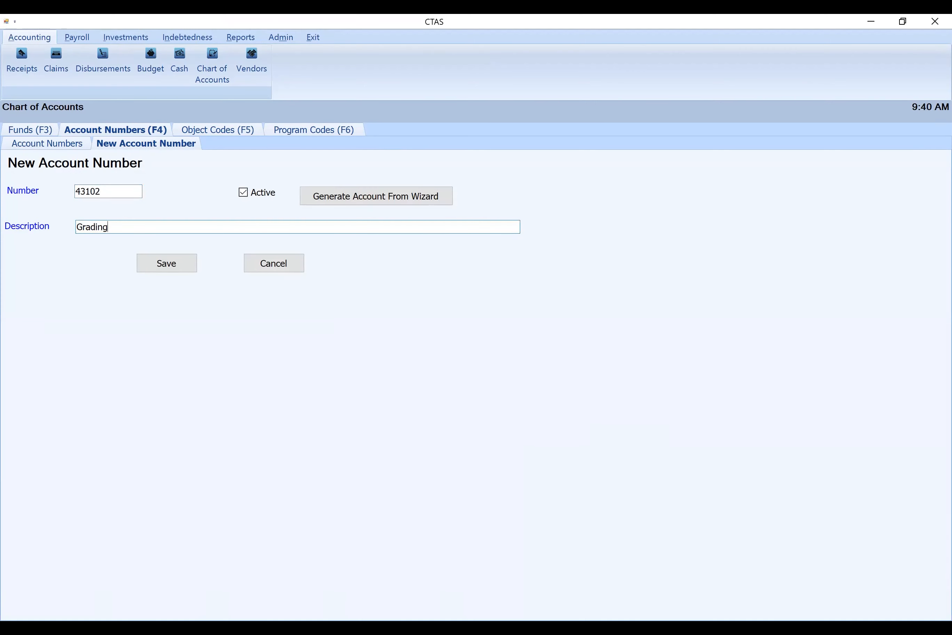
left_click(157, 261)
left_click(529, 370)
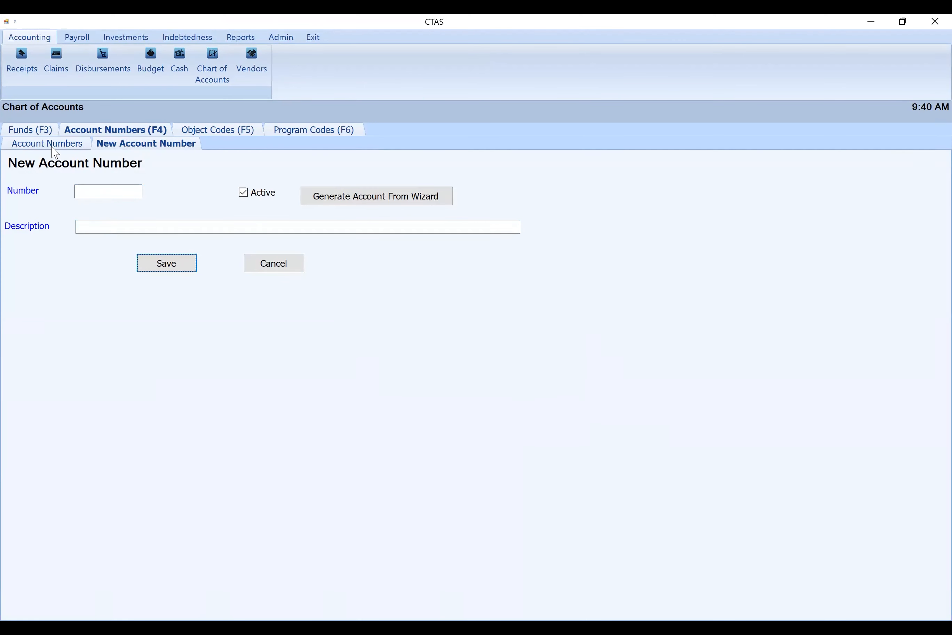
Create active account number 43103 with the description Diesel Fuel
left_click(87, 190)
type("43103")
key("Tab")
key("Tab")
type("Fuel")
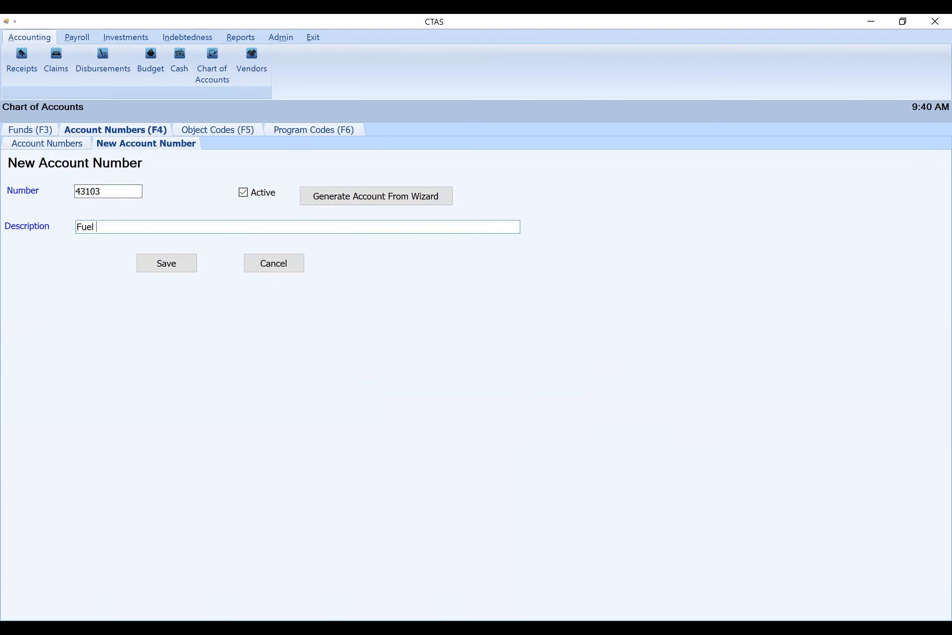
key("BackSpace")
key("BackSpace")
key("BackSpace")
key("BackSpace")
key("BackSpace")
type("Diesel Fuel")
left_click(165, 262)
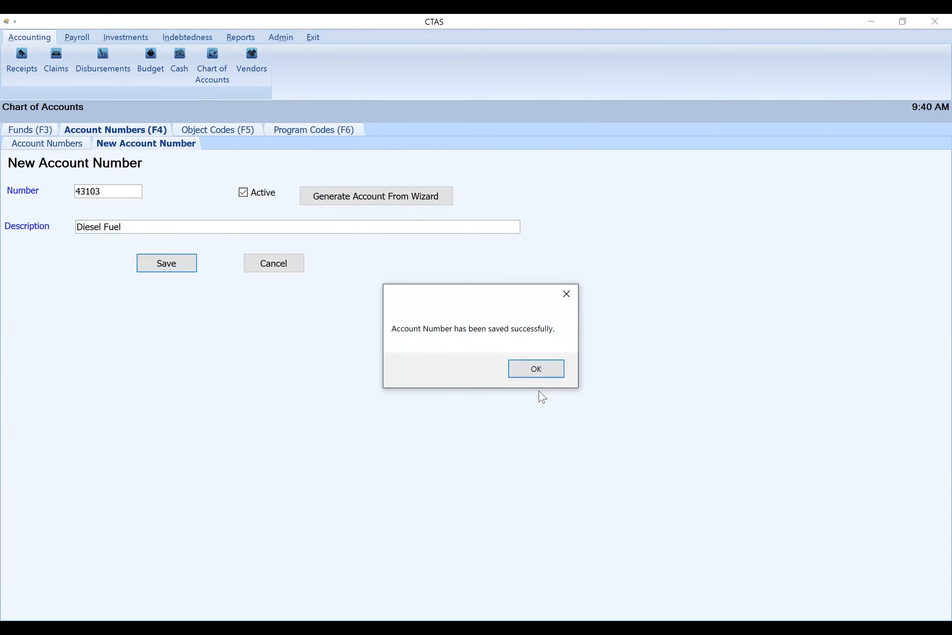
Create active account number 43104 with the description Gravel purchased and check it in the Public Works accounts
left_click(537, 369)
left_click(90, 194)
type("43104")
key("Tab")
key("Tab")
type("Gravel")
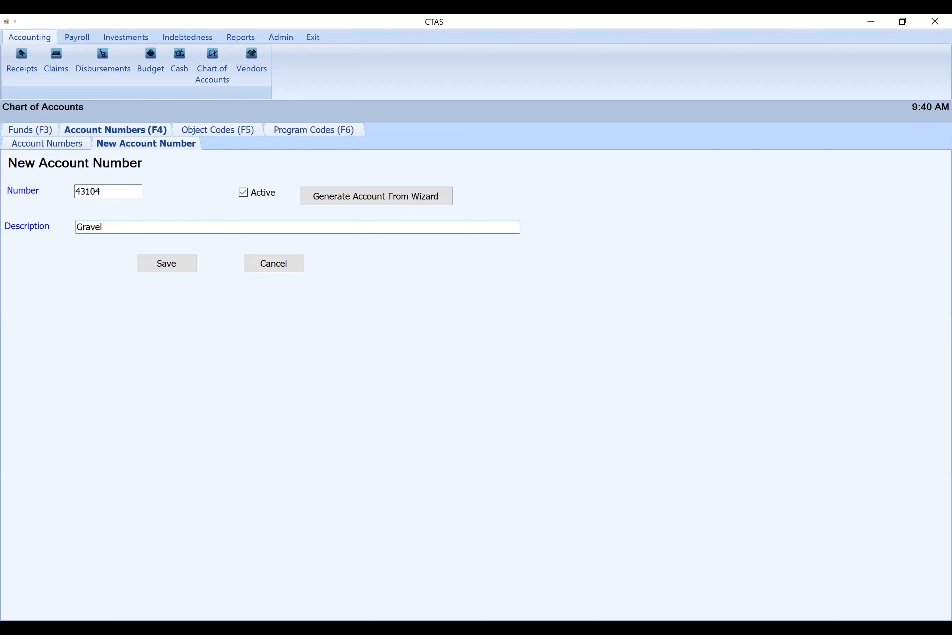
type(" purchased")
left_click(160, 273)
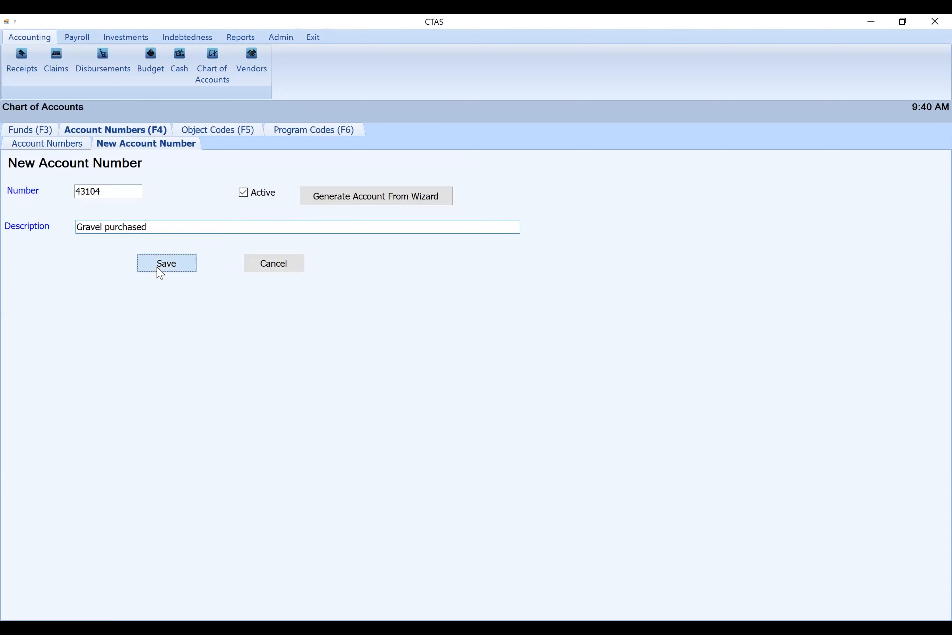
left_click(529, 369)
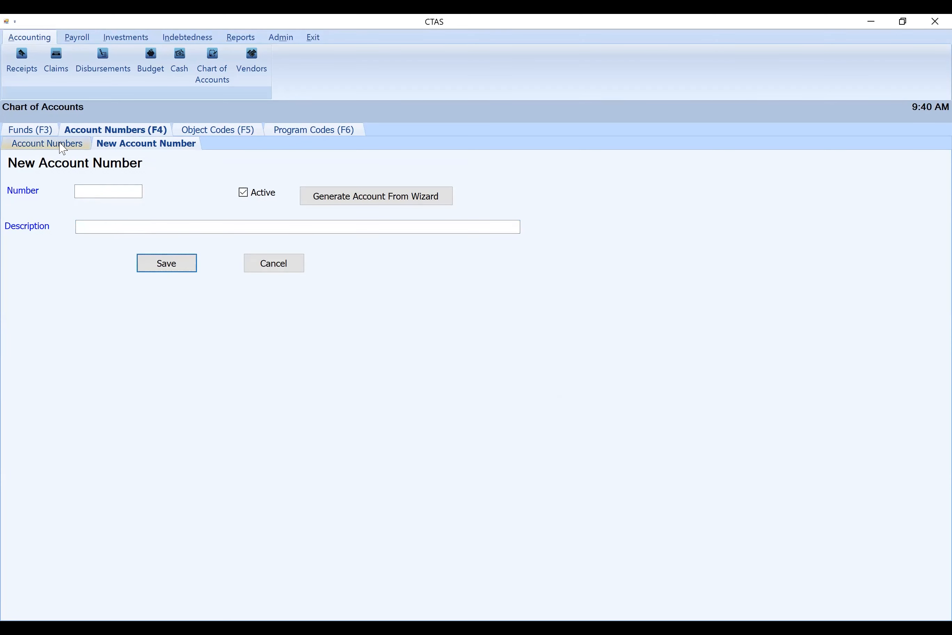
left_click(62, 144)
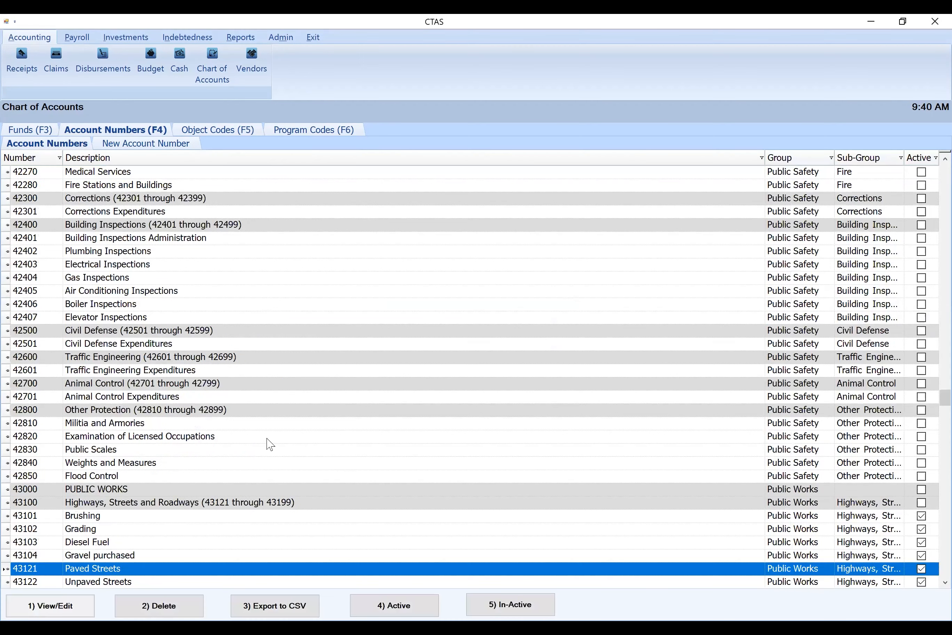
scroll(250, 430, "down", 4)
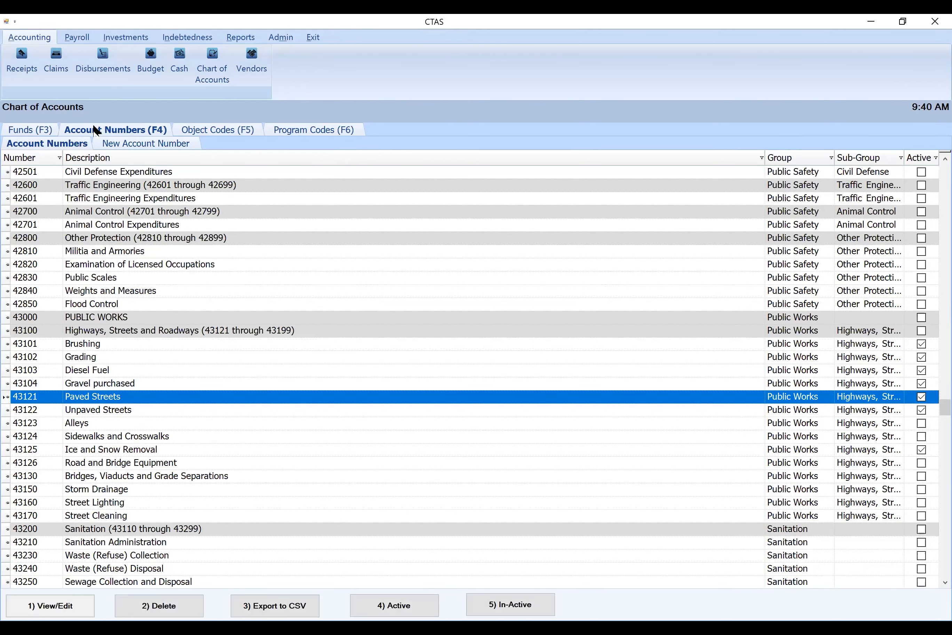
Create active account number 43105 with the description Crackfilling, Seal Coats
left_click(123, 144)
type("43105")
key("Tab")
key("Tab")
type("Cdr")
key("BackSpace")
key("BackSpace")
type("ra")
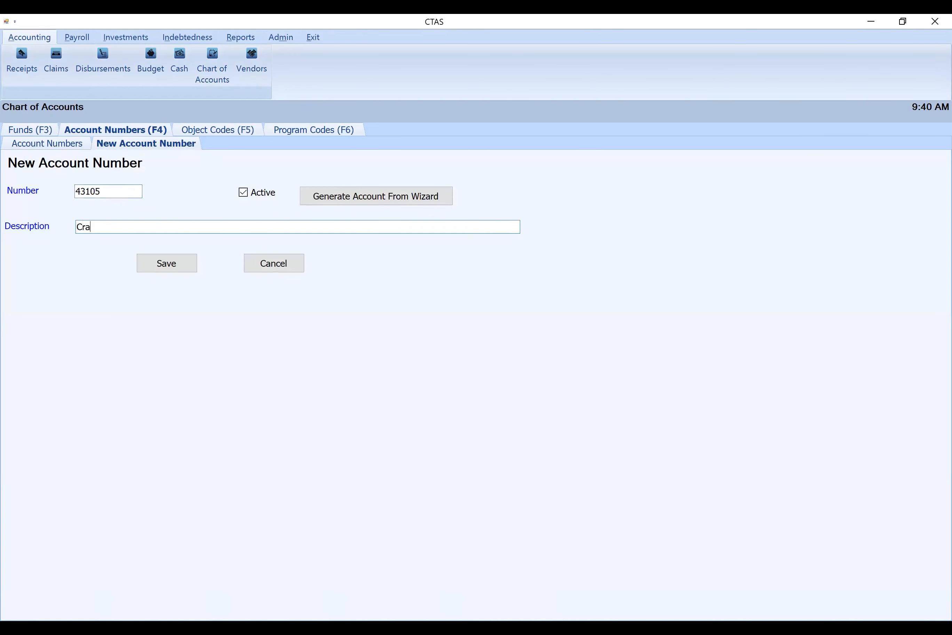
type("ckfilling, Seal Coats")
left_click(153, 269)
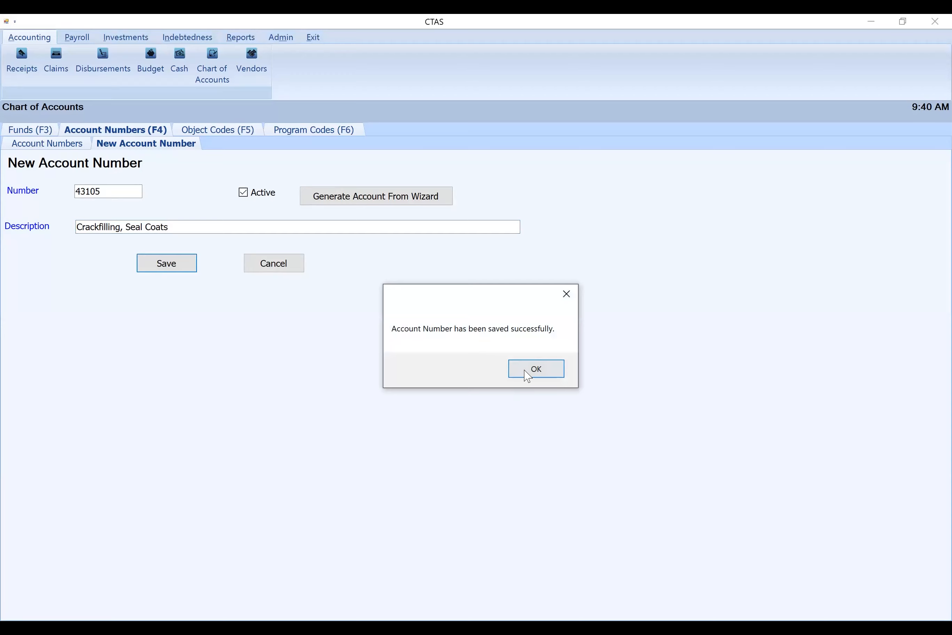
left_click(532, 369)
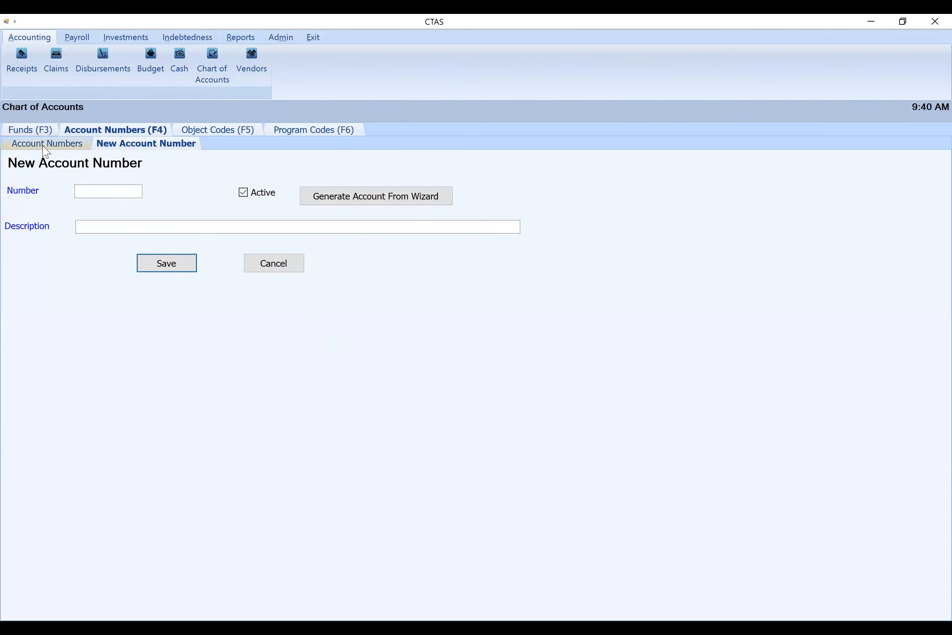
Return to the account number list and activate the Sanitation account 43270 Pest Control
left_click(274, 262)
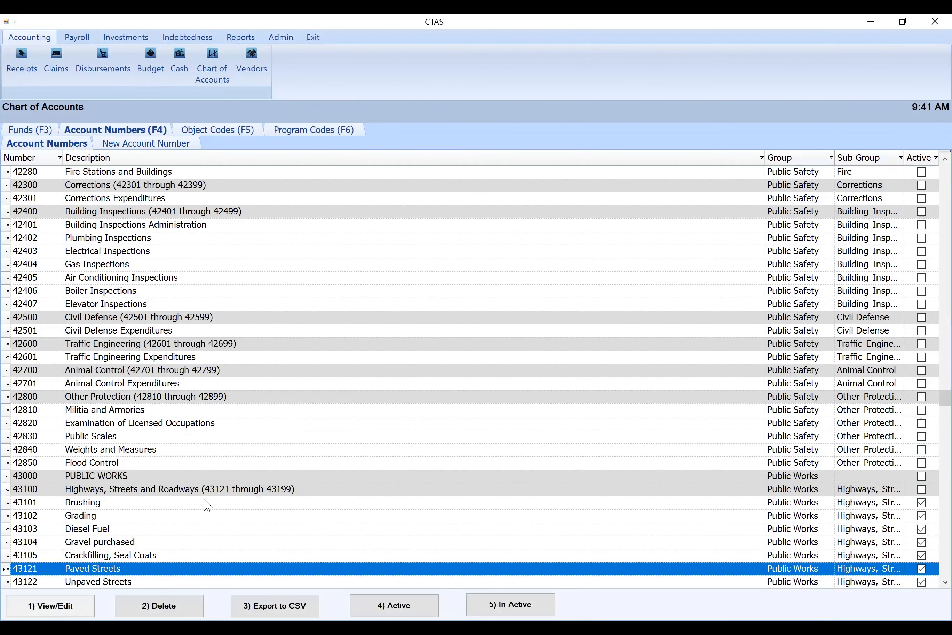
scroll(369, 426, "down", 4)
scroll(357, 432, "down", 4)
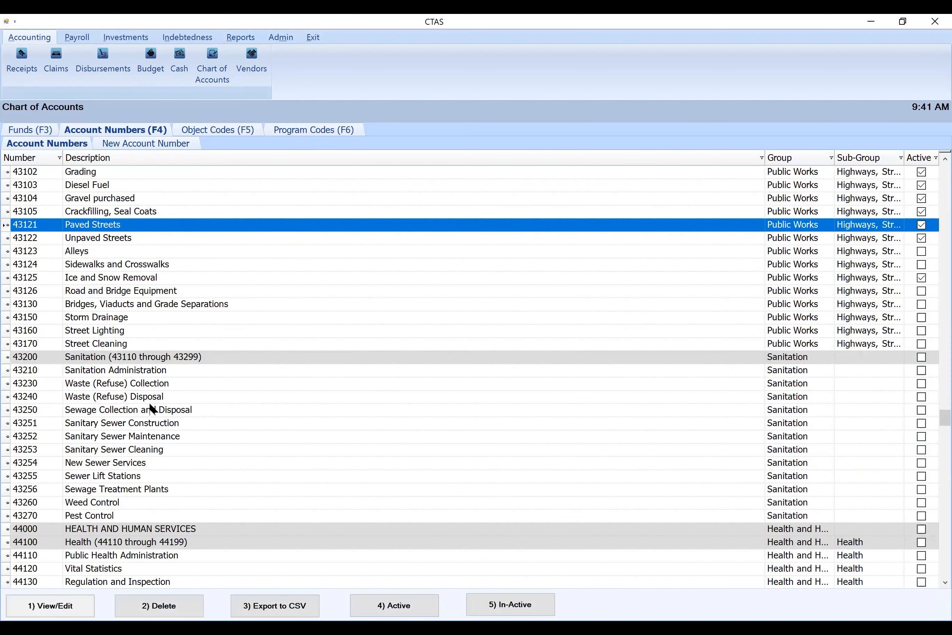
left_click(127, 517)
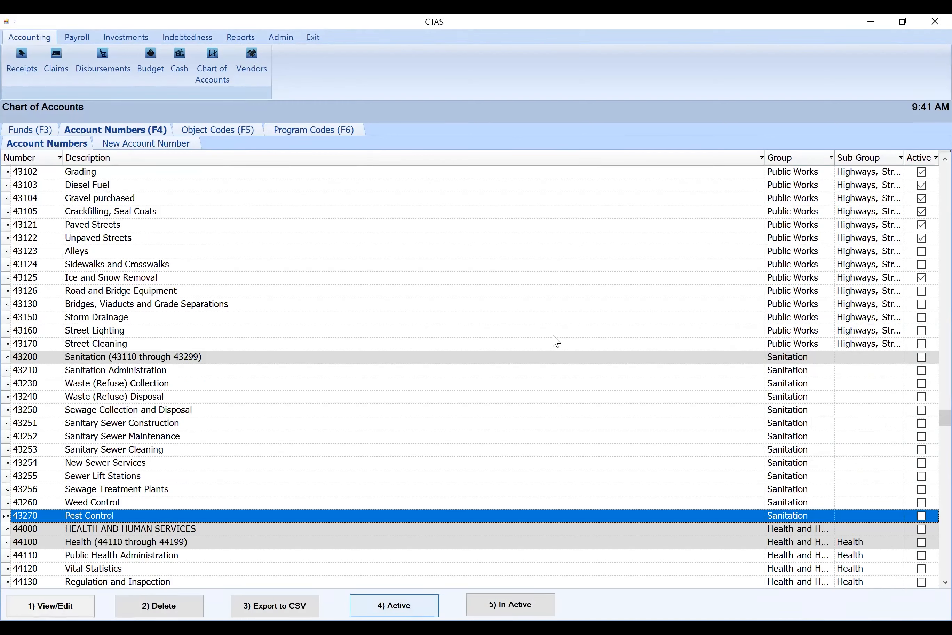
key("4")
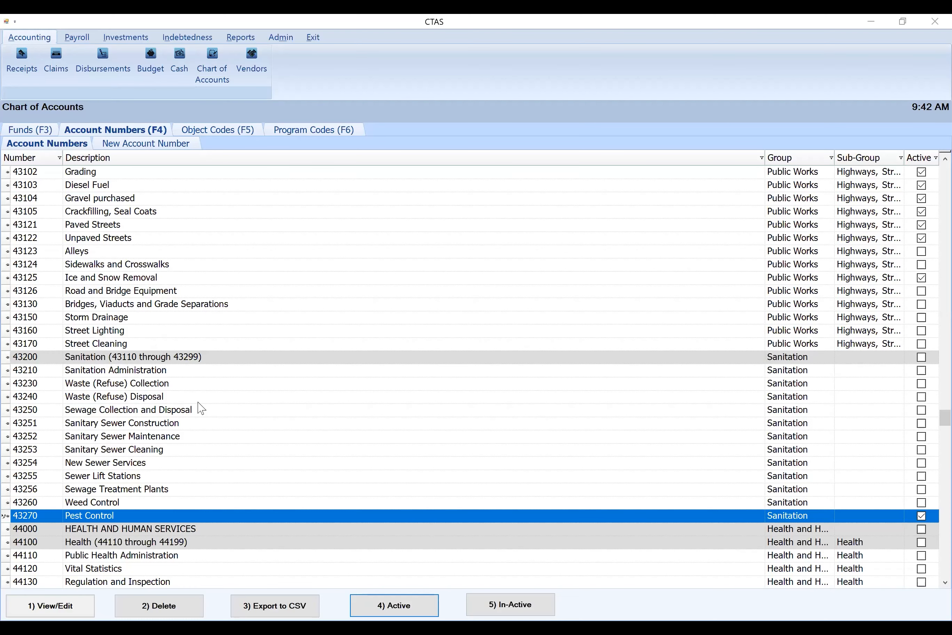
Activate the miscellaneous expenditure account 49010 Cemetery and look through the remaining accounts to the end of the list
scroll(257, 416, "down", 4)
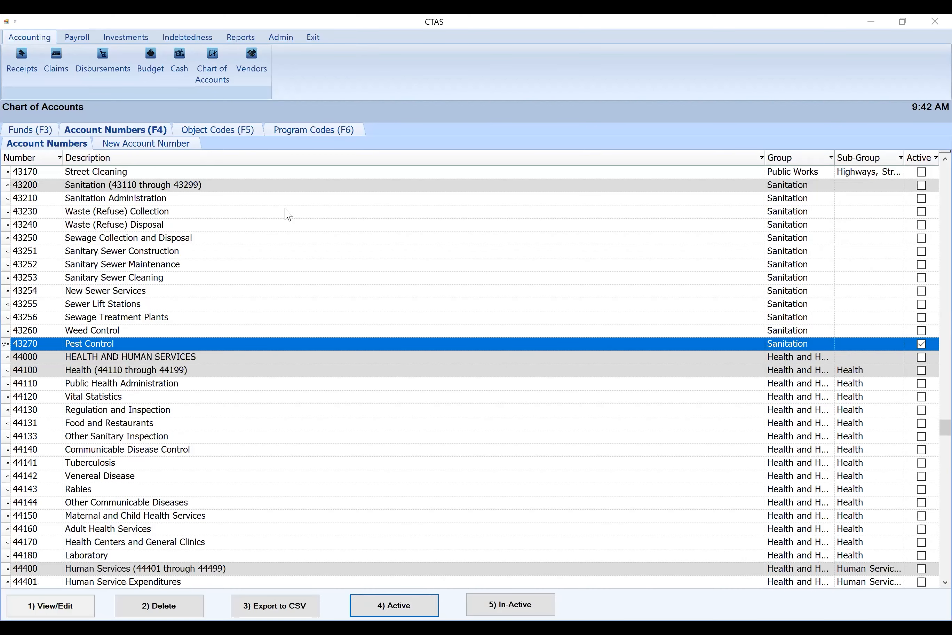
scroll(196, 456, "down", 8)
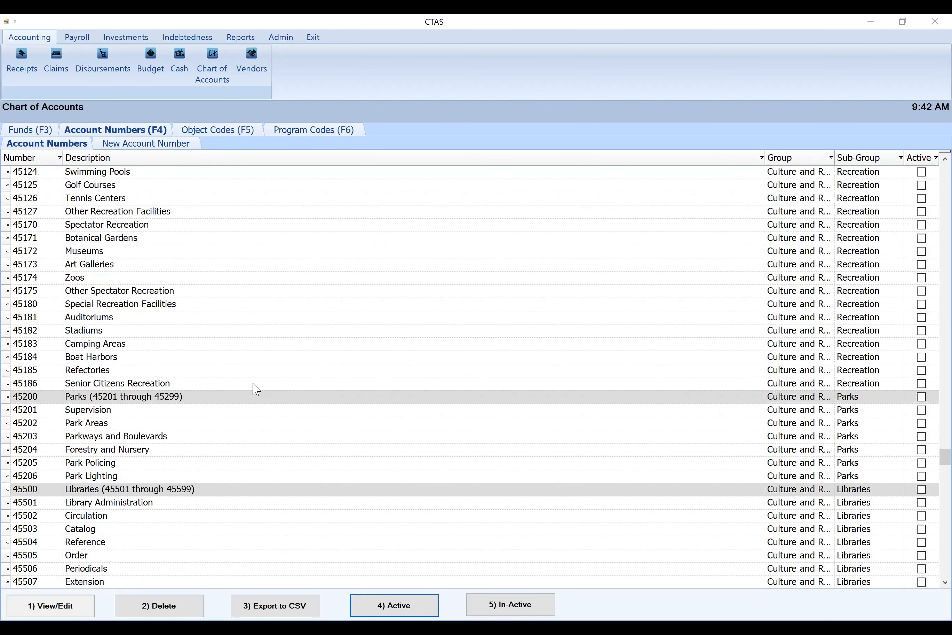
scroll(249, 383, "down", 4)
scroll(234, 374, "down", 4)
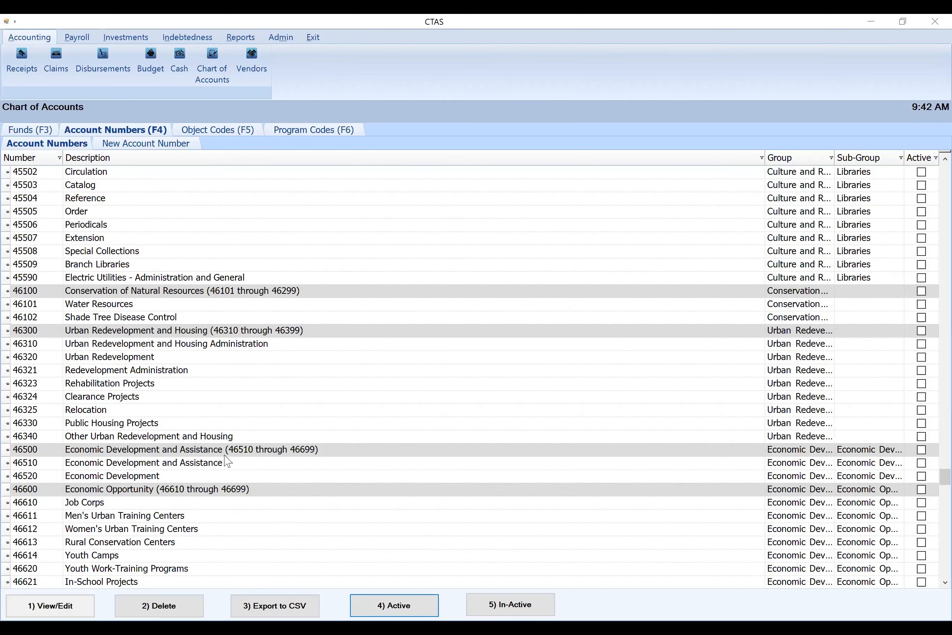
scroll(321, 480, "down", 4)
scroll(327, 481, "down", 4)
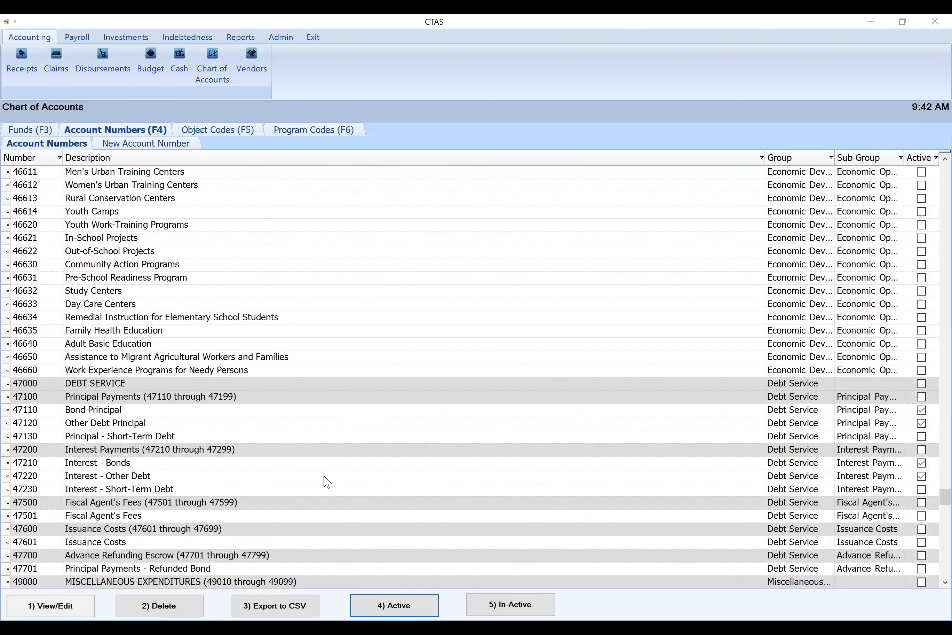
scroll(326, 463, "down", 4)
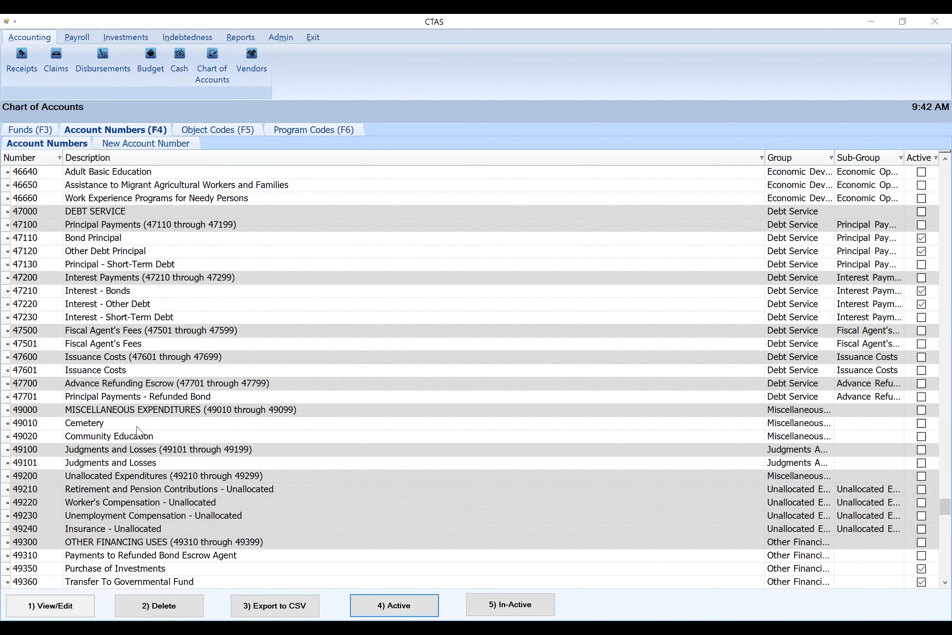
left_click(137, 427)
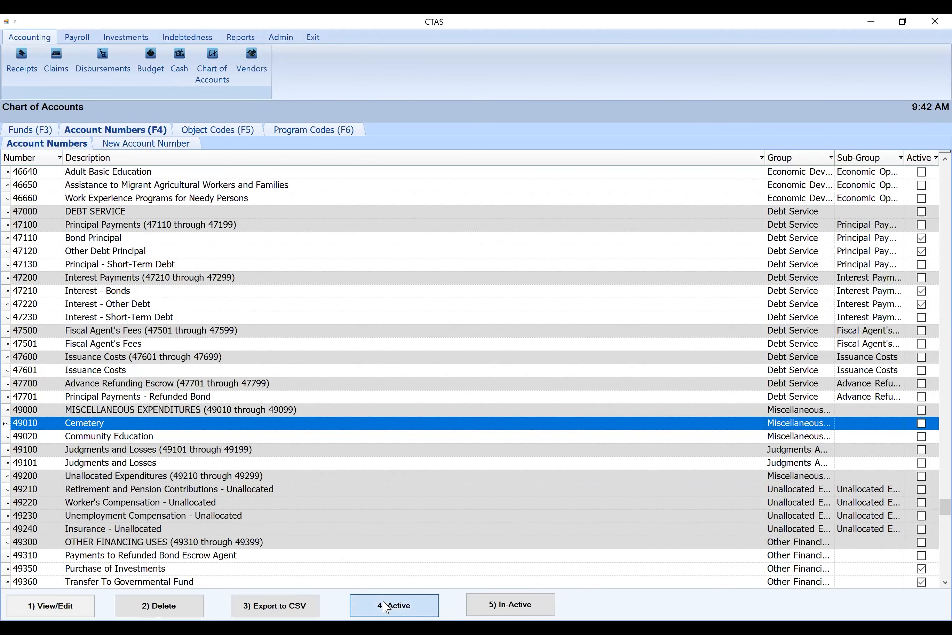
left_click(386, 606)
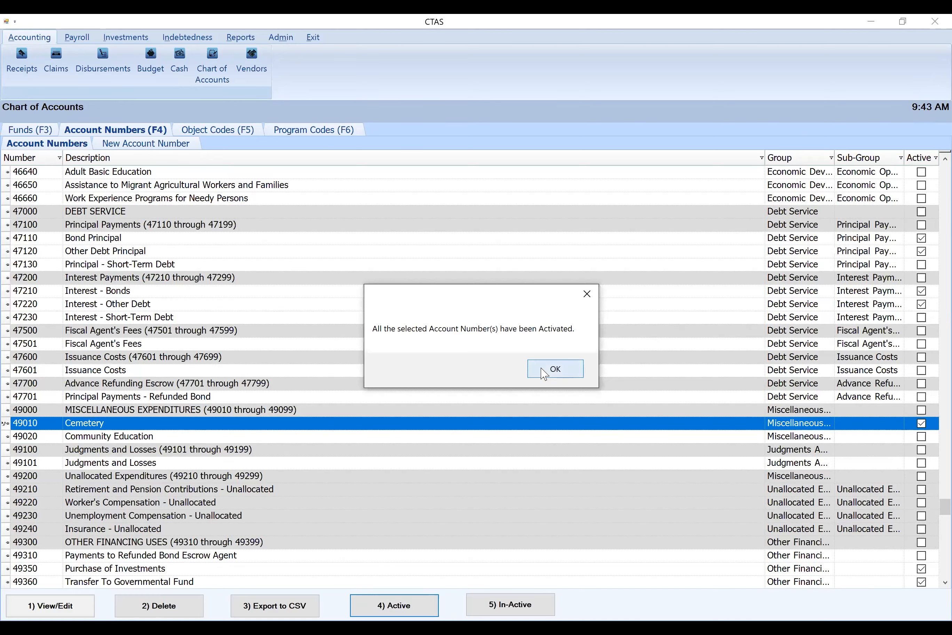
left_click(544, 374)
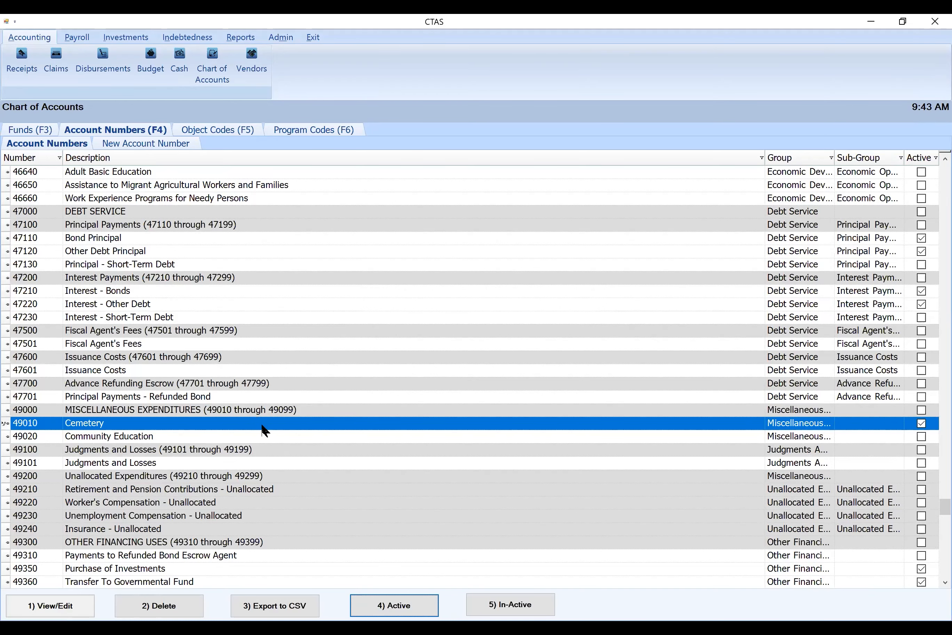
scroll(281, 457, "down", 4)
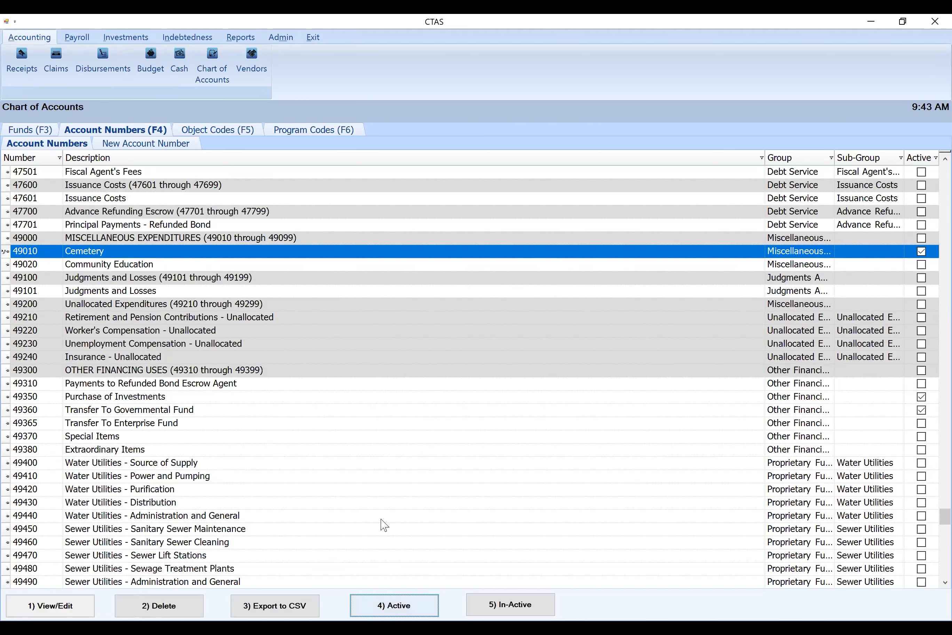
scroll(381, 521, "down", 20)
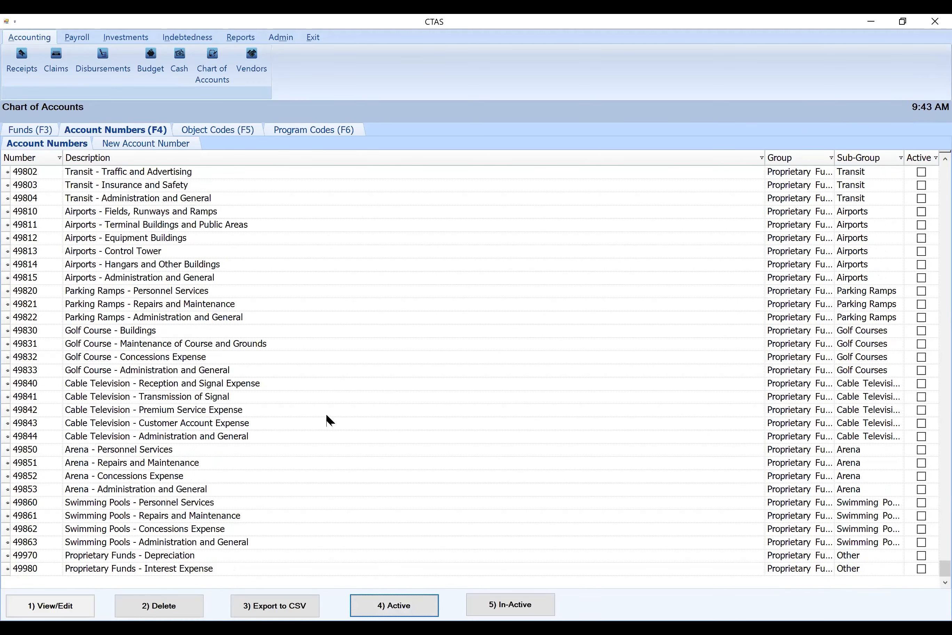
scroll(234, 191, "up", 20)
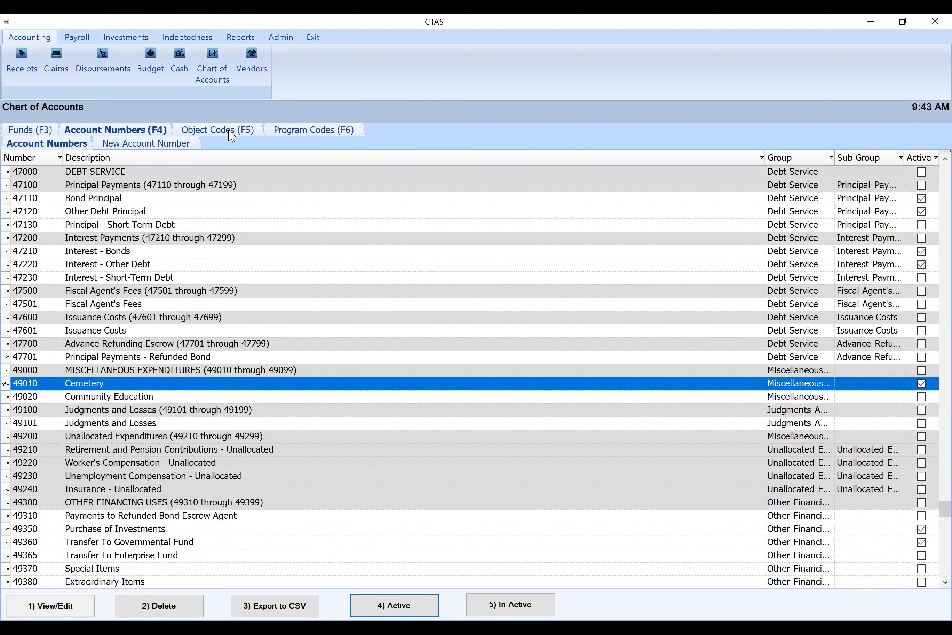
In the object codes, select 103 Part-time Employees, 121 PERA Contributions, 122 FICA Contributions and 135 Medicare together
left_click(232, 132)
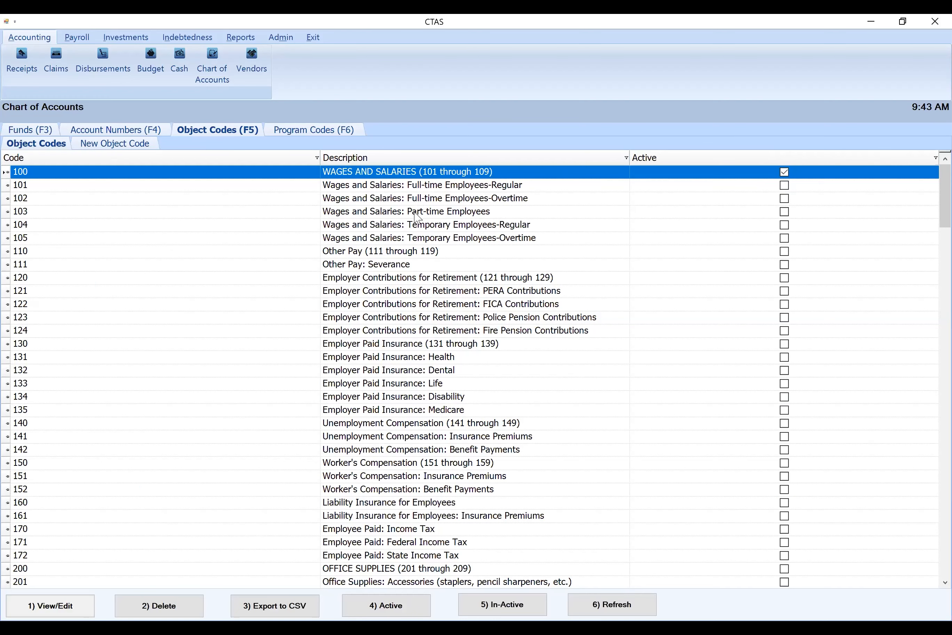
left_click(417, 217)
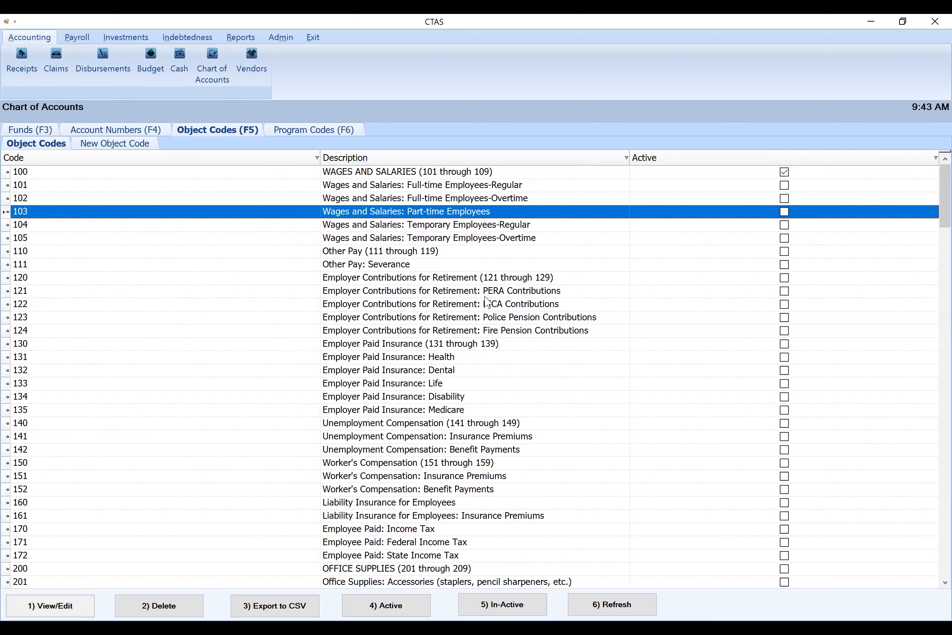
left_click(484, 290, "ctrl")
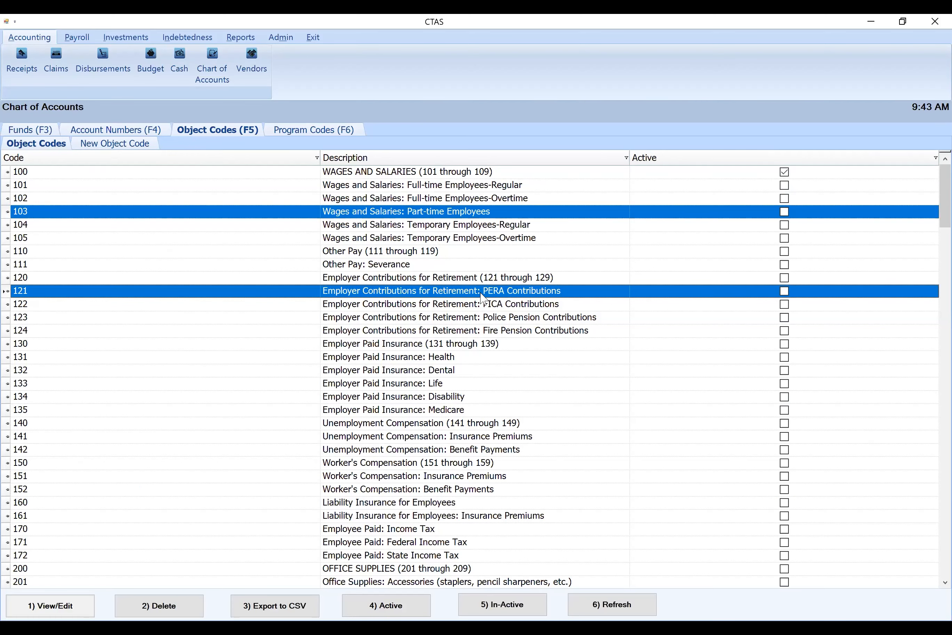
left_click(481, 305, "ctrl")
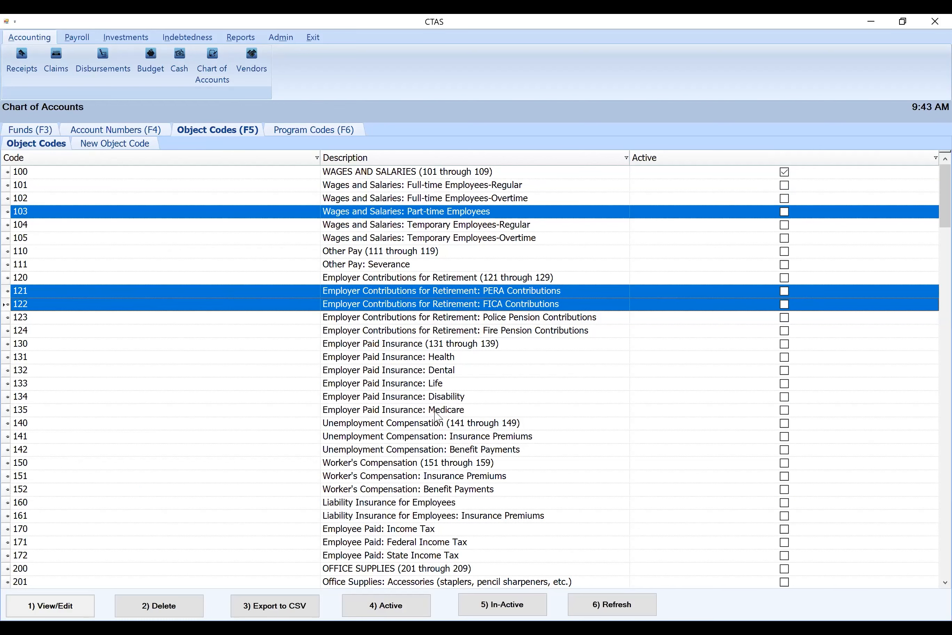
left_click(434, 410, "ctrl")
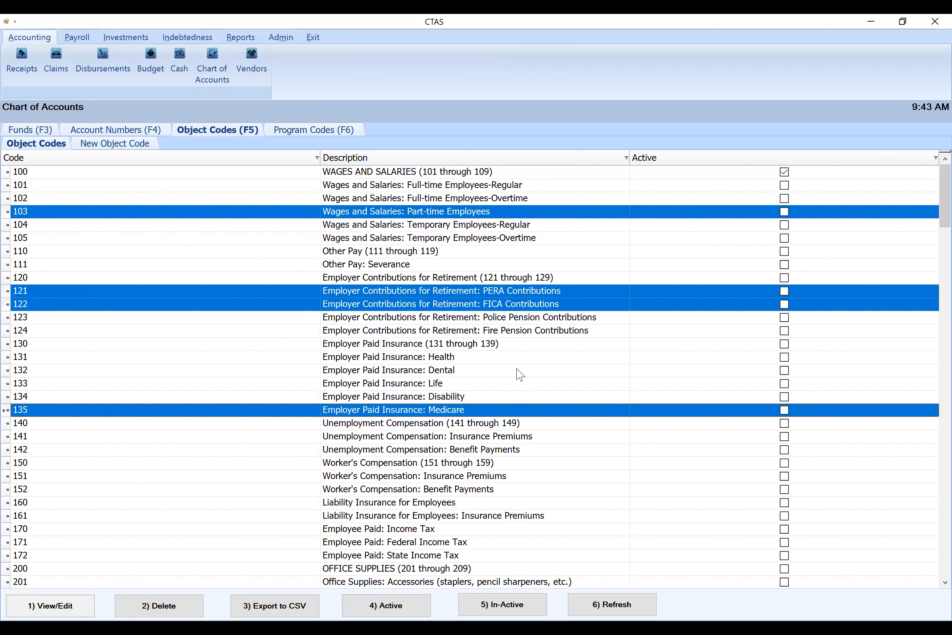
Add object codes 170, 171 and 172 for employee-paid taxes and Office Supplies codes 201 through 204 to the selection
scroll(520, 375, "down", 4)
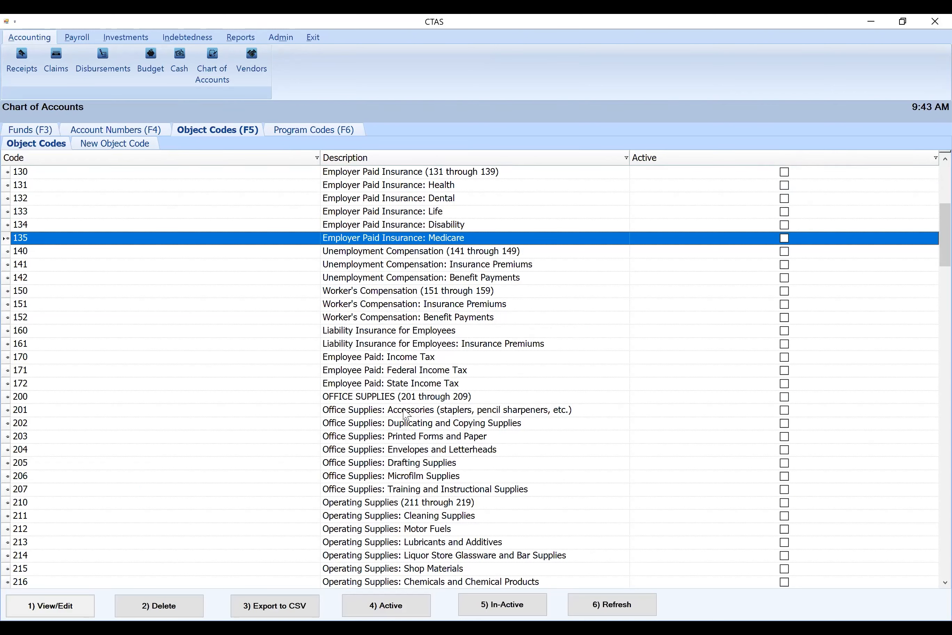
left_click(407, 414, "ctrl")
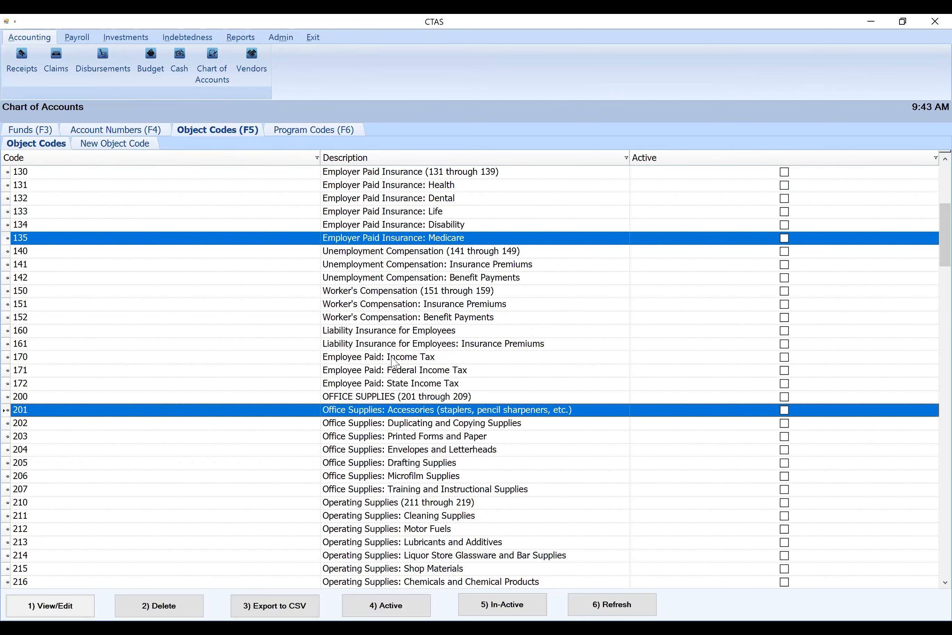
left_click(392, 357, "ctrl")
left_click(393, 372, "ctrl")
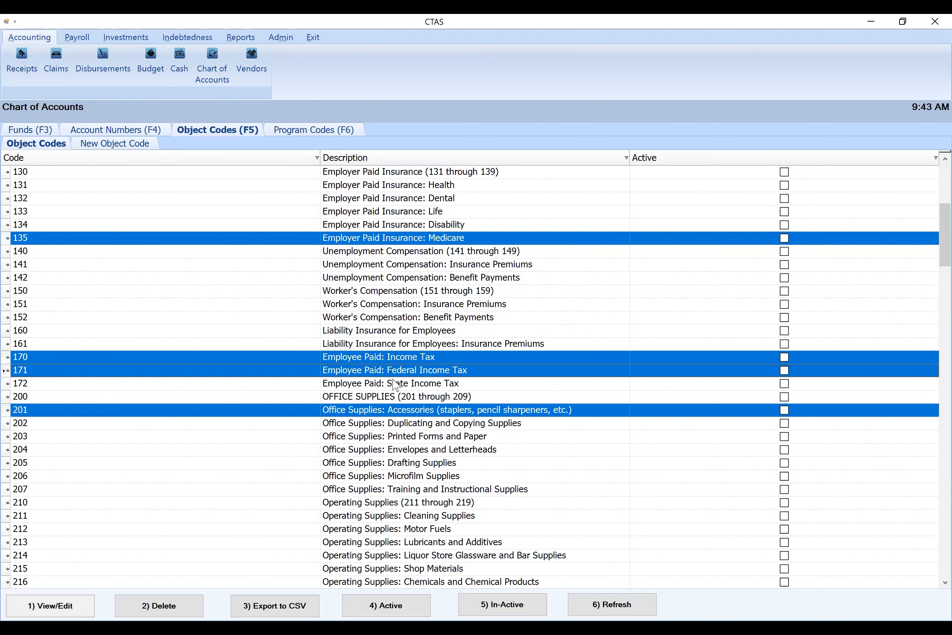
left_click(395, 384, "ctrl")
left_click(403, 359, "ctrl")
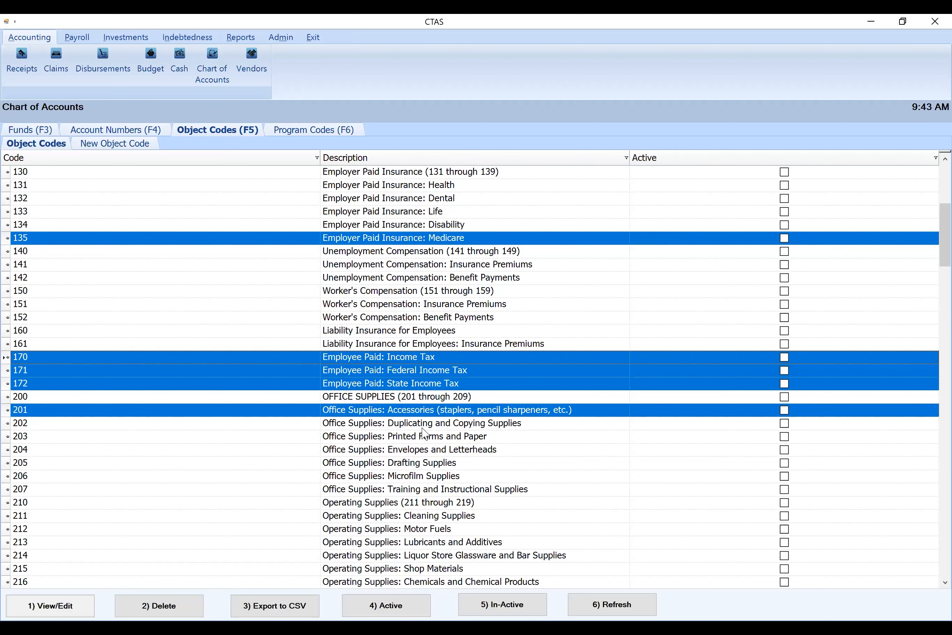
left_click(424, 425, "ctrl")
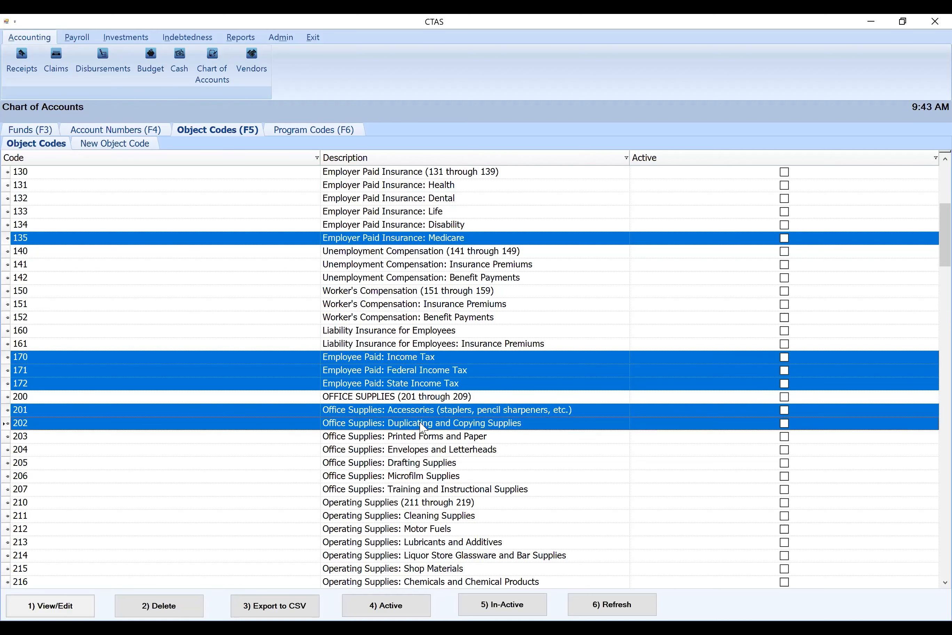
left_click(423, 439, "ctrl")
left_click(423, 451, "ctrl")
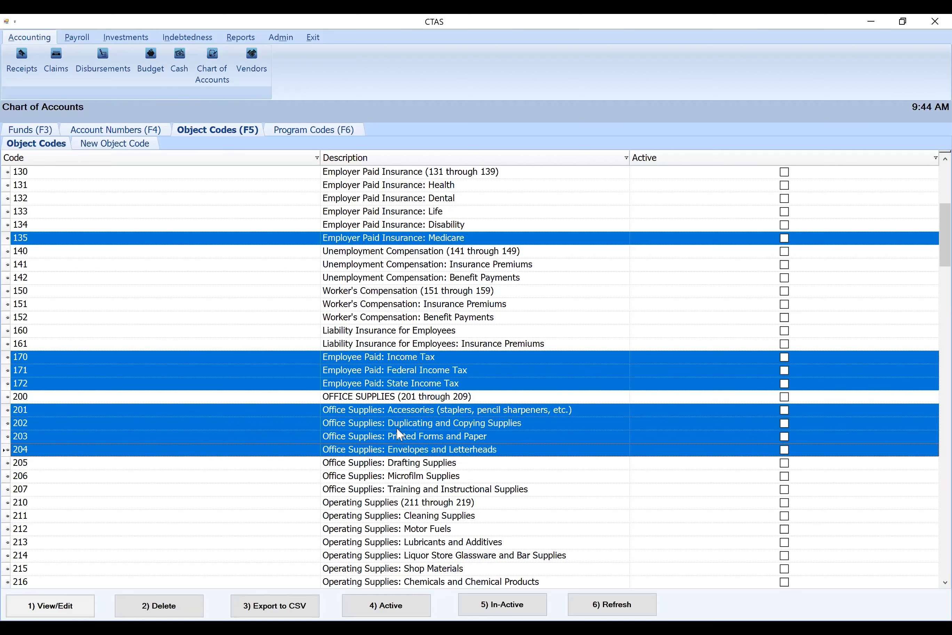
Add operating supplies codes 211 Cleaning Supplies and 212 Motor Fuels to the selection and activate all selected object codes
scroll(466, 334, "down", 4)
left_click(435, 345, "ctrl")
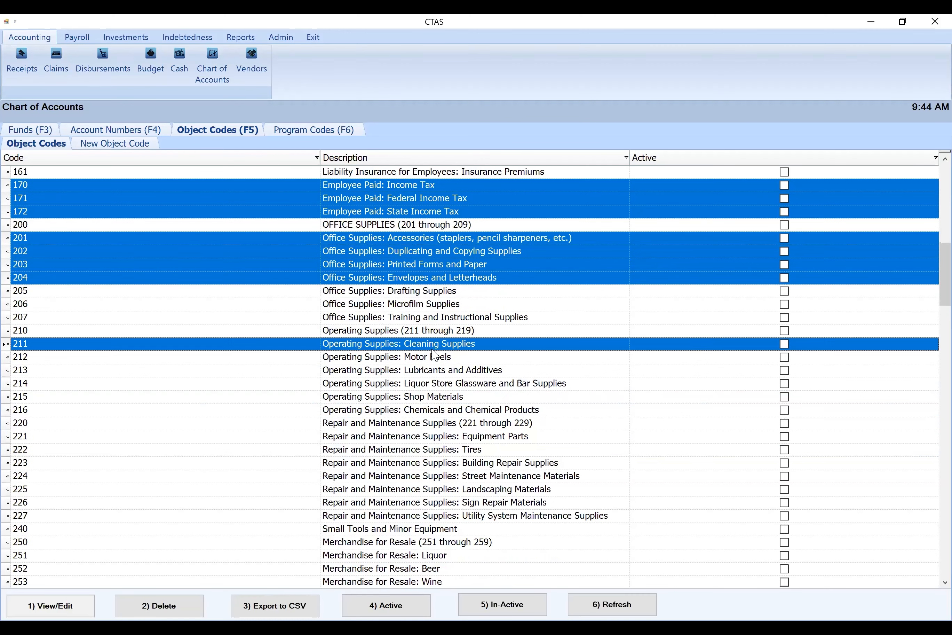
left_click(426, 359, "ctrl")
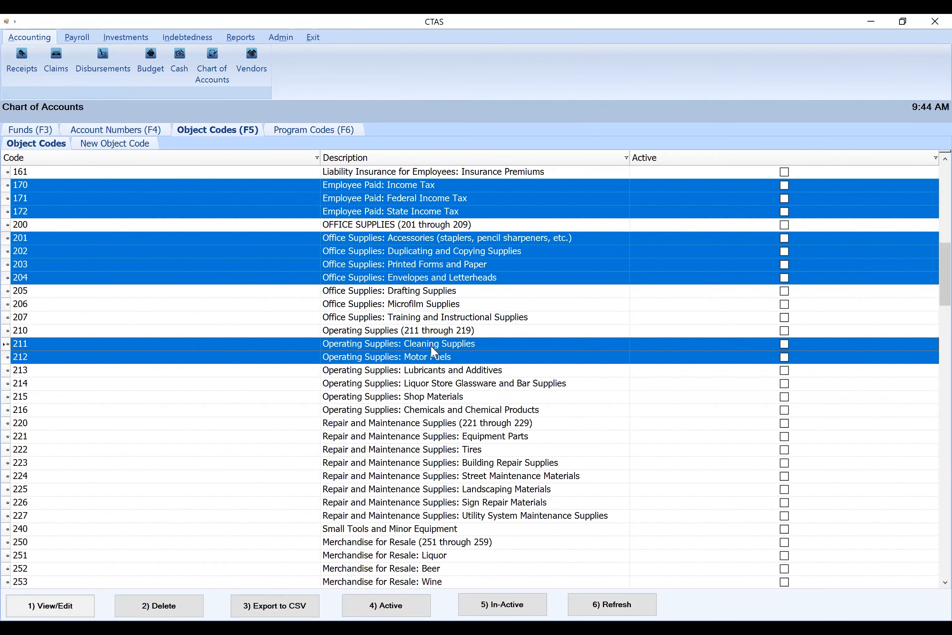
left_click(409, 610)
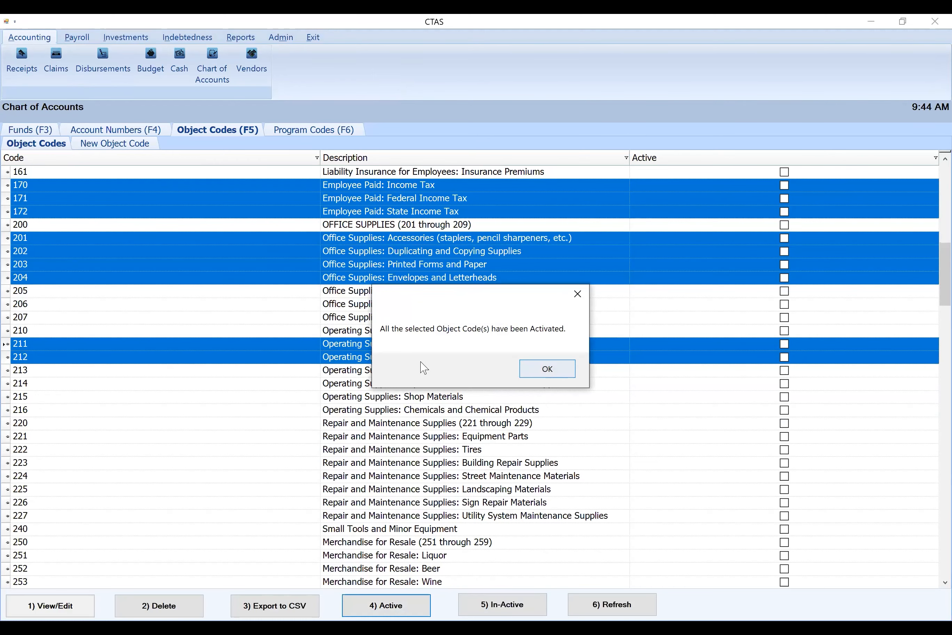
key("Return")
Change the description of object code 212 to Diesel Fuel, save it and return to the object code list
left_click(420, 362)
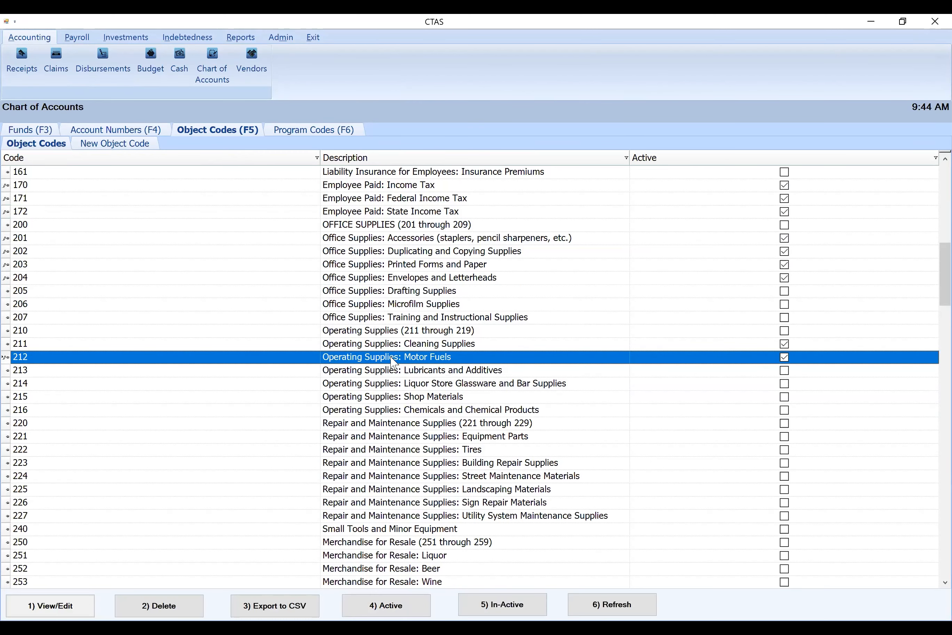
double_click(393, 362)
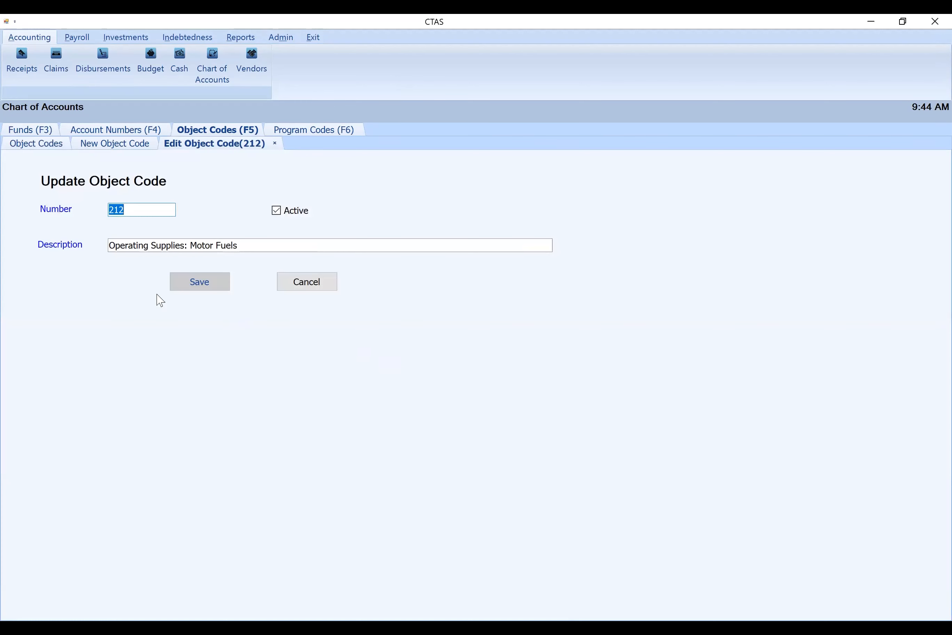
left_click_drag(240, 246, 111, 245)
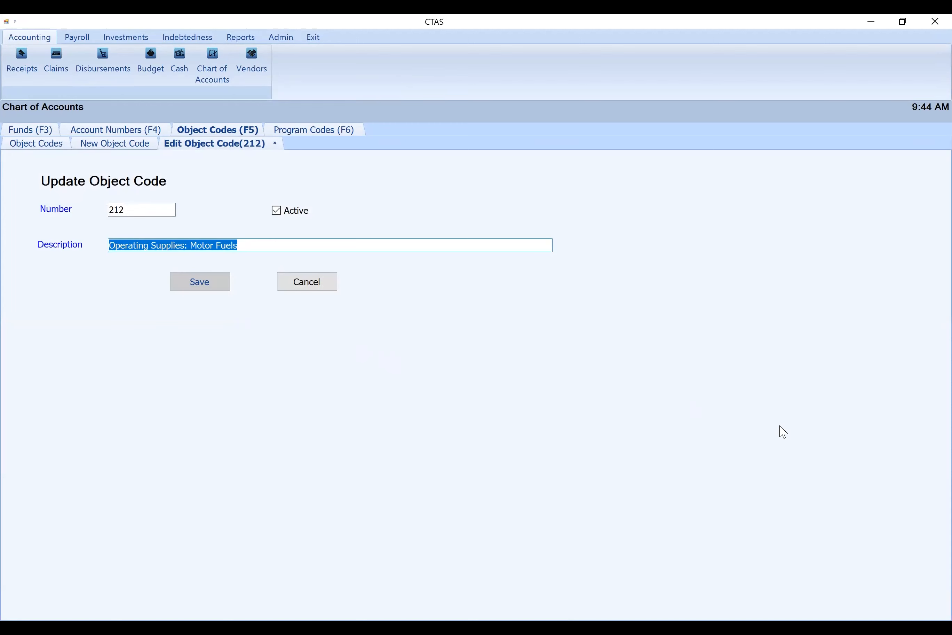
type("Dies")
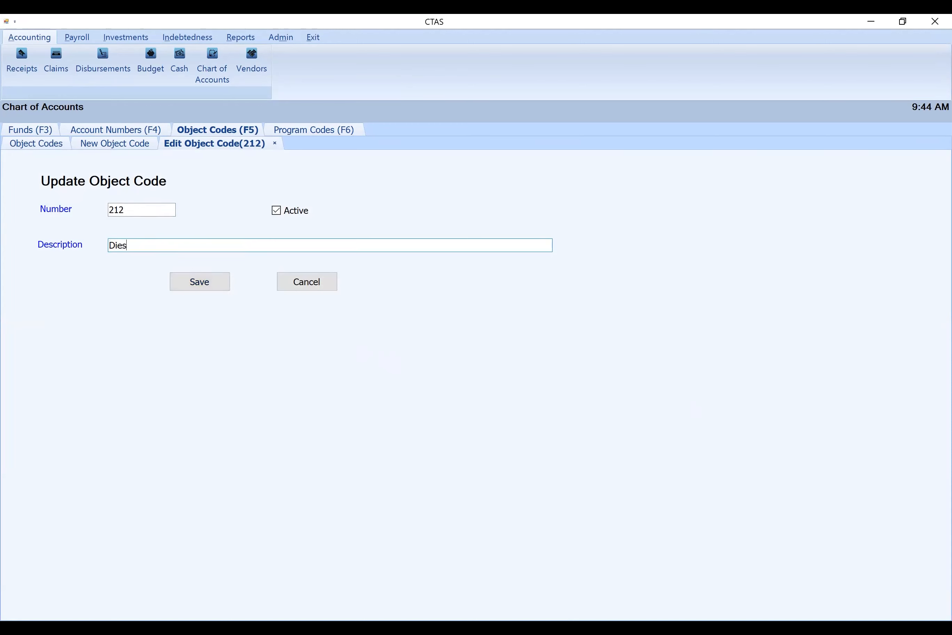
type("el Fuel")
left_click(212, 283)
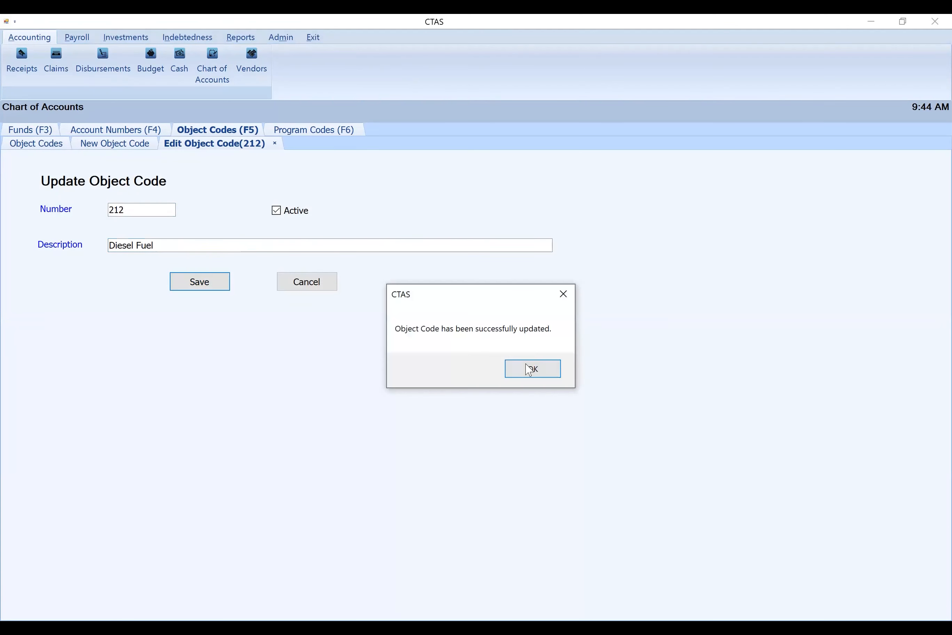
left_click(532, 369)
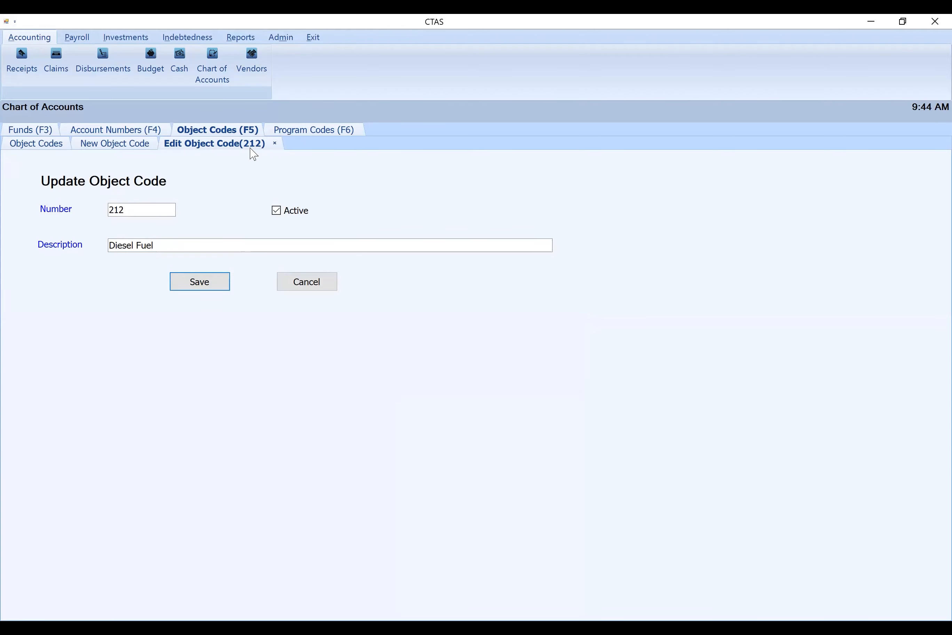
left_click(274, 144)
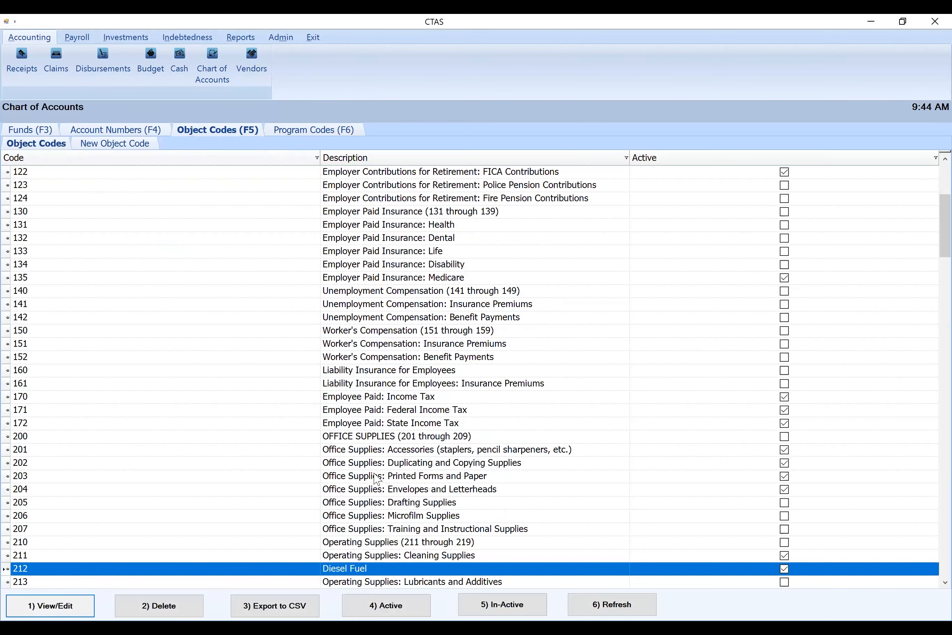
Activate object codes 221 Equipment Parts, 224 Street Maintenance Materials and 303 Engineering Fees together
scroll(368, 469, "down", 4)
scroll(369, 469, "down", 9)
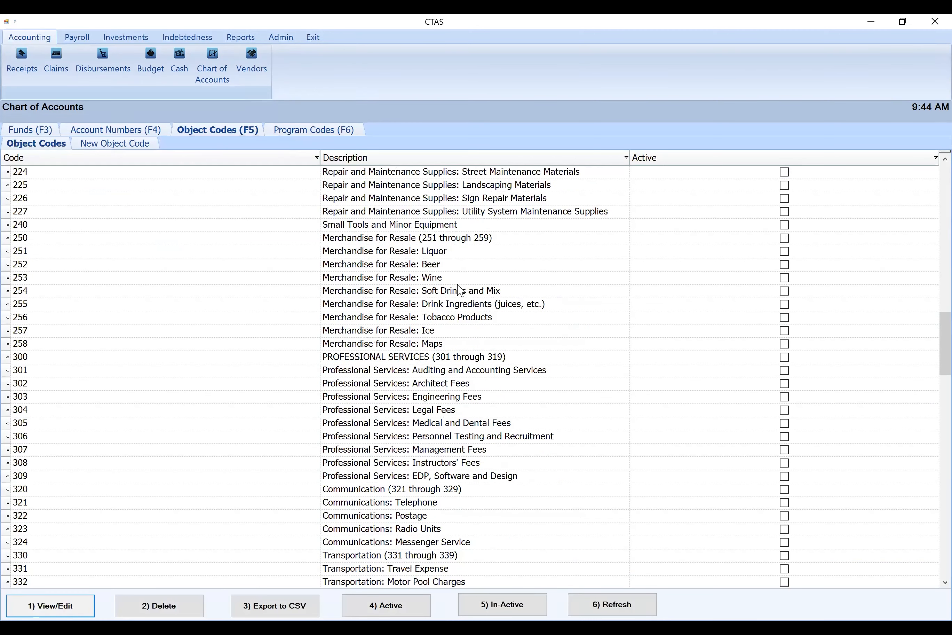
scroll(485, 270, "up", 4)
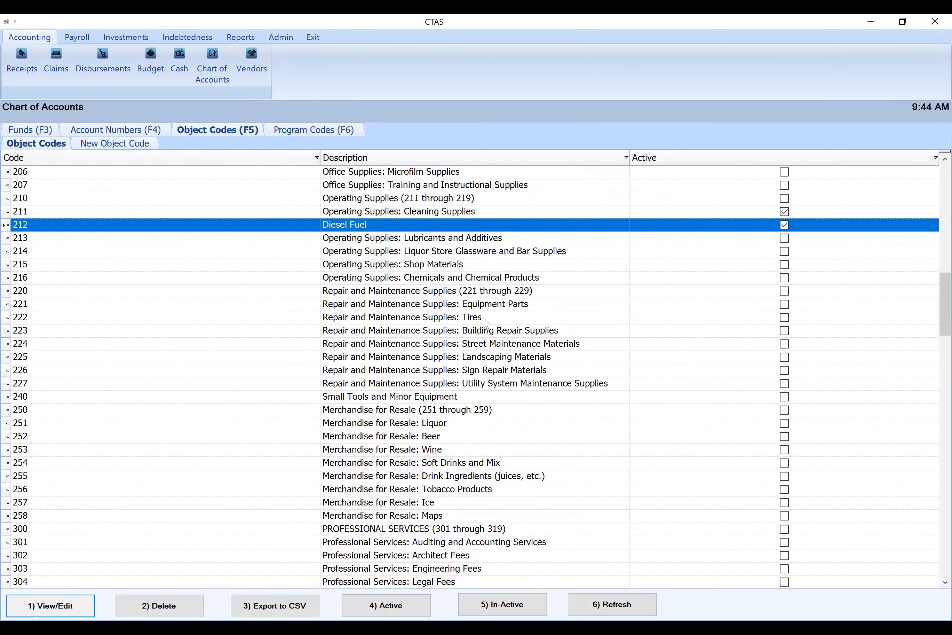
left_click(485, 305, "ctrl")
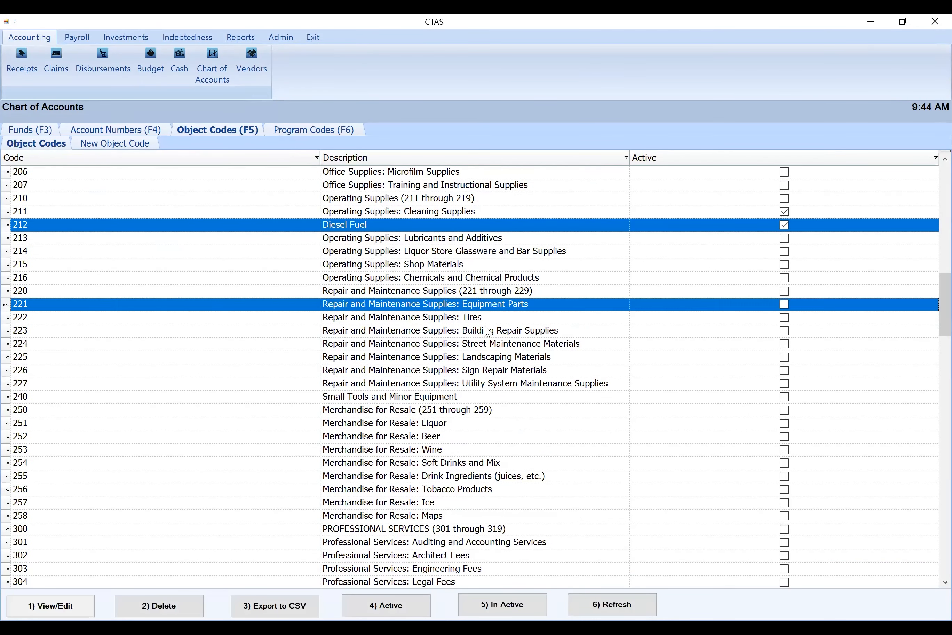
left_click(484, 345, "ctrl")
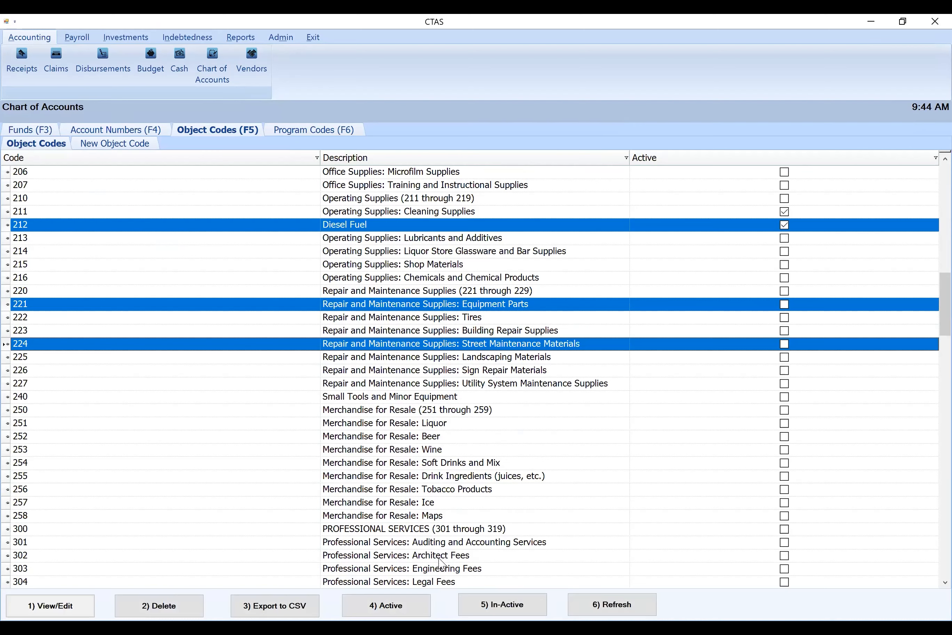
left_click(445, 570, "ctrl")
left_click(405, 605)
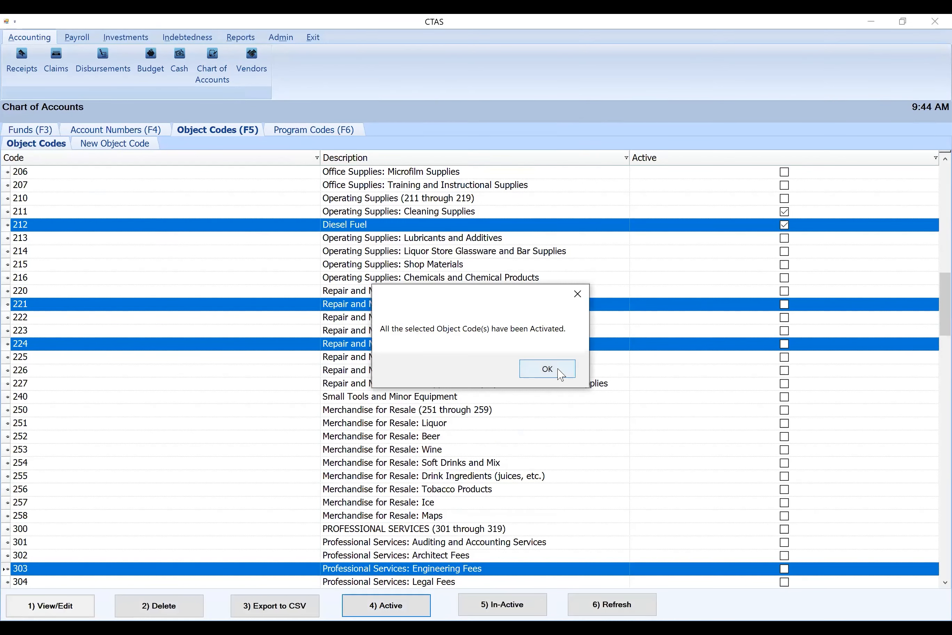
left_click(561, 374)
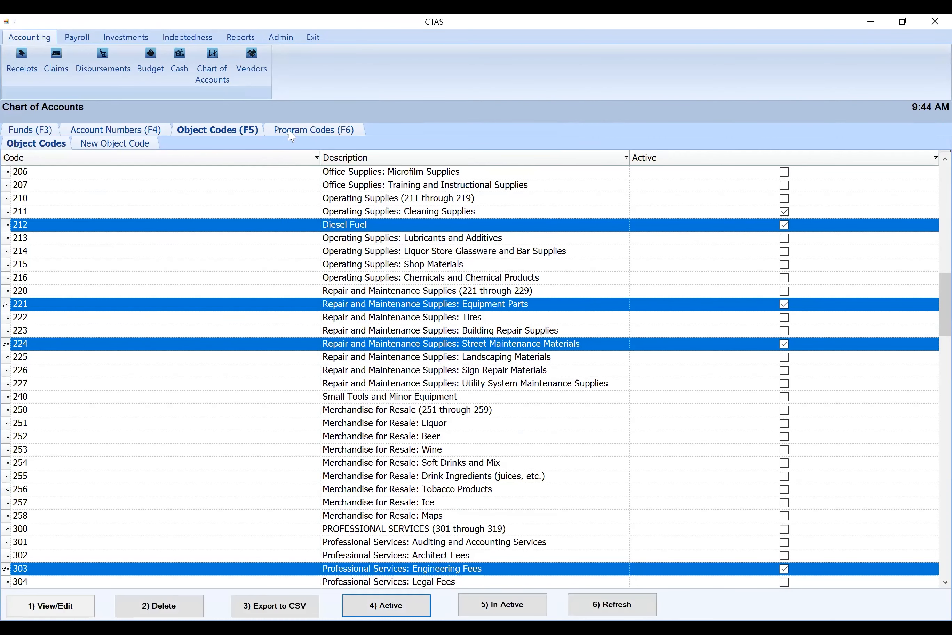
View the program codes and the claims list
left_click(291, 132)
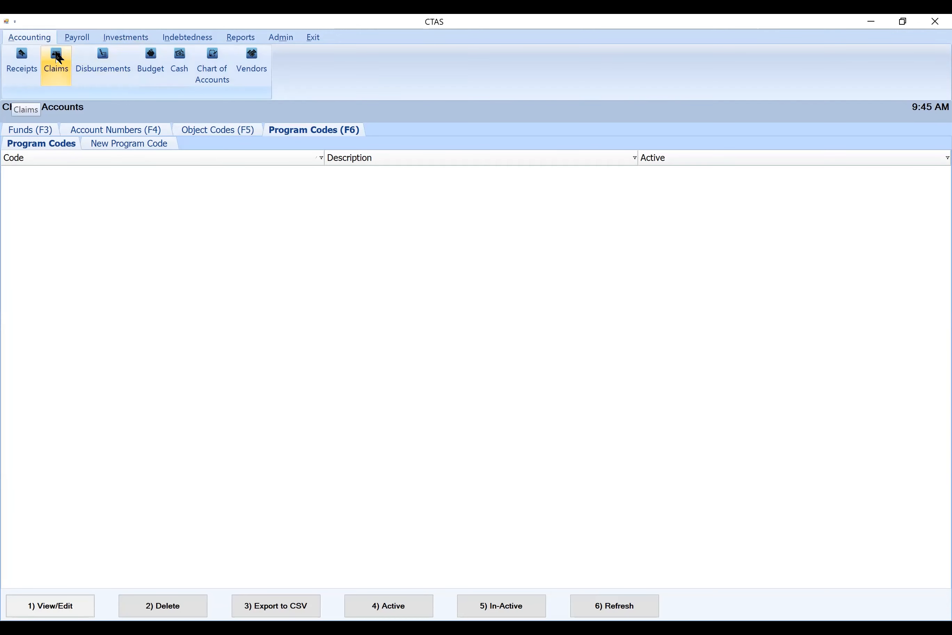
left_click(58, 60)
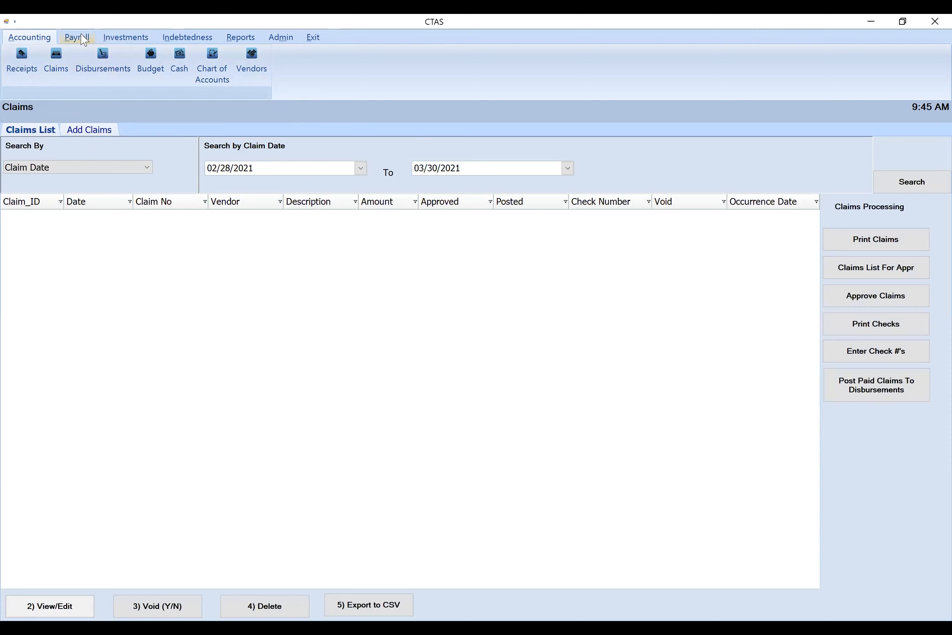
Start a new payroll employee record and enter the employee's first and last name
left_click(77, 37)
left_click(34, 72)
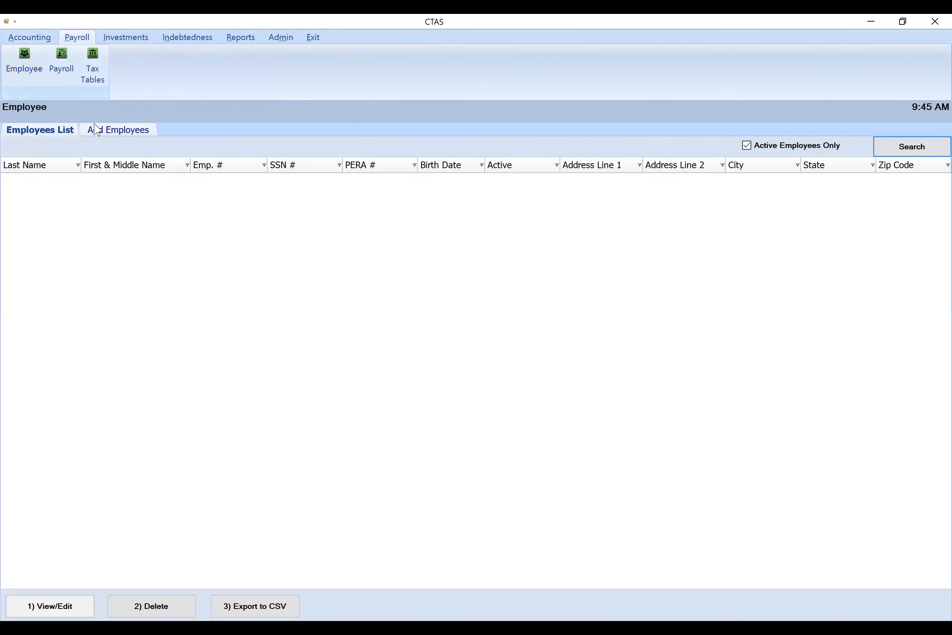
left_click(128, 130)
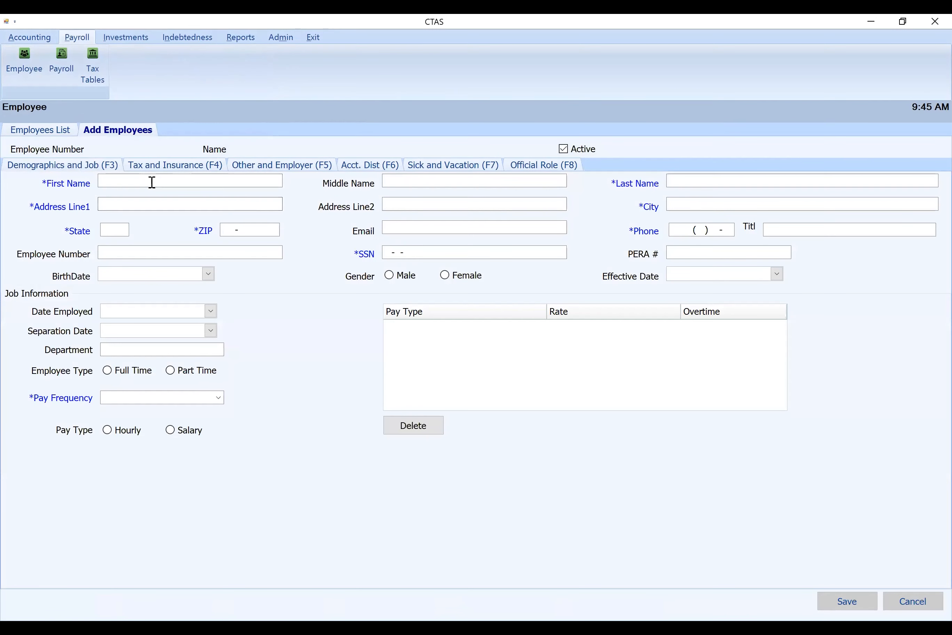
left_click(152, 181)
type("Super")
key("BackSpace")
key("BackSpace")
key("BackSpace")
key("BackSpace")
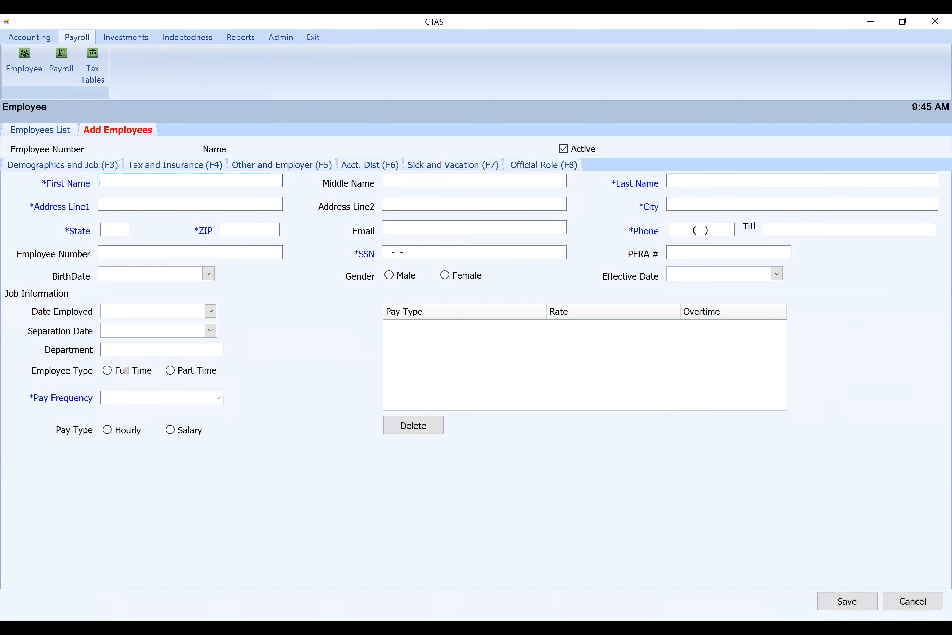
type("Dave")
key("Tab")
type("Dave Dav")
type("idson")
Fill in the employee's address line, city, state and ZIP code
key("Tab")
type("address")
key("Tab")
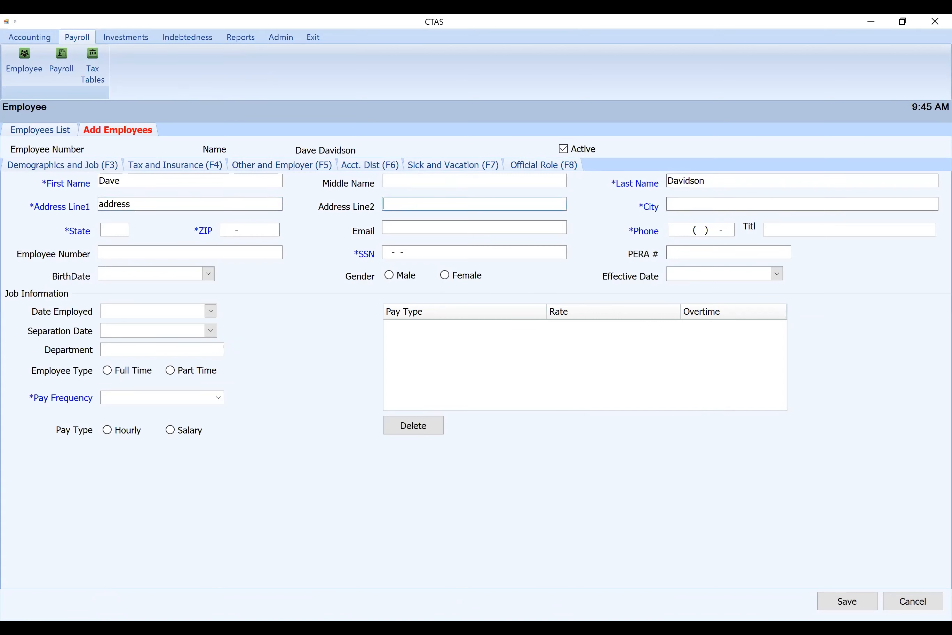
type("Example")
key("Tab")
type("54")
key("Tab")
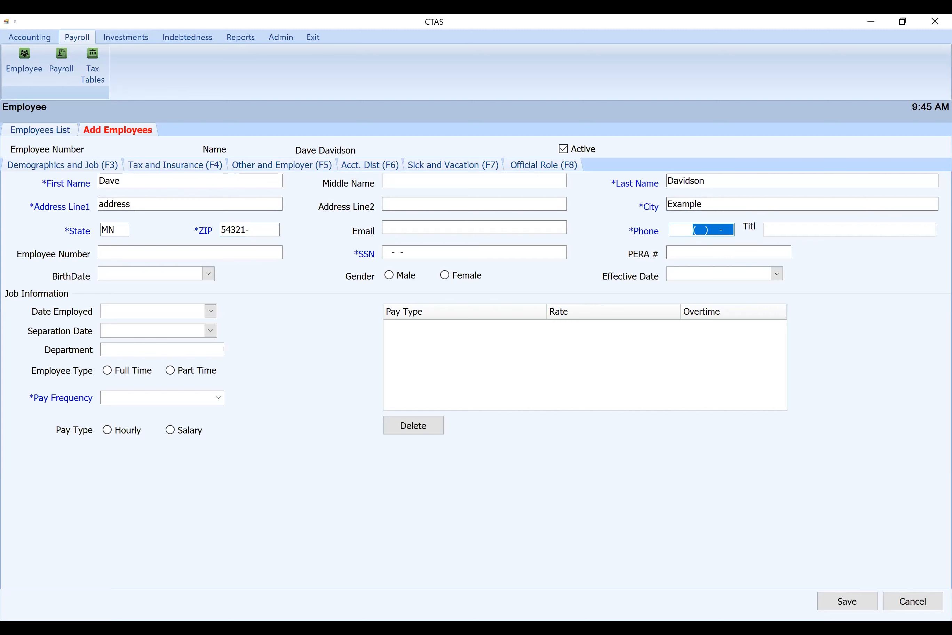
Enter the employee's phone number and Social Security number
type("320) 987-6543")
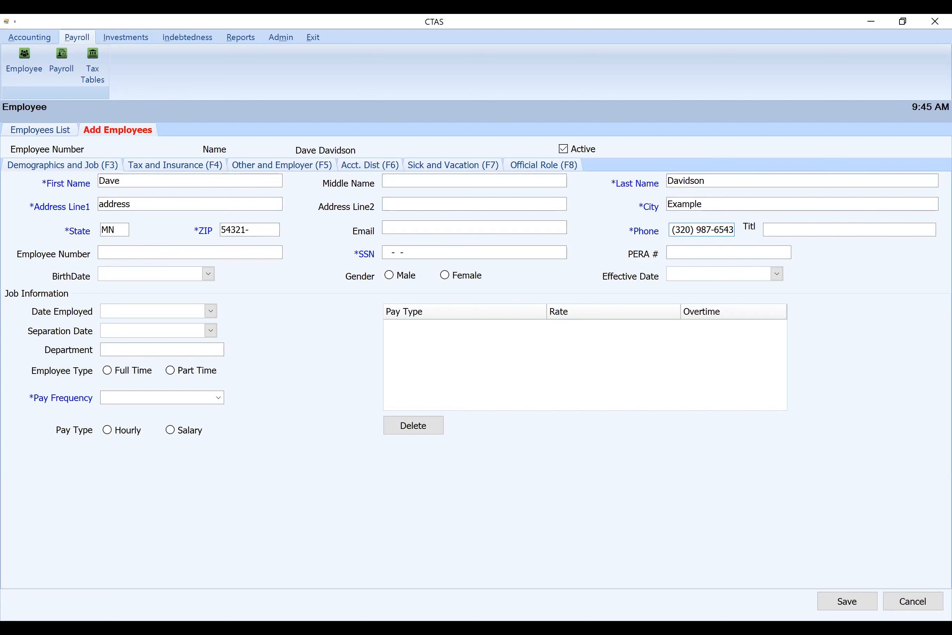
key("Tab")
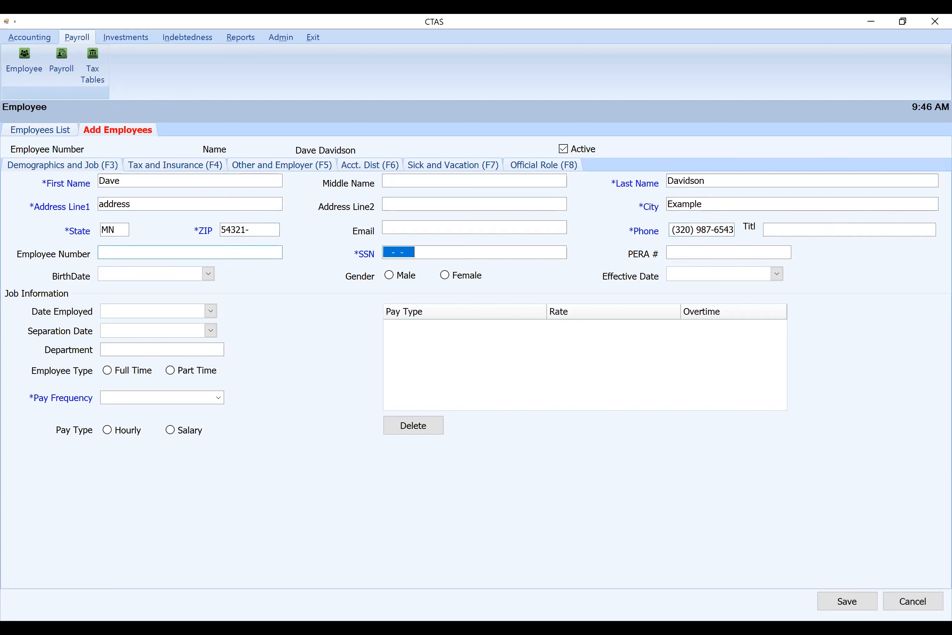
type("666666666")
key("Tab")
key("Tab")
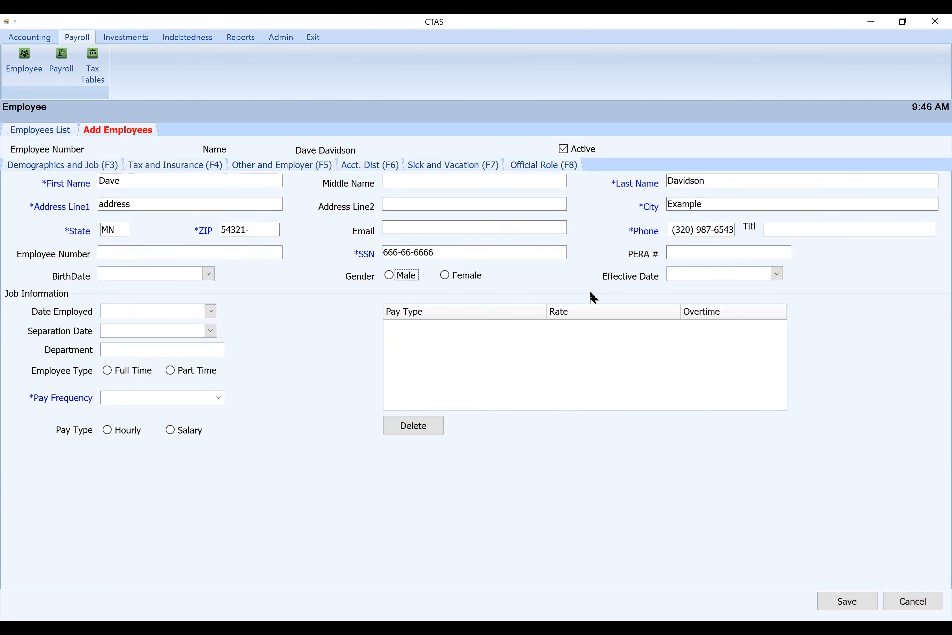
Set the employment date to 03/01/2021 and the employee type to Part Time
left_click(211, 312)
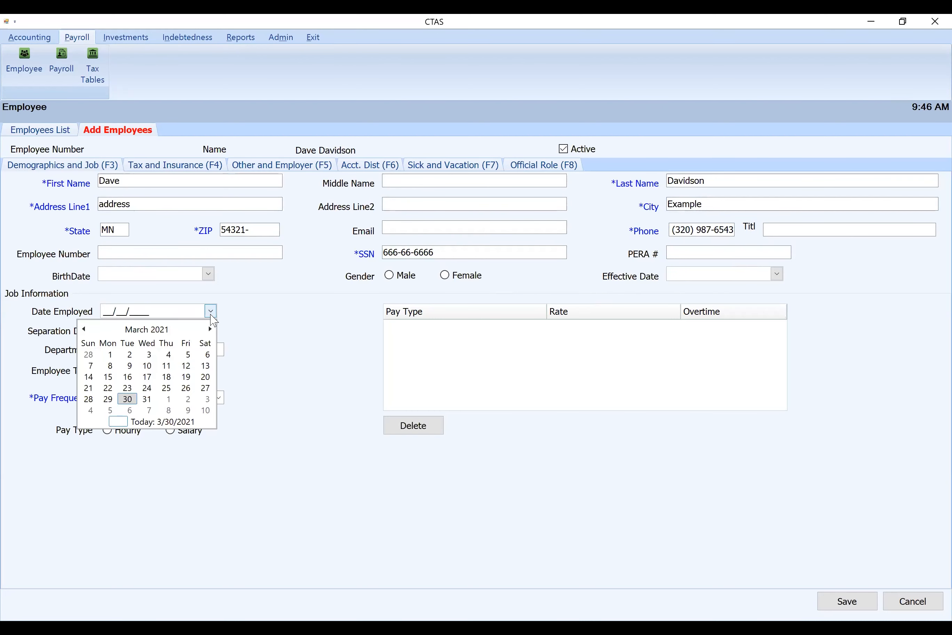
left_click(110, 355)
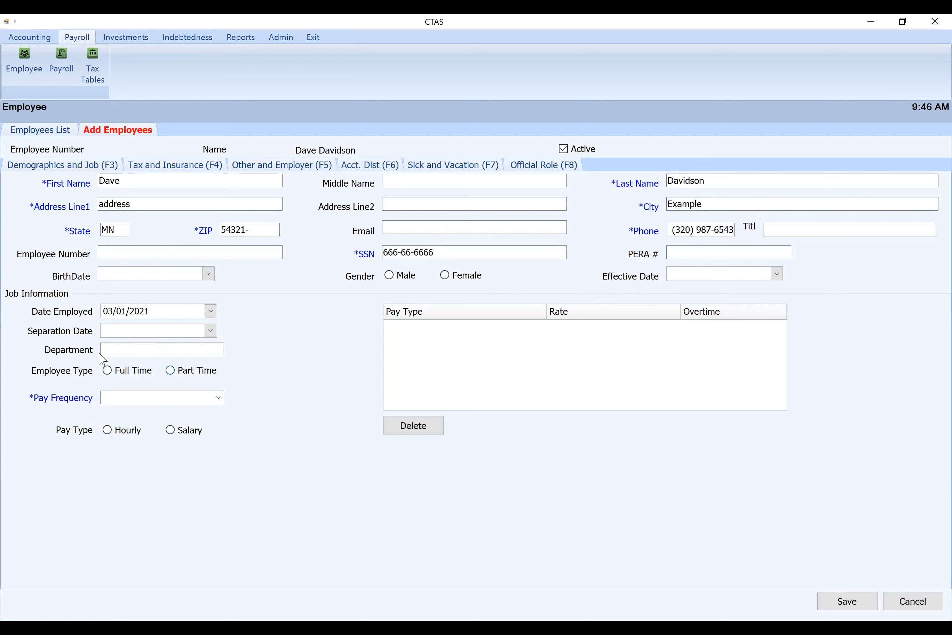
left_click(182, 372)
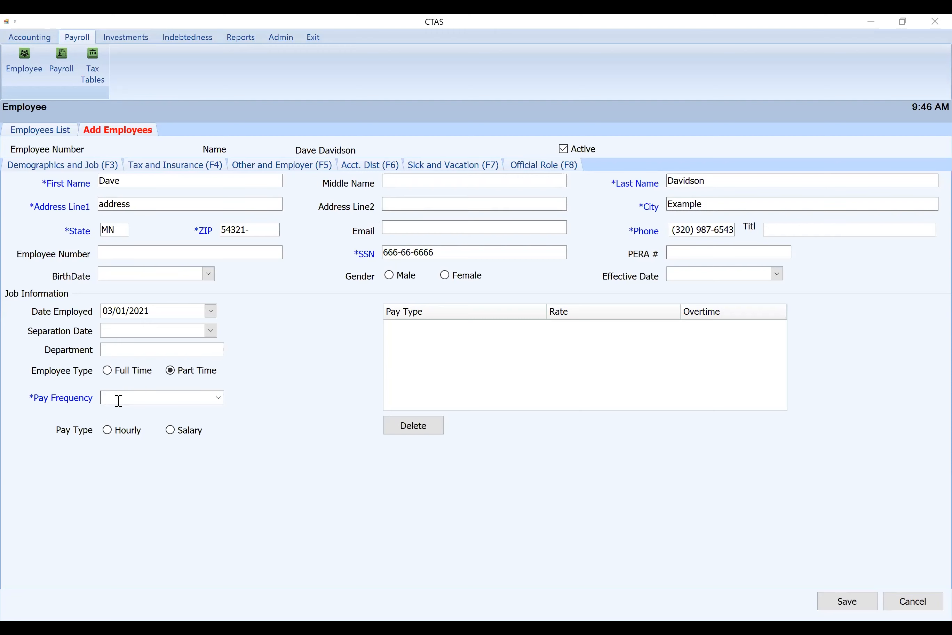
Set the employee's pay frequency to Monthly and the pay type to Hourly
left_click(219, 398)
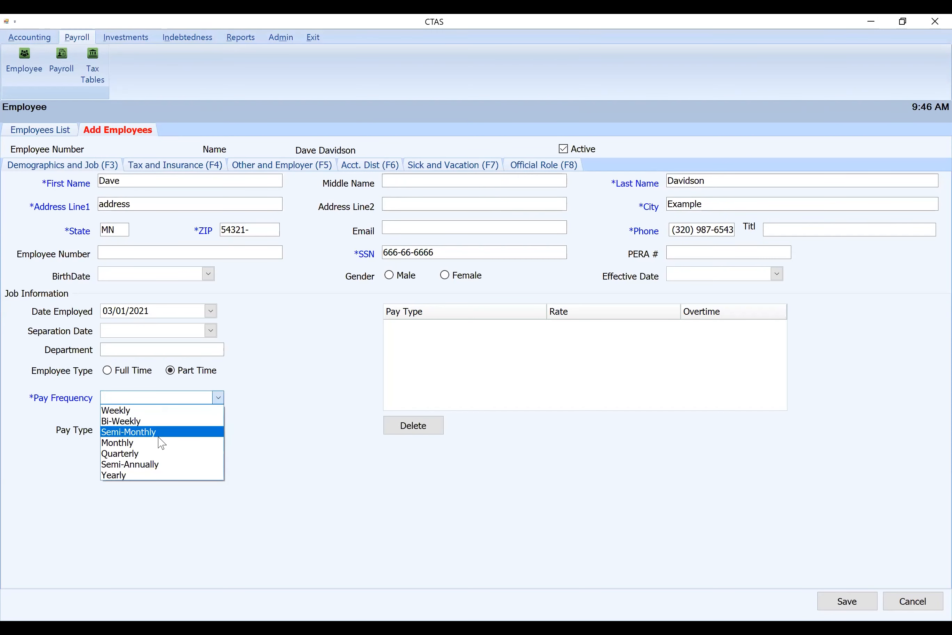
left_click(161, 443)
left_click(219, 397)
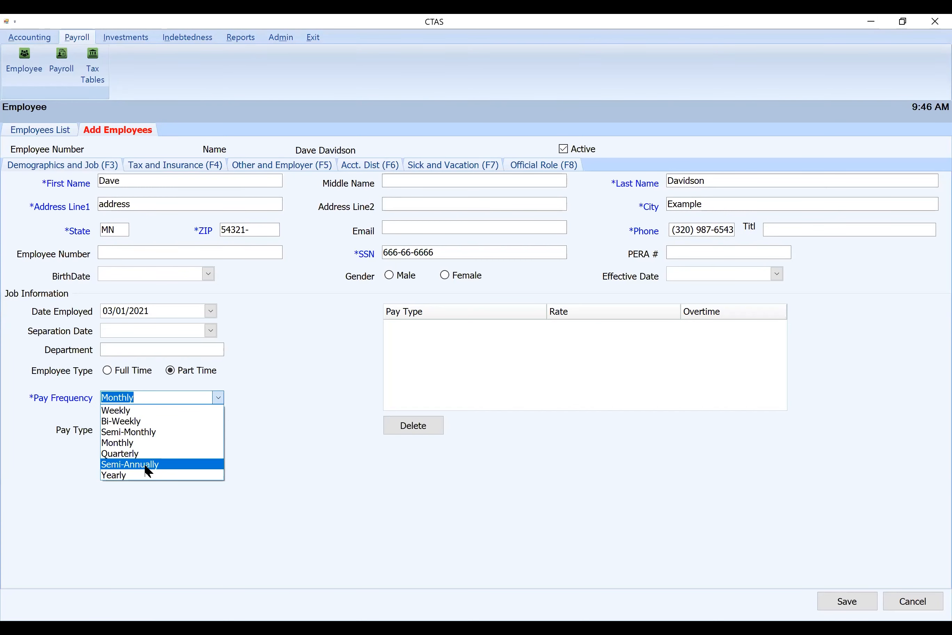
left_click(162, 443)
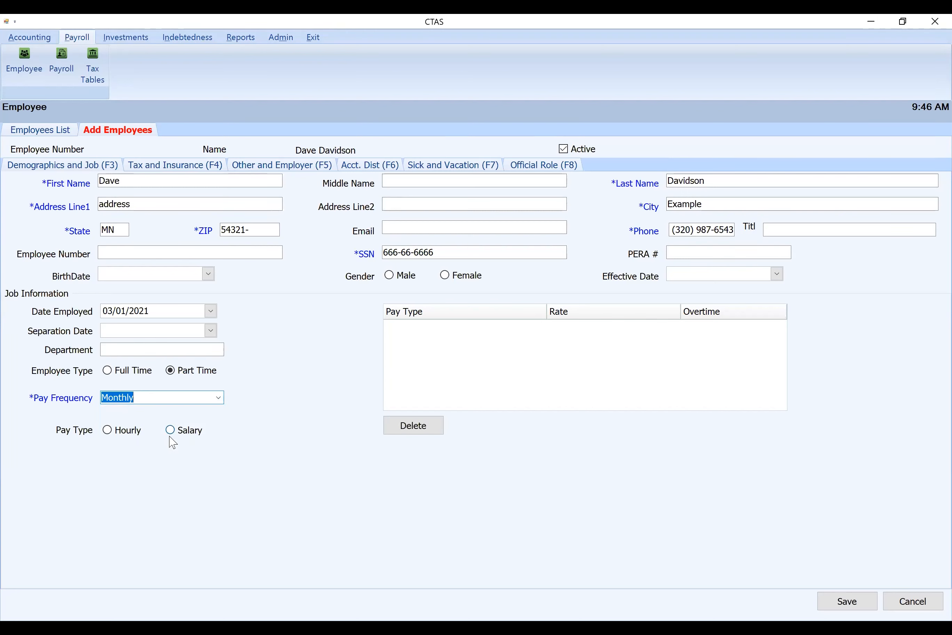
left_click(107, 430)
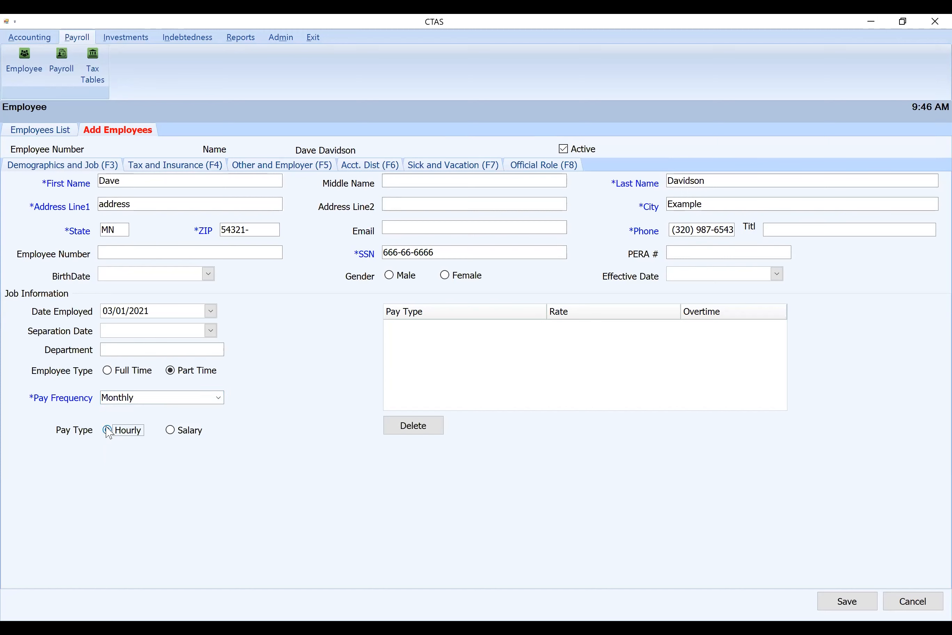
left_click(471, 338)
Enable FICA and Medicare withholding for the employee and set the tax status to Single or Married Filing Seperately
left_click(172, 167)
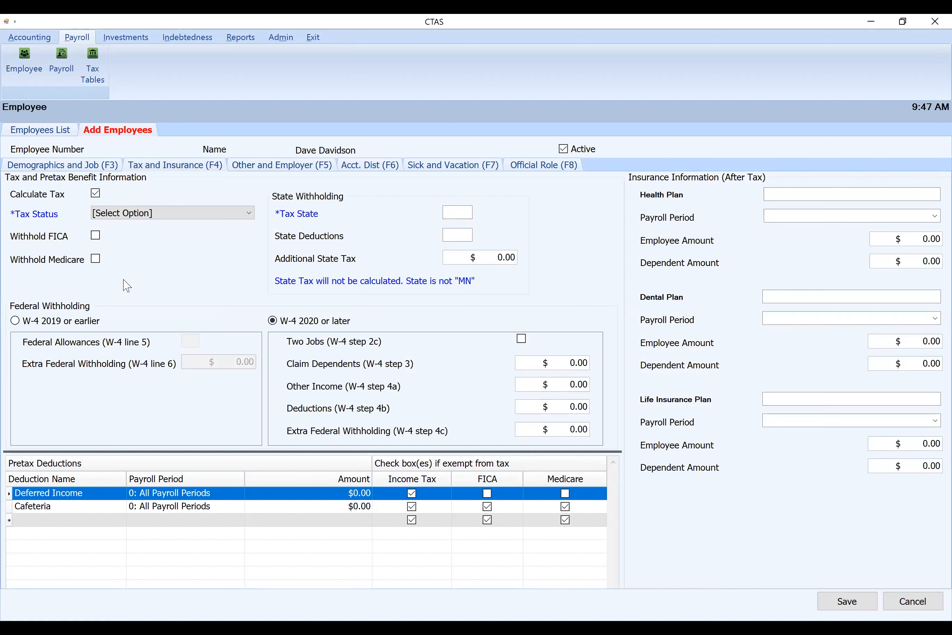
left_click(96, 236)
left_click(96, 259)
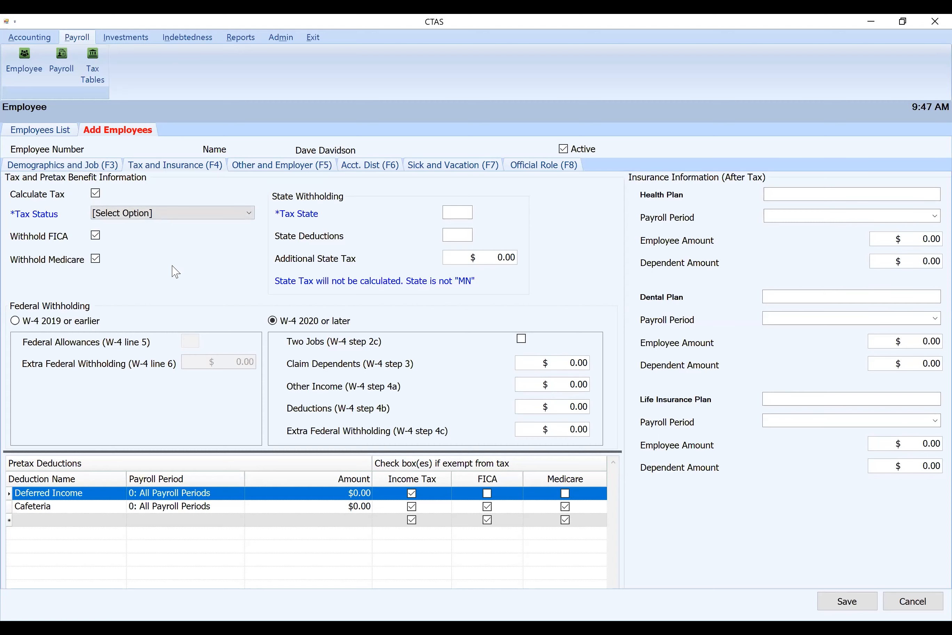
left_click(248, 213)
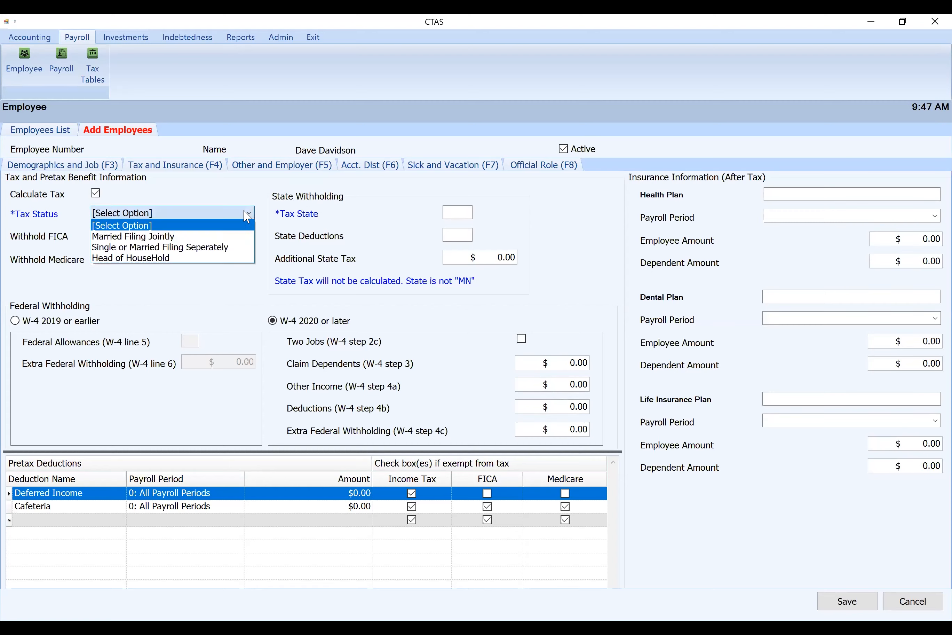
left_click(186, 248)
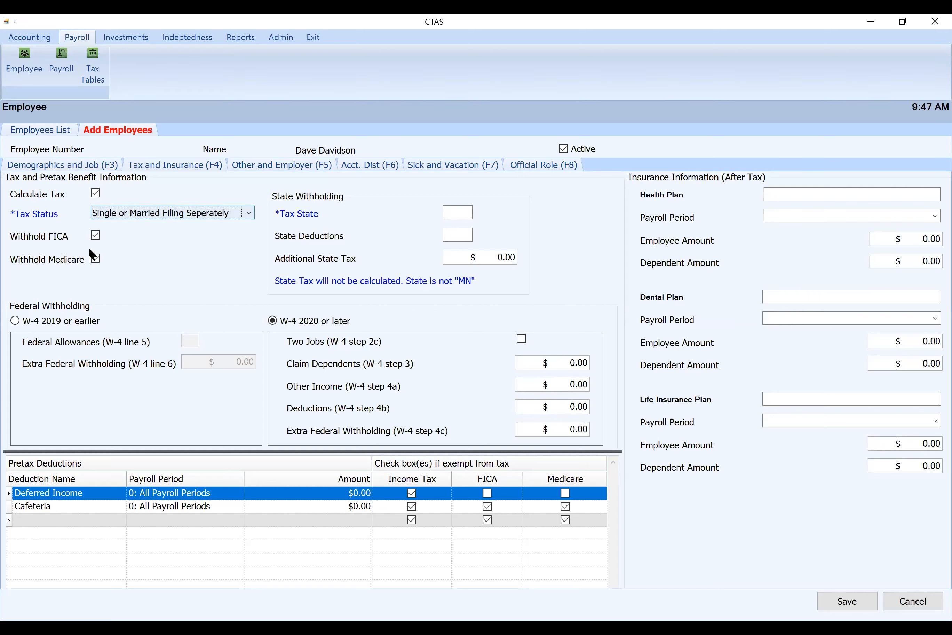
Set the tax state to MN with 0 state deductions, and check Two Jobs (W-4 step 2c) under federal withholding
left_click(458, 212)
type("MN")
key("Tab")
type("1")
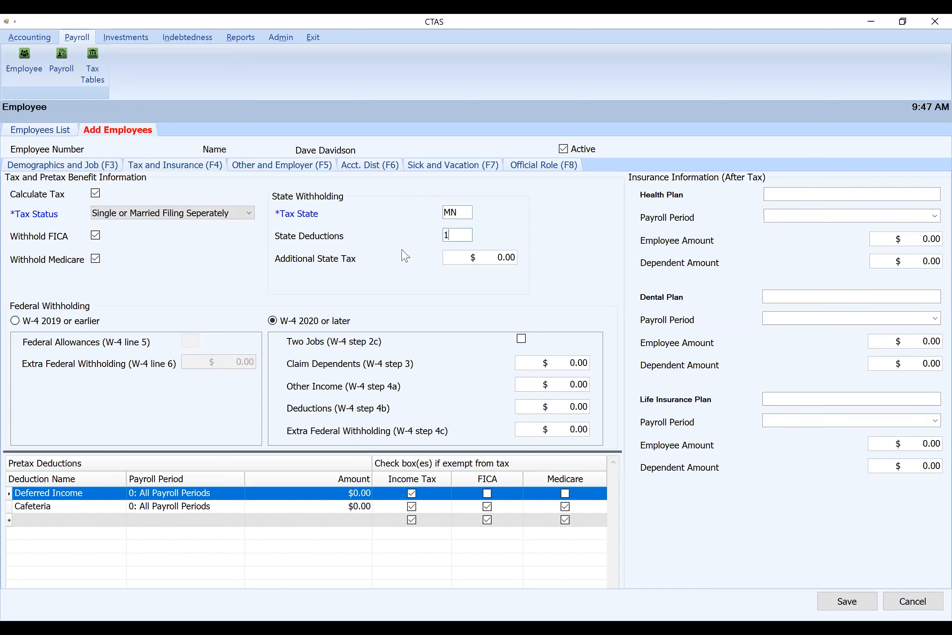
key("BackSpace")
type("0")
left_click(522, 339)
Enter None as the PERA plan type in the employee's other deductions
left_click(299, 170)
left_click(148, 196)
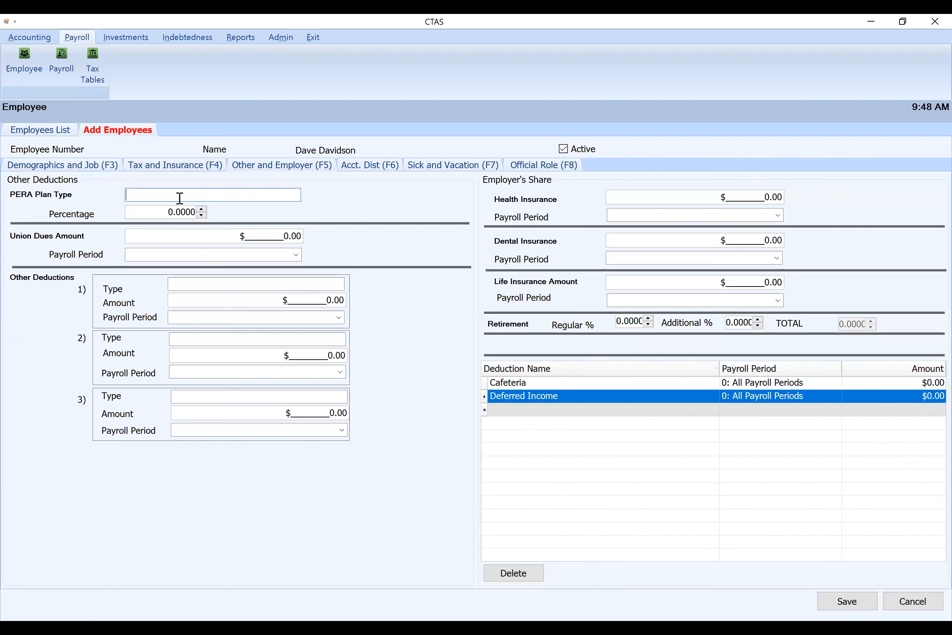
type("NO")
key("BackSpace")
type("one selecte")
key("BackSpace")
key("BackSpace")
key("BackSpace")
key("BackSpace")
key("BackSpace")
key("BackSpace")
key("BackSpace")
key("BackSpace")
Start an account distribution line for the employee using fund 100: General Fund
left_click(367, 171)
left_click(152, 230)
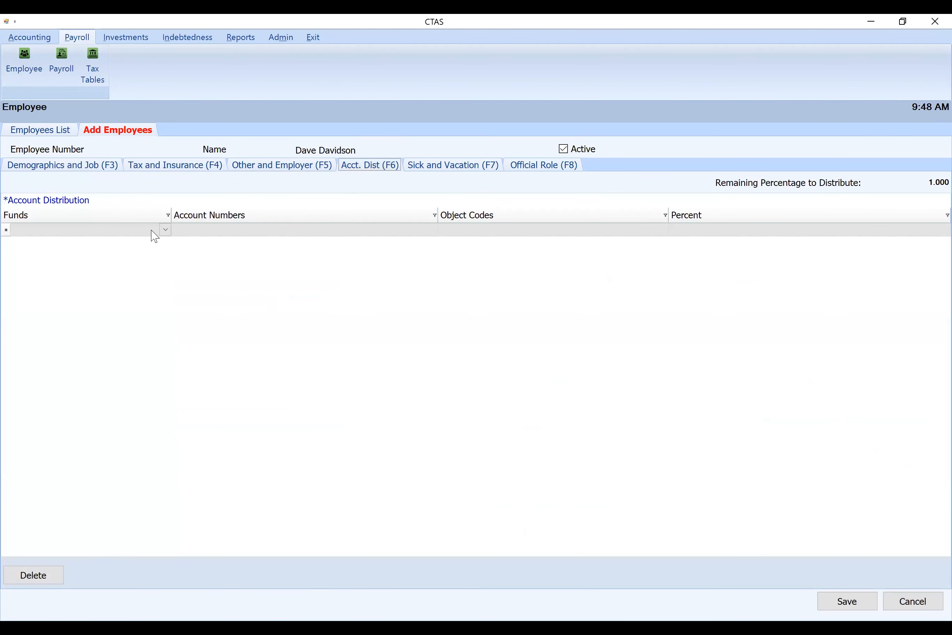
left_click(151, 230)
left_click(164, 230)
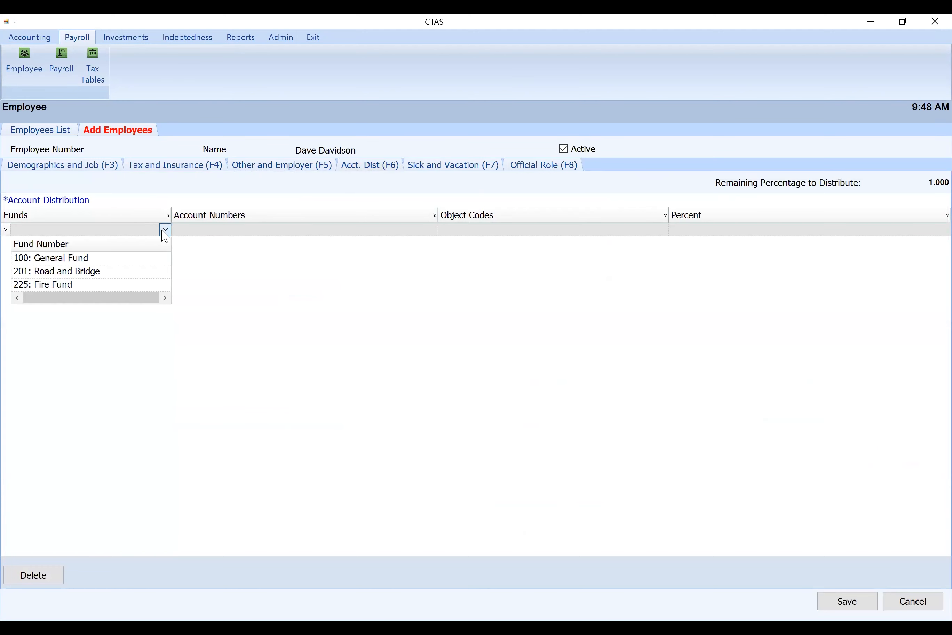
left_click(131, 259)
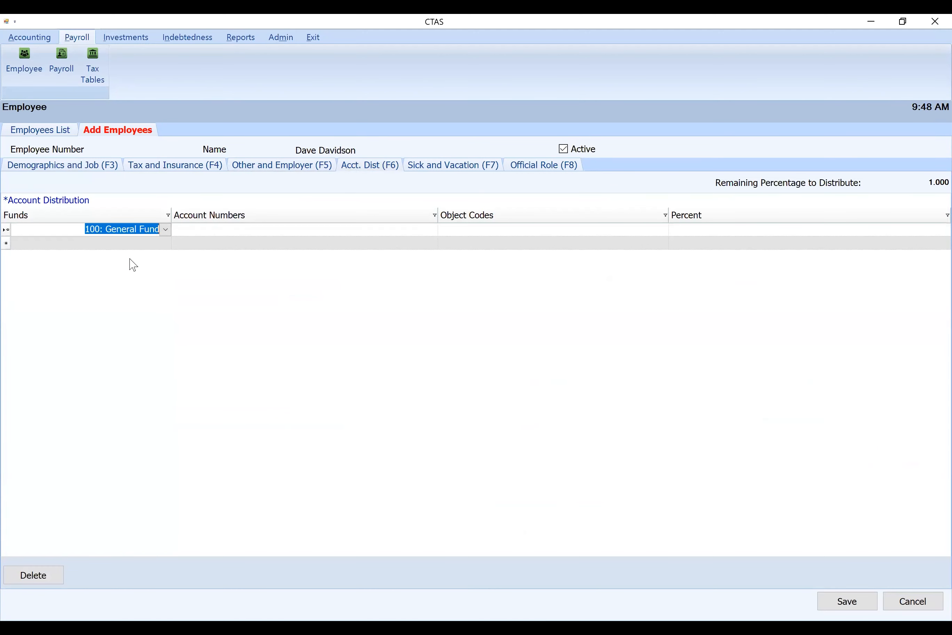
Complete the General Fund distribution line with account 41110: Council/Town Board, object code 103: Wages and Salaries: Part-time Employees, and percent 1.000
left_click(330, 229)
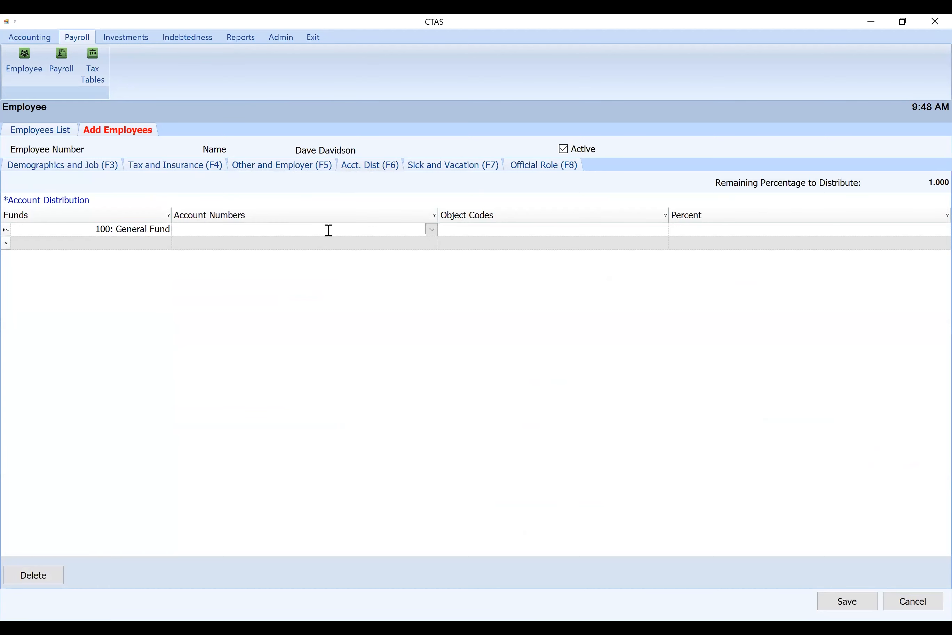
type("41110: Council/Town Board")
key("Tab")
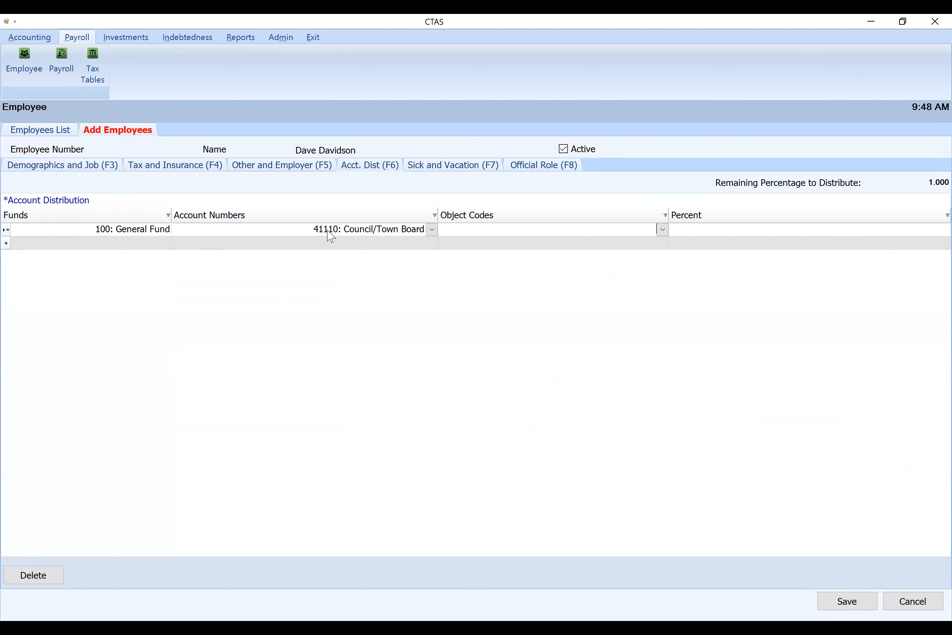
type("103")
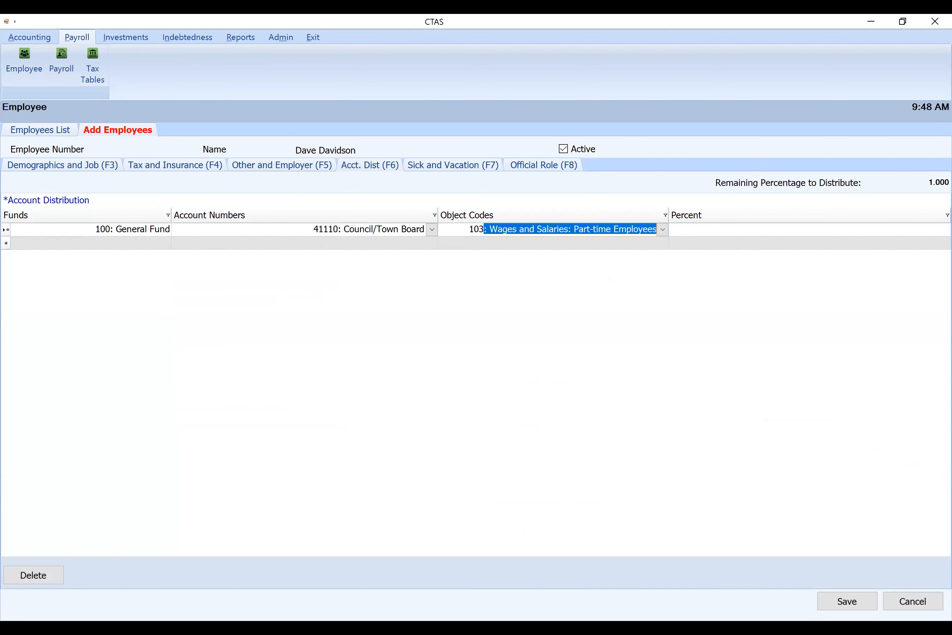
key("Tab")
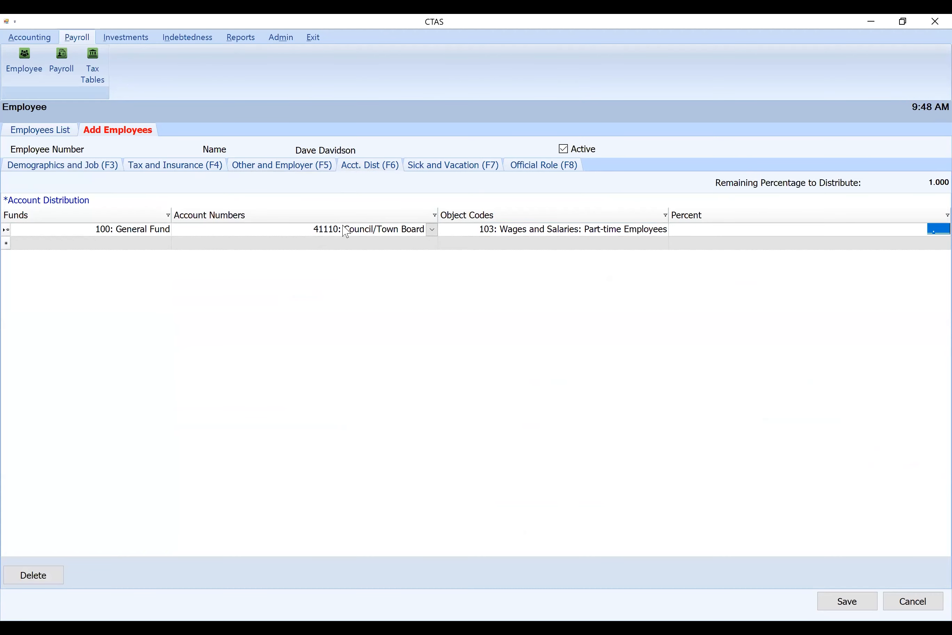
type("1")
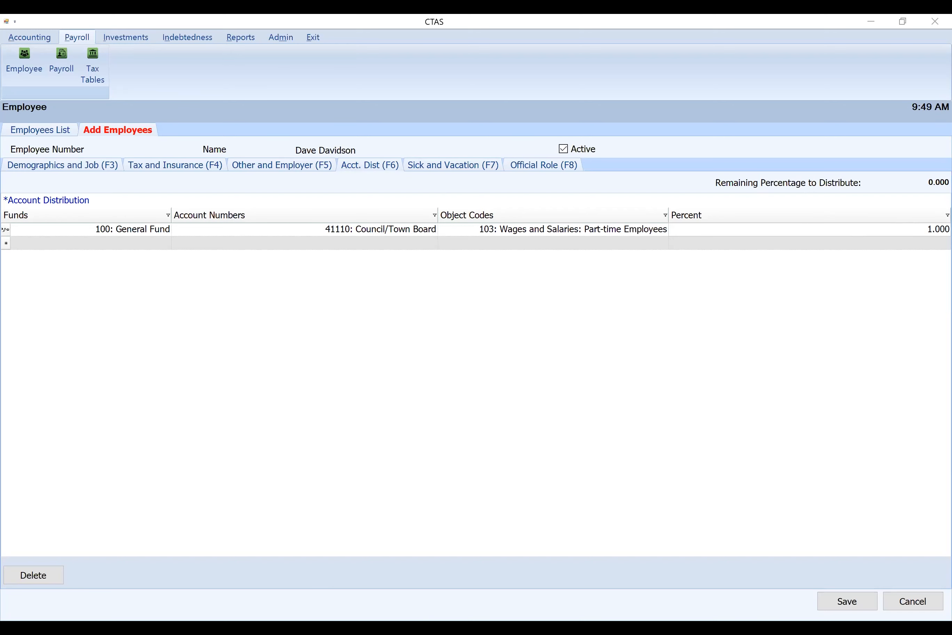
Assign the first employee the Town Supervisor official role and save the employee record
left_click(855, 604)
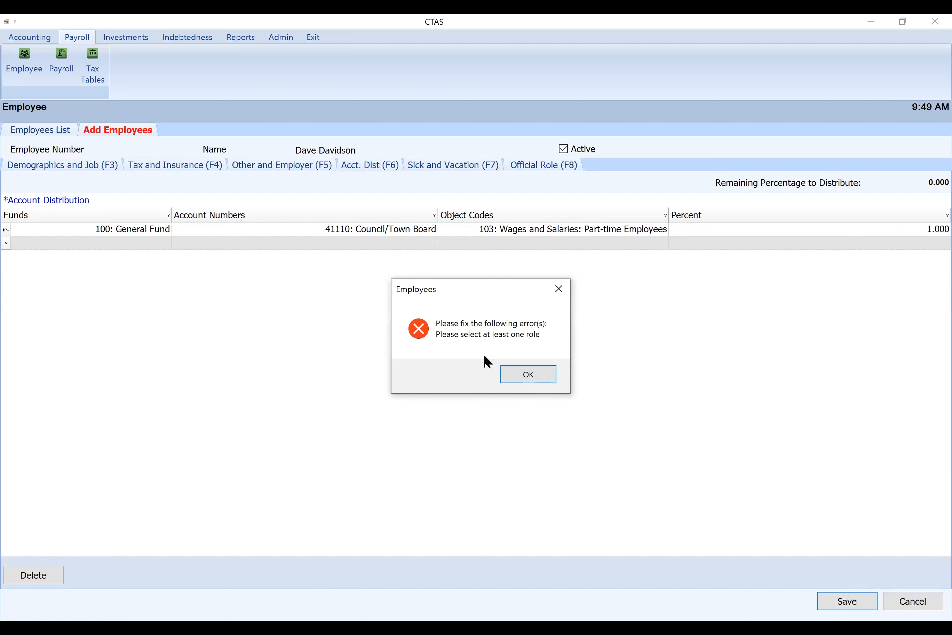
left_click(540, 380)
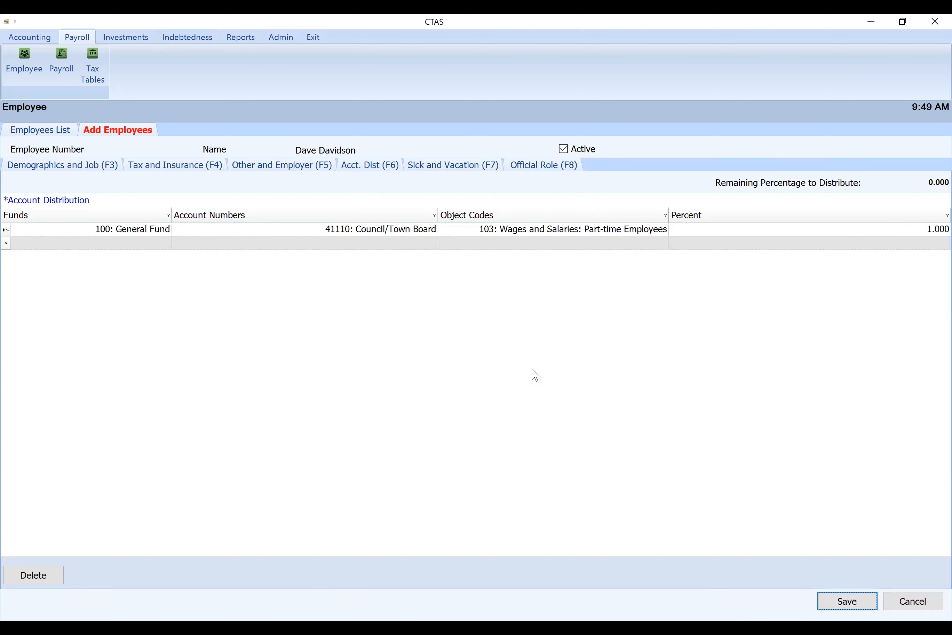
left_click(458, 172)
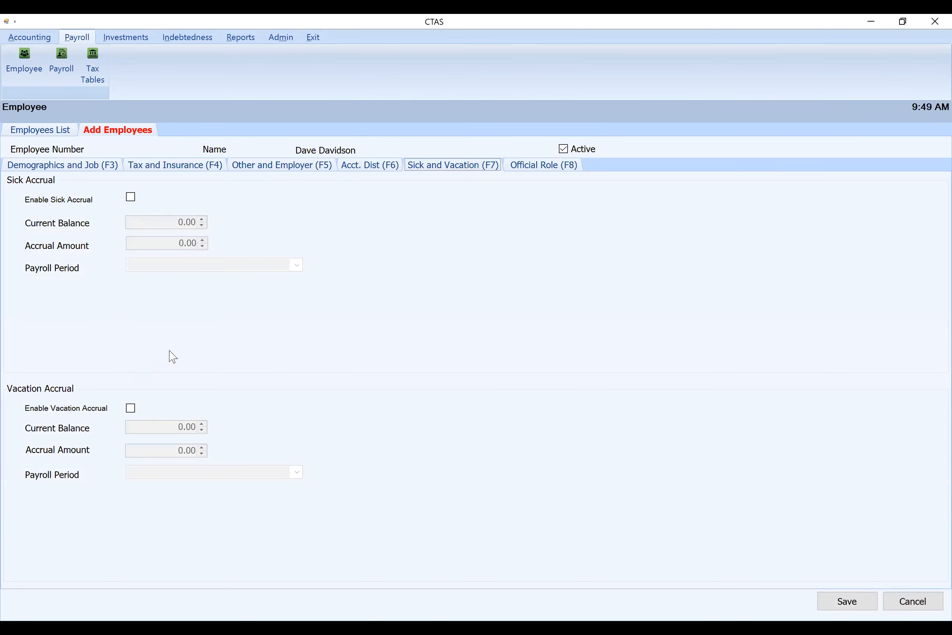
left_click(543, 167)
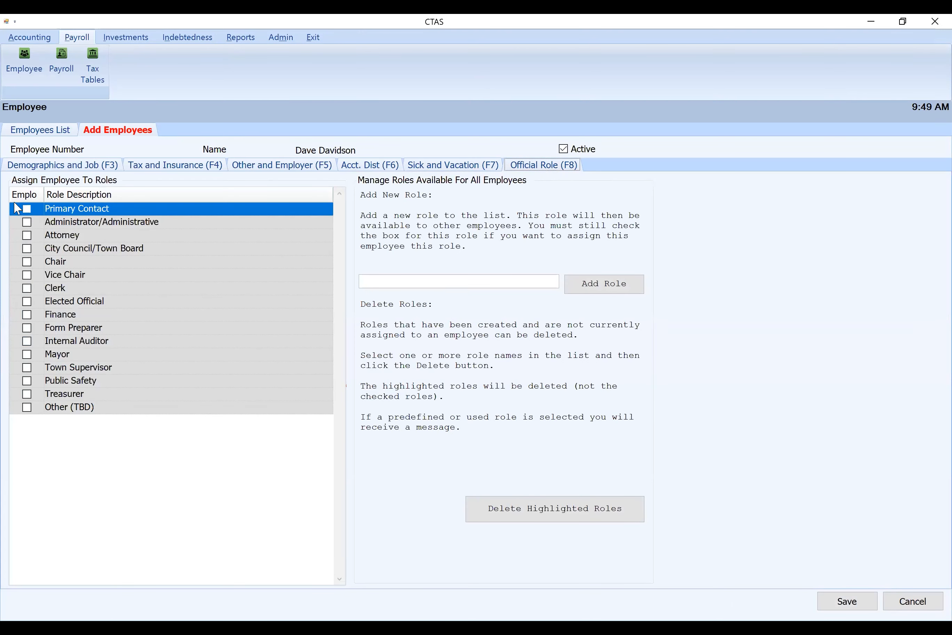
left_click(27, 368)
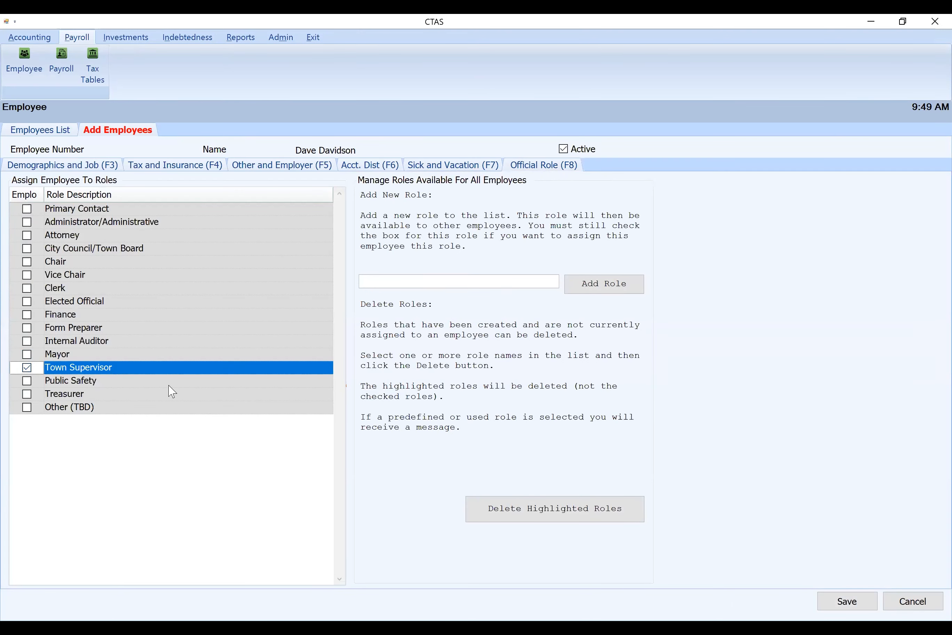
left_click(855, 607)
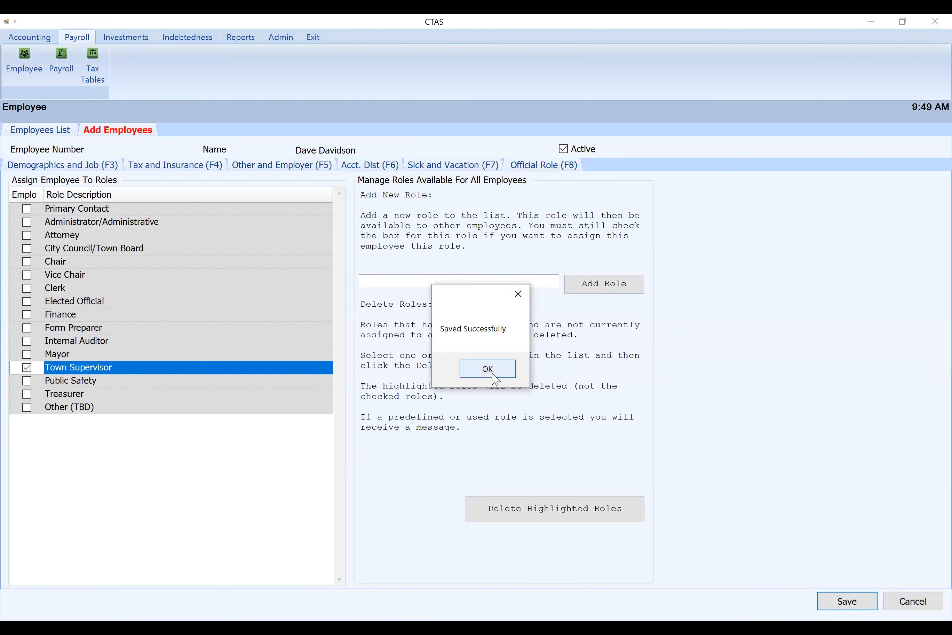
left_click(487, 369)
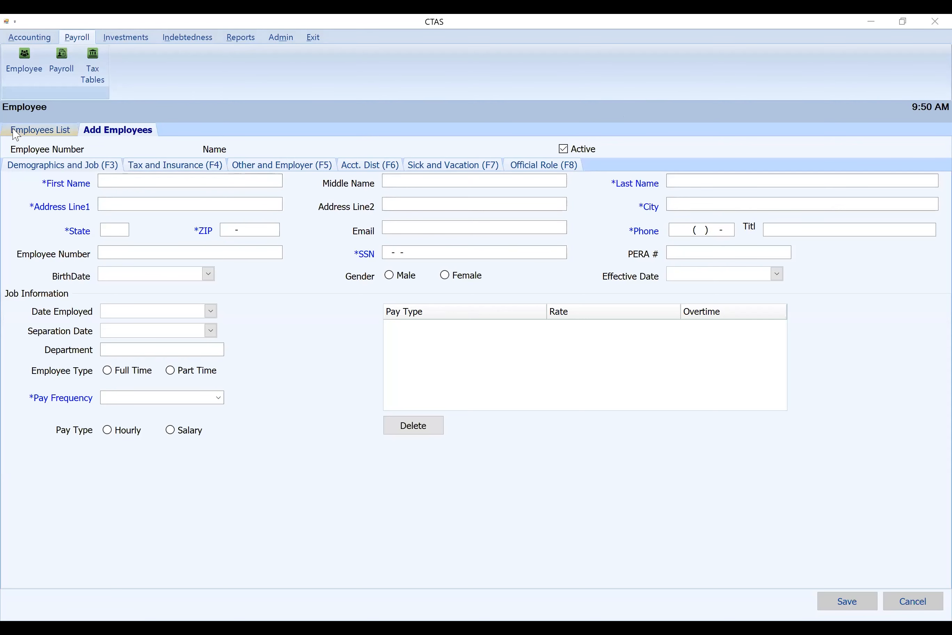
Start a second employee record with the employee's first name, last name and address line 1
left_click(154, 185)
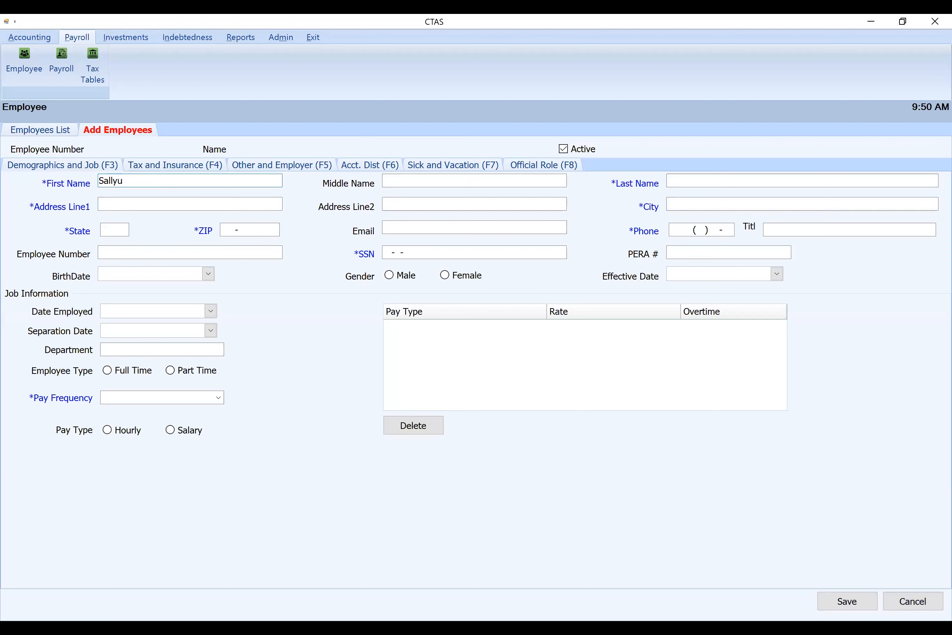
key("Tab")
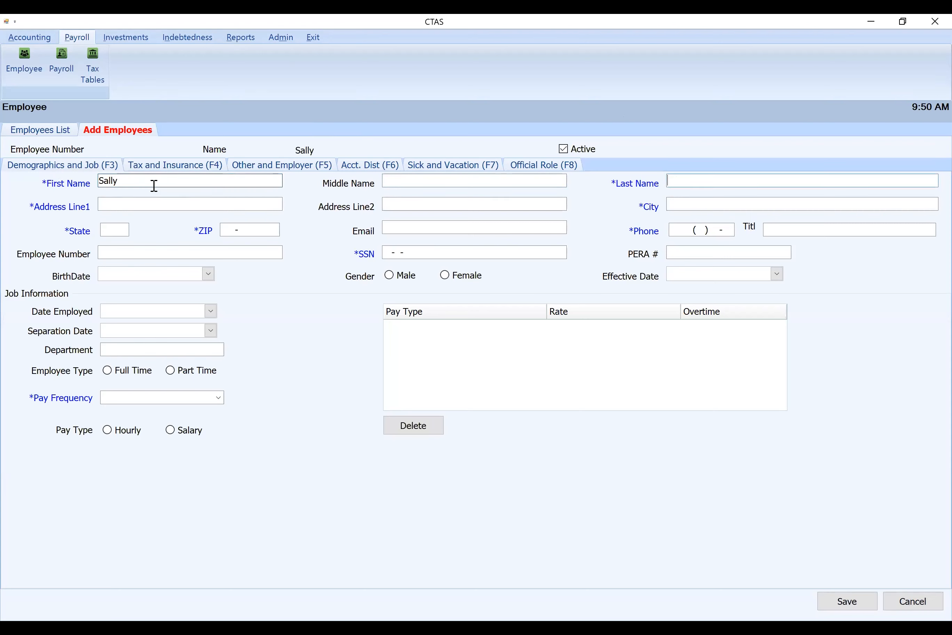
key("Tab")
type("address")
key("Tab")
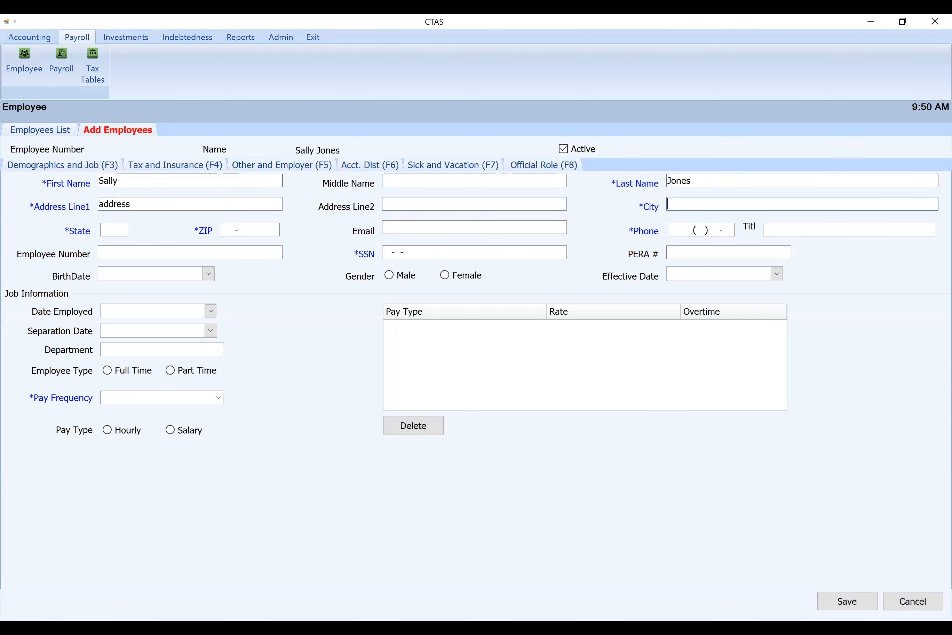
Fill in the second employee's city, state, ZIP code, phone number and social security number
type("Example")
type("MN")
key("Tab")
type("55555-55")
key("Tab")
type("3333333333")
key("Tab")
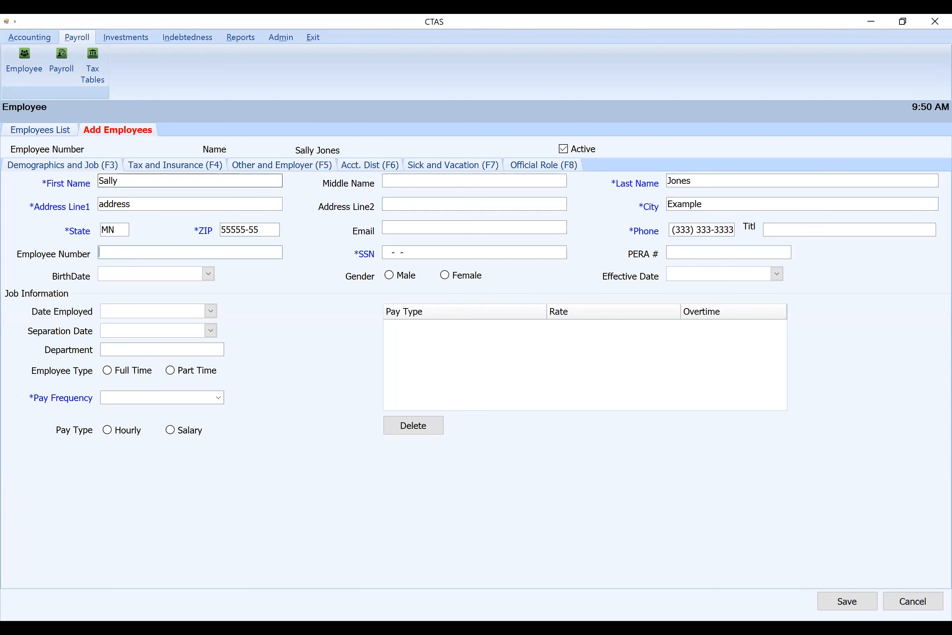
key("Tab")
type("777777777")
key("Tab")
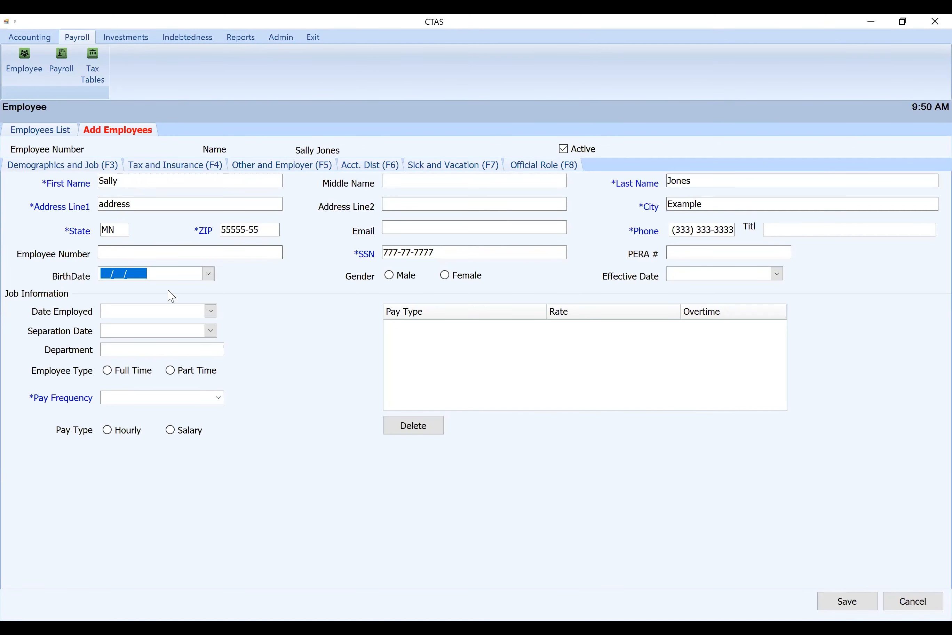
Set the job information to date employed 03/01/2021, Part Time, Monthly pay frequency and Hourly pay type
left_click(210, 311)
left_click(110, 355)
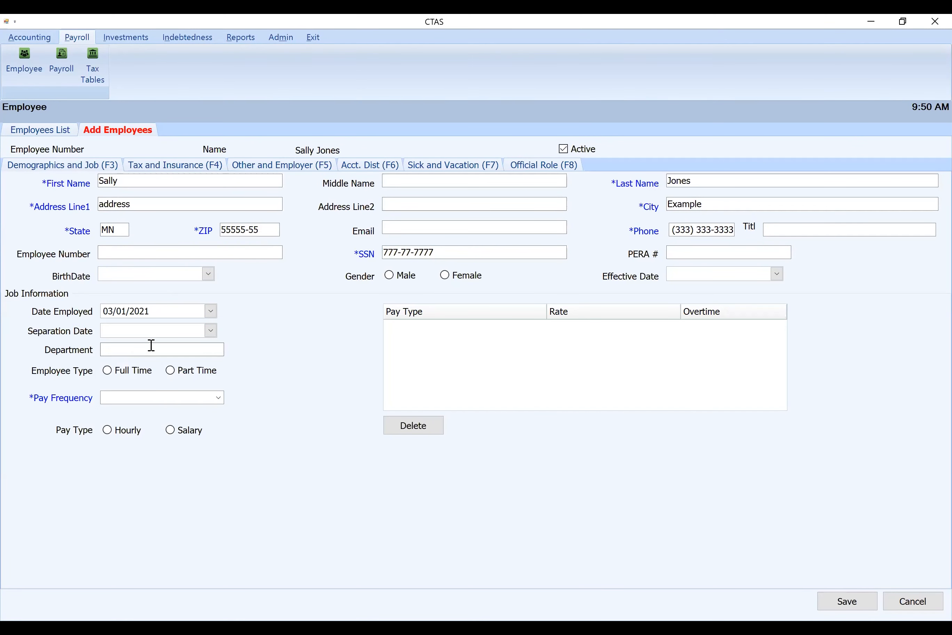
left_click(180, 376)
left_click(190, 397)
left_click(223, 402)
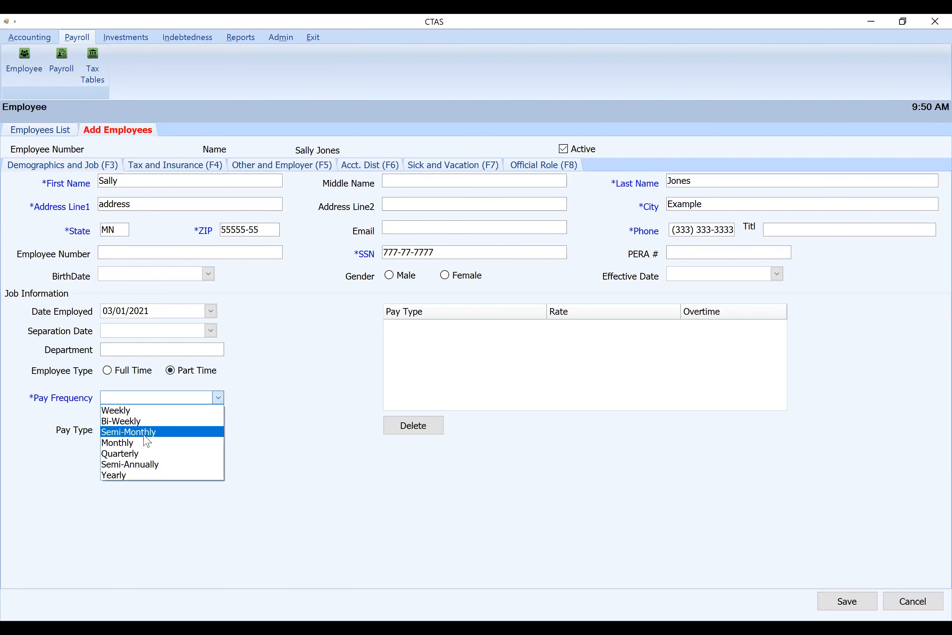
left_click(143, 443)
left_click(119, 435)
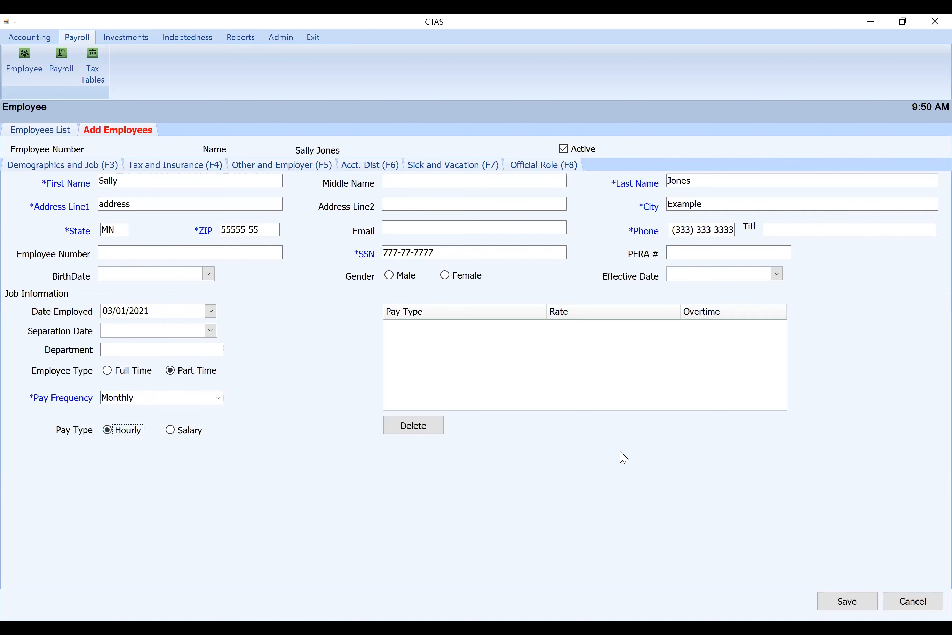
Set the employee's tax status to Married Filing Jointly and enable Medicare withholding
left_click(172, 168)
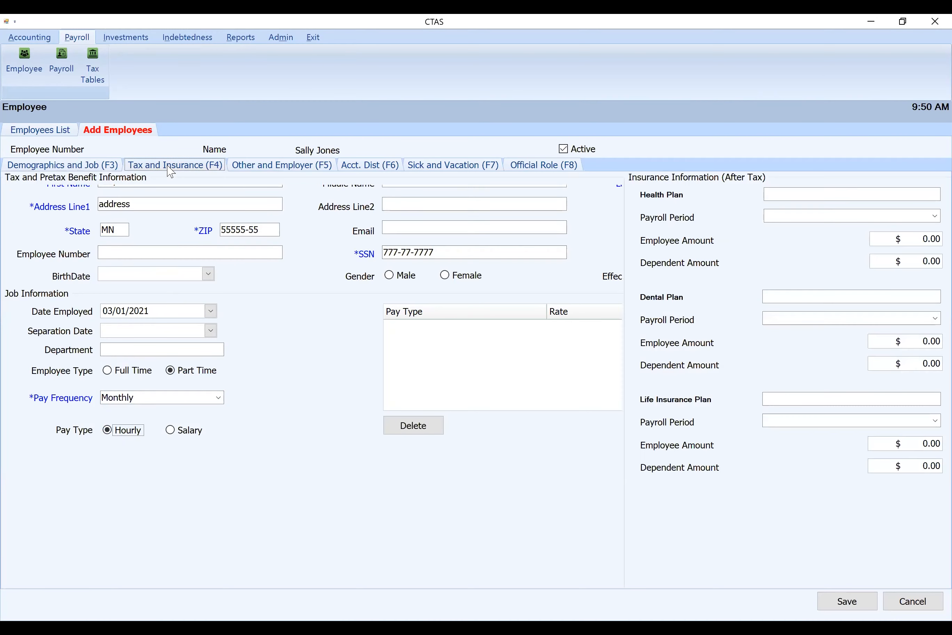
left_click(135, 212)
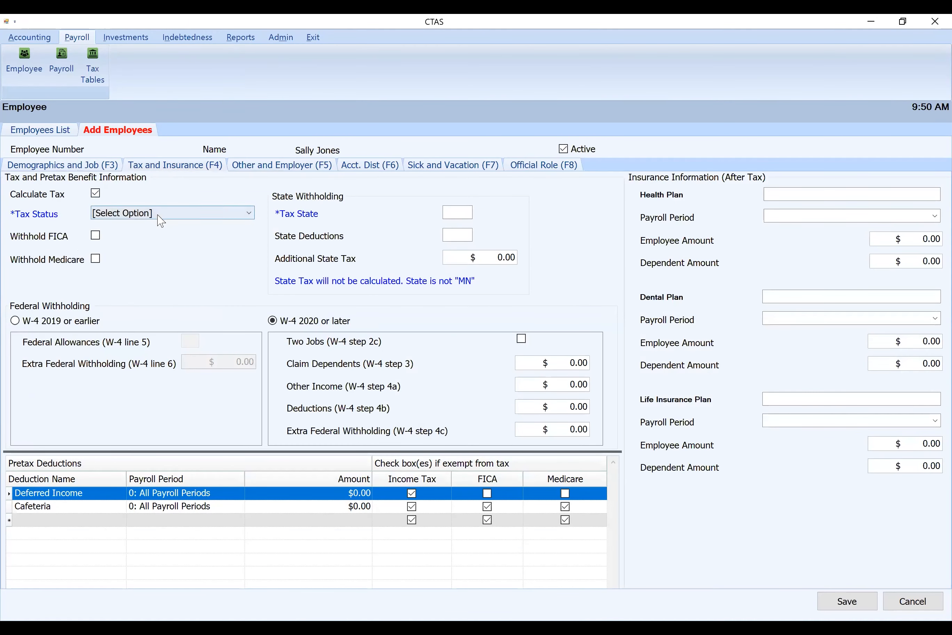
left_click(111, 238)
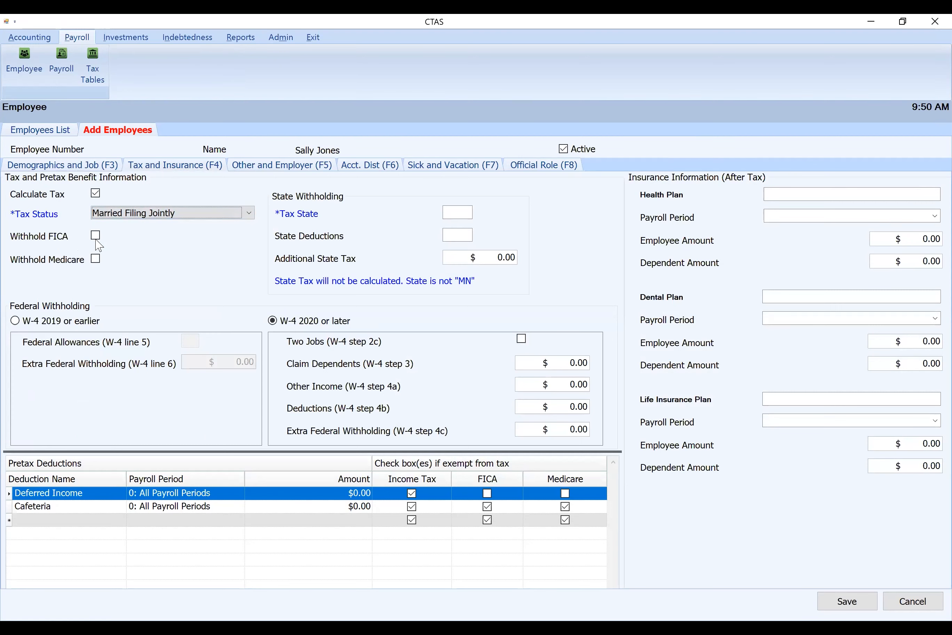
left_click(96, 258)
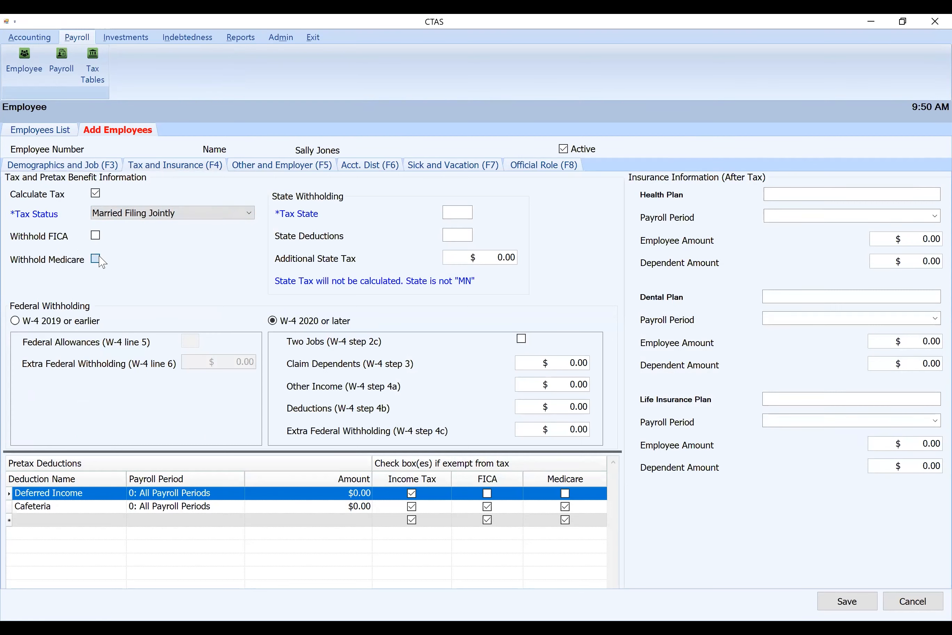
Enter MN as the tax state with 0 state deductions, and enable Two Jobs (W-4 step 2c) for the second employee
left_click(454, 213)
type("MN")
key("Tab")
type("0")
key("Tab")
left_click(522, 339)
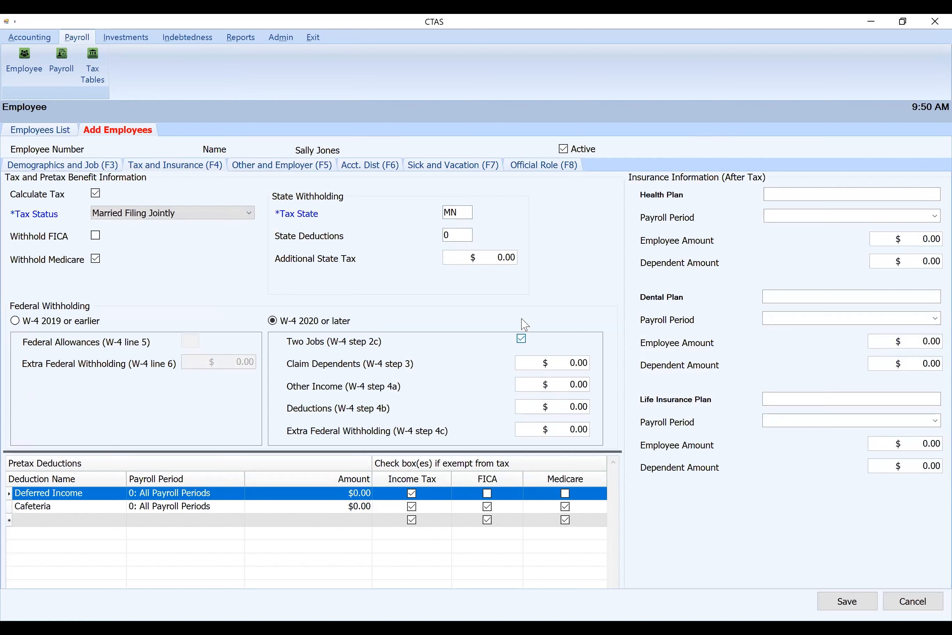
Enter PERA plan type DCP at a percentage of 0.05, and set the employer's regular retirement share to 0.05
left_click(267, 166)
left_click(189, 193)
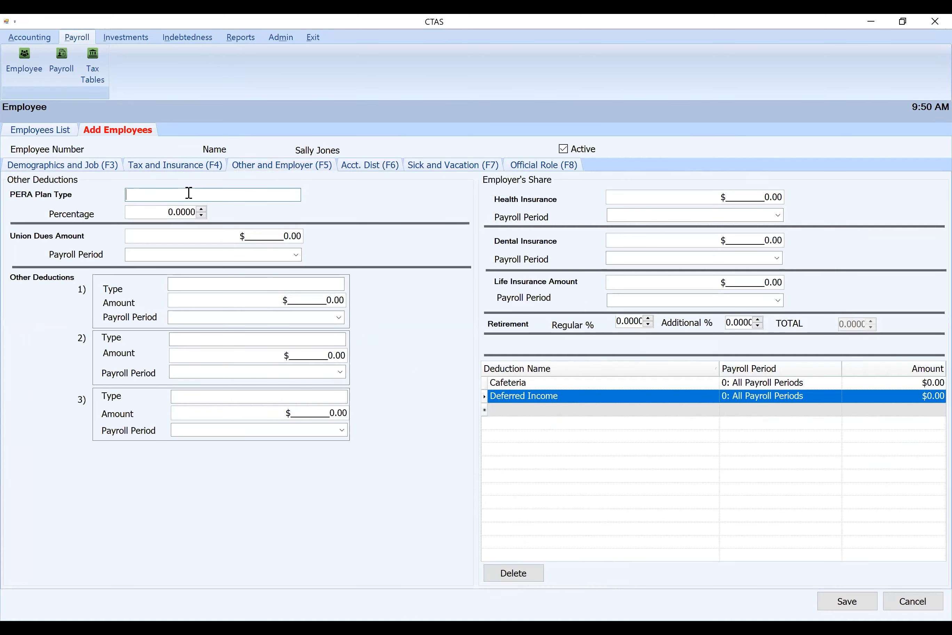
type("DCP")
key("Tab")
type(".05")
key("Tab")
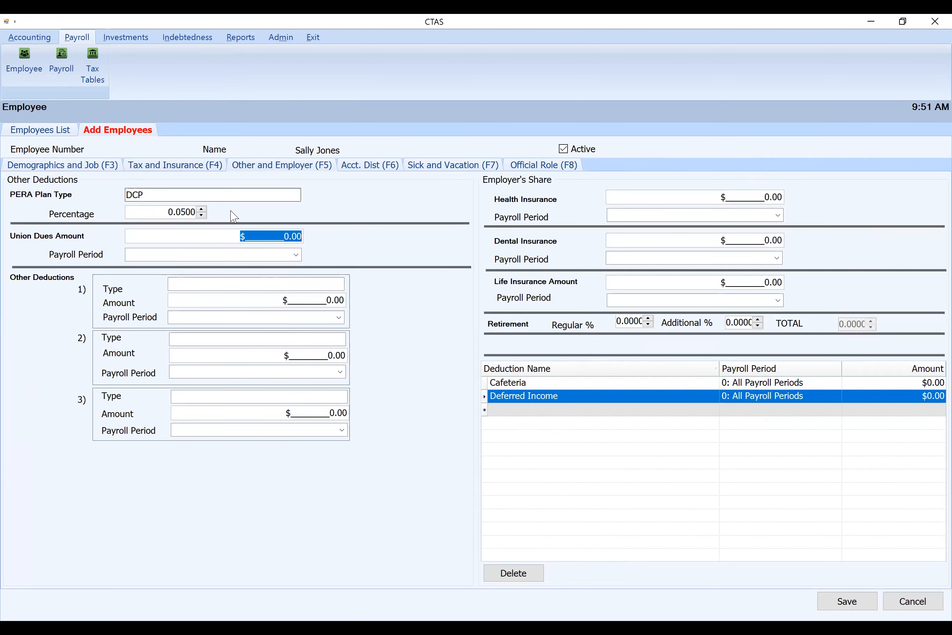
left_click(633, 322)
type(".05")
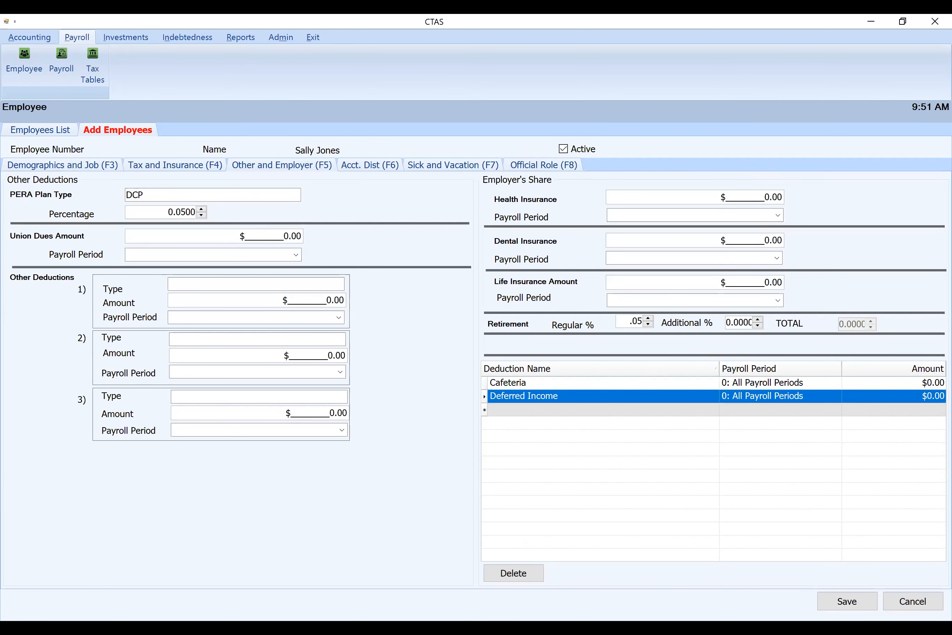
Add an account distribution line with fund 100: General Fund, account 41110: Council/Town Board, object code 103 and percent 1.000
left_click(375, 167)
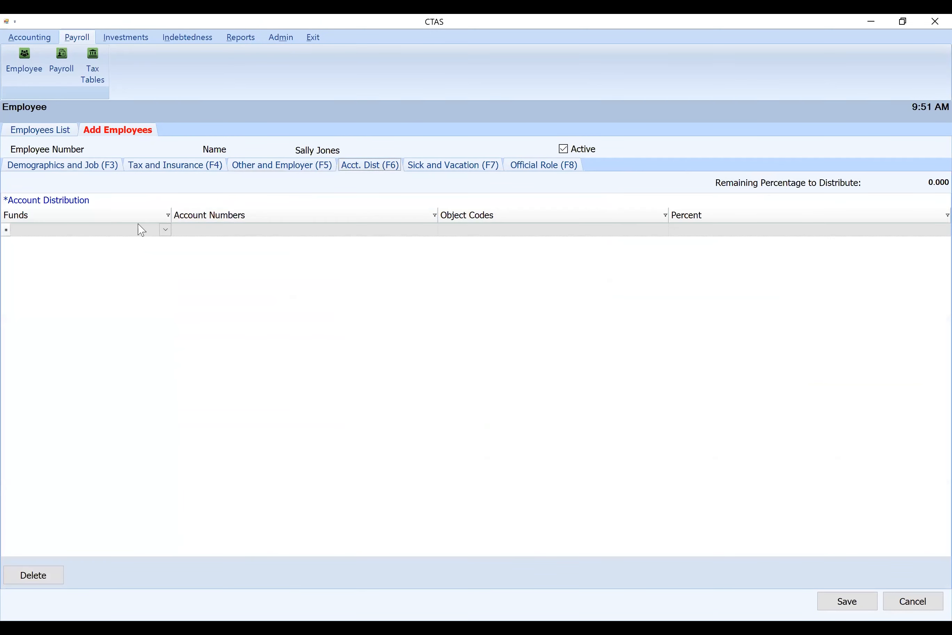
left_click(166, 232)
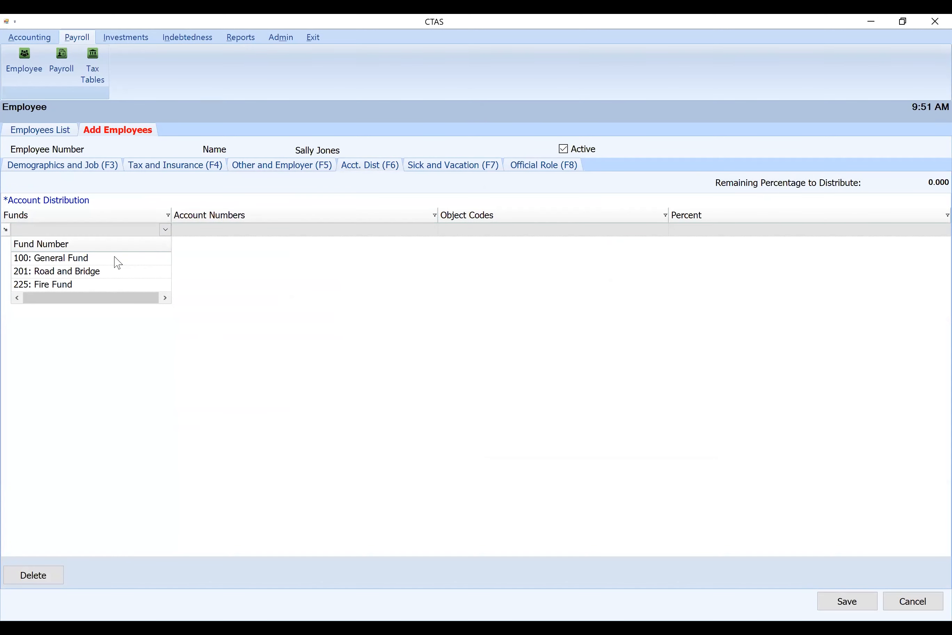
left_click(123, 257)
left_click(268, 234)
type("41110: Council/Town Board")
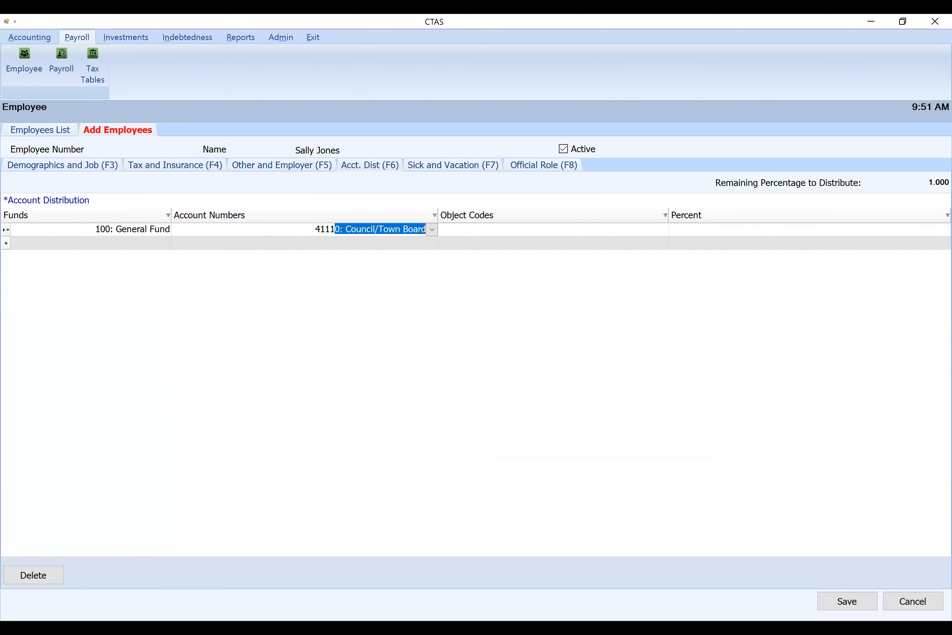
key("Tab")
type("103")
key("Tab")
type("1.0")
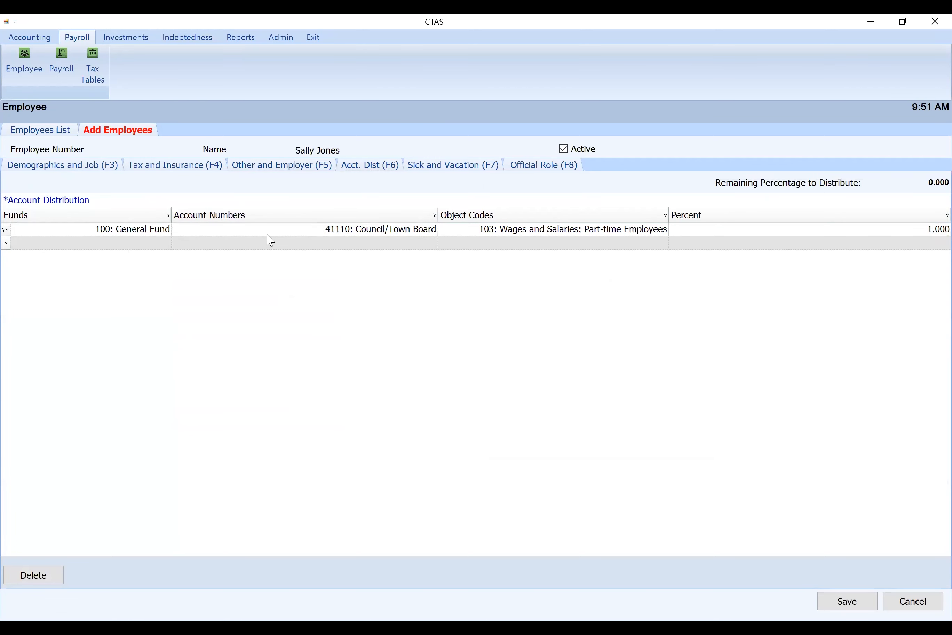
Assign the second employee the Town Supervisor official role and try to save the record
left_click(549, 165)
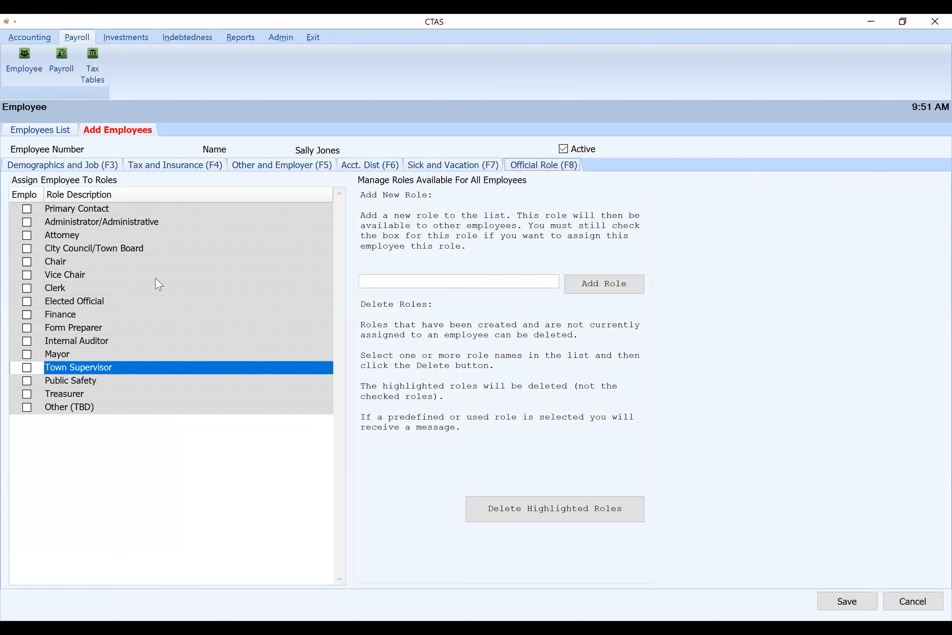
left_click(27, 368)
left_click(841, 604)
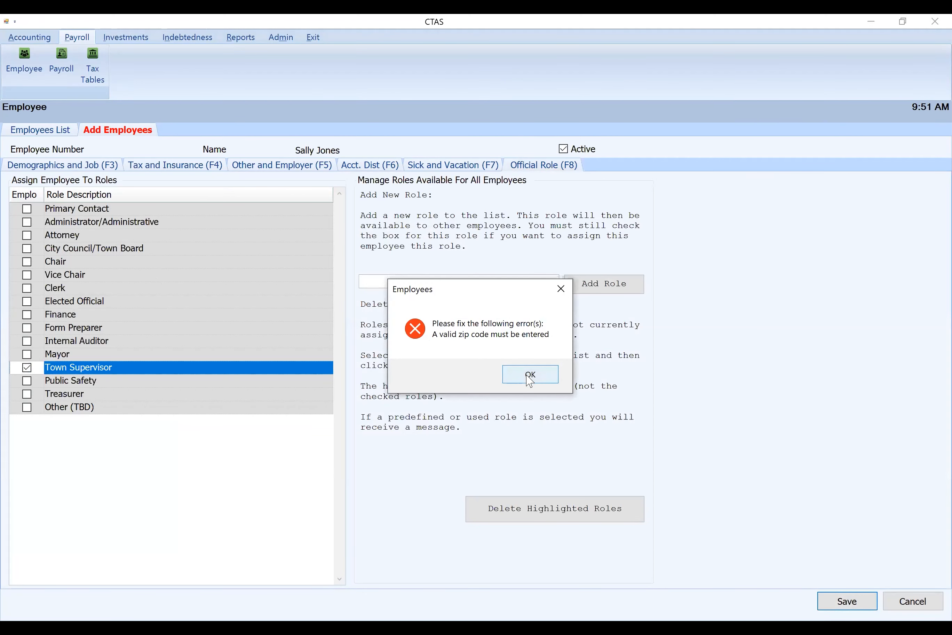
key("Return")
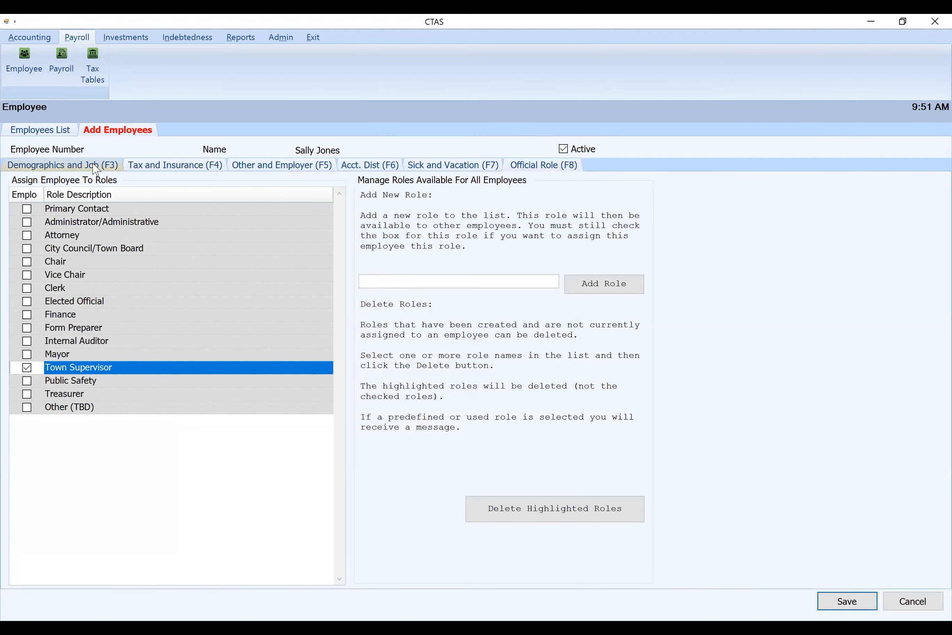
Replace the second employee's ZIP code with a five-digit one and save the record
left_click(96, 166)
left_click(272, 229)
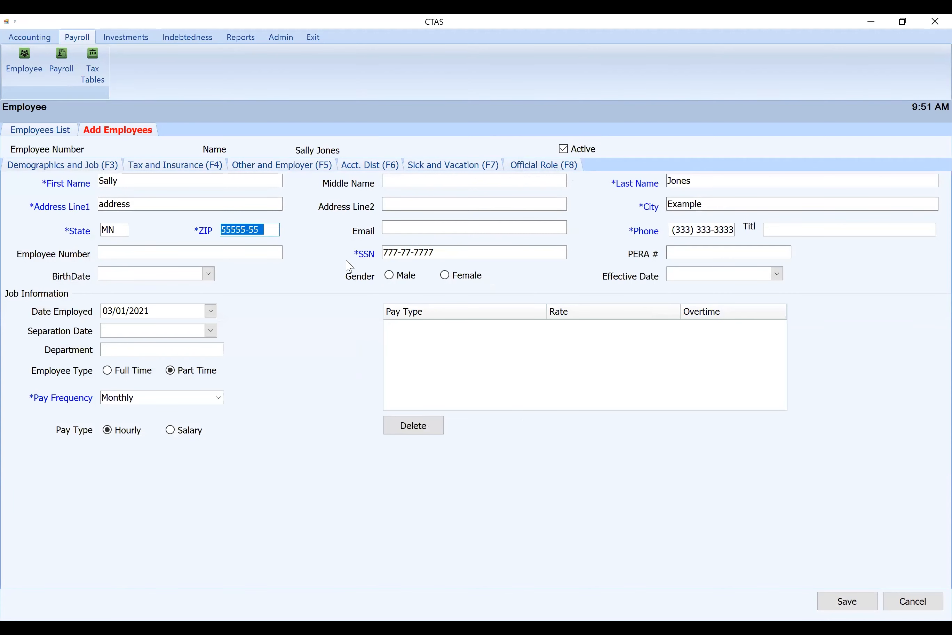
key("BackSpace")
type("55555")
left_click(860, 609)
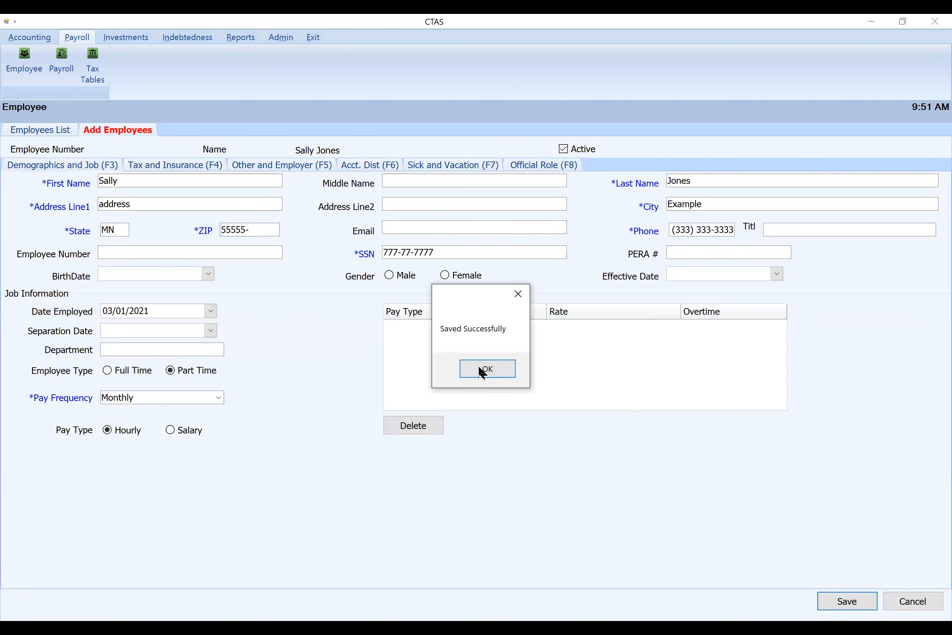
left_click(478, 377)
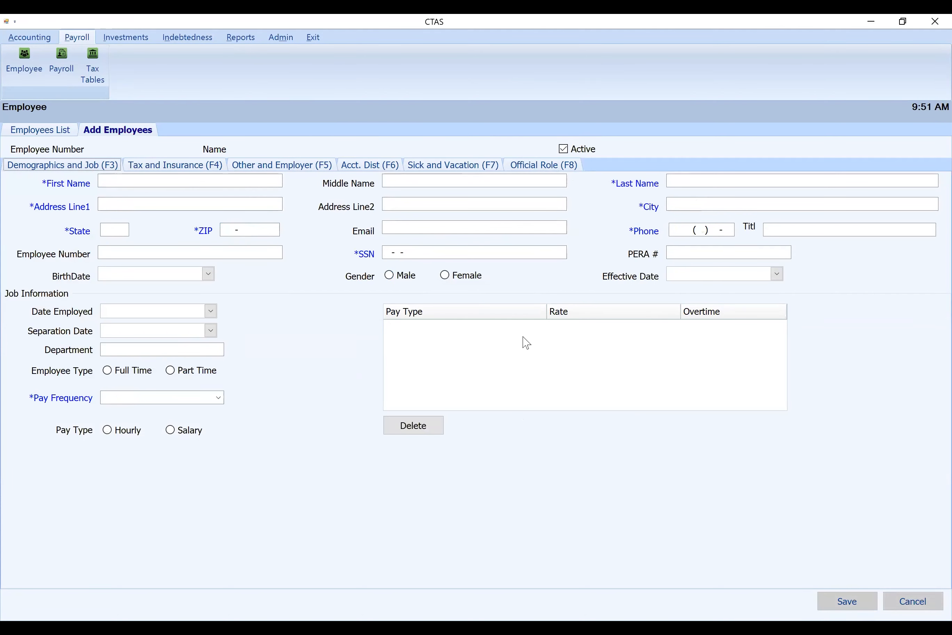
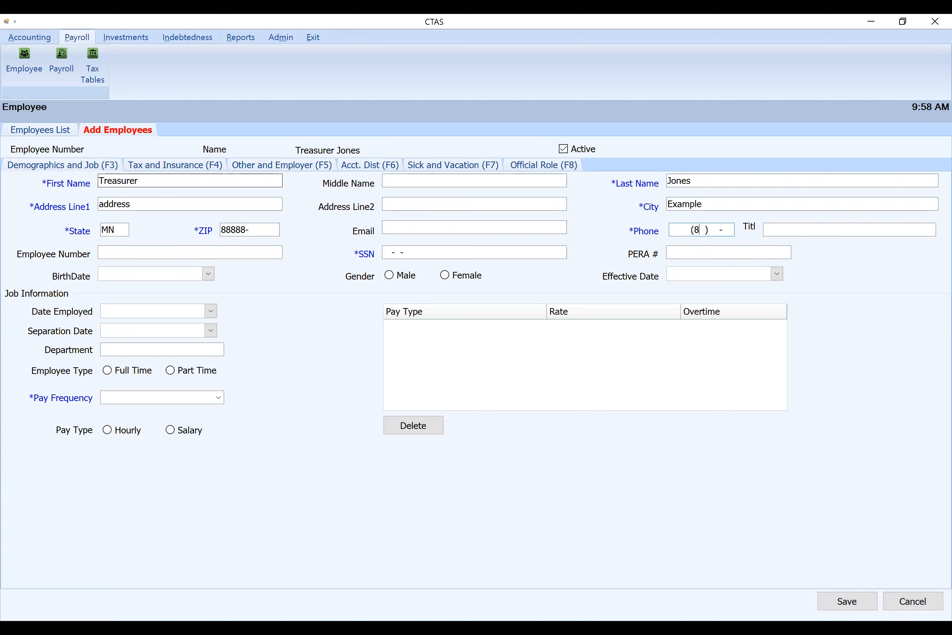
Fill in the treasurer employee's phone number and Social Security number
key("Tab")
key("Tab")
type("888-88-8888")
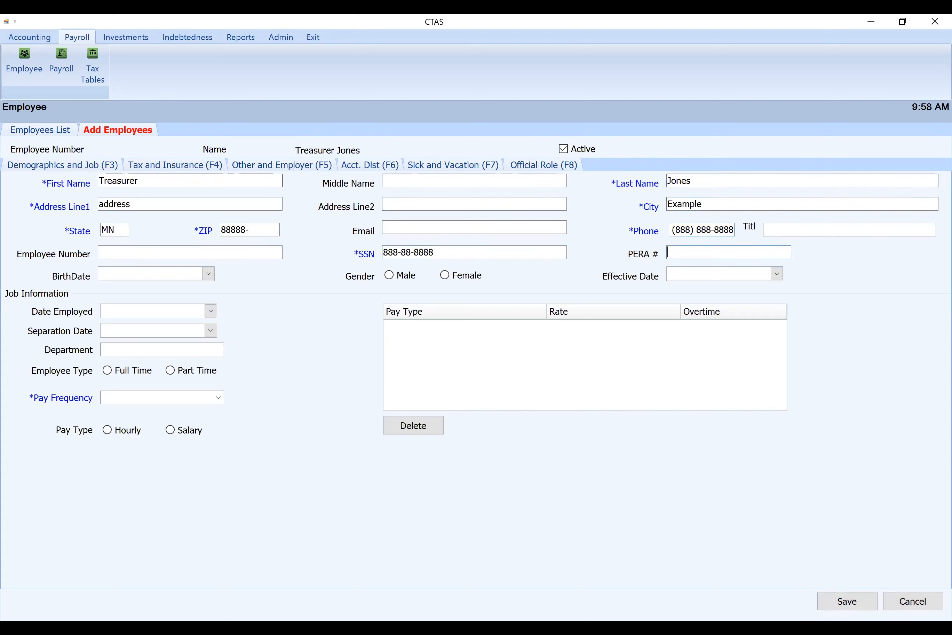
Set the treasurer's date employed to 03/01/2021, employee type to Part Time, pay frequency to Monthly and pay type to Hourly
left_click(211, 310)
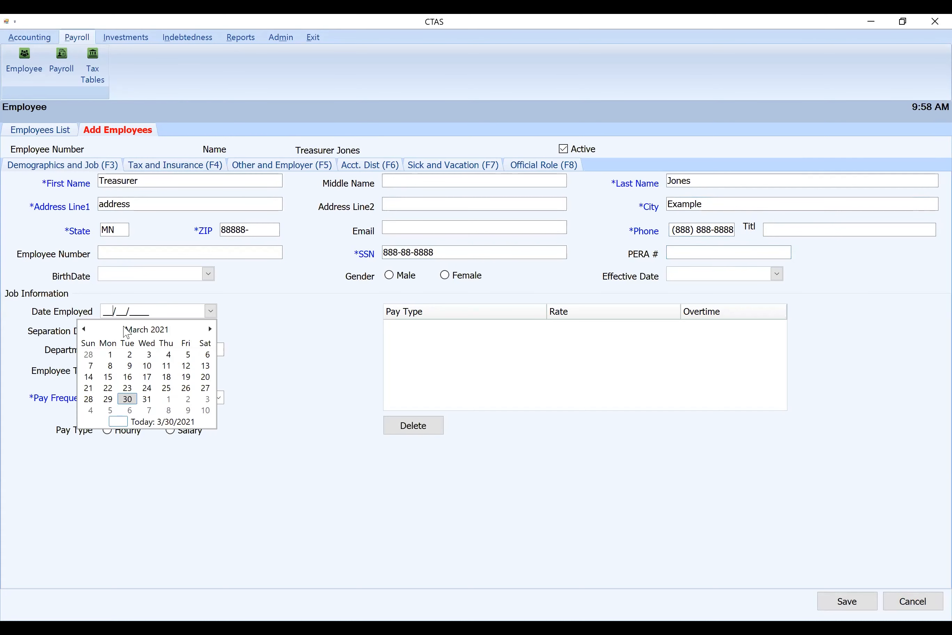
left_click(110, 354)
left_click(171, 373)
left_click(200, 398)
left_click(218, 398)
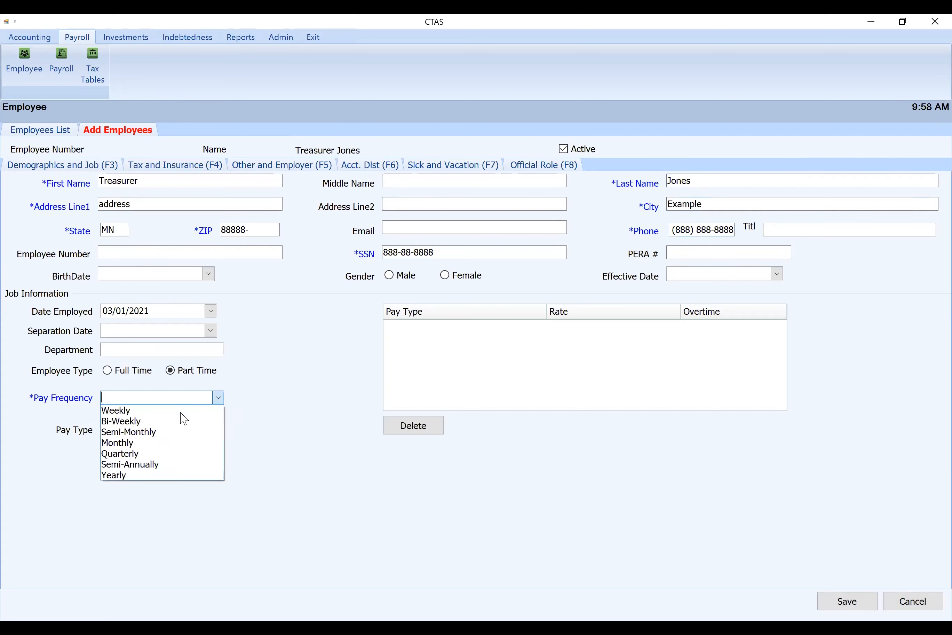
left_click(162, 447)
left_click(107, 431)
Enable tax calculation and Medicare withholding for the treasurer, with tax status Married Filing Jointly and extra federal withholding of $15.00
left_click(192, 167)
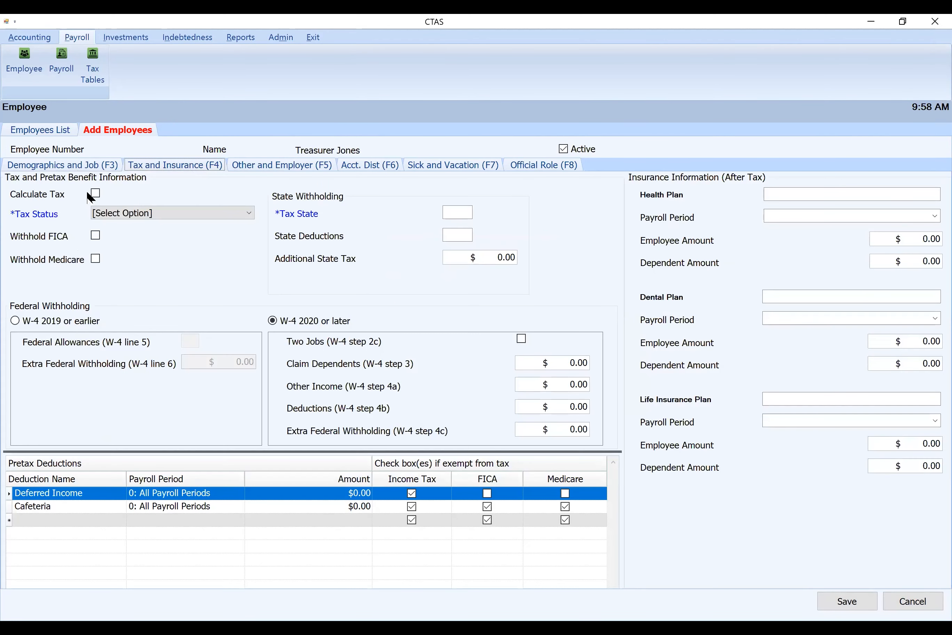
left_click(97, 258)
left_click(225, 212)
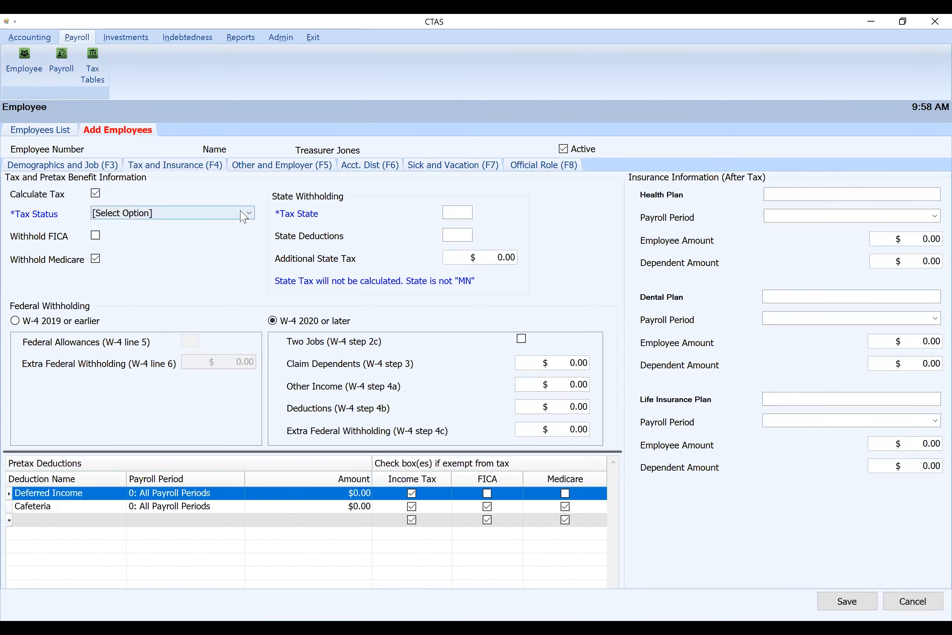
left_click(145, 241)
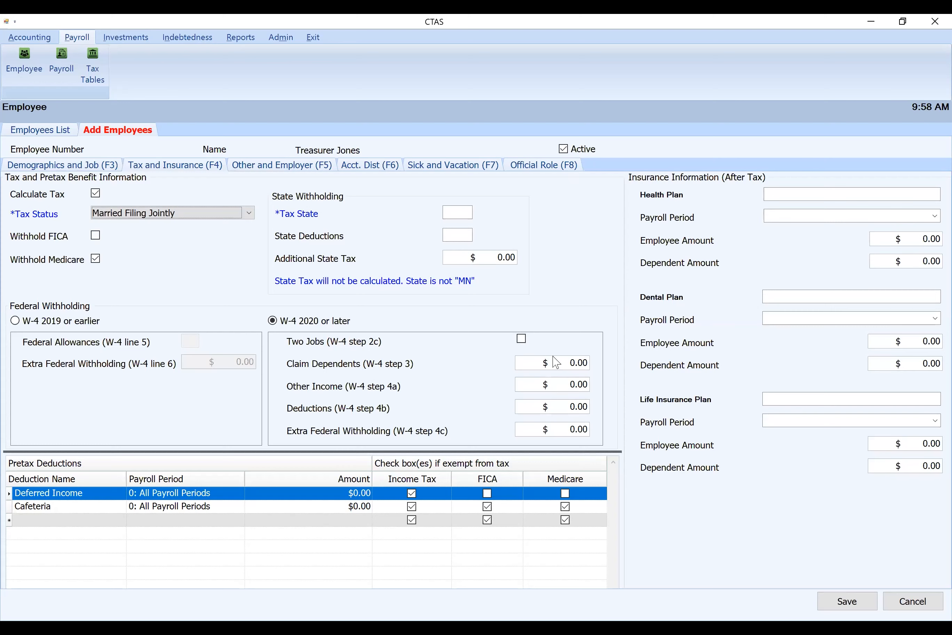
left_click(569, 430)
type("15")
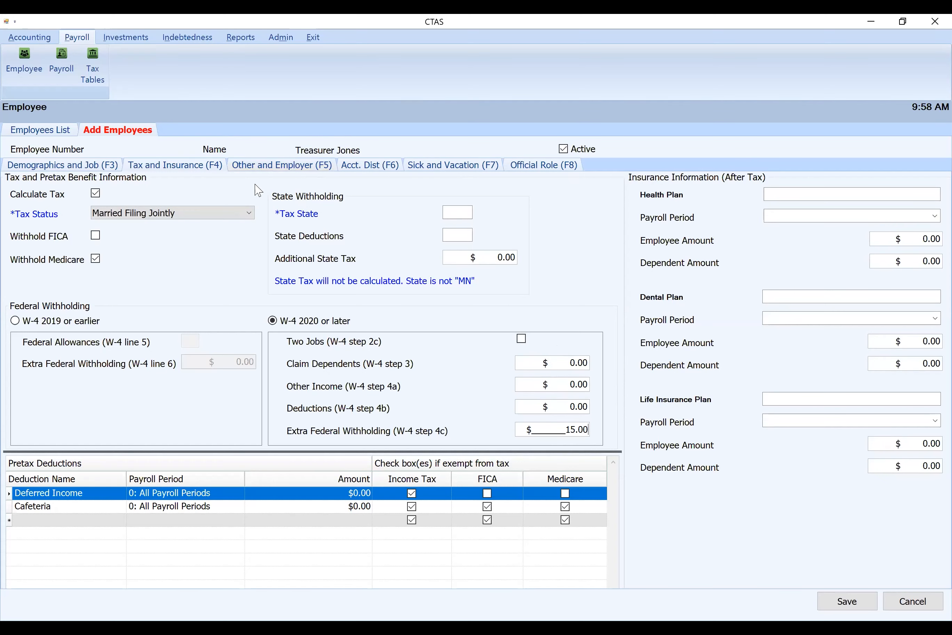
Enter the treasurer's PERA plan type DCP at a percentage of 0.05 and an employer's regular retirement share of 0.05
left_click(282, 166)
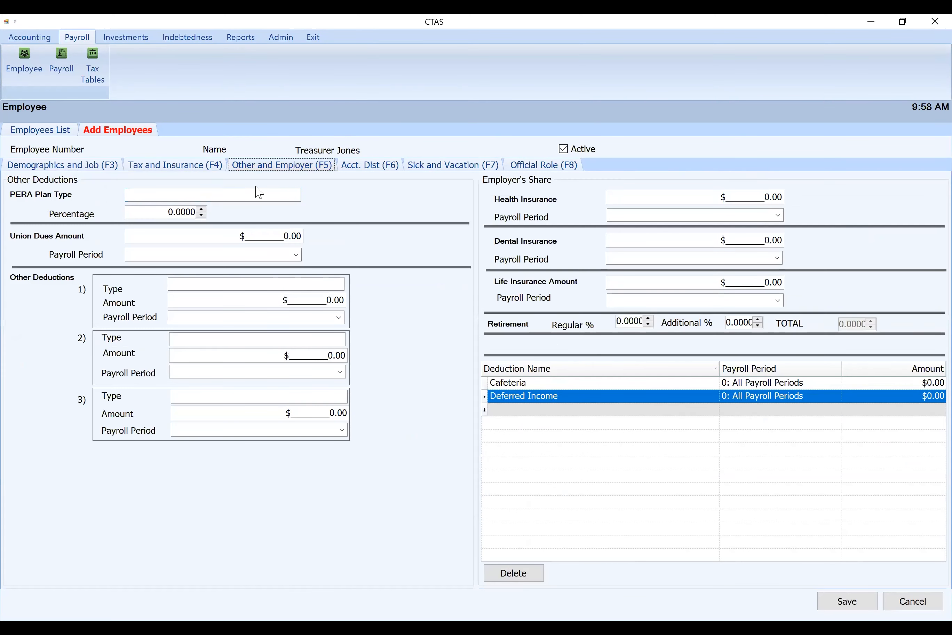
left_click(206, 194)
type("DCP")
key("Tab")
type(".")
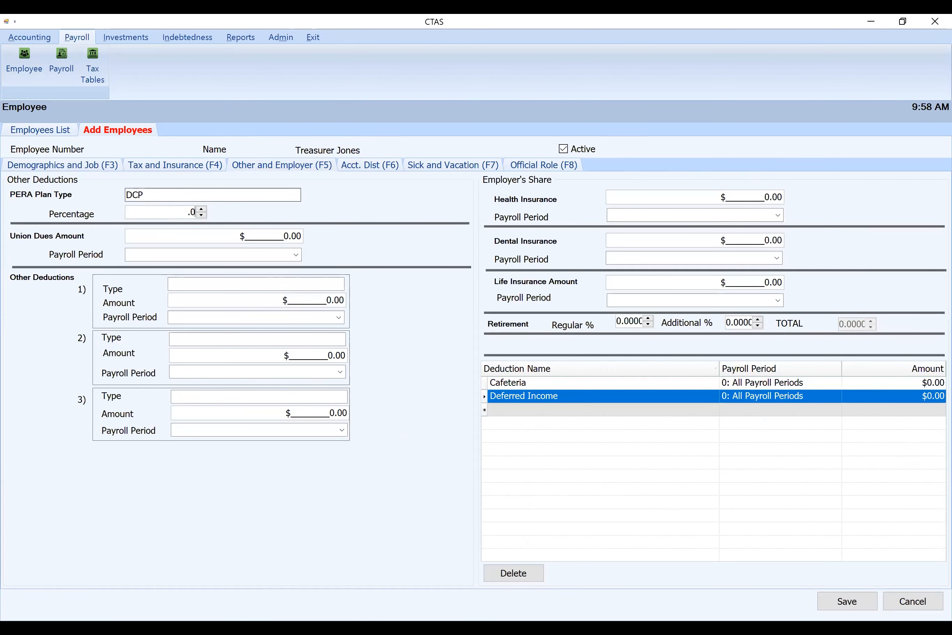
left_click(638, 323)
type(".05")
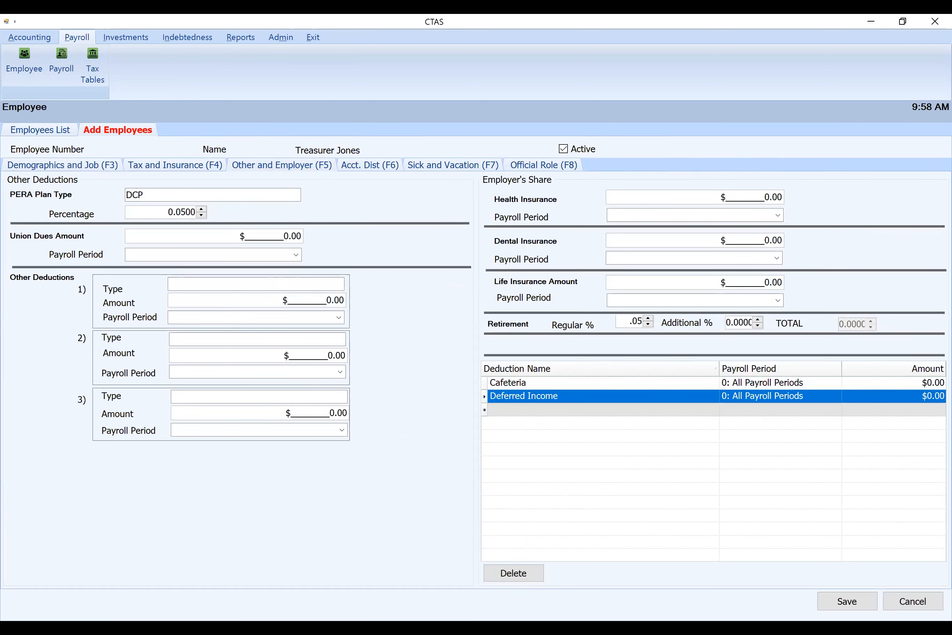
key("Tab")
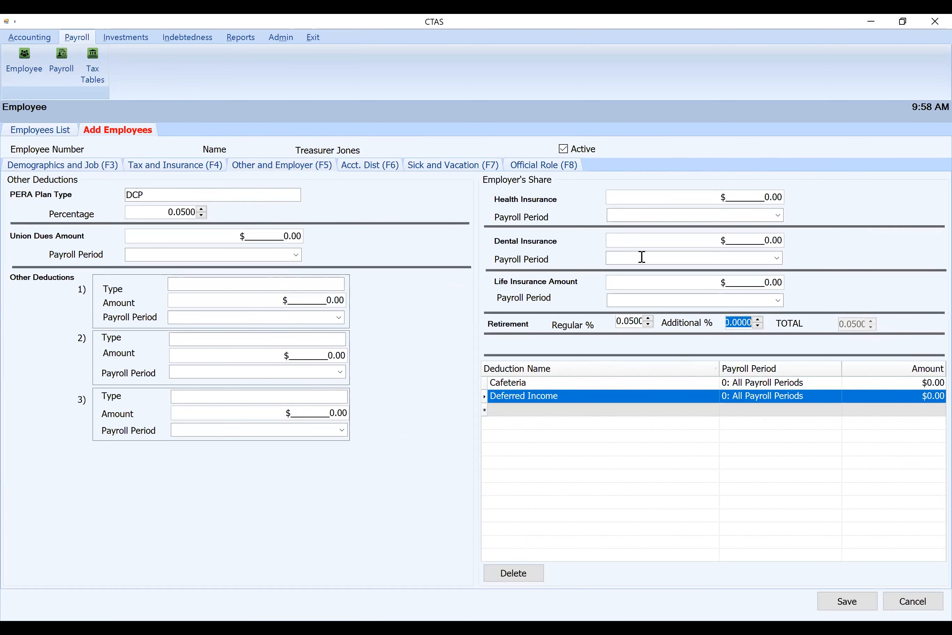
Distribute the treasurer's pay to fund 100: General Fund, account 41110: Council/Town Board, object code 103, at percent 1.000
left_click(370, 165)
left_click(142, 228)
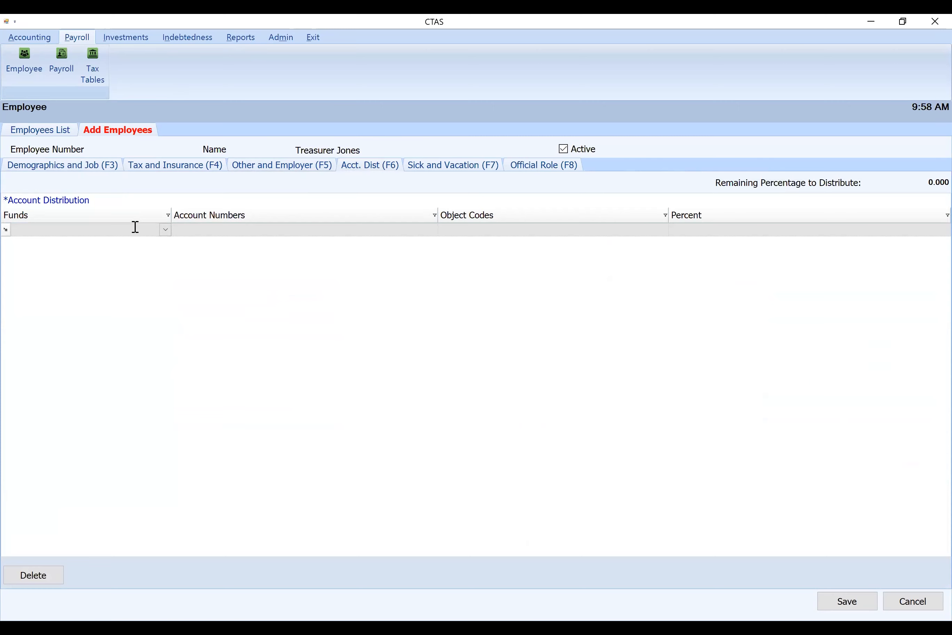
type("10")
key("Tab")
type("411010")
key("Tab")
type("103")
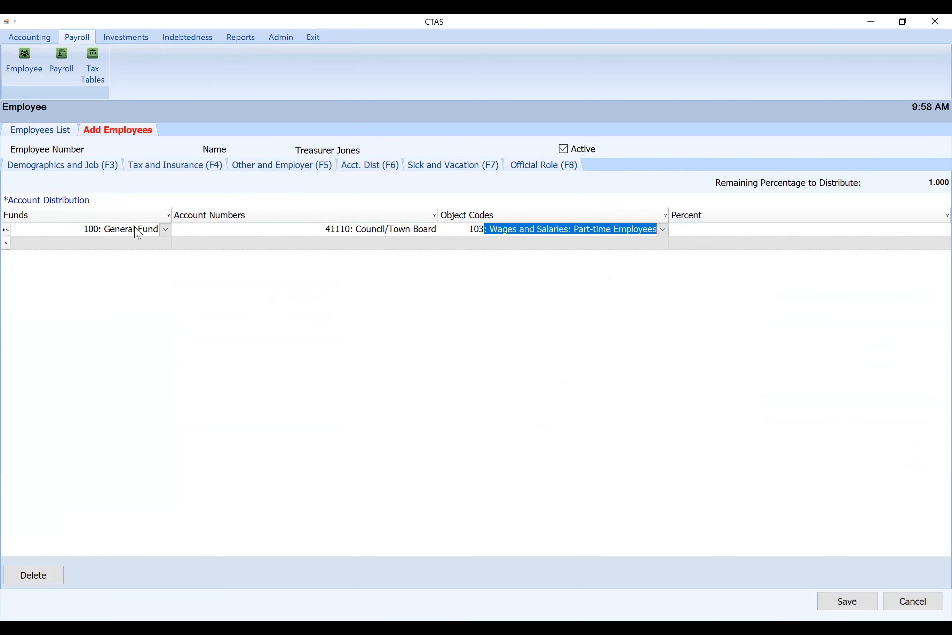
key("Tab")
type("1")
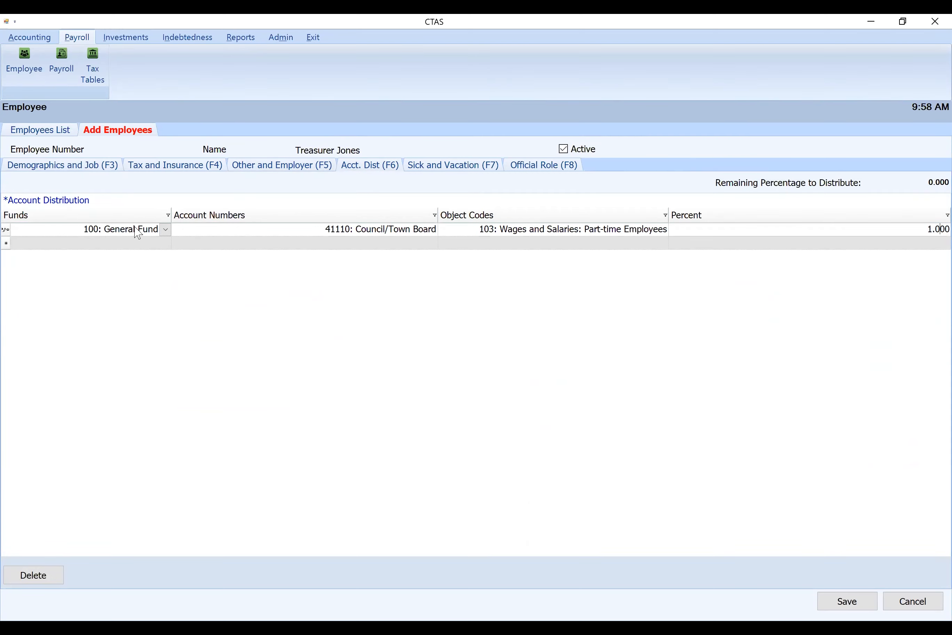
Assign the employee the Treasurer official role and try to save the record
left_click(557, 170)
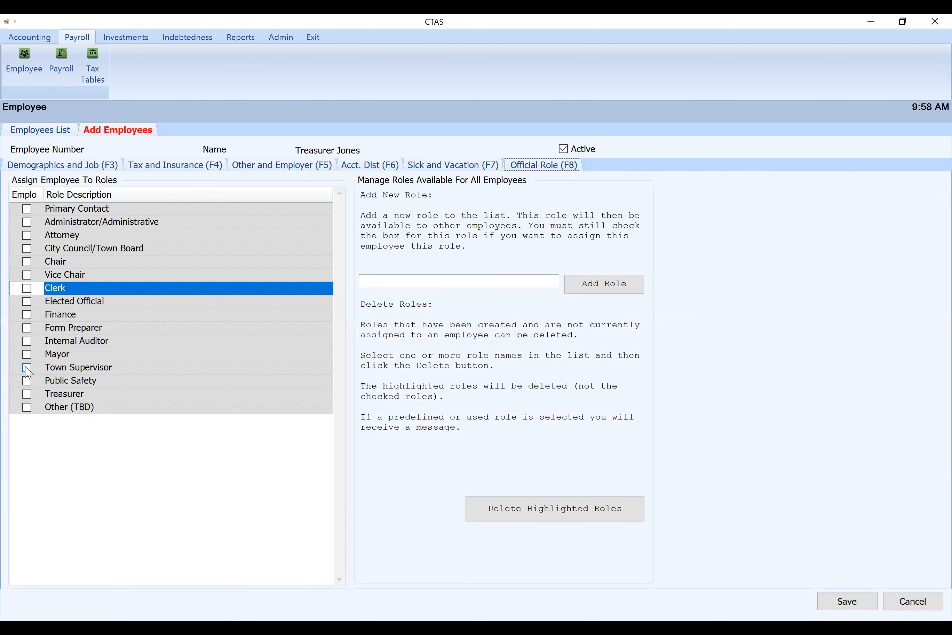
left_click(27, 394)
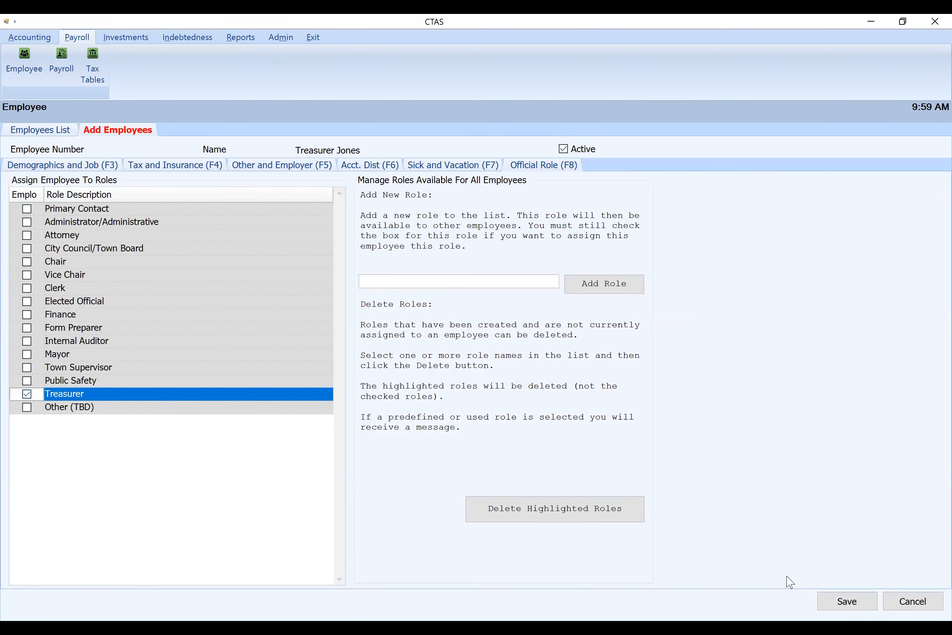
left_click(854, 612)
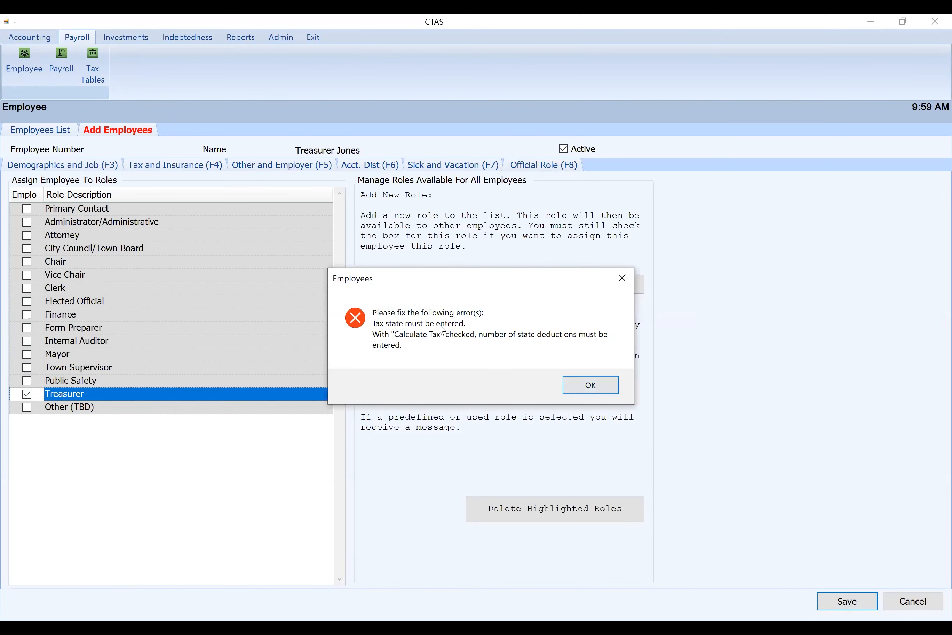
left_click(591, 392)
Enter MN as the treasurer's tax state with 0 state deductions, and save the record
left_click(169, 164)
left_click(456, 212)
type("MN")
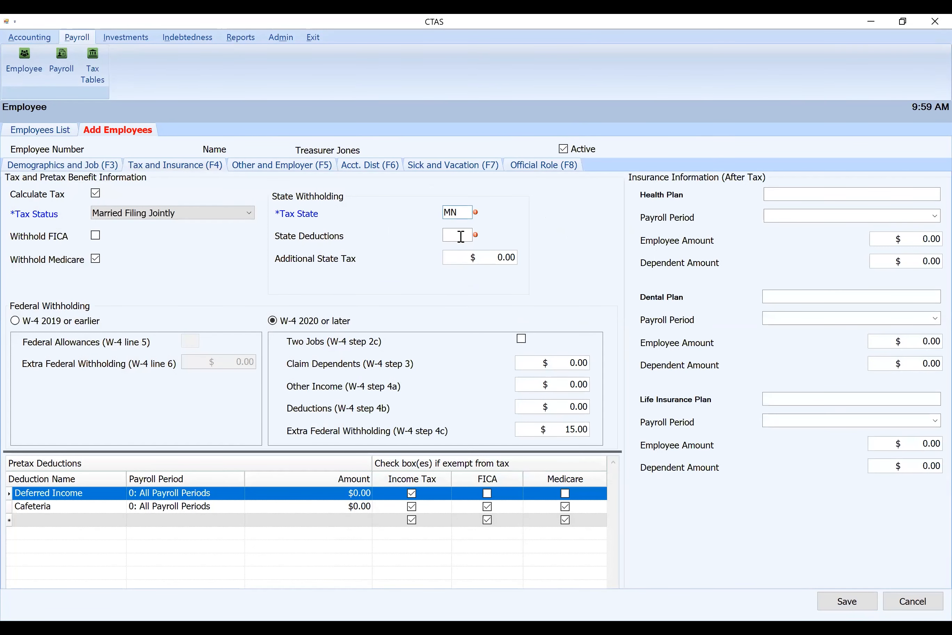
left_click(866, 598)
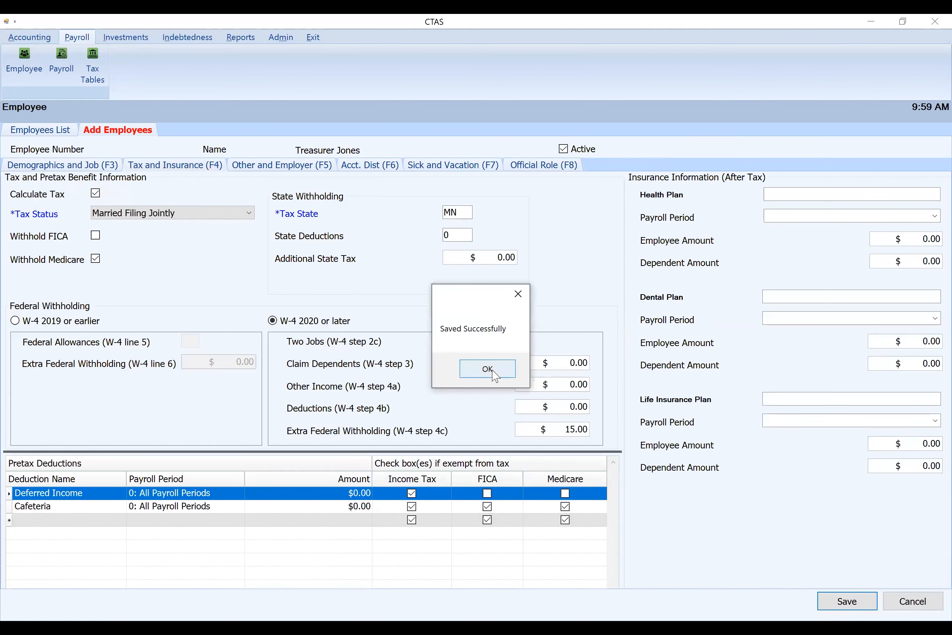
left_click(490, 371)
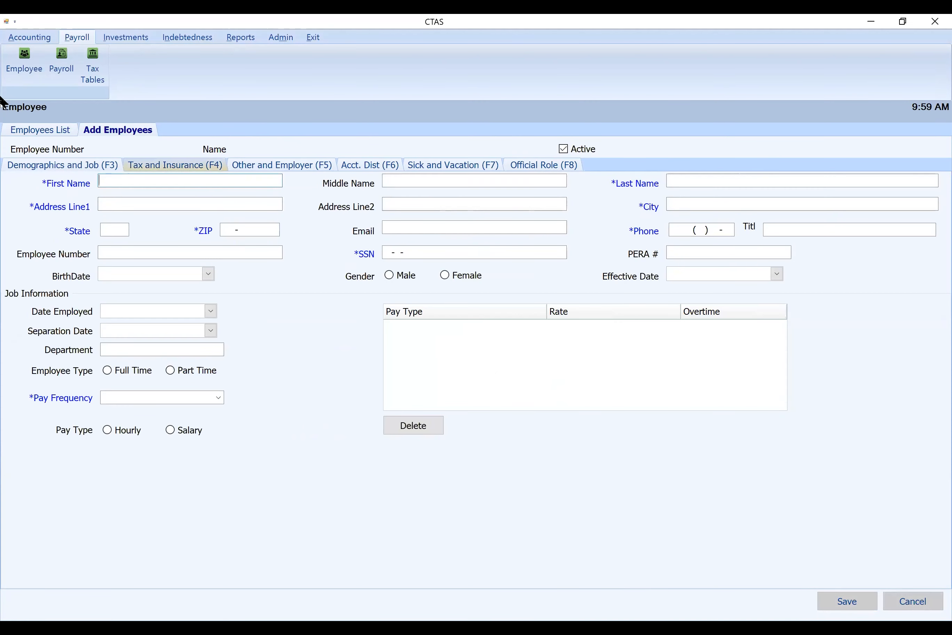
Check the employees list, then start another employee record with the employee's first and last name
left_click(44, 130)
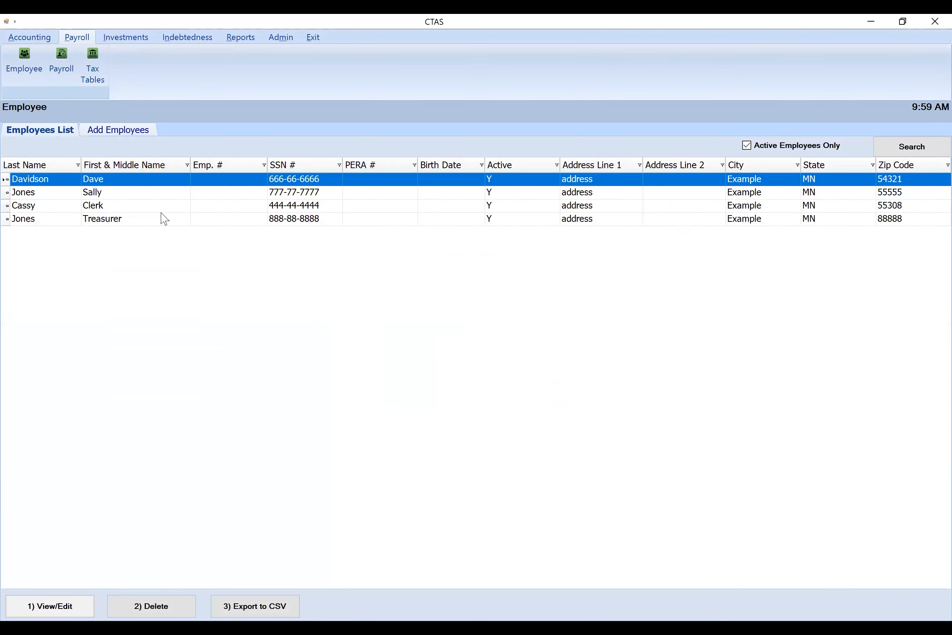
left_click(105, 130)
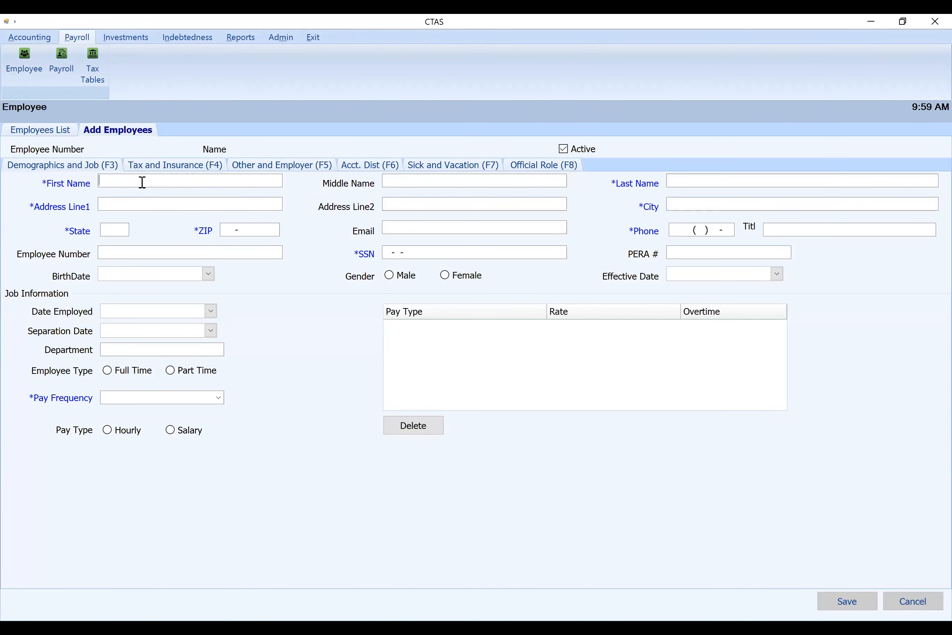
left_click(143, 182)
type("Chris")
key("Tab")
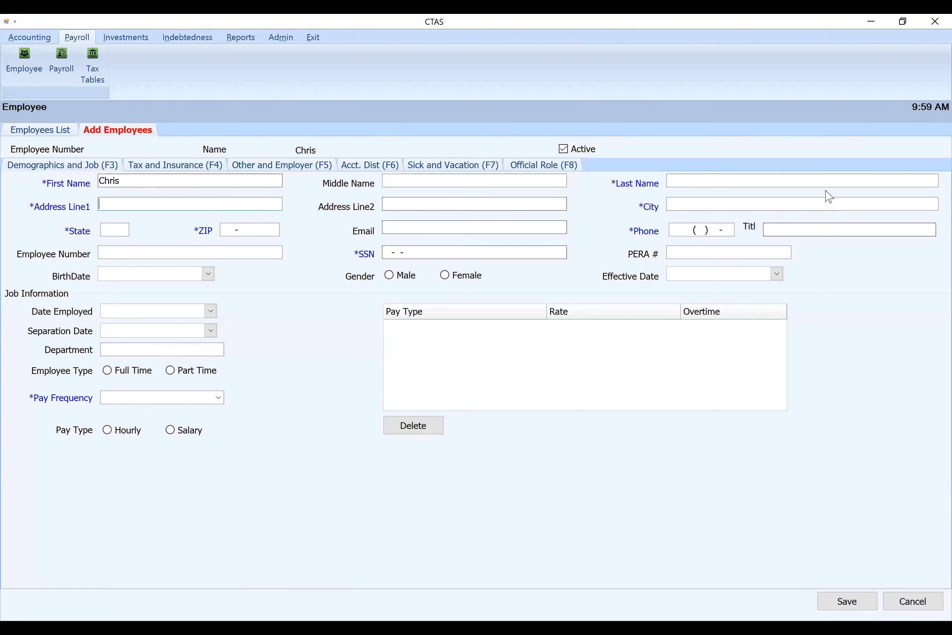
left_click(785, 180)
type("Christopher")
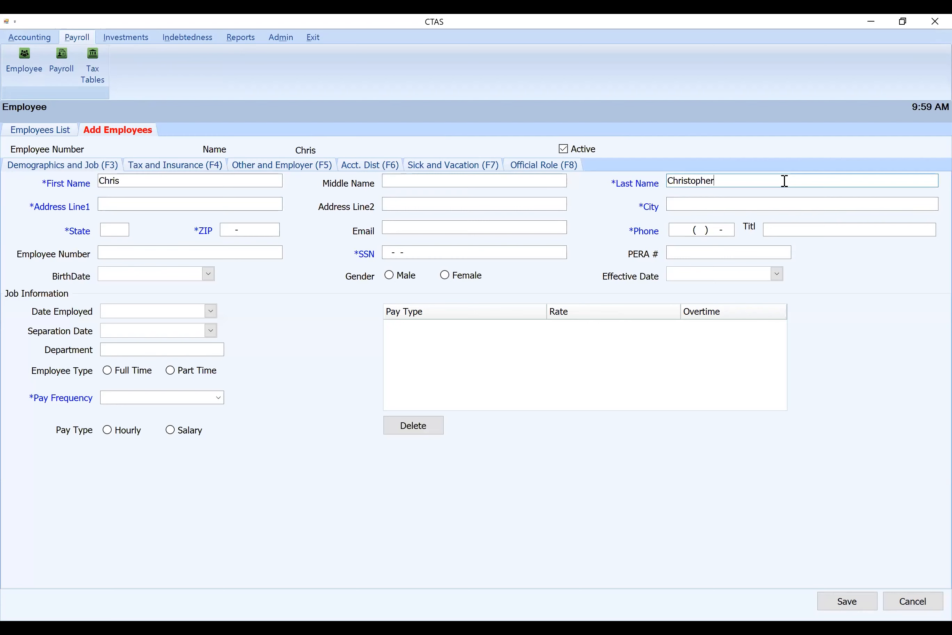
Fill in the new employee's address line, city, state MN and five-digit ZIP code
key("Tab")
type("addrees")
key("Tab")
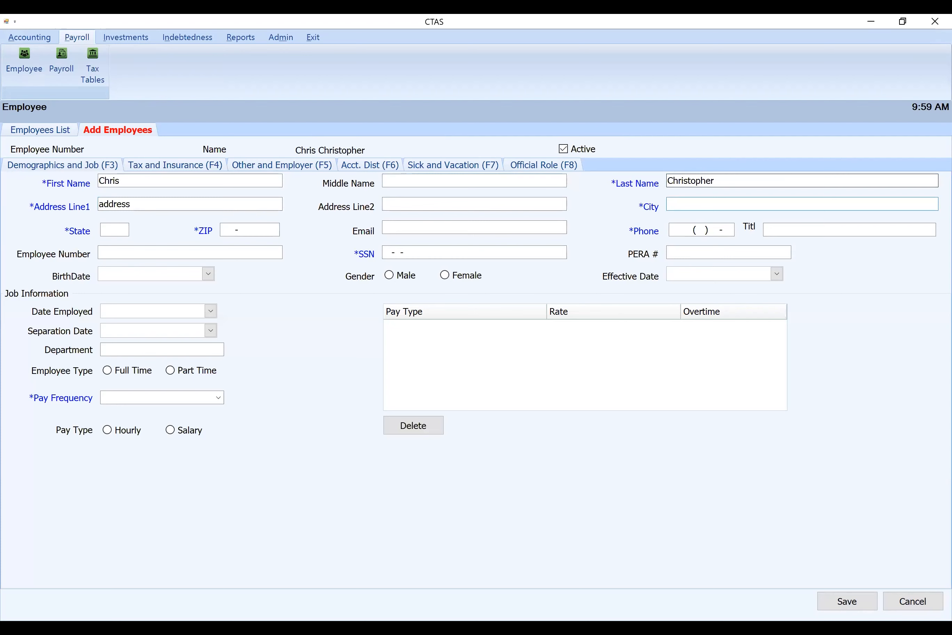
type("MN")
key("Tab")
type("55")
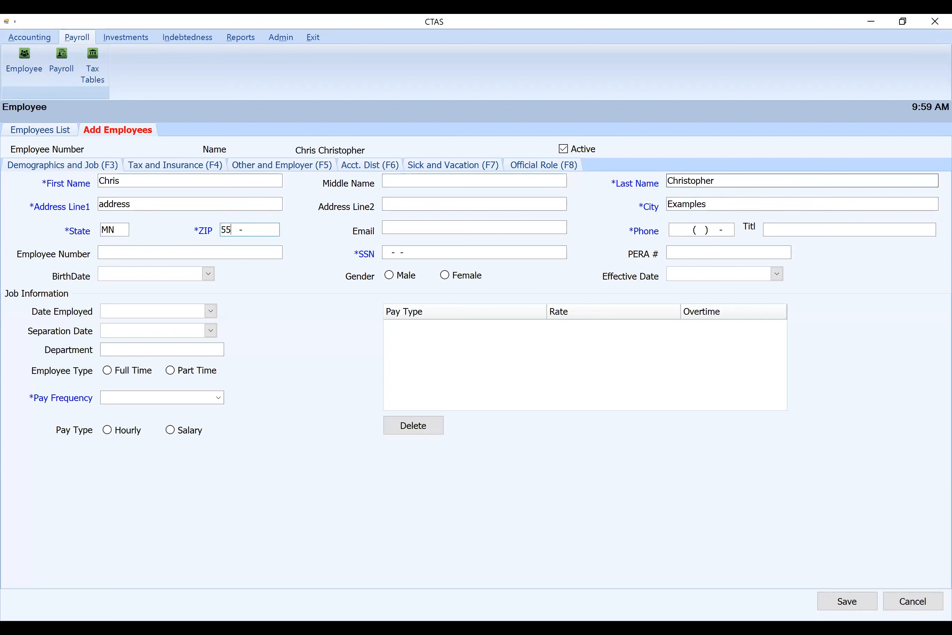
key("Tab")
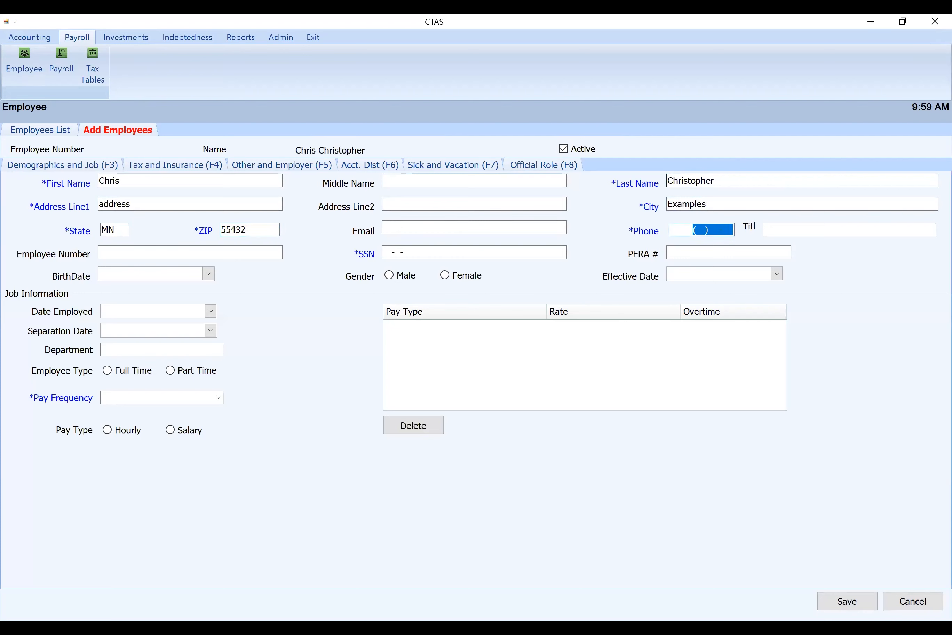
Enter the new employee's phone number and Social Security number
type("2222222222")
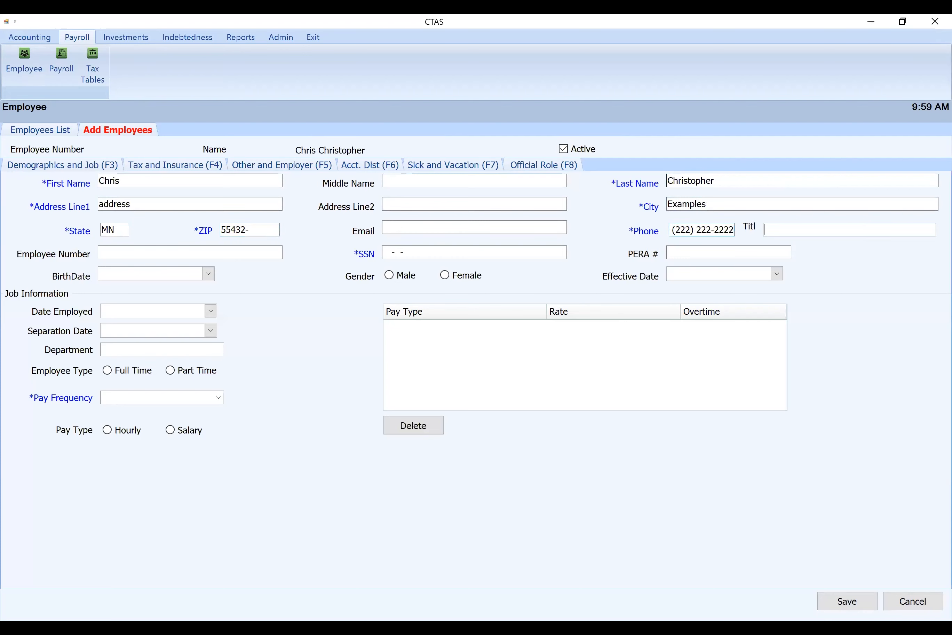
key("Tab")
type("22222")
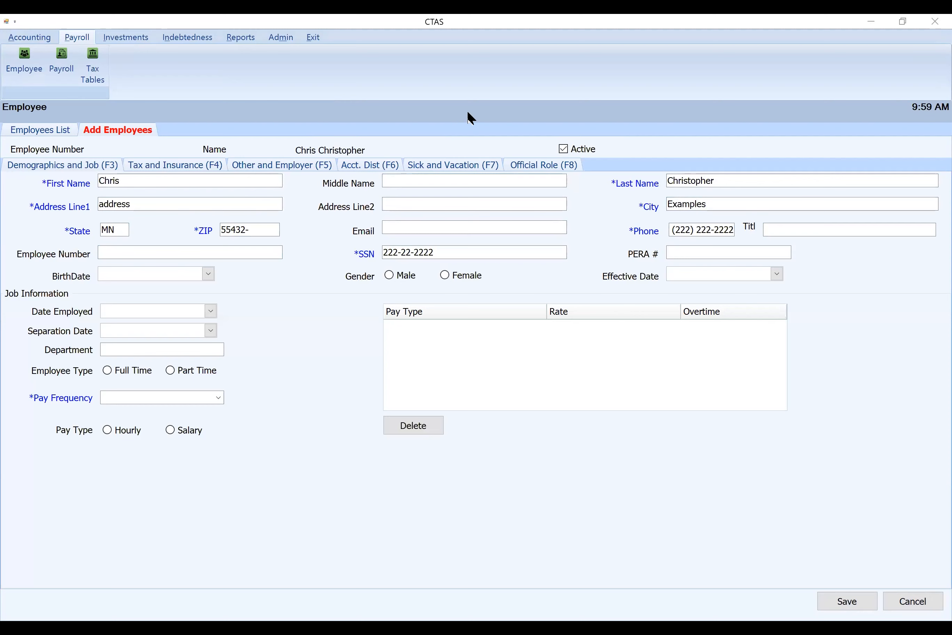
Set the new employee's date employed to 03/01/2021, employee type to Part Time and pay frequency to Monthly
left_click(211, 314)
left_click(111, 353)
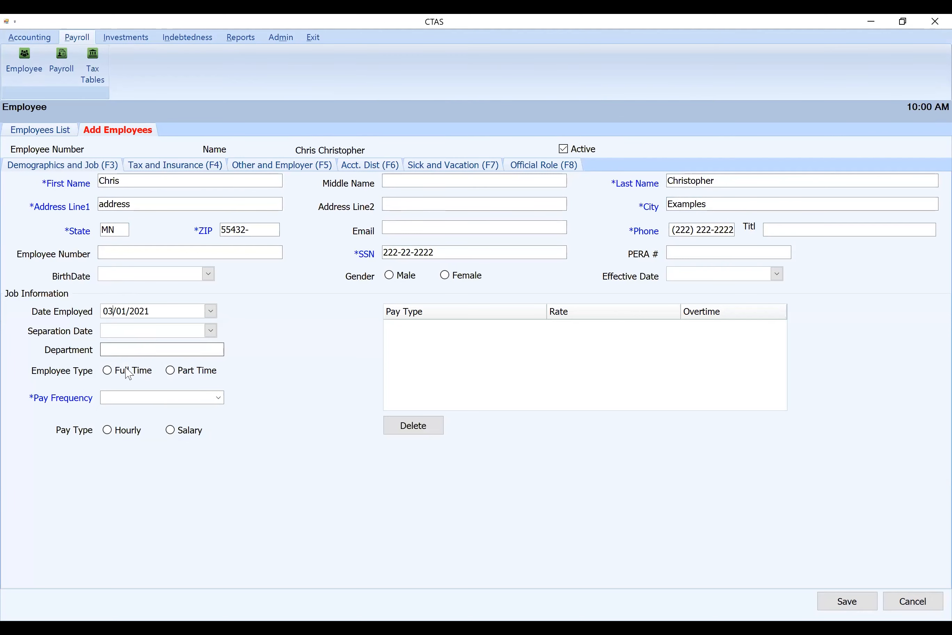
left_click(170, 371)
left_click(170, 396)
left_click(215, 398)
left_click(136, 442)
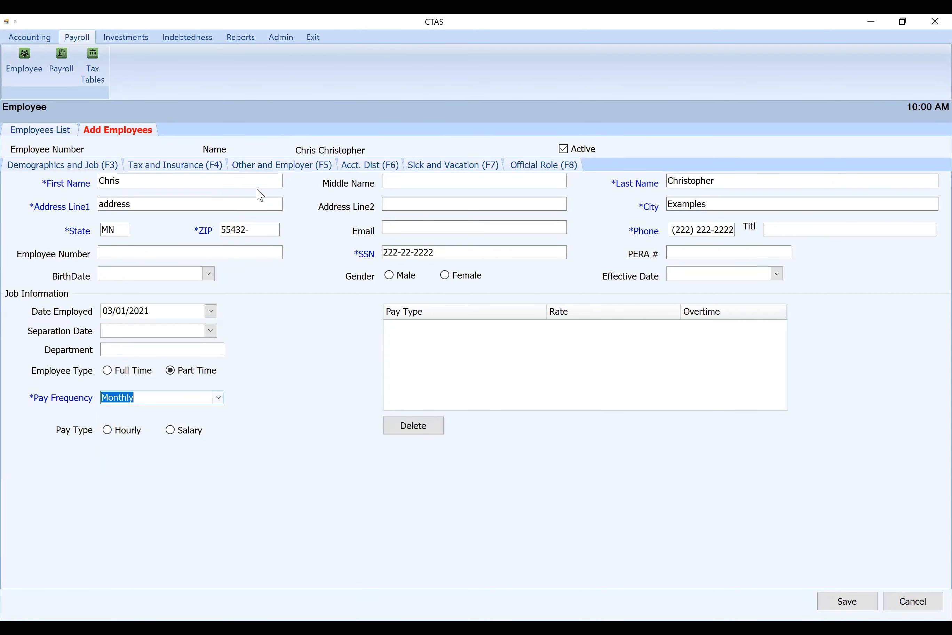
Enable tax calculation, FICA and Medicare withholding with status Married Filing Jointly, tax state MN and 0 state deductions
left_click(196, 165)
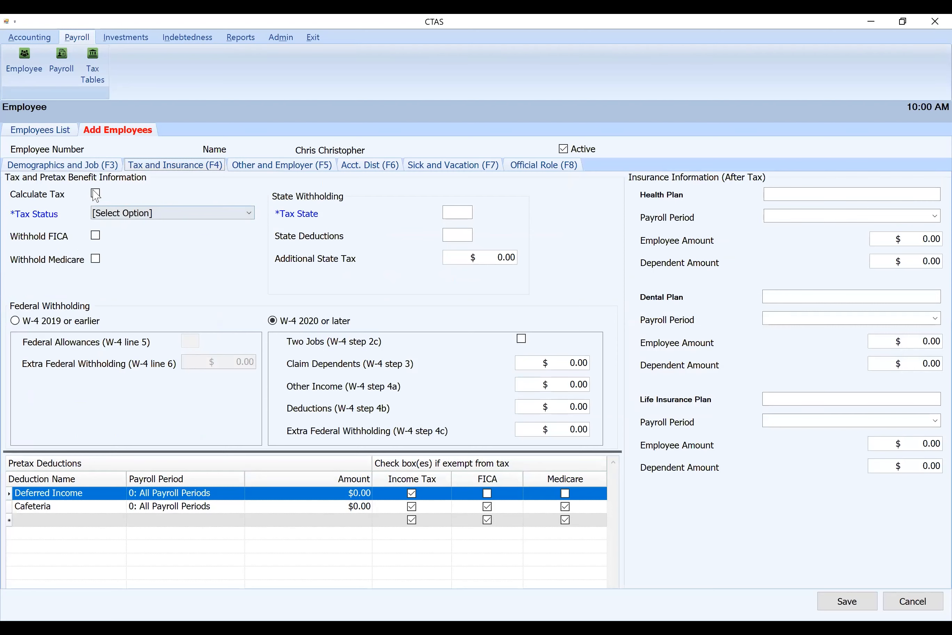
left_click(95, 194)
left_click(117, 213)
left_click(110, 236)
left_click(96, 236)
left_click(96, 259)
left_click(453, 215)
type("MN")
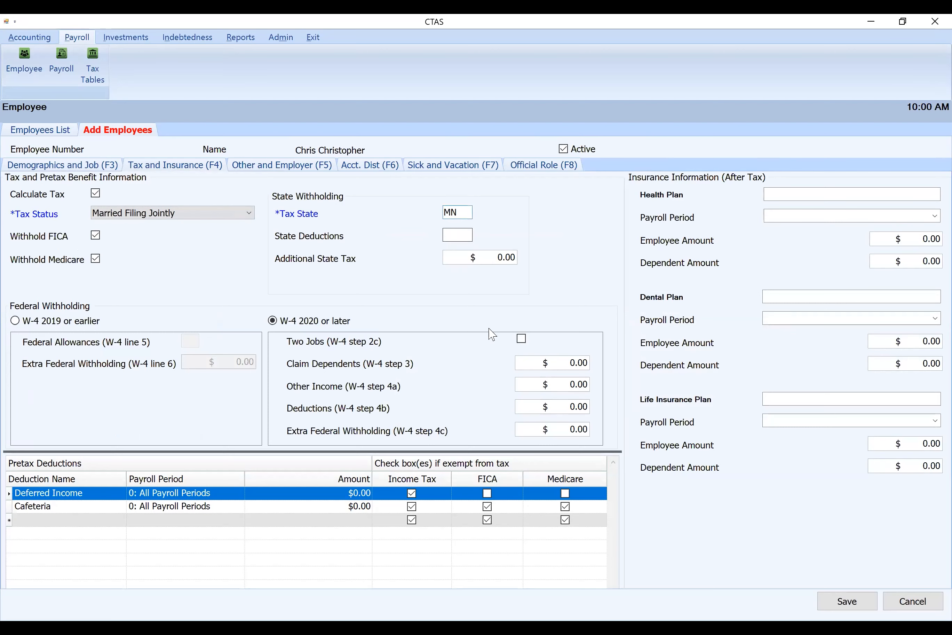
type("0")
Enter none as the new employee's PERA plan type and open the account distribution
left_click(280, 166)
left_click(146, 198)
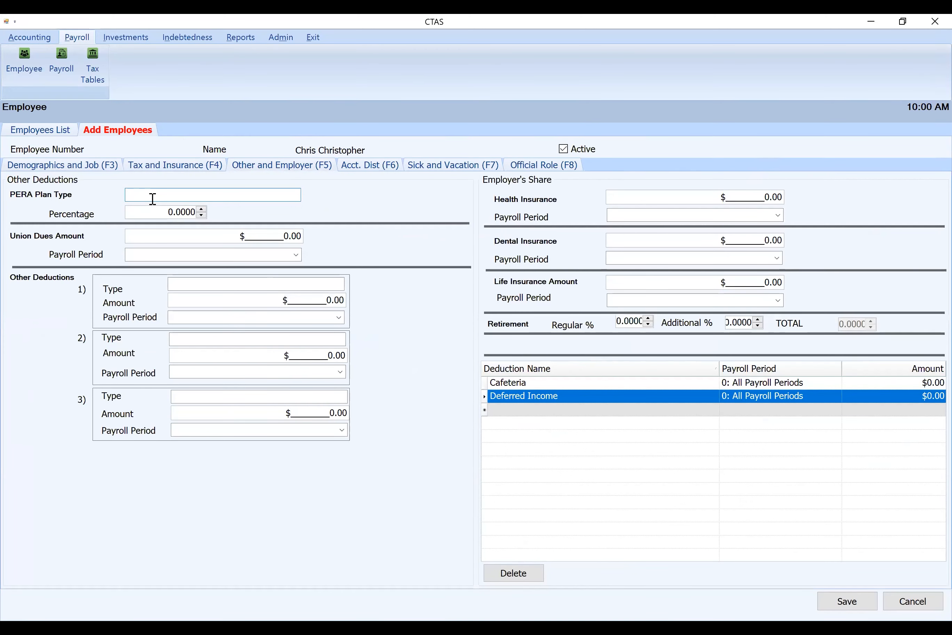
left_click(363, 166)
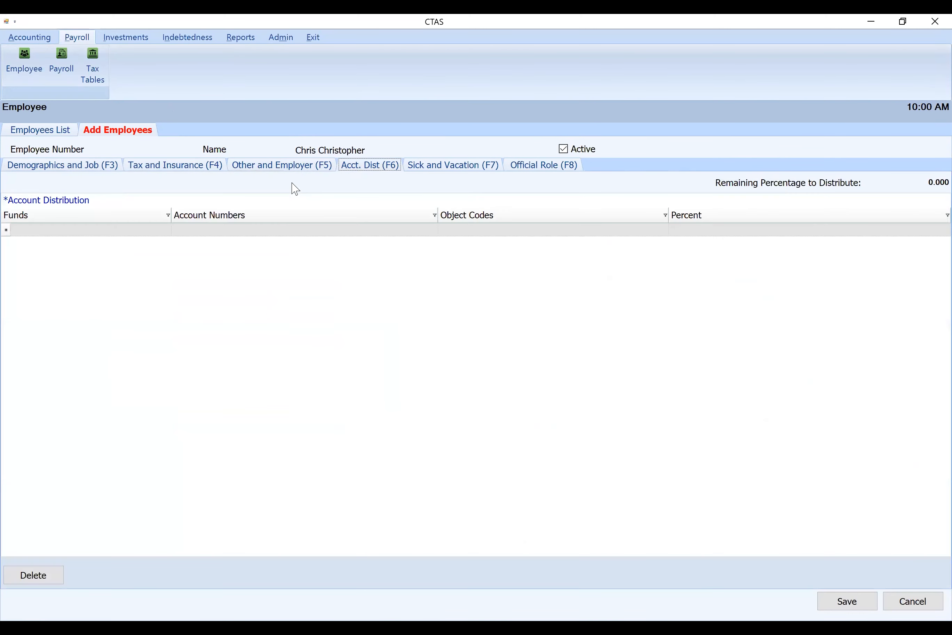
Distribute the new employee's pay to 100 General Fund, account 41110 Council/Town Board, object code 103, with percent 1.000
left_click(139, 227)
type("411")
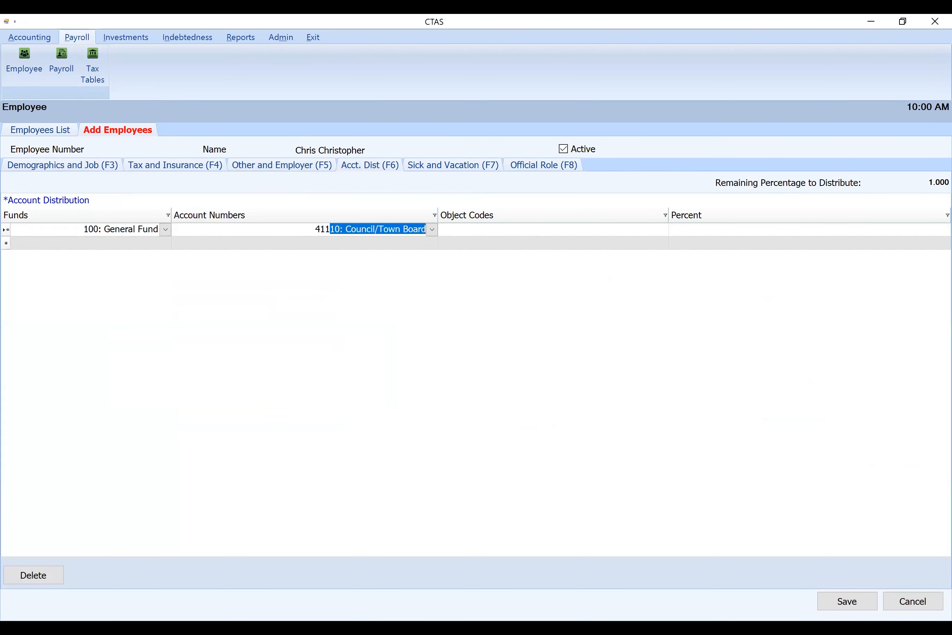
type("10")
key("Tab")
type("103")
key("Tab")
type("1")
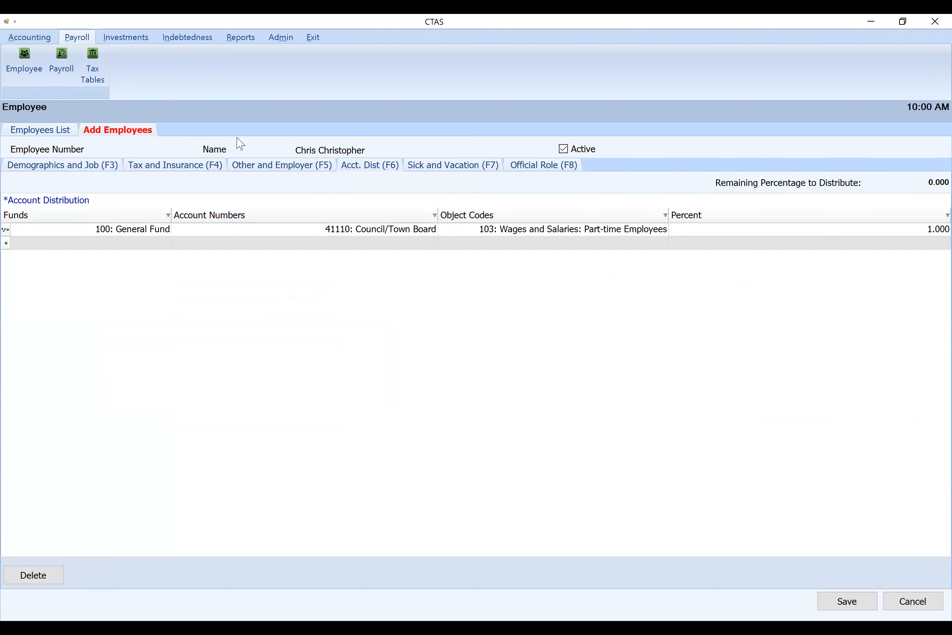
Assign the Town Supervisor official role to the new employee and save the record
left_click(562, 166)
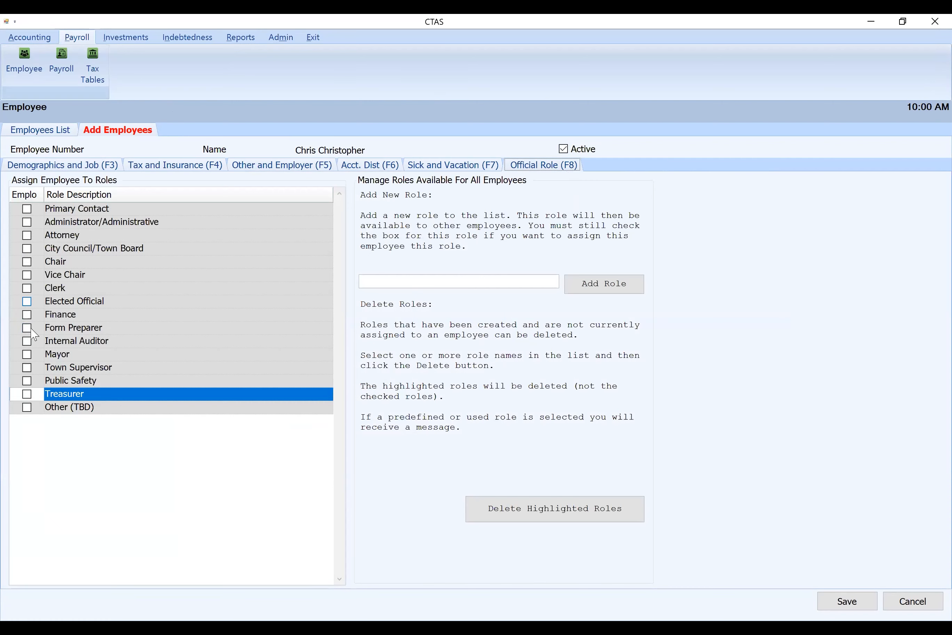
left_click(27, 367)
left_click(846, 601)
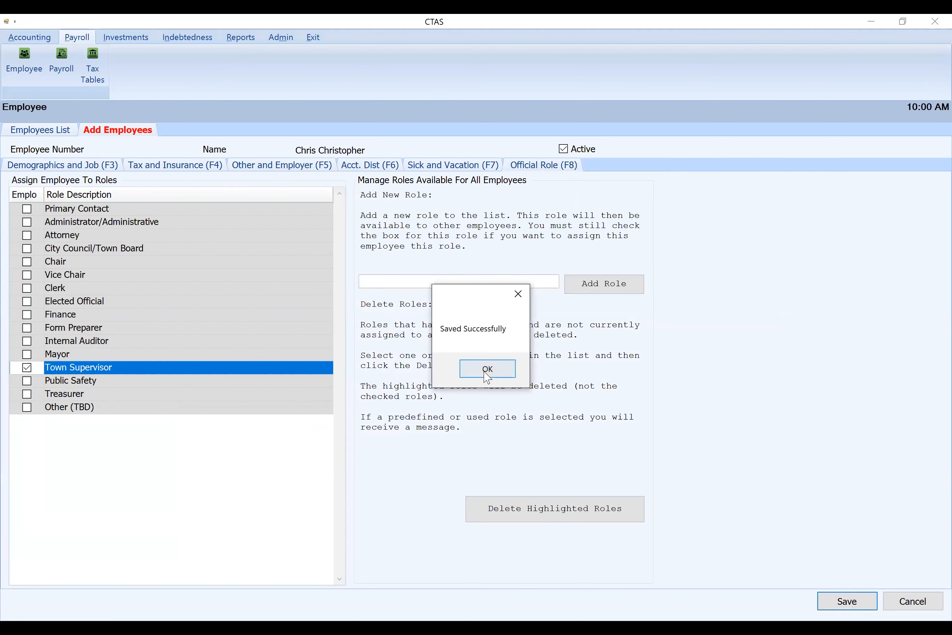
left_click(487, 370)
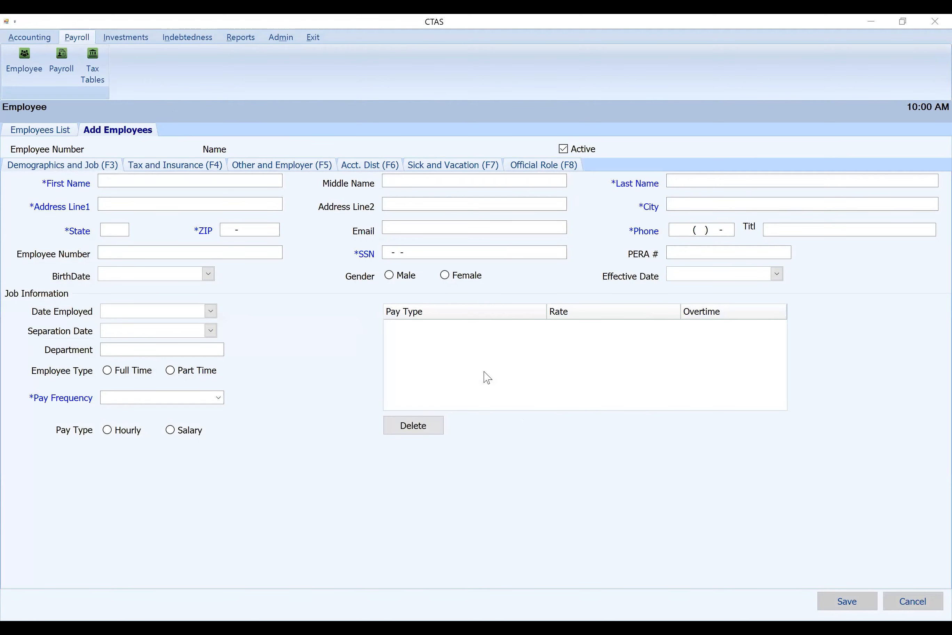
Open the treasurer's employee record from the employee list and check the assigned official roles
left_click(45, 131)
double_click(105, 224)
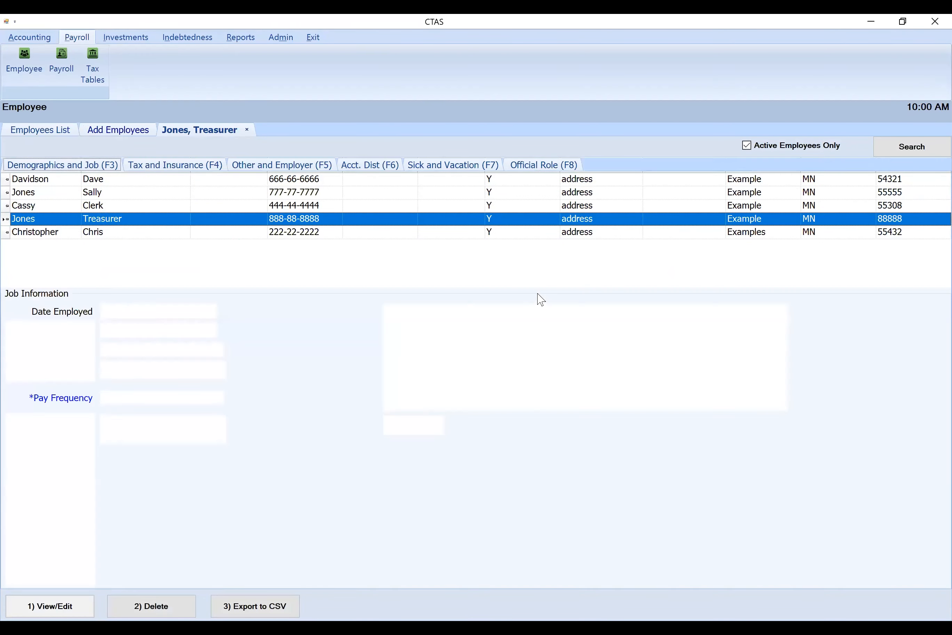
left_click(509, 171)
left_click(27, 394)
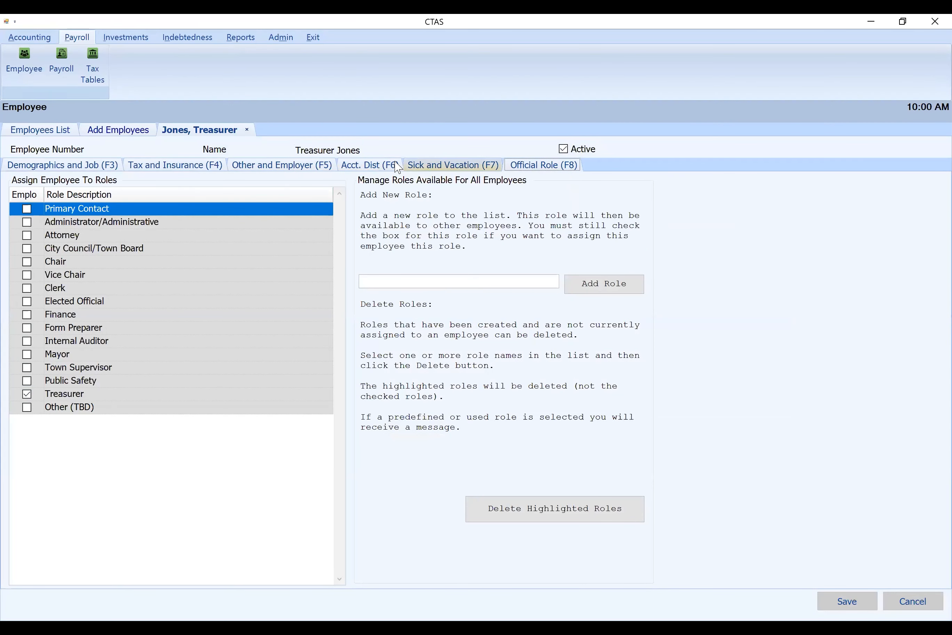
Change the treasurer's account distribution to account 41510 Treasurer, save the record and close it to return to the employee list
left_click(374, 166)
left_click(304, 229)
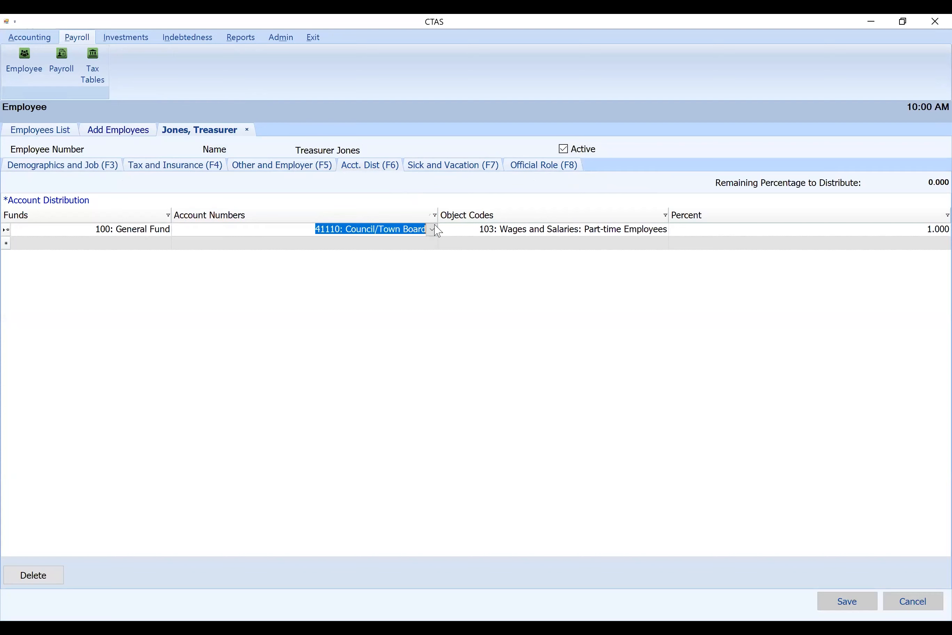
type("41510: Treasurer")
key("Tab")
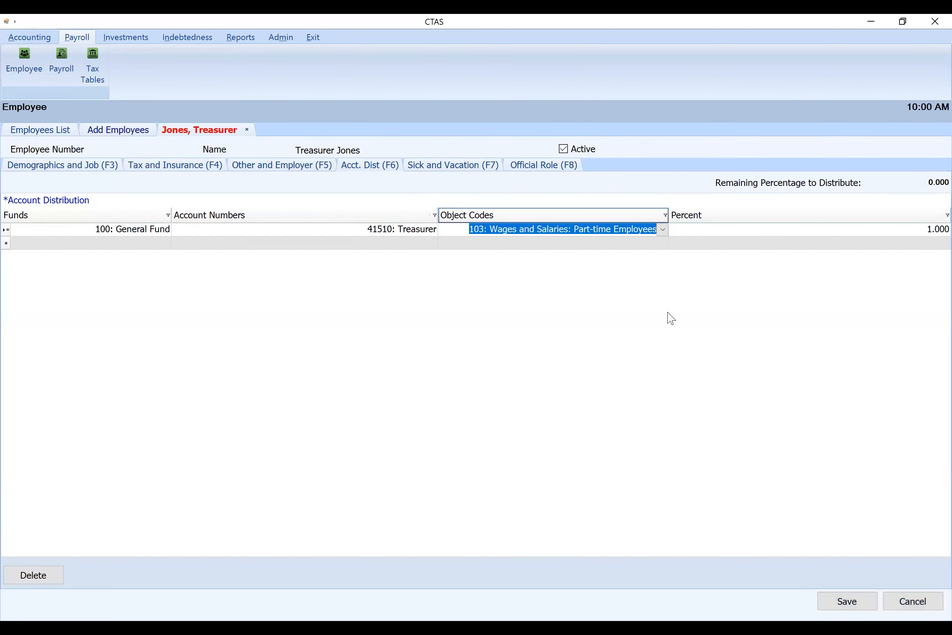
left_click(851, 605)
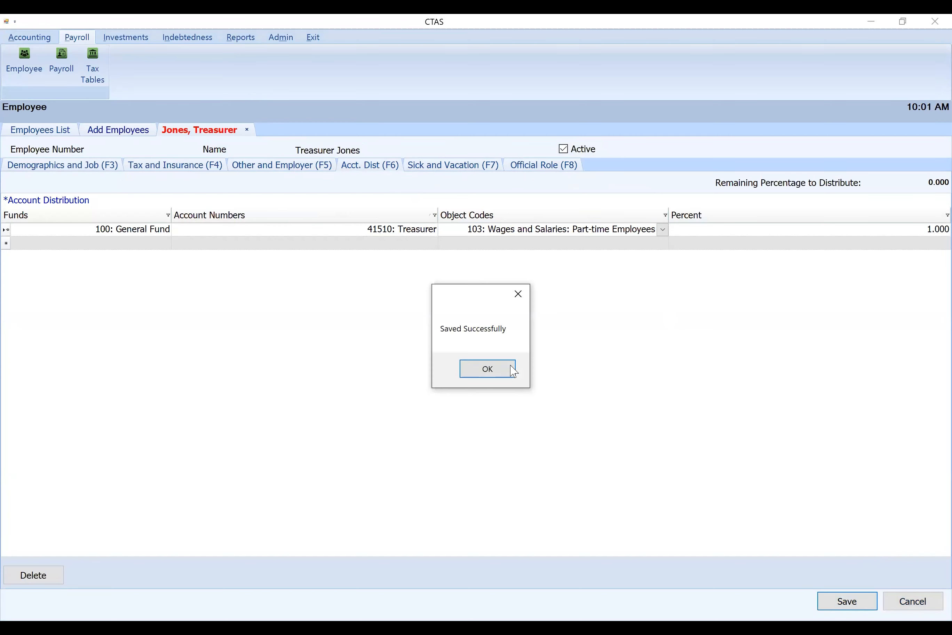
left_click(508, 370)
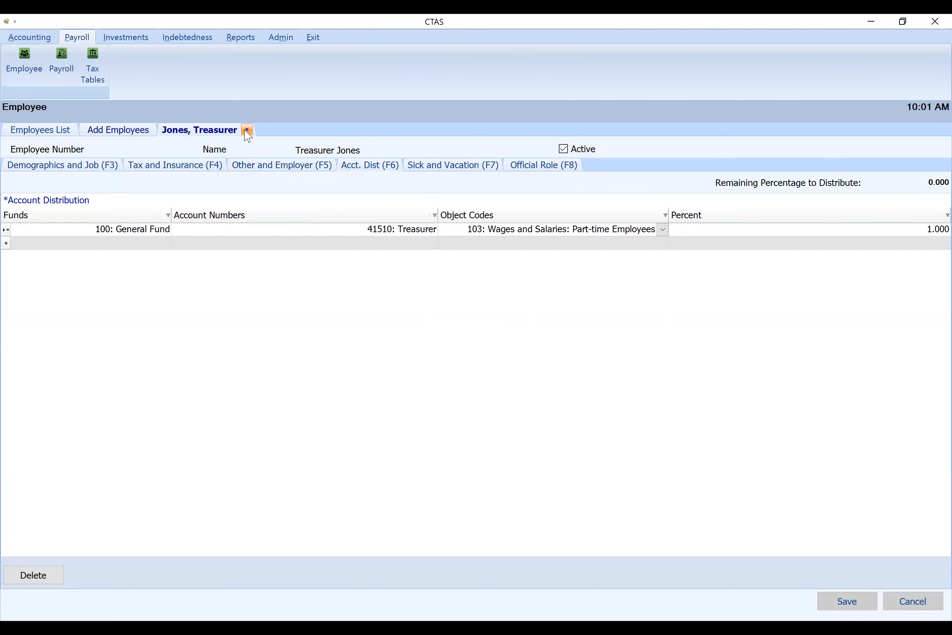
left_click(247, 130)
left_click(48, 131)
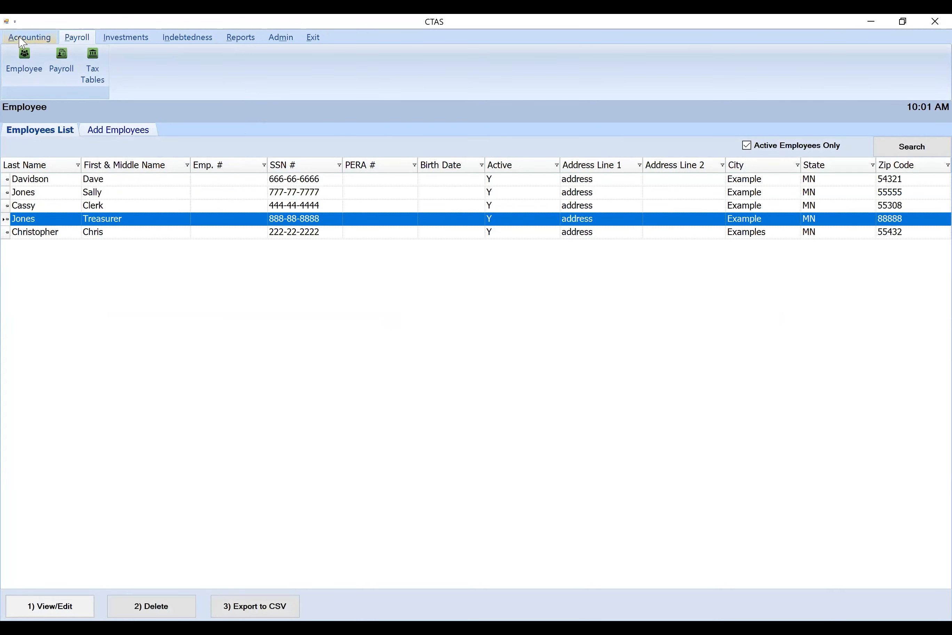
Start a new payroll period with the description March Payroll
left_click(62, 62)
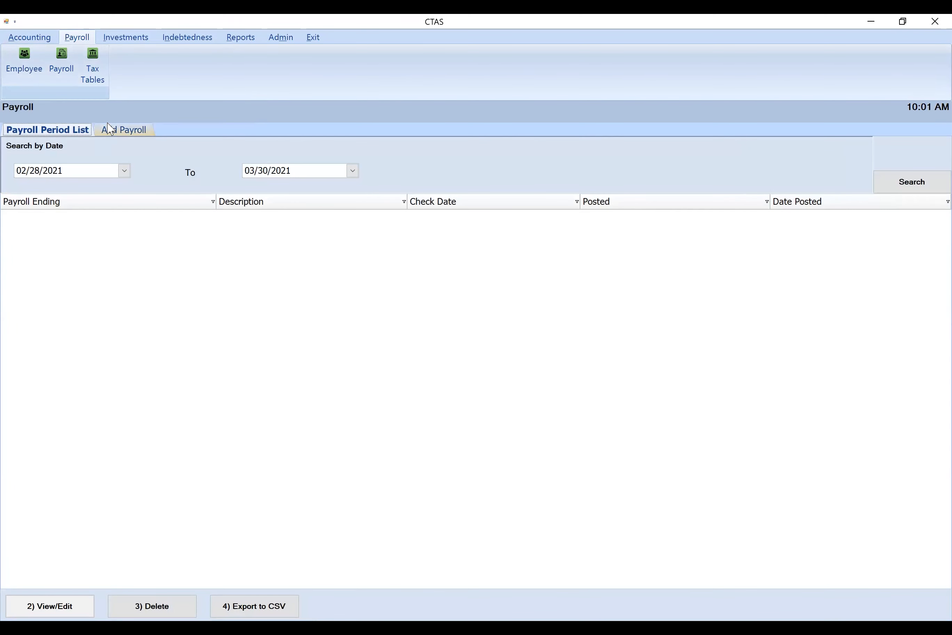
left_click(112, 130)
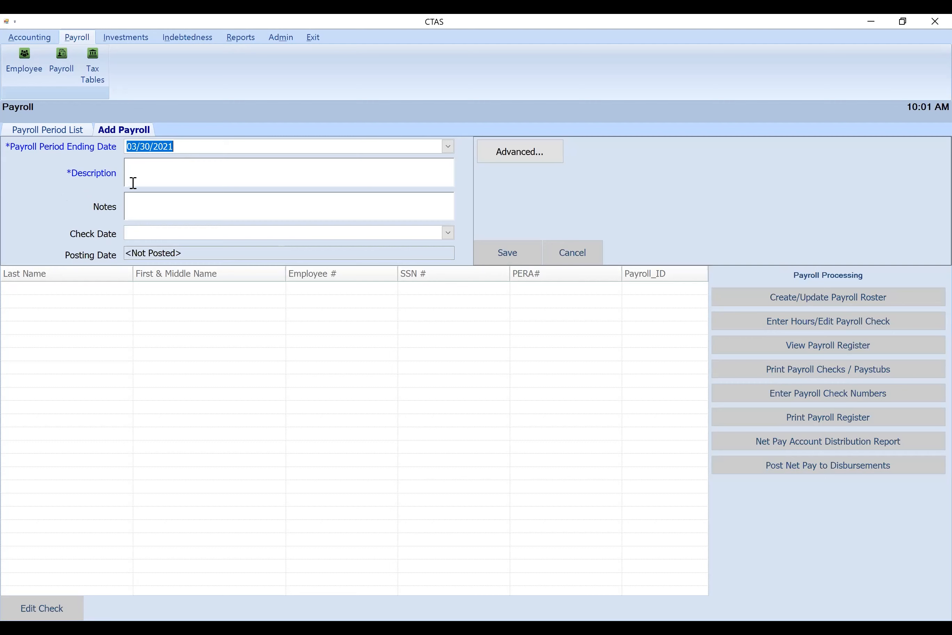
left_click(149, 176)
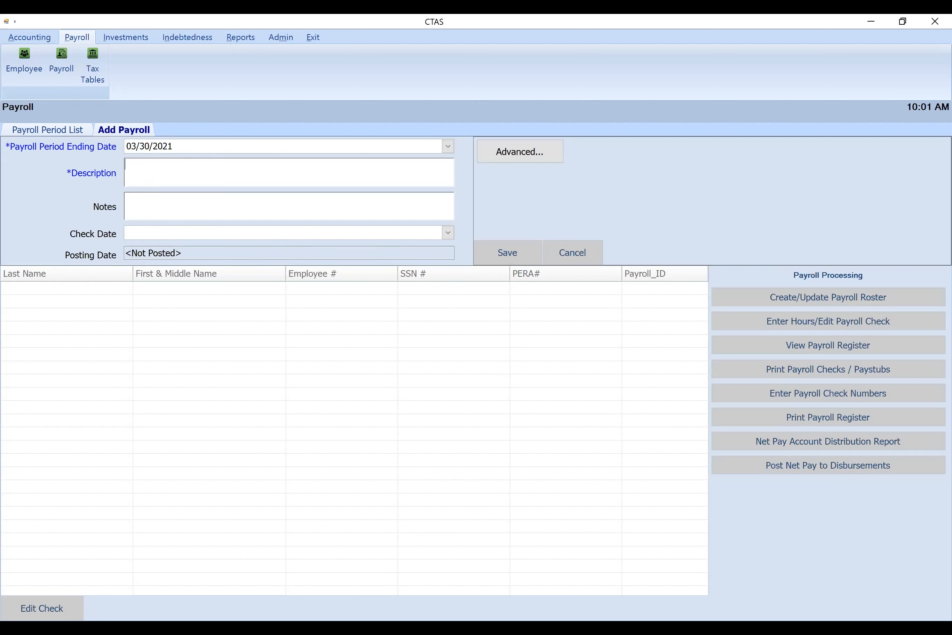
type("March")
type(" Pary")
key("BackSpace")
key("BackSpace")
type("yo")
key("BackSpace")
type("roll")
key("Tab")
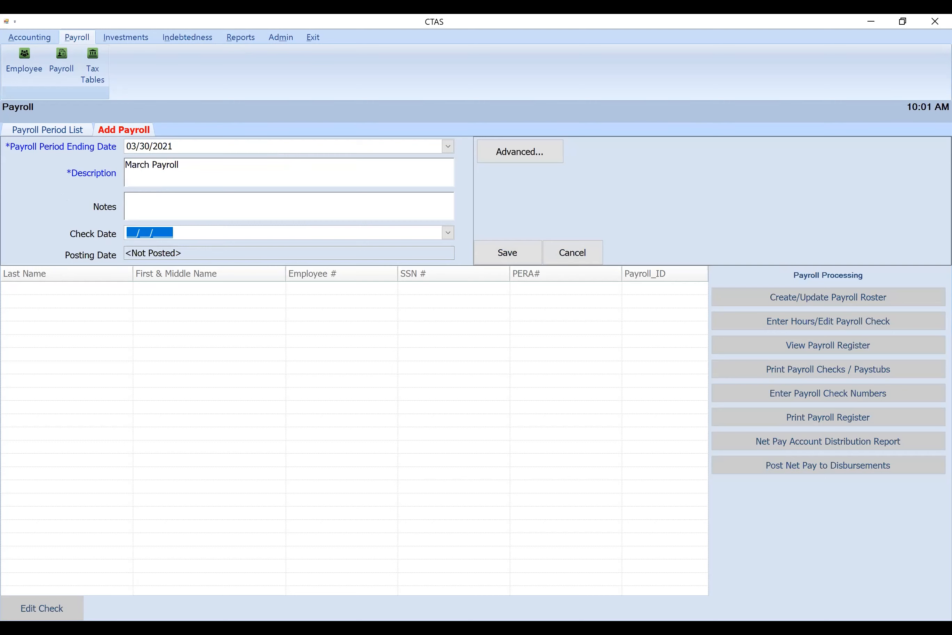
Set the March payroll's check date to 03/30/2021 and save the payroll period
type("03/30/")
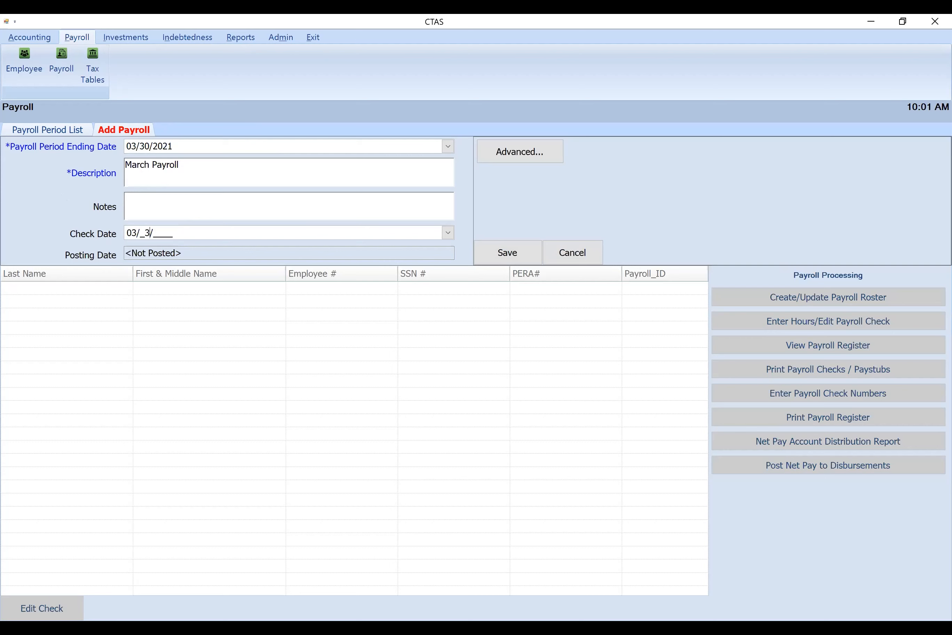
type("2021")
left_click(515, 255)
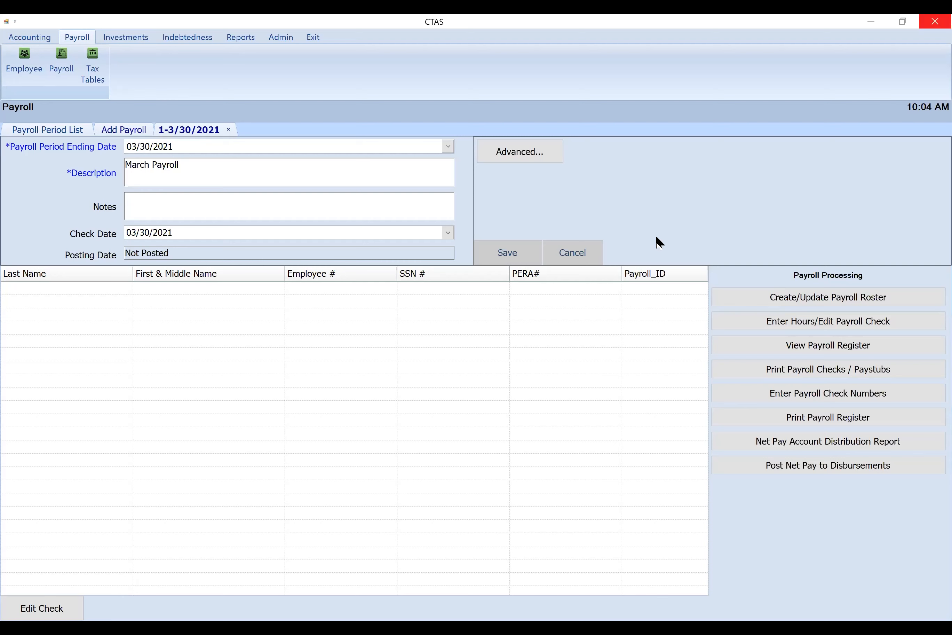
left_click(146, 253)
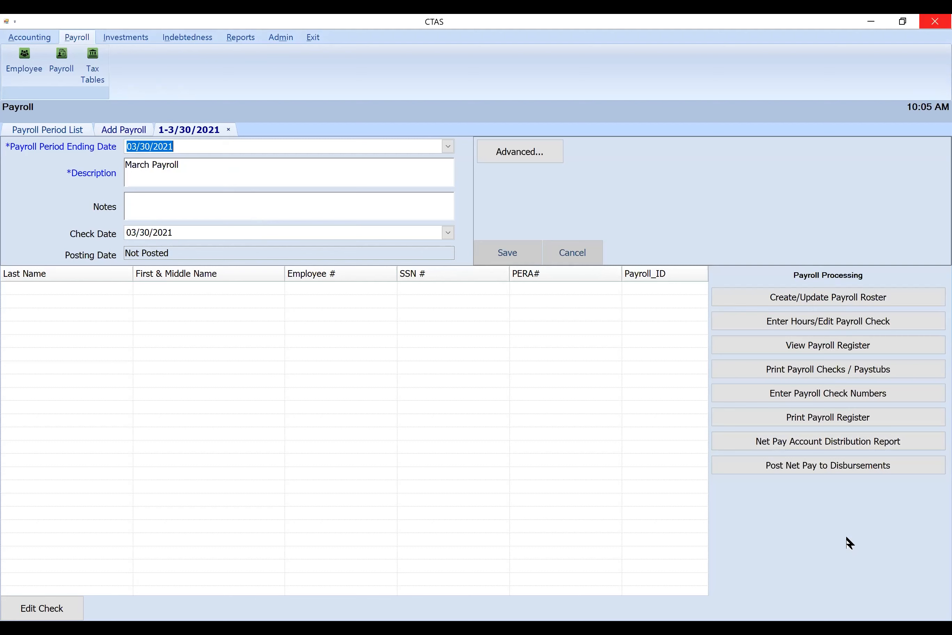
Create the March payroll roster, adding two employees individually and all remaining employees together, and save it
left_click(810, 296)
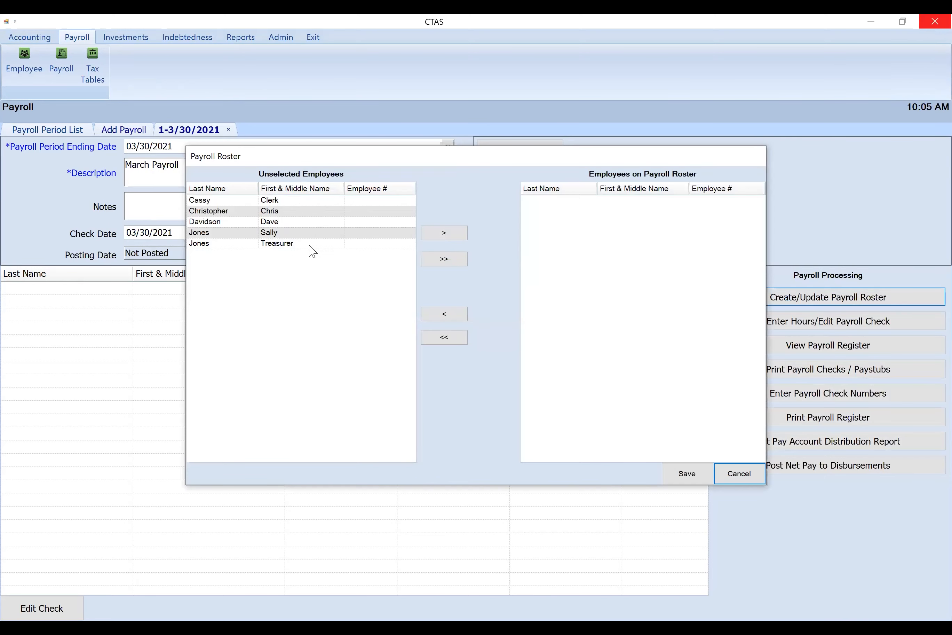
left_click(456, 262)
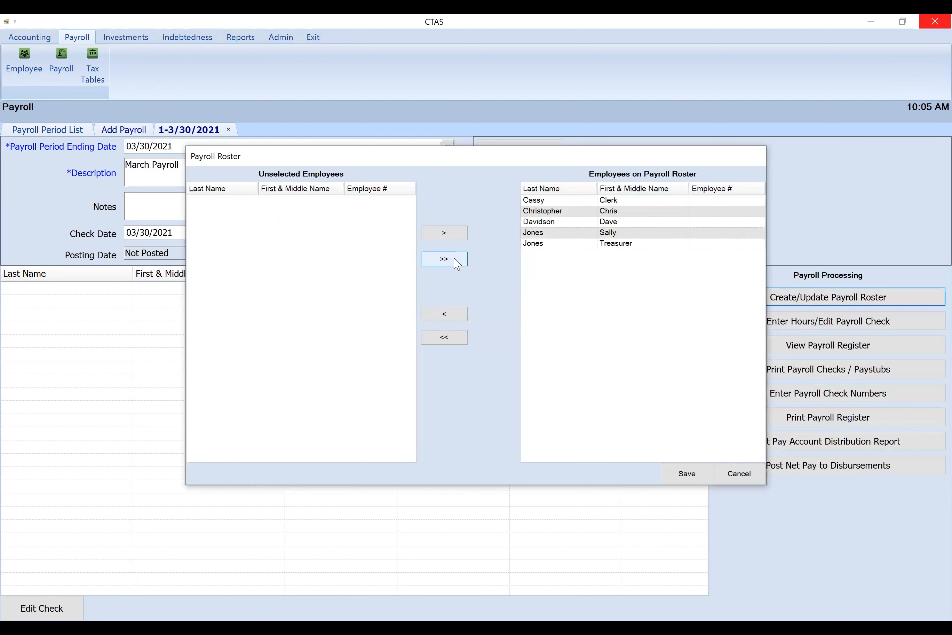
left_click(447, 340)
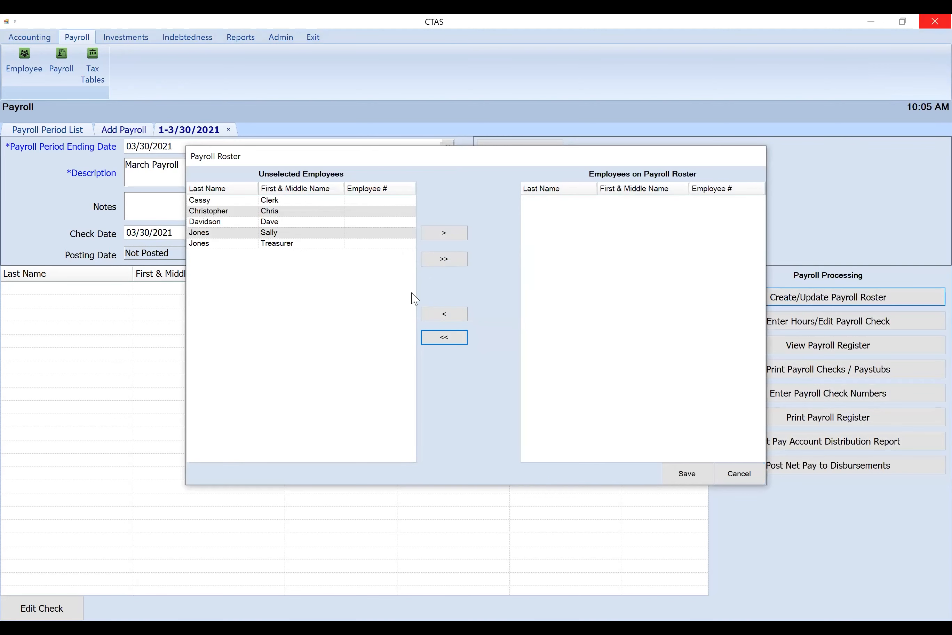
left_click(337, 201)
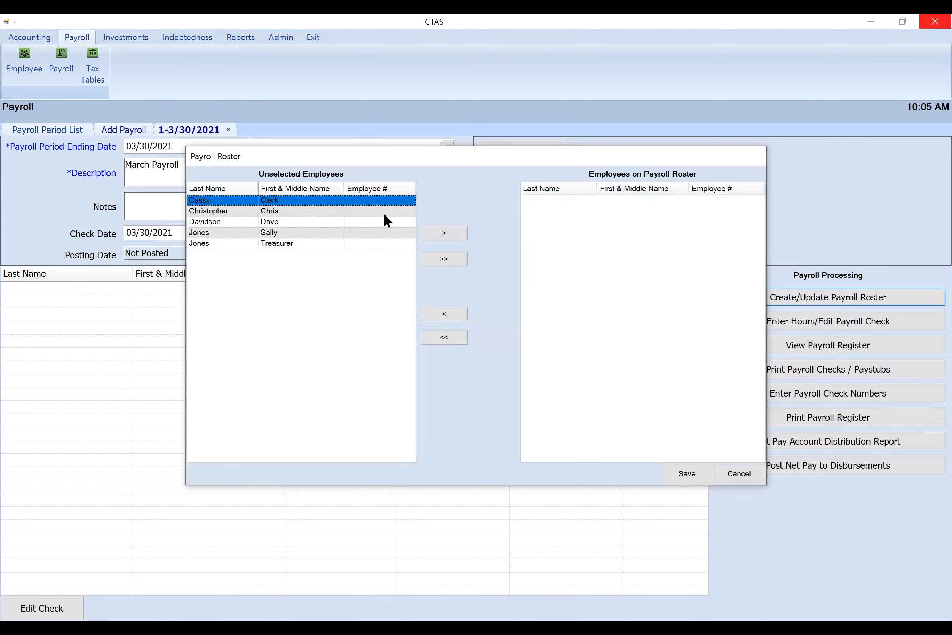
left_click(434, 237)
left_click(339, 201)
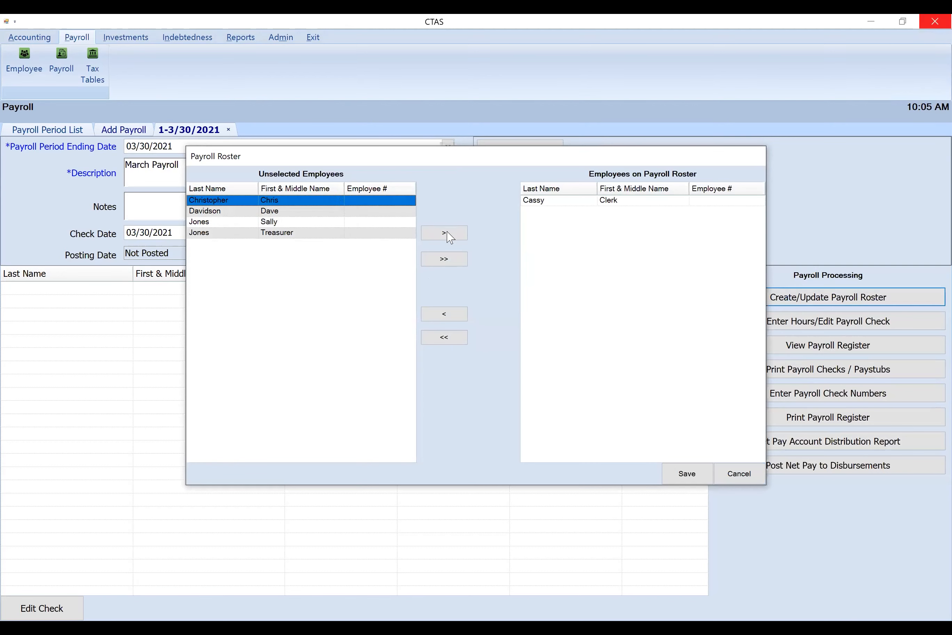
left_click(446, 232)
left_click(446, 260)
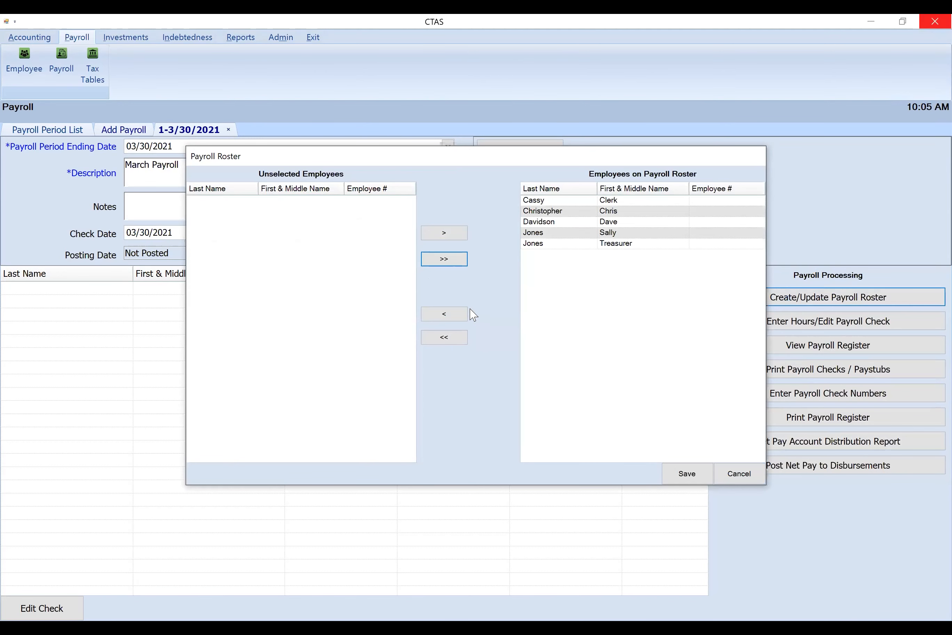
left_click(687, 474)
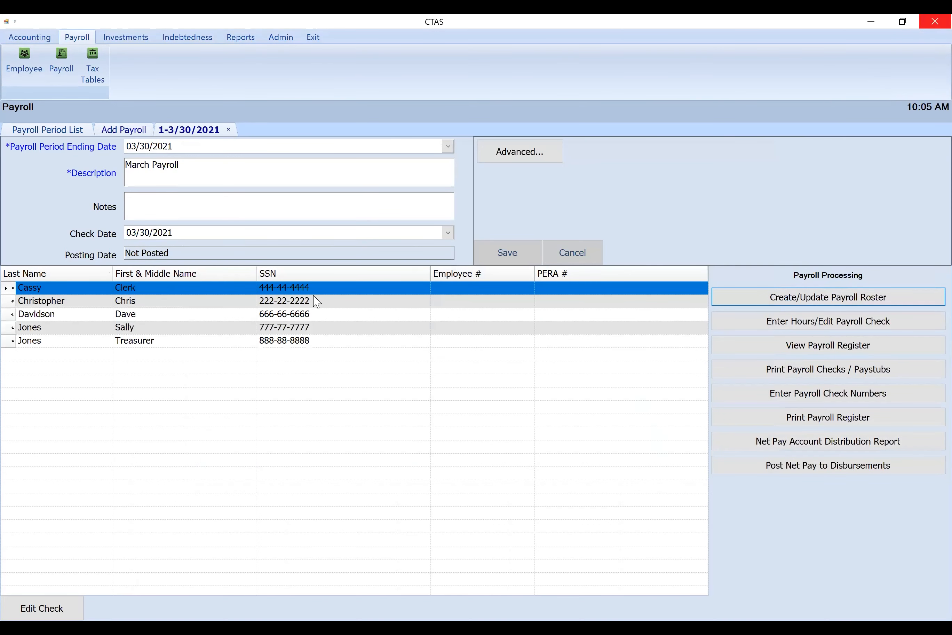
Open the payroll check information for entering hours and add a gross pay line named Meeting Fee for the clerk
left_click(804, 324)
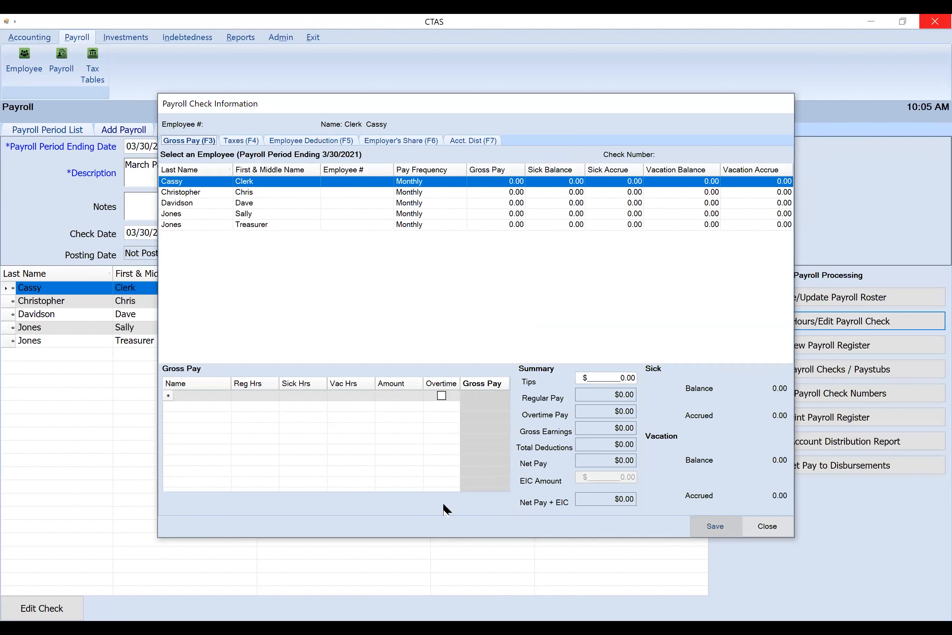
left_click(210, 395)
type("Meeg")
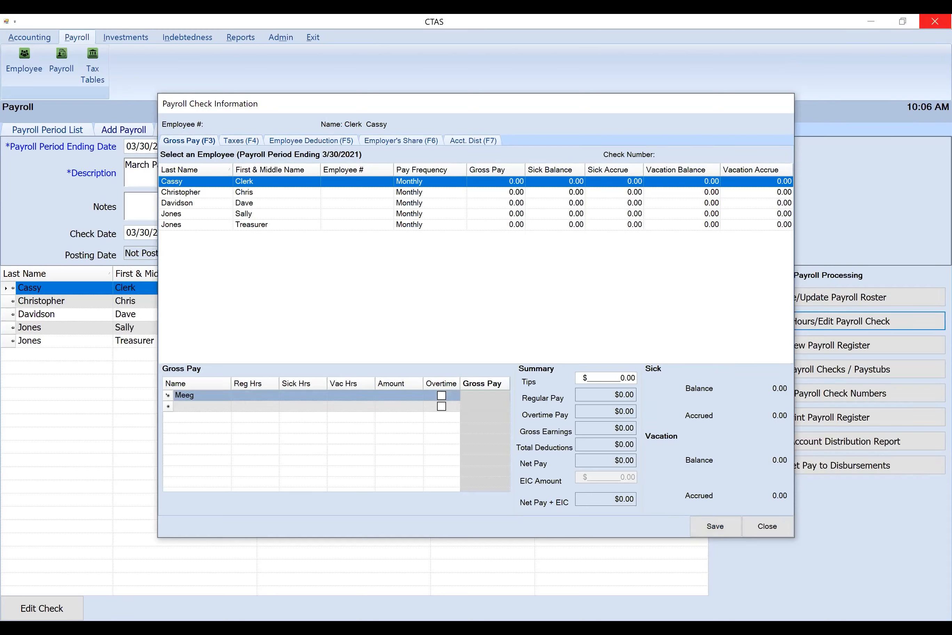
key("BackSpace")
type("ting Fee")
key("Tab")
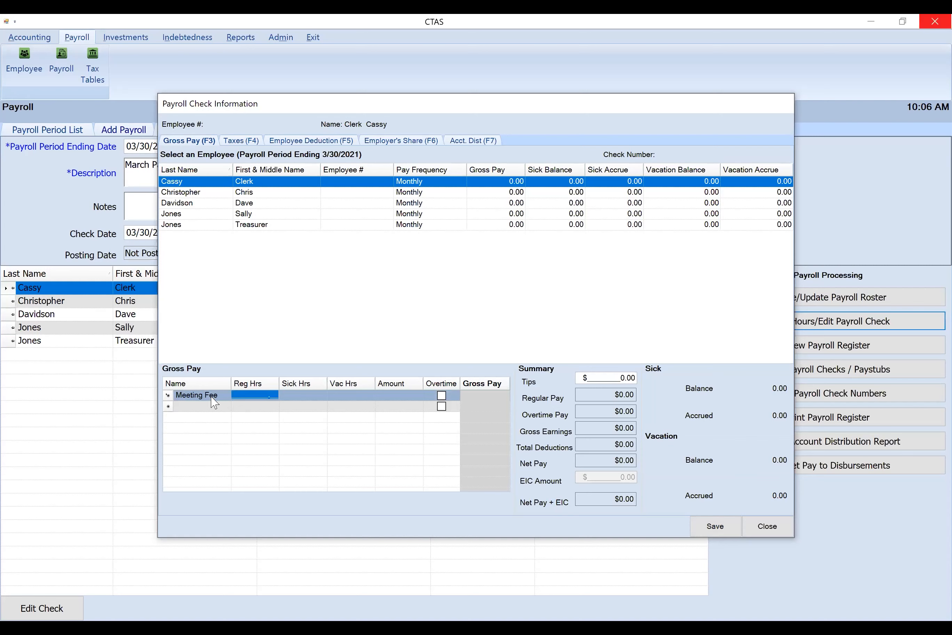
Set the clerk's Meeting Fee line to an amount of $75.00 and 1 regular hour
type("75.")
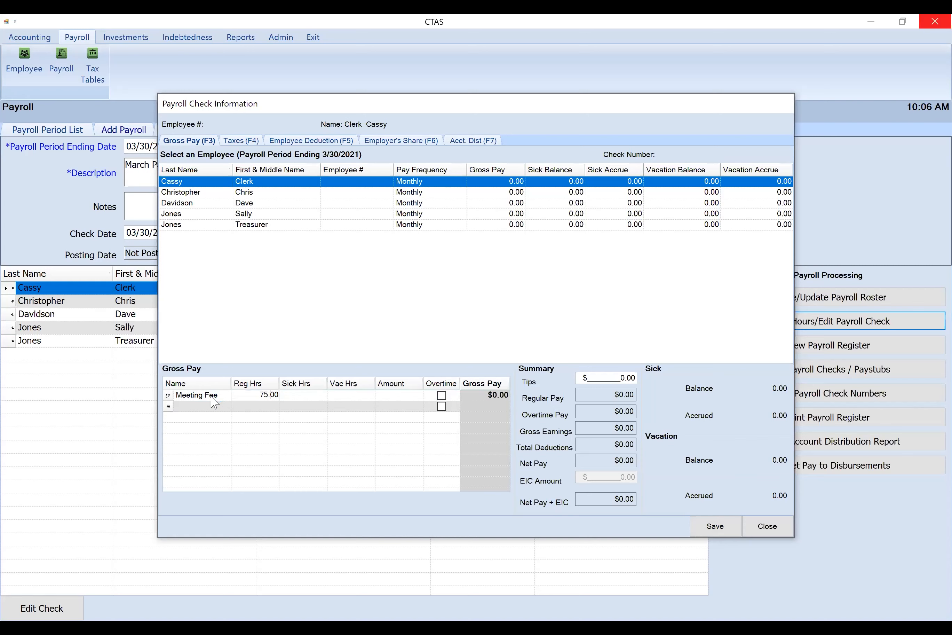
key("BackSpace")
key("BackSpace")
key("Delete")
key("Tab")
key("Tab")
key("Tab")
type("75.00")
key("shift+Tab")
key("shift+Tab")
key("shift+Tab")
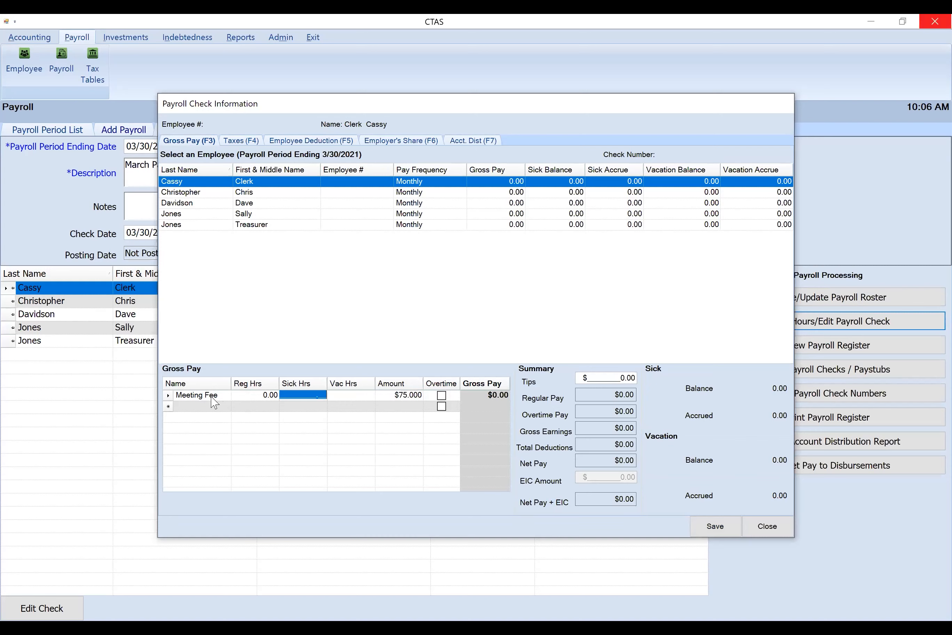
type("1")
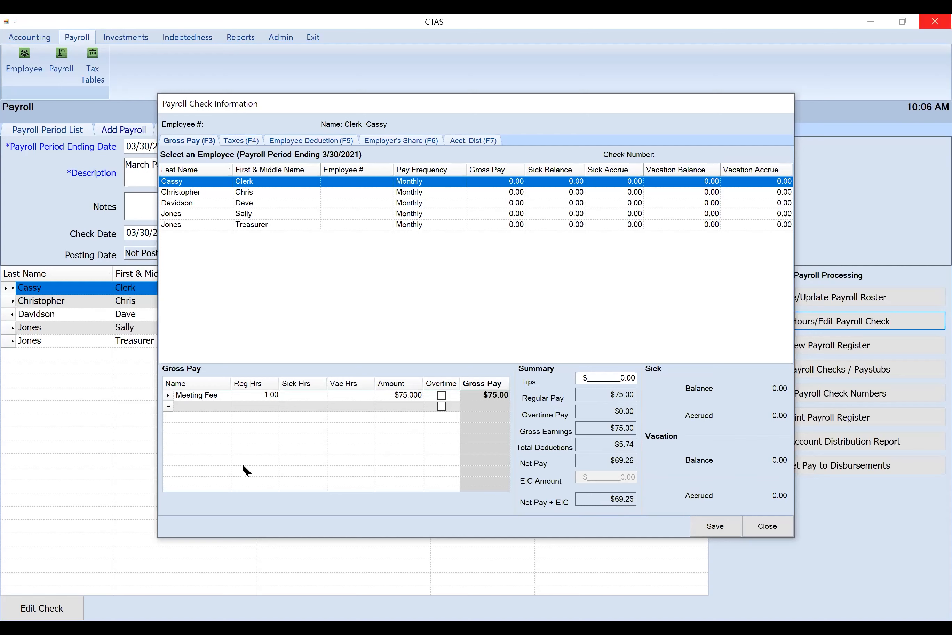
Add a second gross pay line named hourly to the clerk's check with 2 regular hours
left_click(215, 407)
type("hourly")
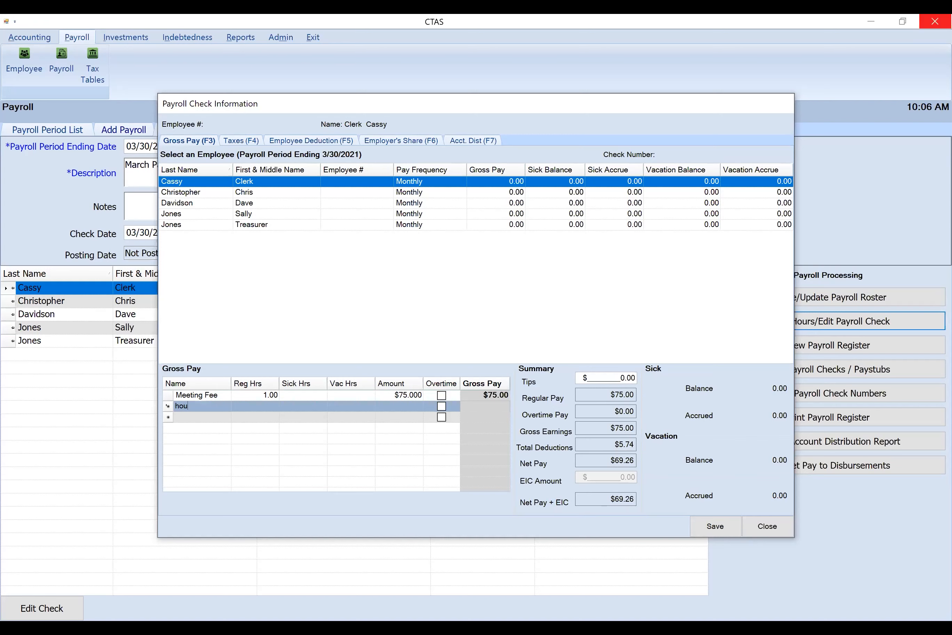
key("Tab")
type("2")
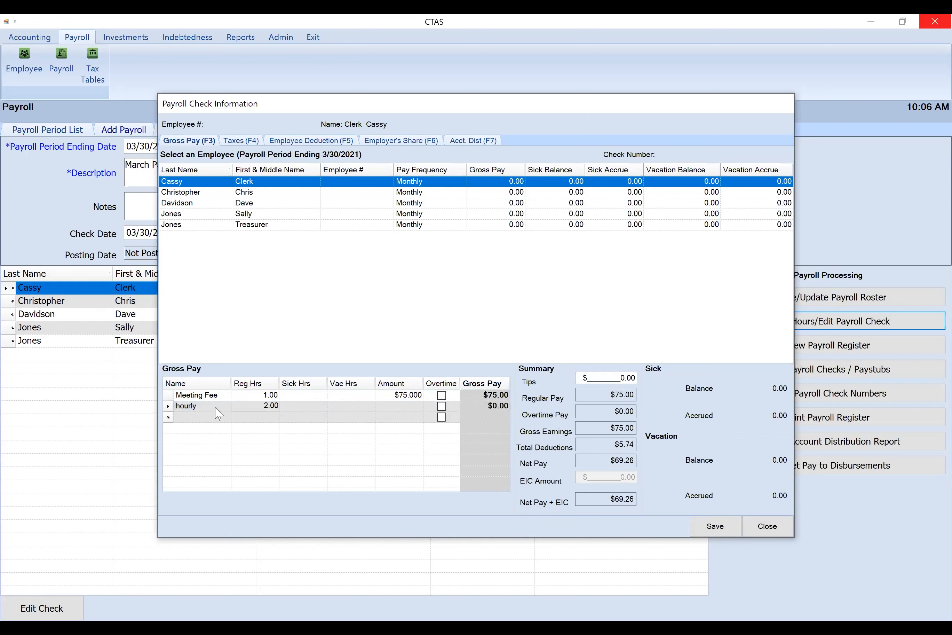
Set the amount of the clerk's hourly line to $20 and save the payroll details
key("Tab")
key("Tab")
key("Tab")
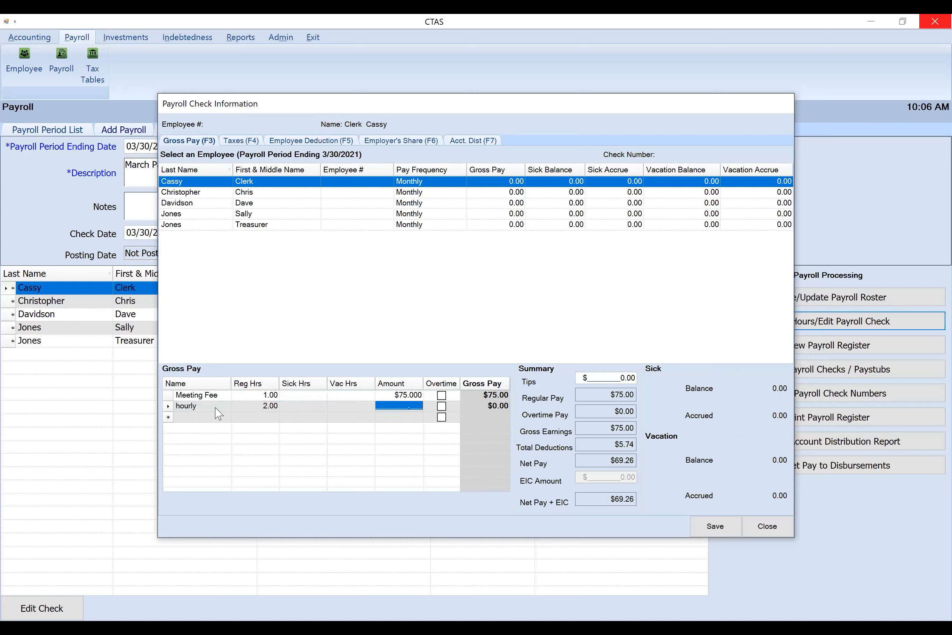
type("20")
key("Tab")
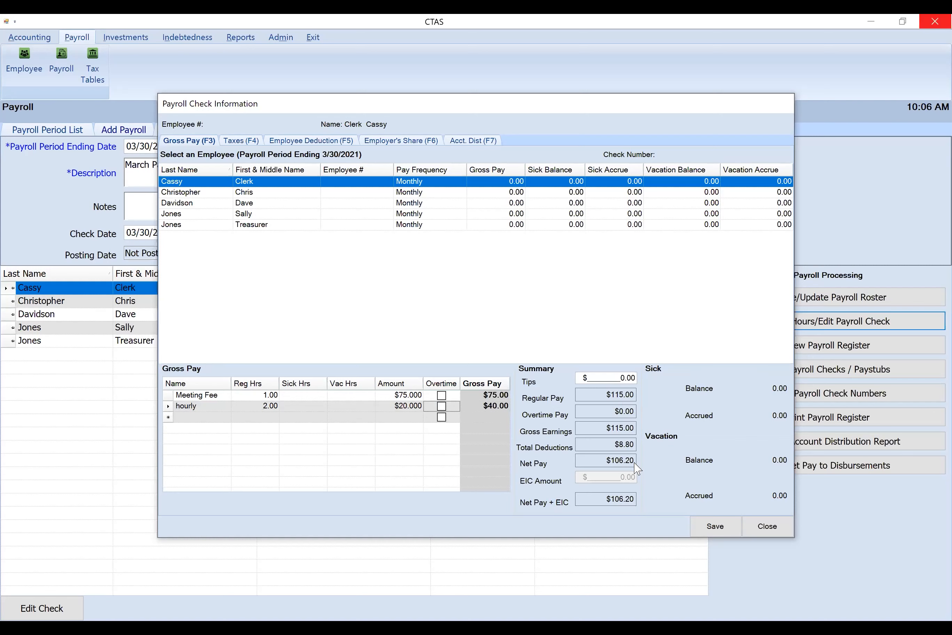
left_click(726, 529)
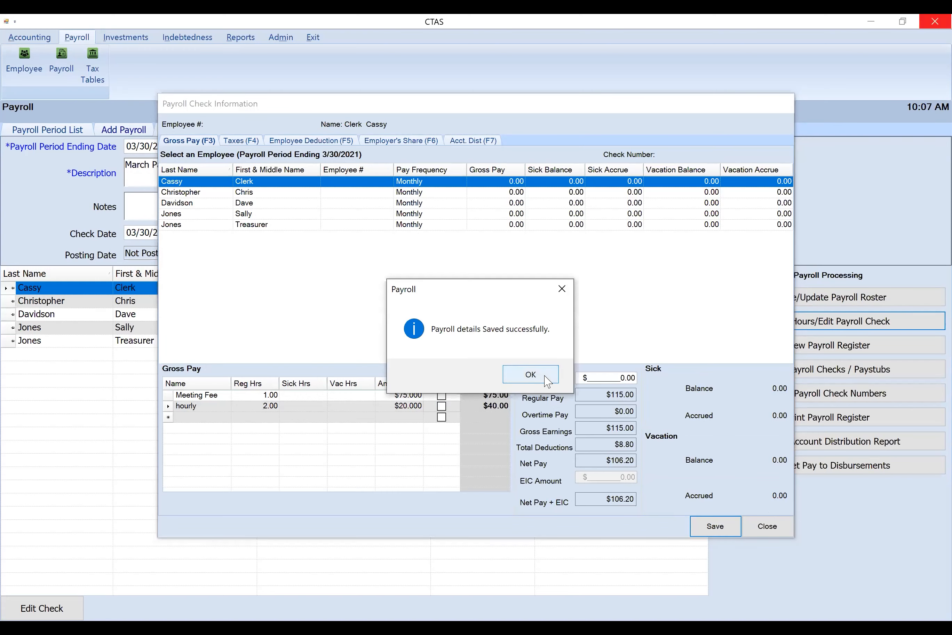
left_click(531, 375)
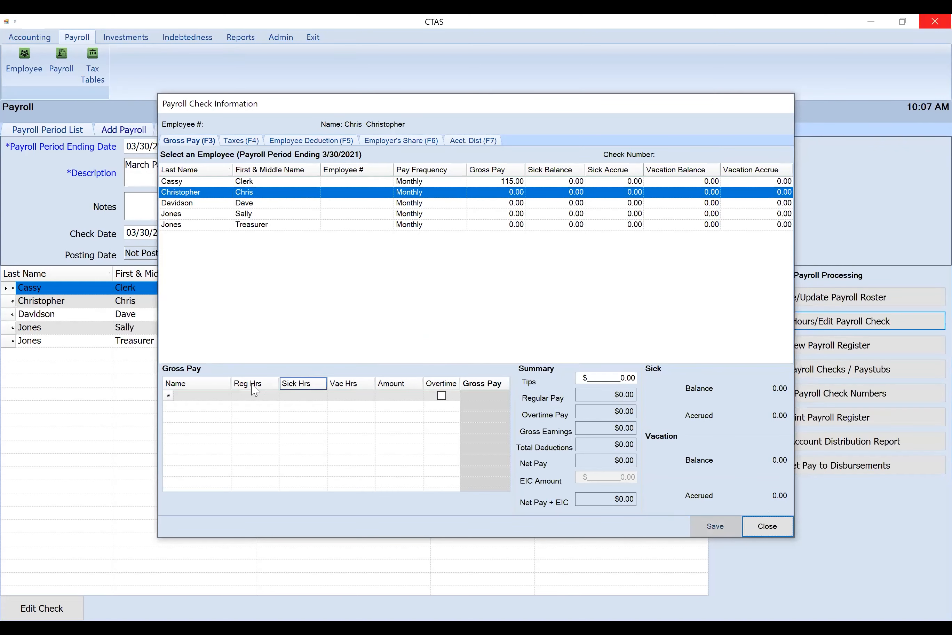
Add a gross pay line named meeting fee with an amount of $75 for the second employee in the list
left_click(192, 394)
type("meeting fee")
key("Tab")
key("Tab")
key("Tab")
key("Tab")
type("75")
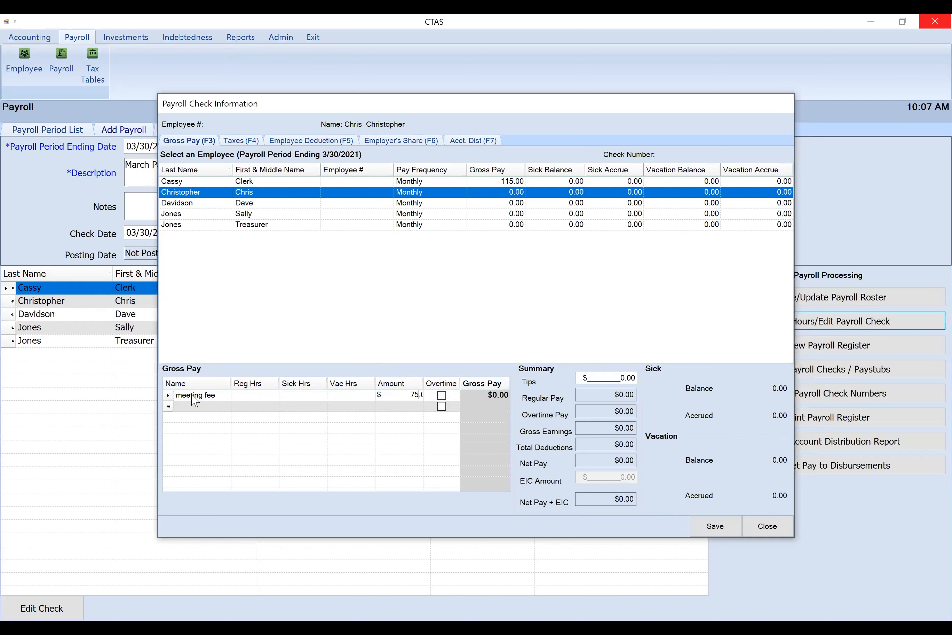
key("Tab")
Add an hourly gross pay line with an amount of $20 for the second employee
left_click(200, 405)
type("hou")
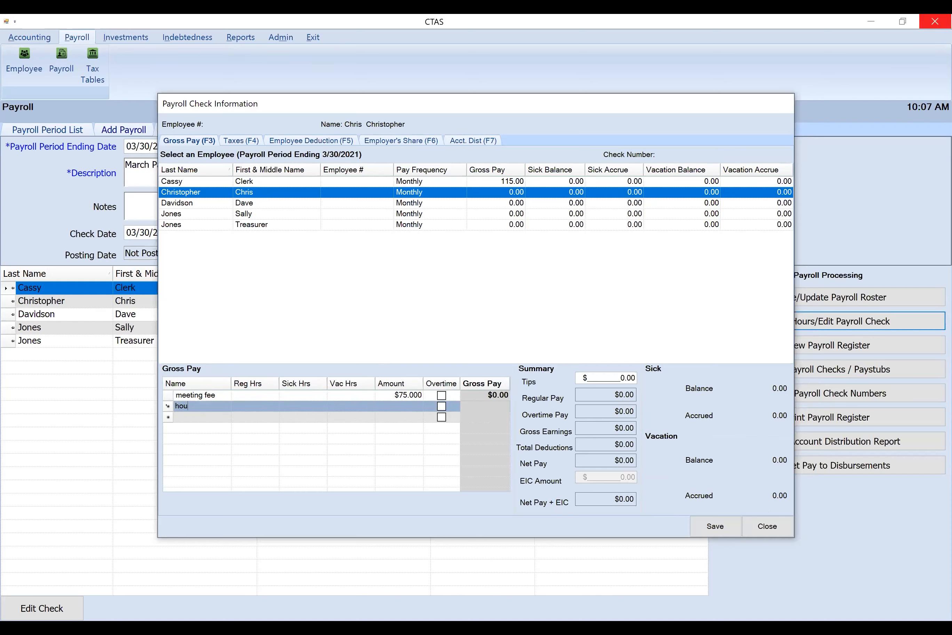
type("rly")
key("Tab")
key("Tab")
key("Tab")
key("Tab")
type("20")
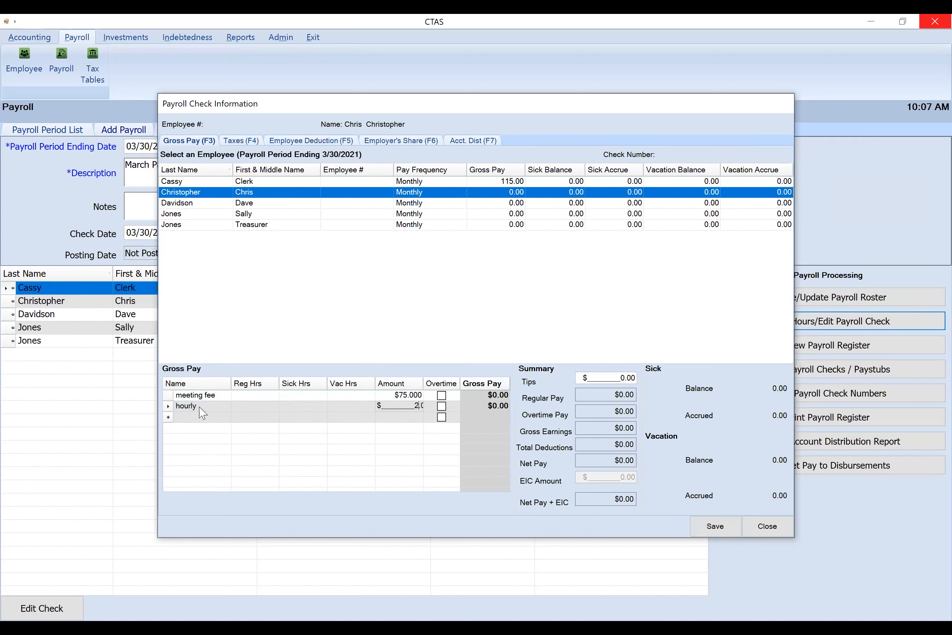
key("Tab")
Set the second employee's hourly line to 2 regular hours and save the payroll details
left_click(252, 407)
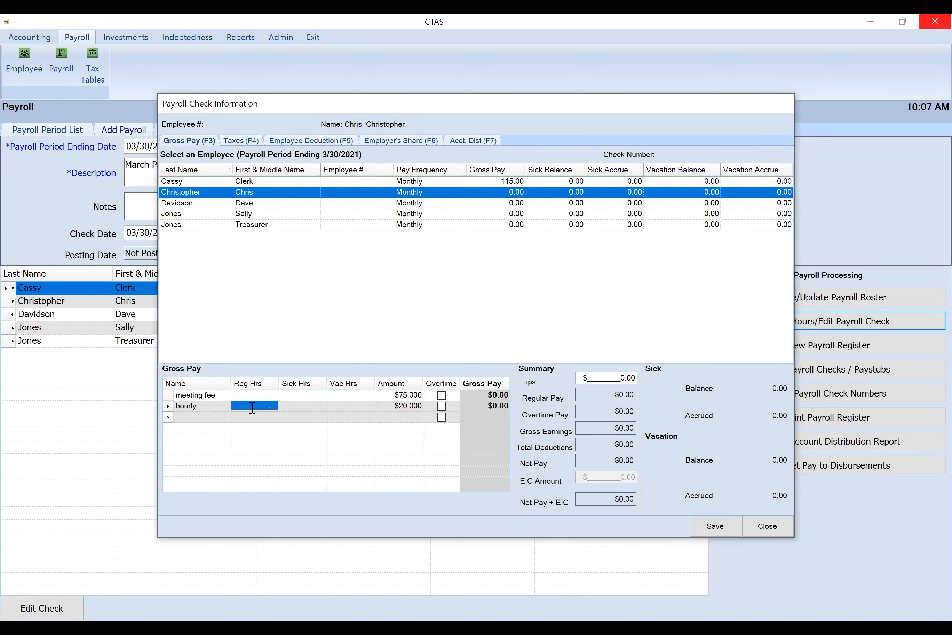
type("1")
key("BackSpace")
type("2")
key("Tab")
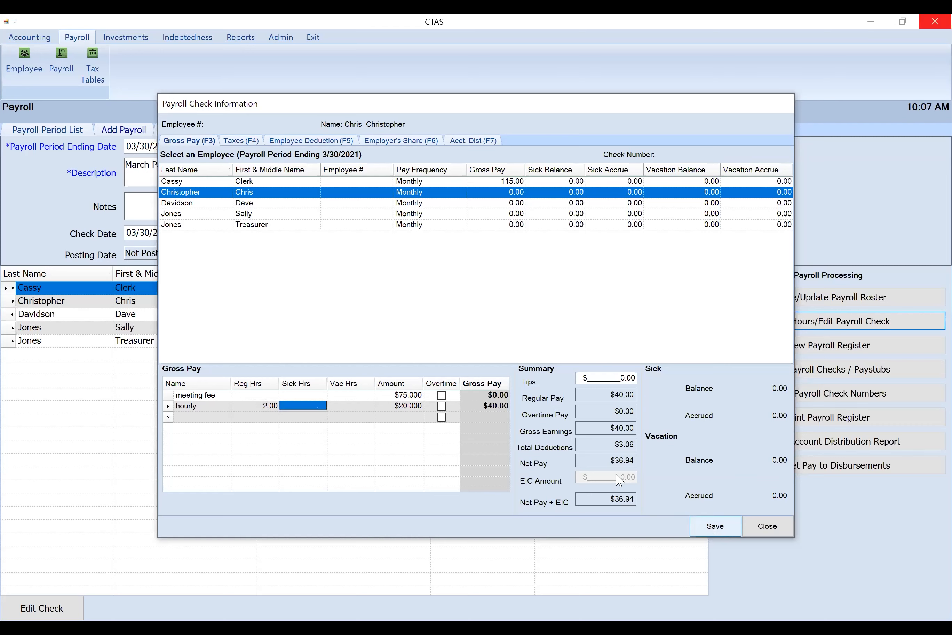
left_click(726, 530)
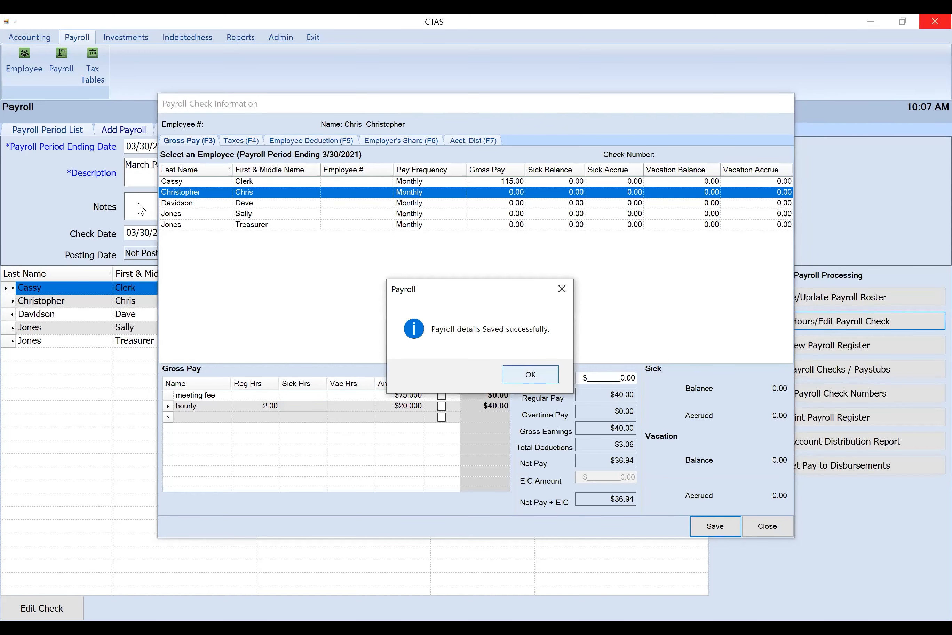
left_click(531, 373)
Add a gross pay line named meeting fee with an amount of $75 for the third employee in the list
left_click(201, 395)
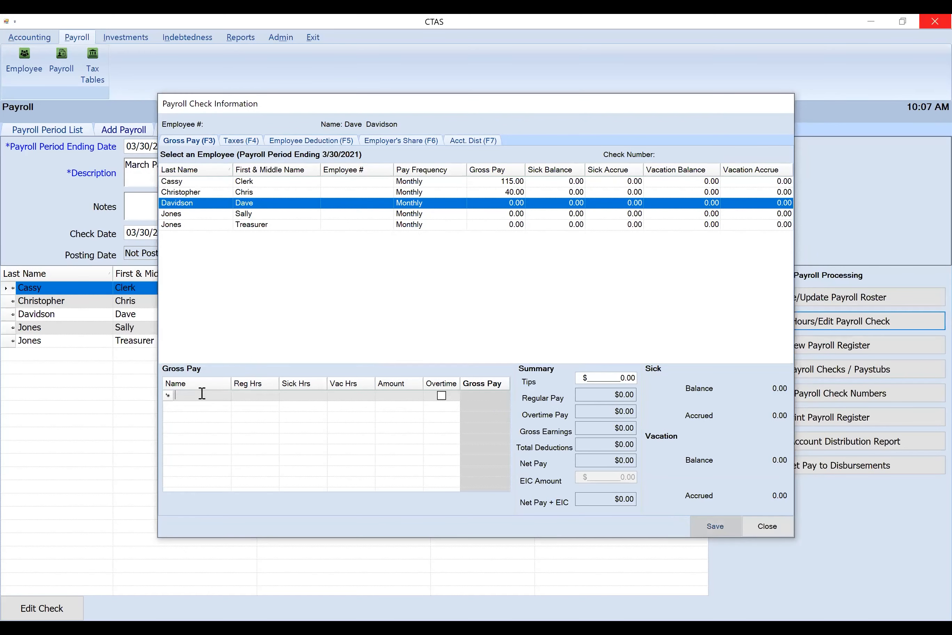
type("meeting fee")
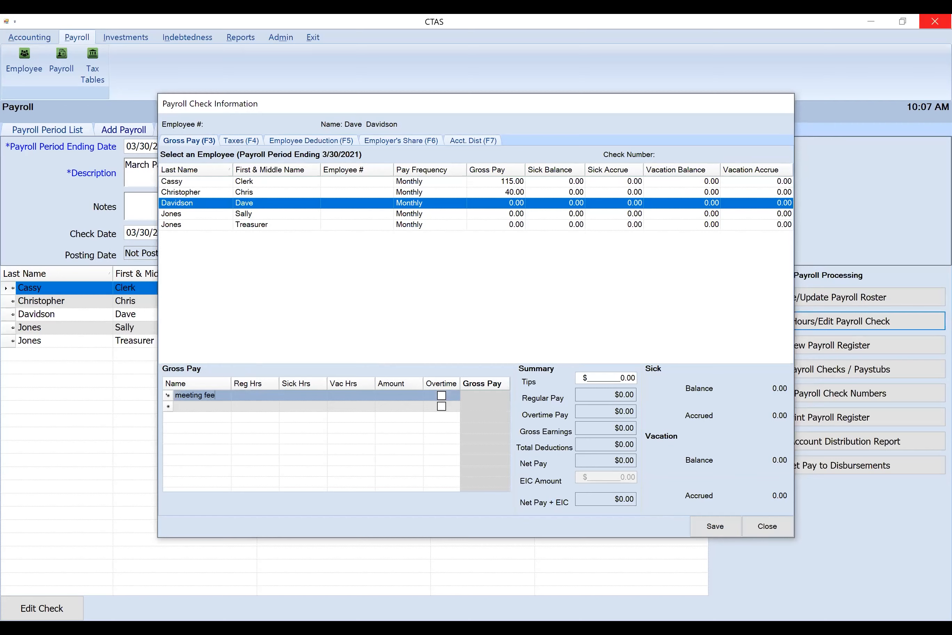
key("Tab")
key("Tab")
key("Tab")
key("Tab")
type("75")
Set the regular hours of the third employee's meeting fee line to 2
key("shift+Tab")
key("shift+Tab")
key("shift+Tab")
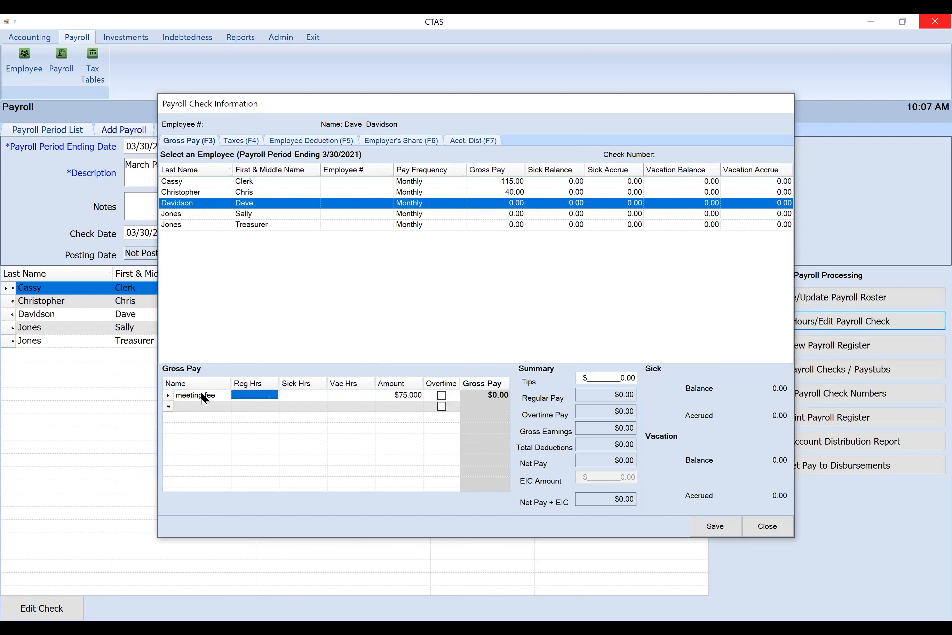
type("2")
key("Tab")
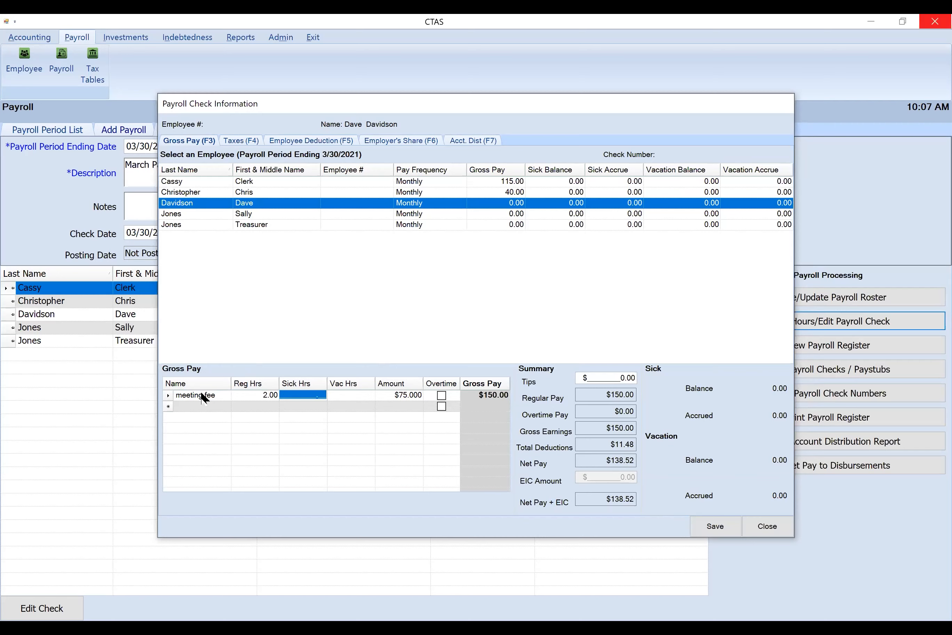
Add an hourly gross pay line at $20 without hours for the third employee and save the payroll details
left_click(202, 406)
type("hourly")
key("Tab")
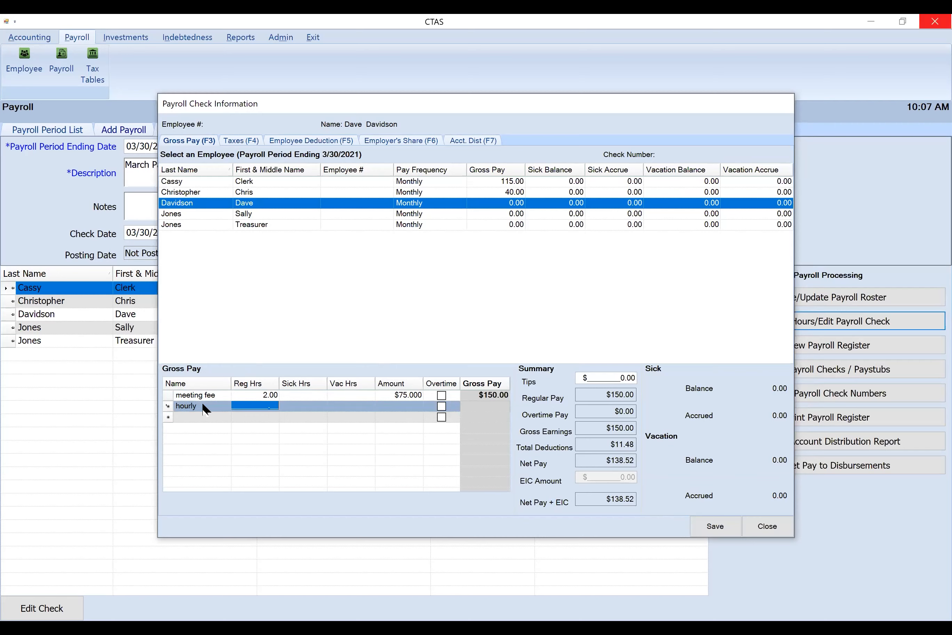
key("Tab")
key("Tab")
key("Tab")
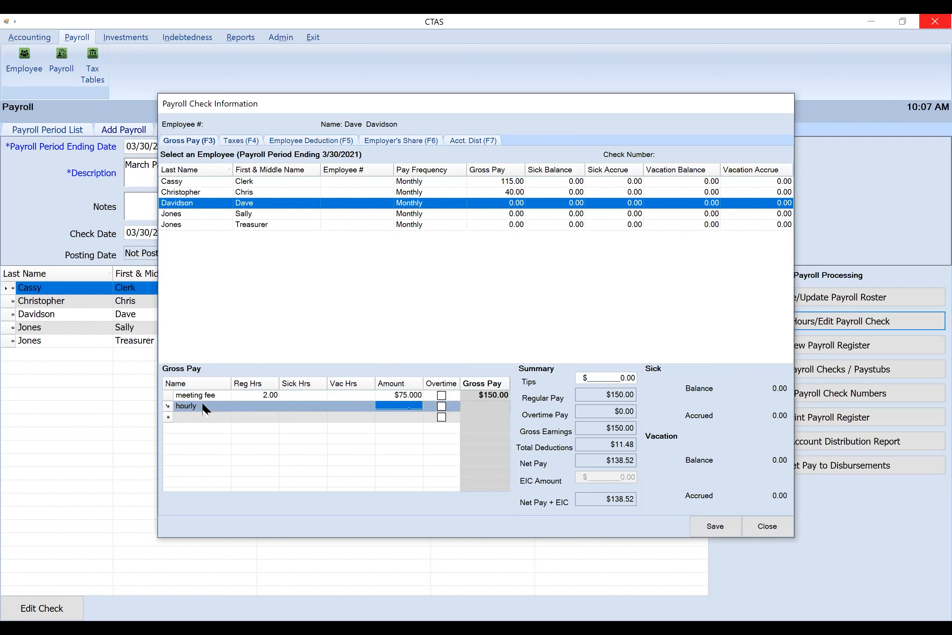
type("20")
key("Tab")
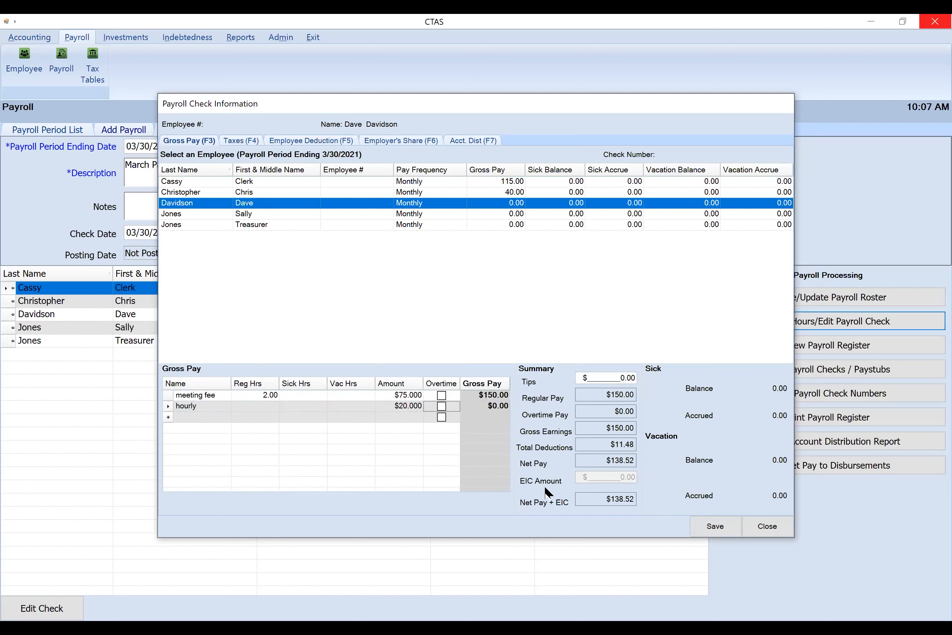
left_click(714, 528)
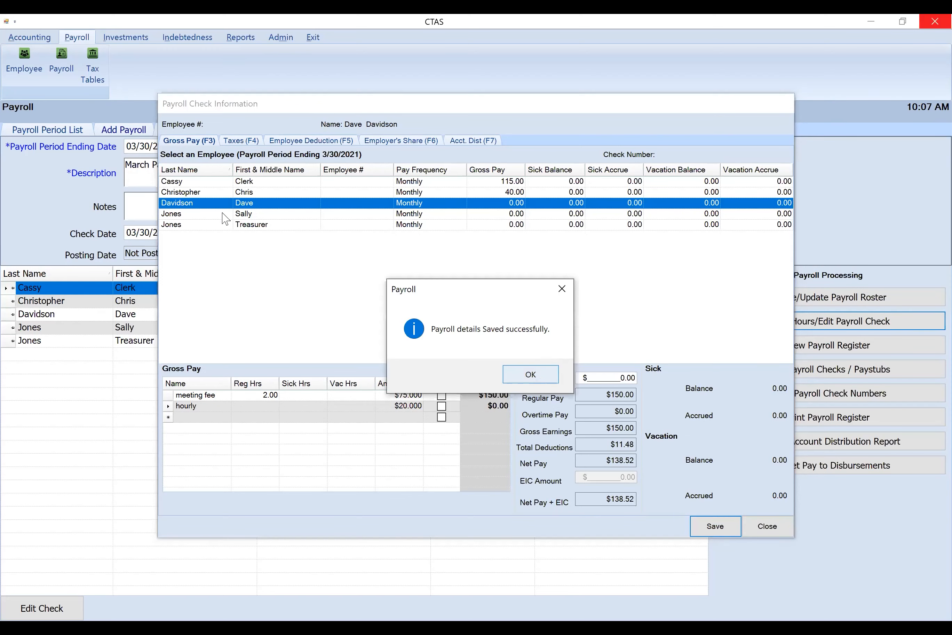
key("Return")
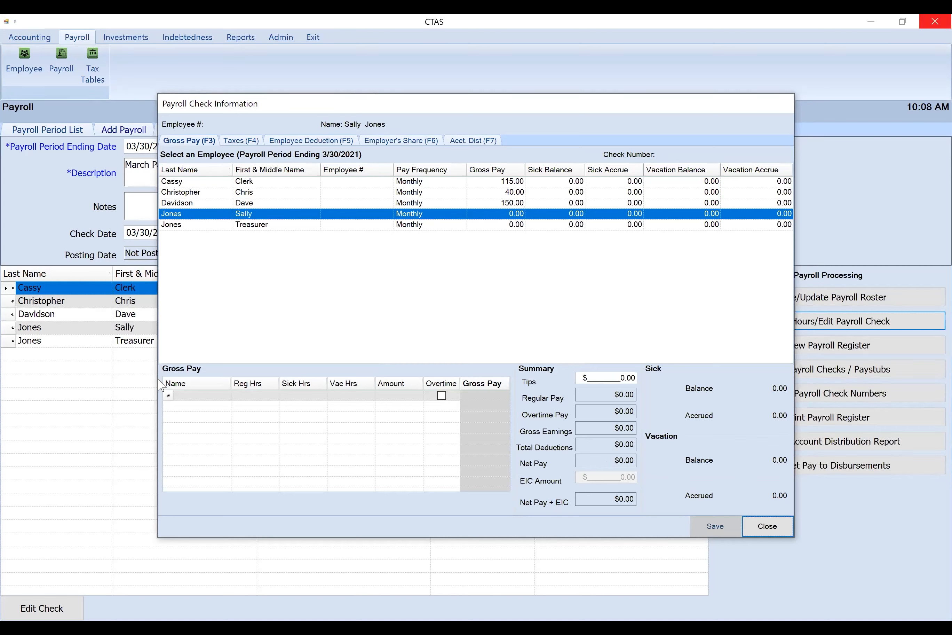
Add a gross pay line named Meeting fee with 1 regular hour and an amount of $75 for the fourth employee
left_click(202, 394)
type("Meeting fee")
key("Tab")
type("1")
key("Tab")
Add an hourly gross pay line at $20 without hours for the fourth employee and save the payroll details
key("Tab")
key("Tab")
type("75")
key("Tab")
key("Tab")
key("Tab")
key("Tab")
key("Tab")
key("shift+Tab")
key("shift+Tab")
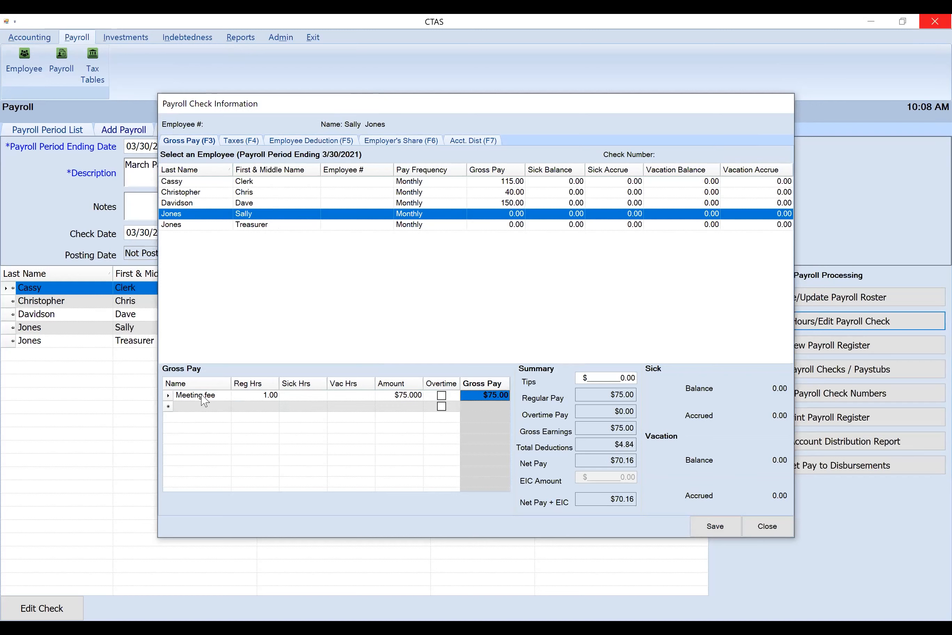
type("hourly")
key("Tab")
key("Tab")
key("Tab")
key("Tab")
type("20")
key("Tab")
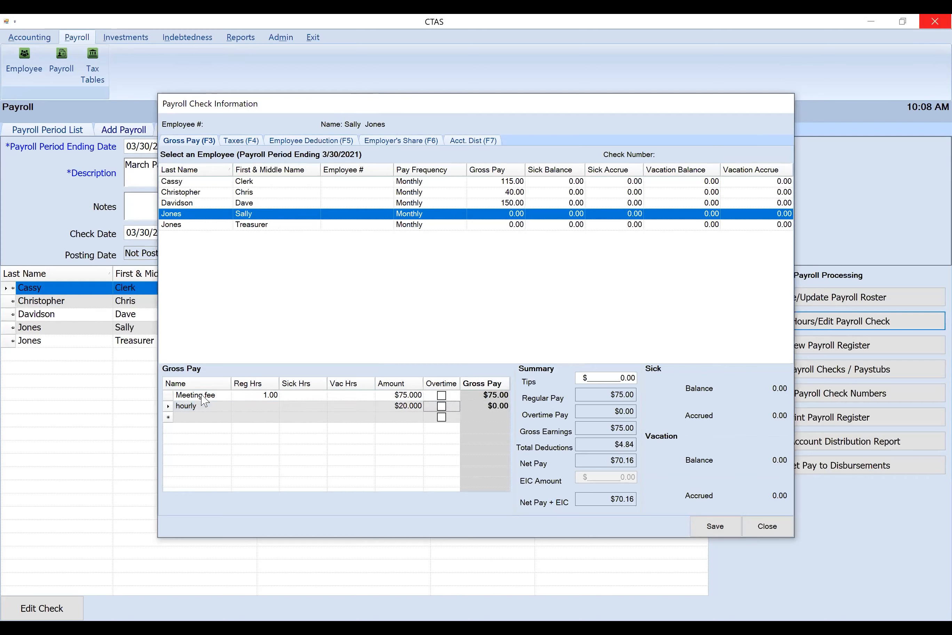
left_click(729, 526)
key("Return")
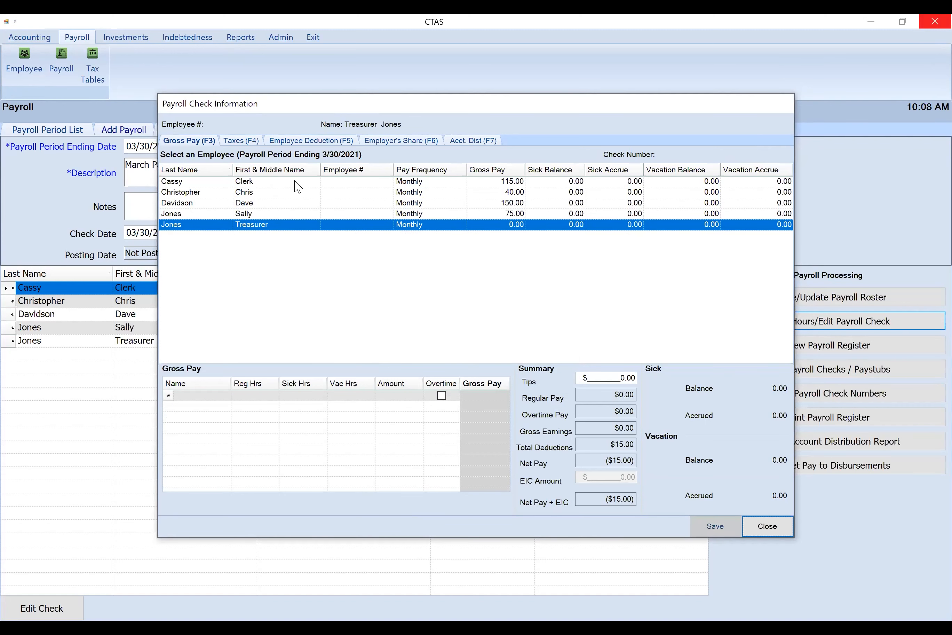
Change the regular hours on the clerk's hourly line to 30 and save the payroll details
left_click(297, 182)
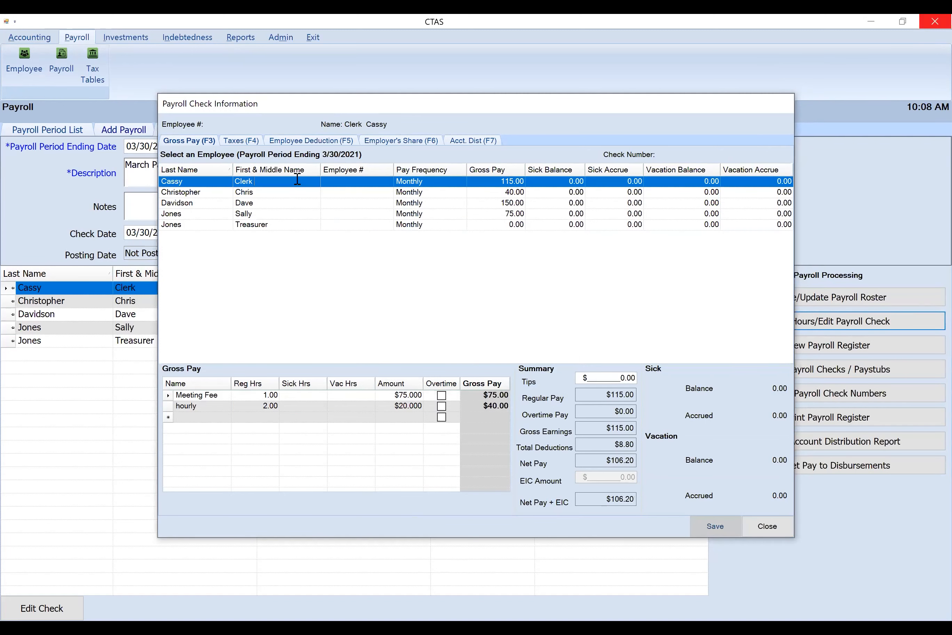
left_click(254, 406)
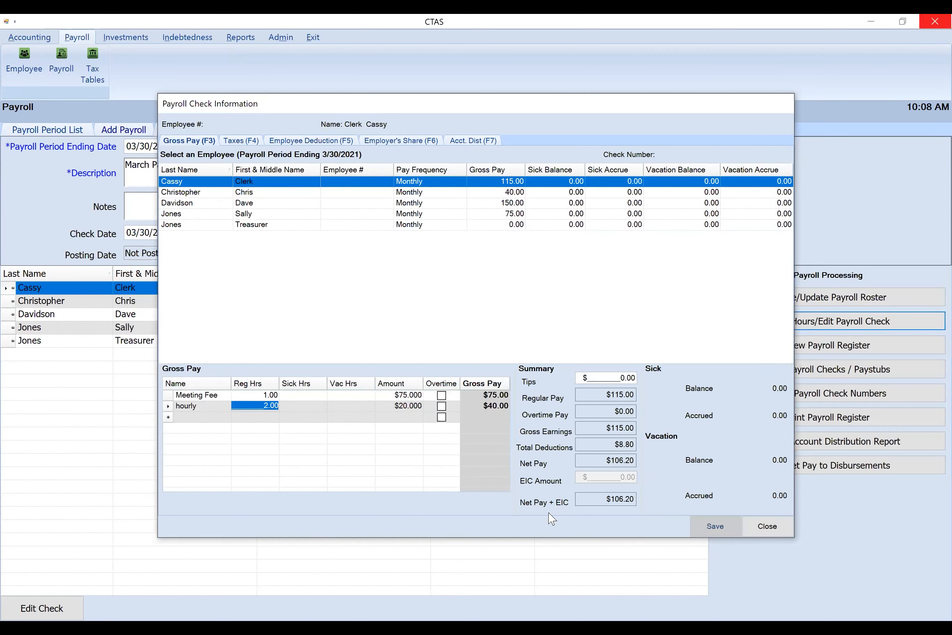
type("30")
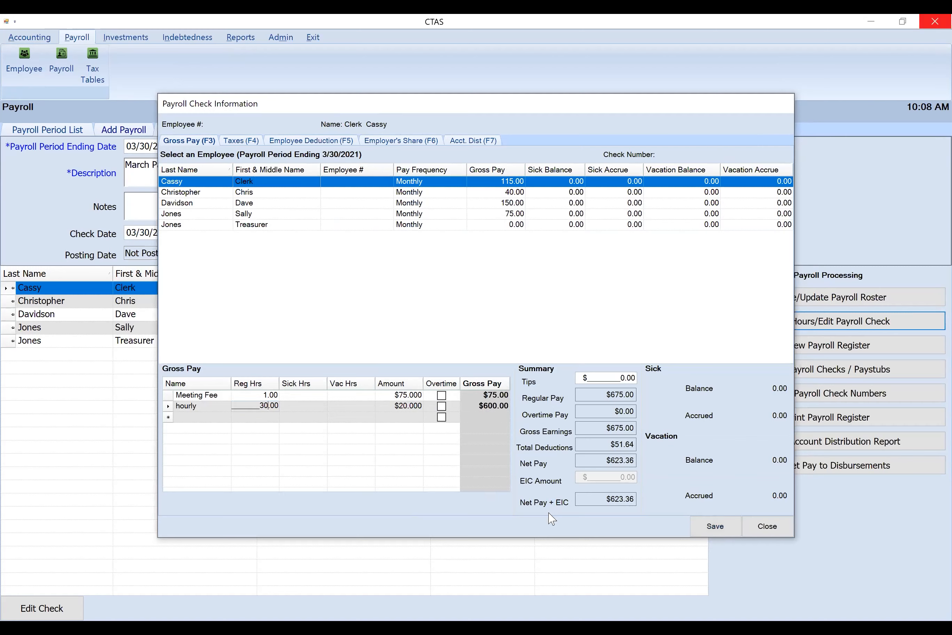
key("Tab")
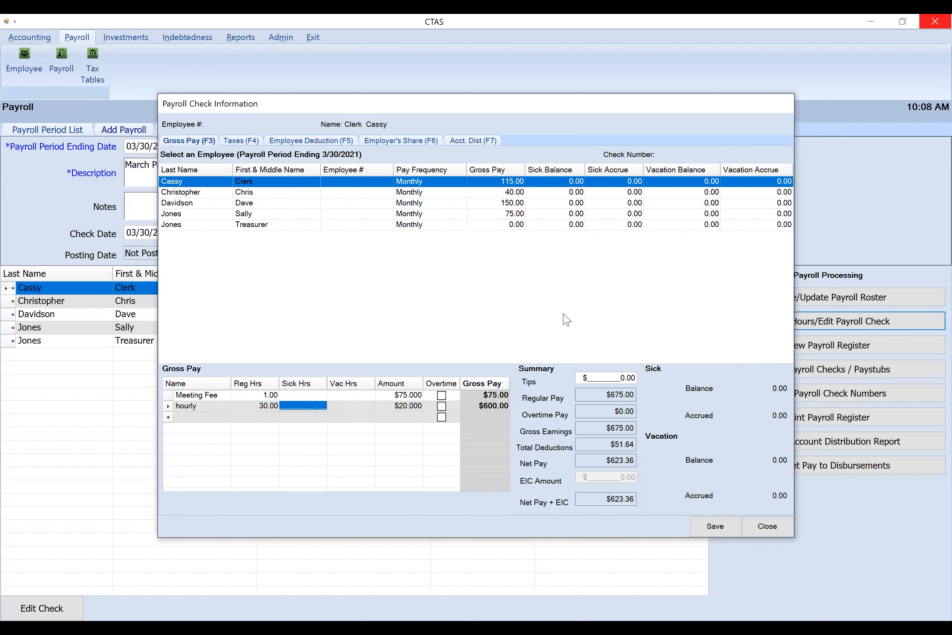
left_click(712, 533)
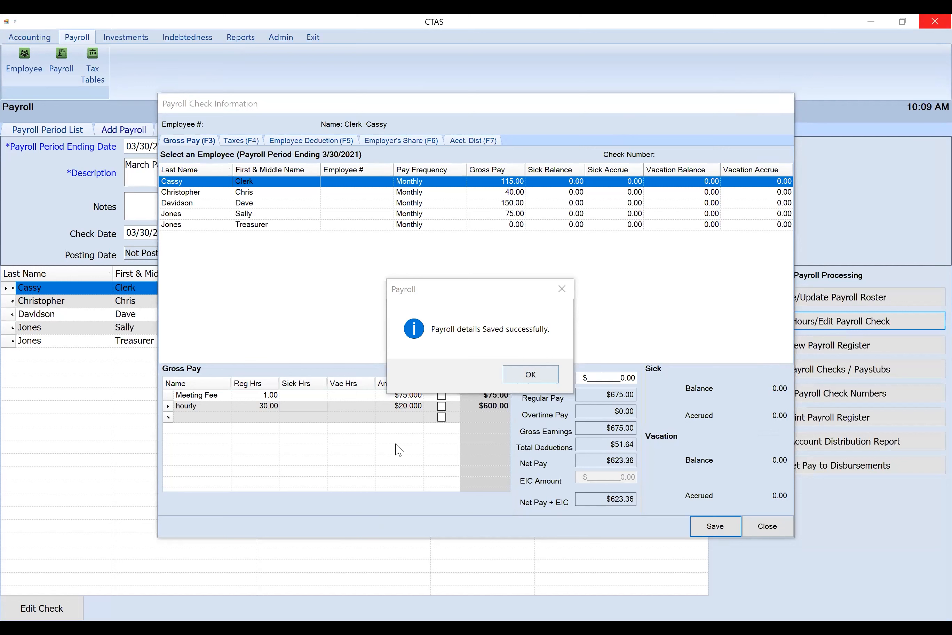
key("Return")
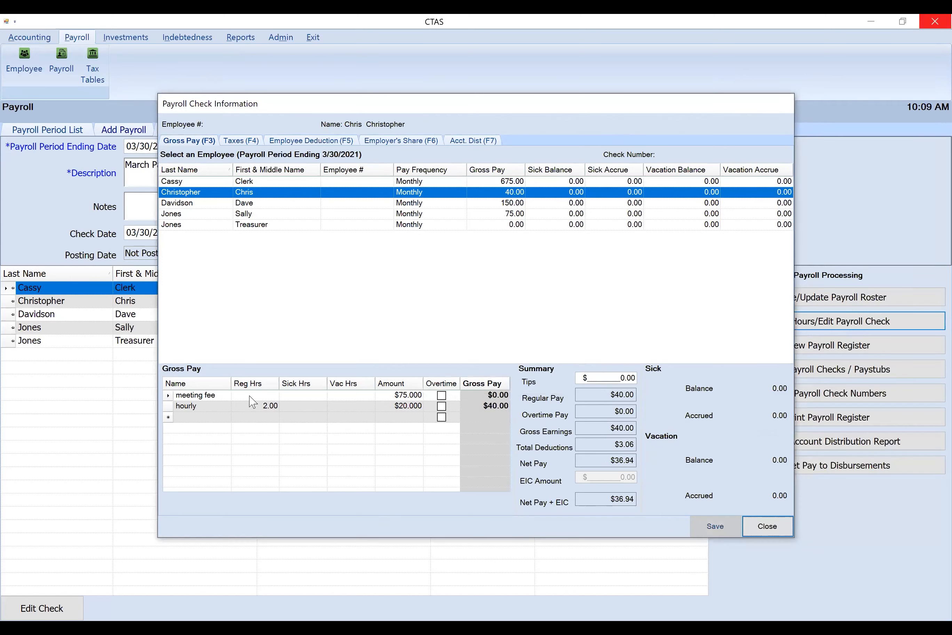
Add a gross pay line named Meeting fee with 1 regular hour and an amount of $75 for the treasurer
left_click(250, 225)
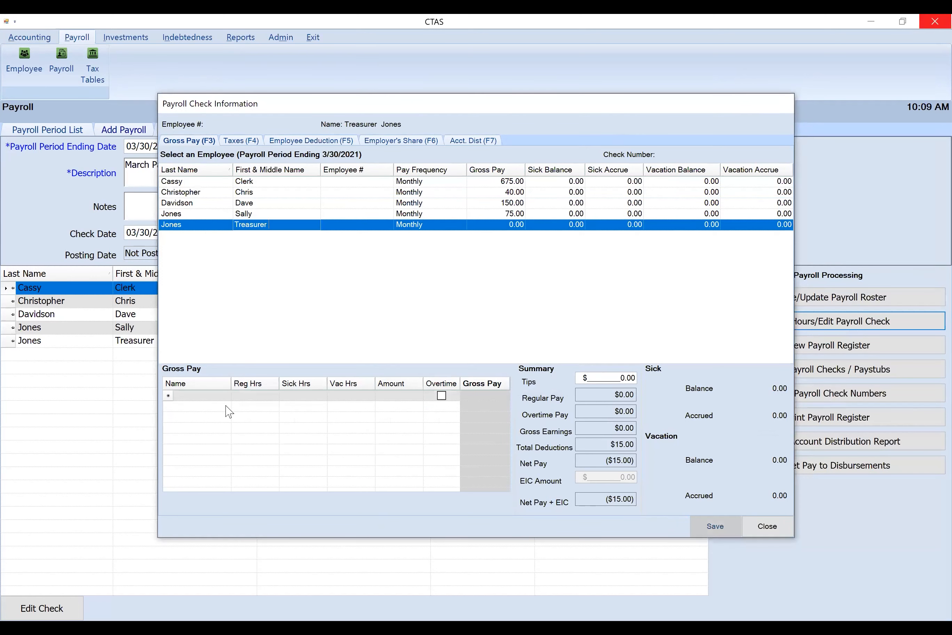
left_click(213, 394)
type("Meetin")
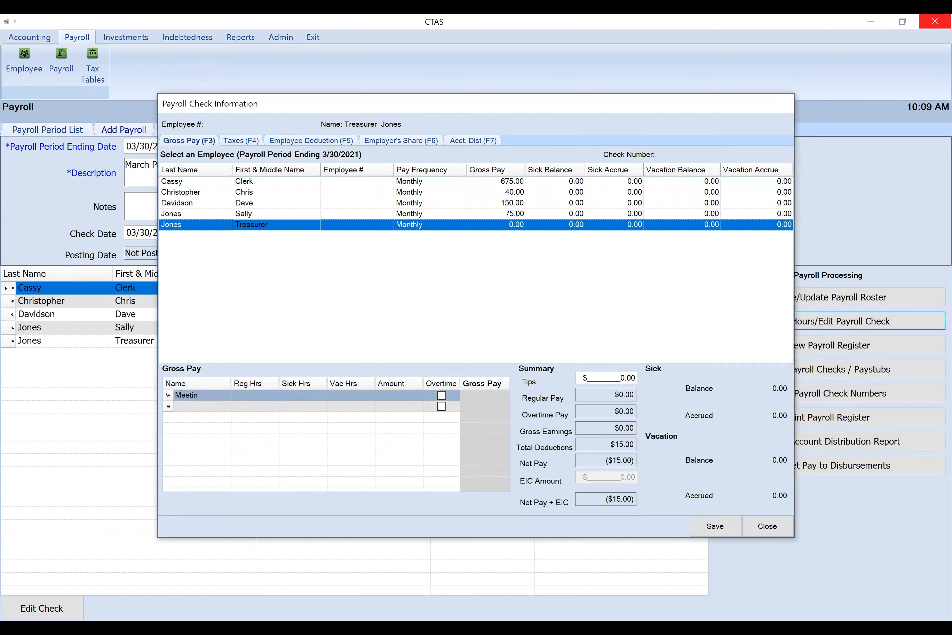
type("g fee")
key("Tab")
type("1")
key("Tab")
key("Tab")
Add an hourly gross pay line with 8 regular hours at $20 for the treasurer and save the payroll details
key("Tab")
type("75")
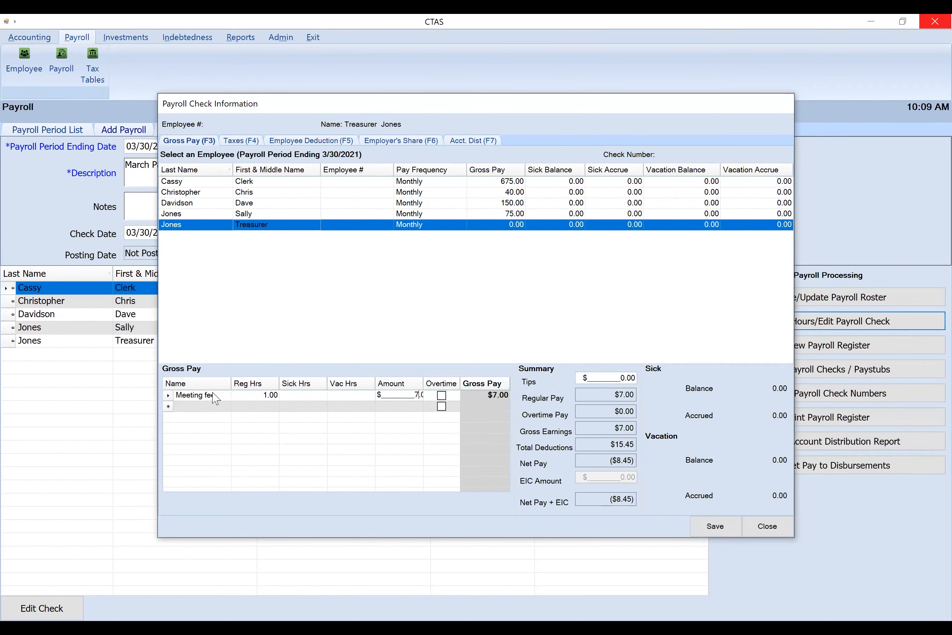
key("Tab")
key("Tab")
key("Tab")
key("Tab")
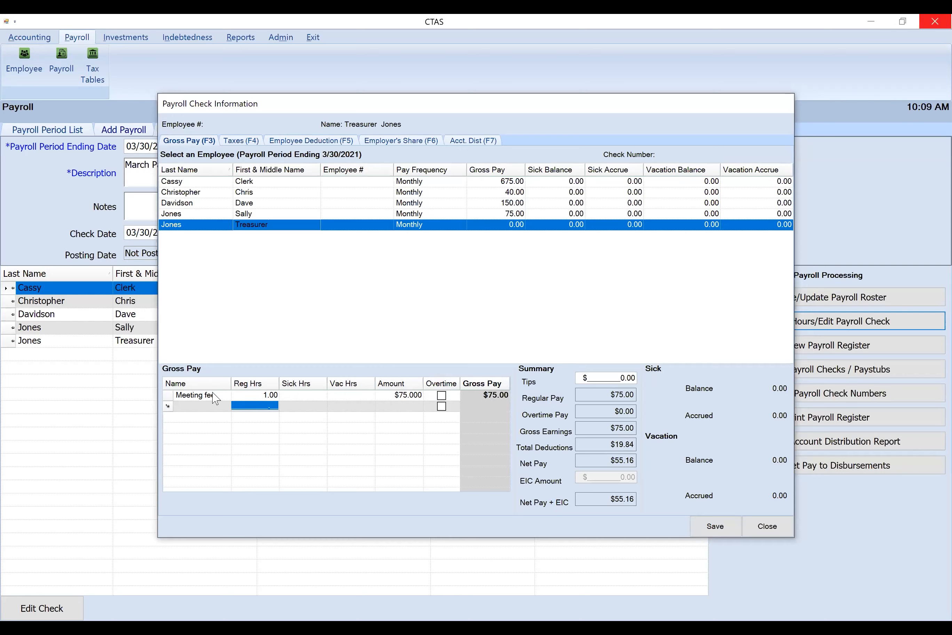
type("hourly")
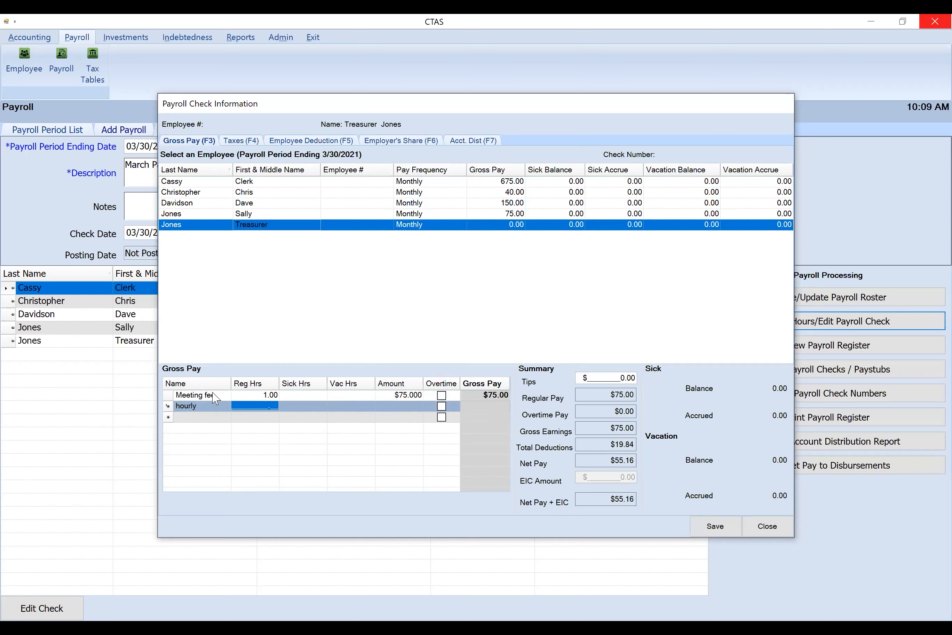
type("8")
key("Tab")
key("Tab")
key("Tab")
type("20")
key("Tab")
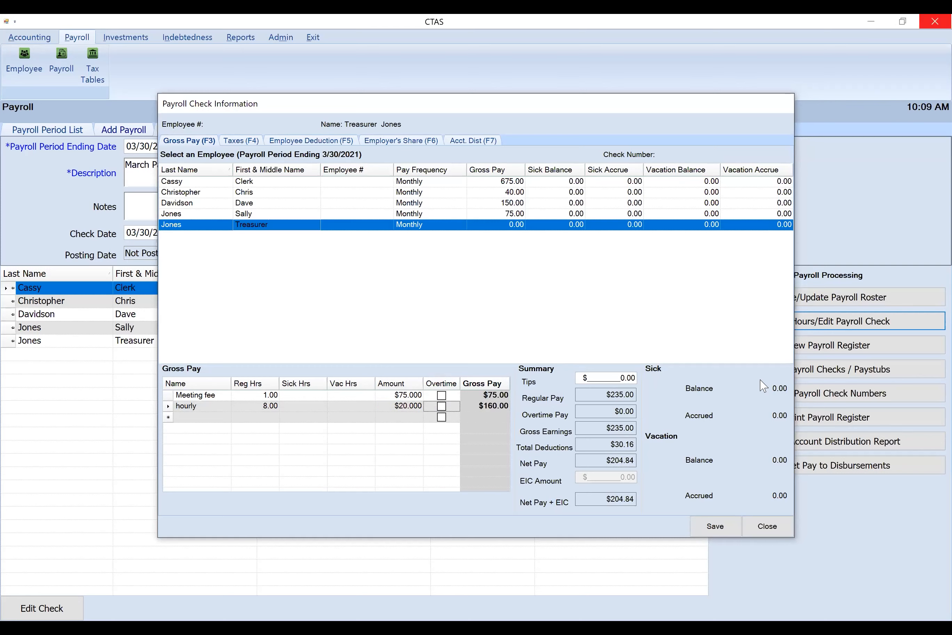
left_click(717, 531)
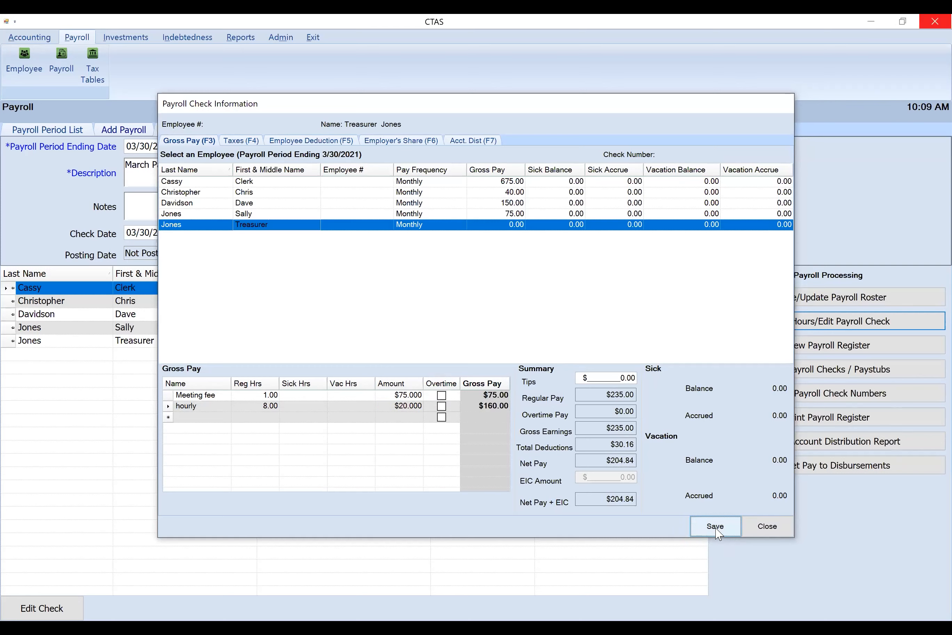
left_click(546, 380)
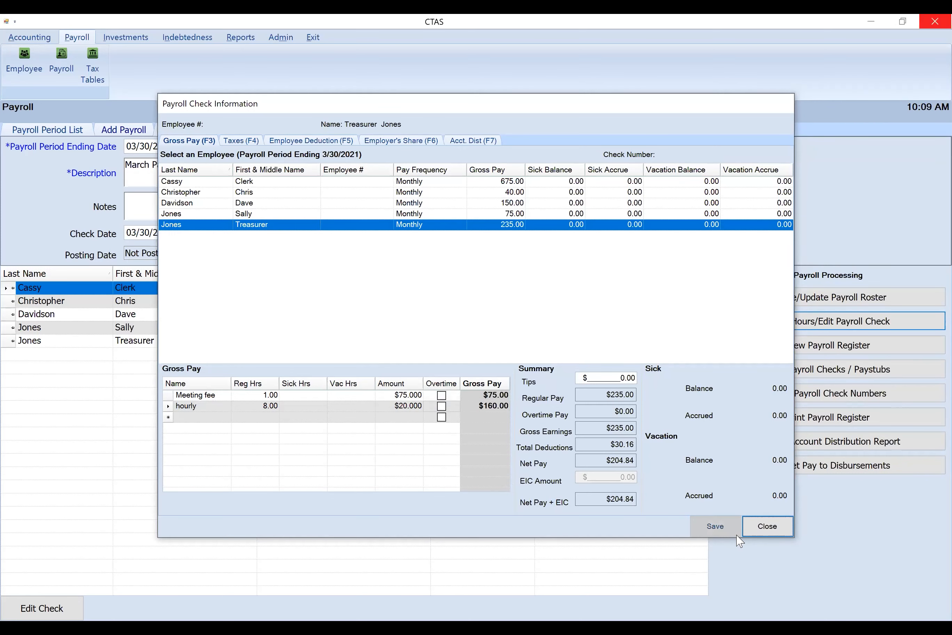
Close the payroll check information and preview the payroll register in Landscape format
left_click(753, 527)
left_click(812, 350)
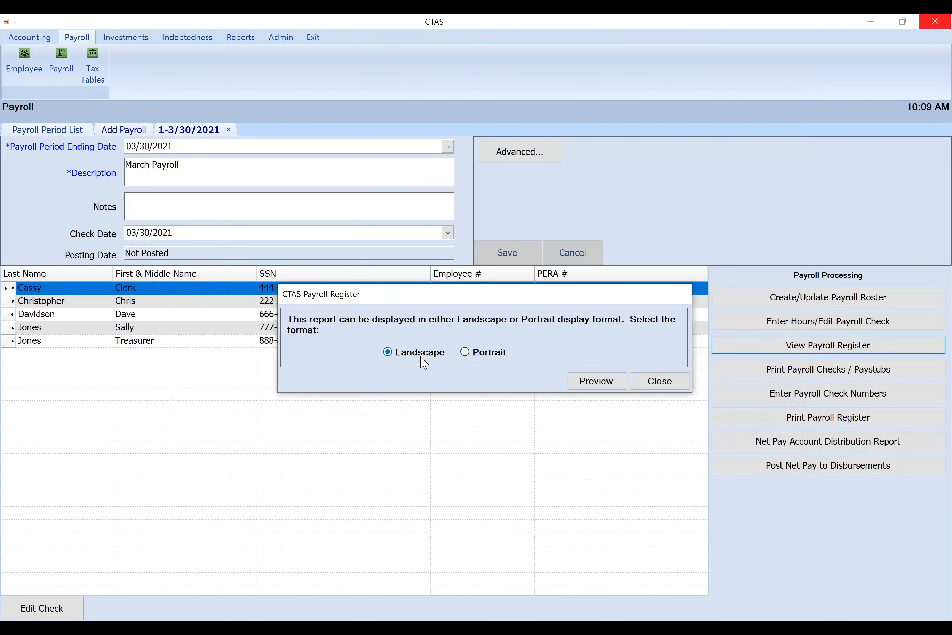
left_click(600, 387)
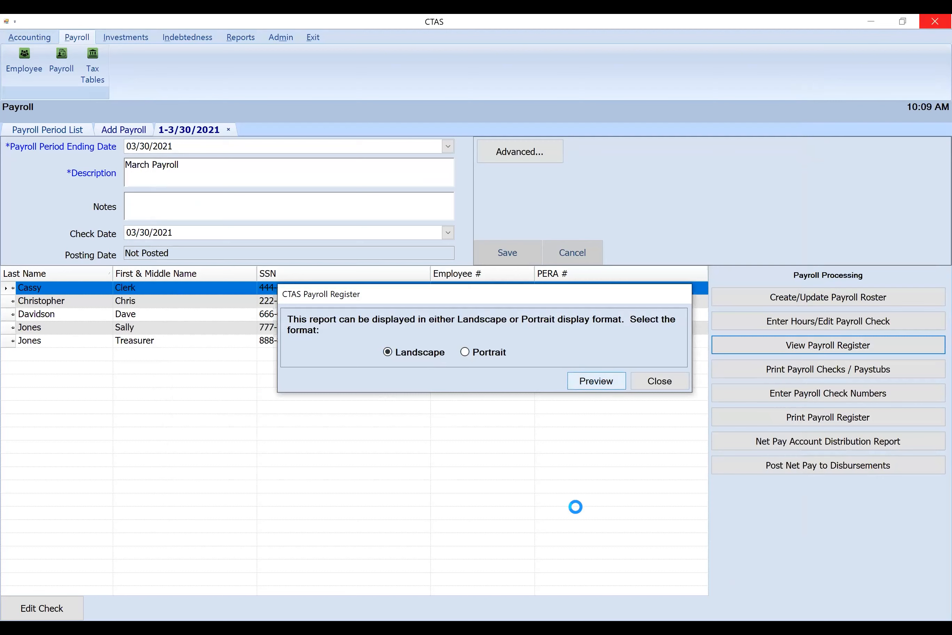